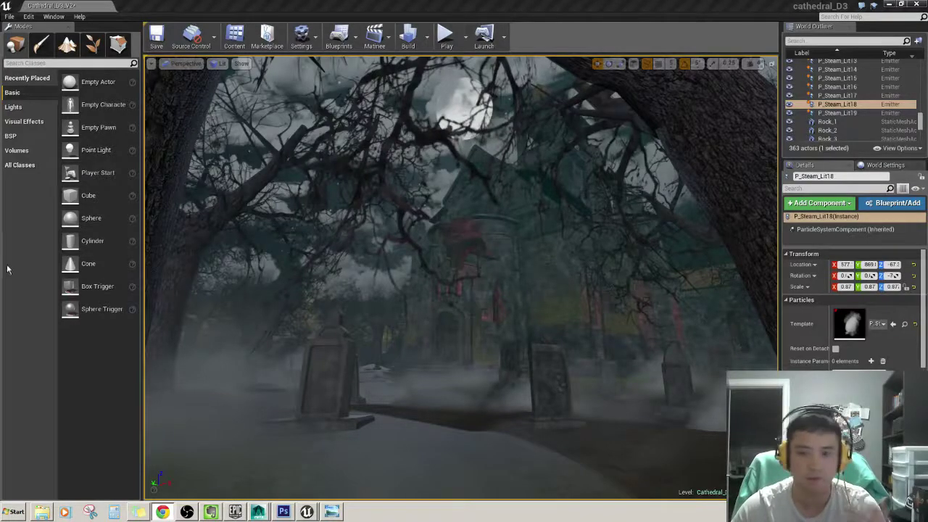
Fly the viewport through the graveyard past the gate, gravestones and tree toward the cathedral.
mouse_move(456, 307)
right_down()
mouse_move(448, 360)
mouse_move(492, 373)
right_up()
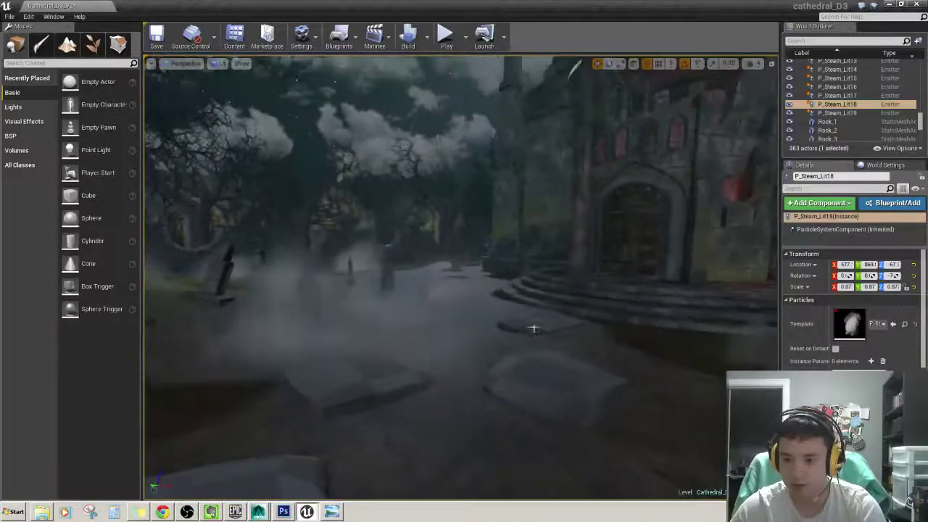
right_drag(533, 329, 472, 251)
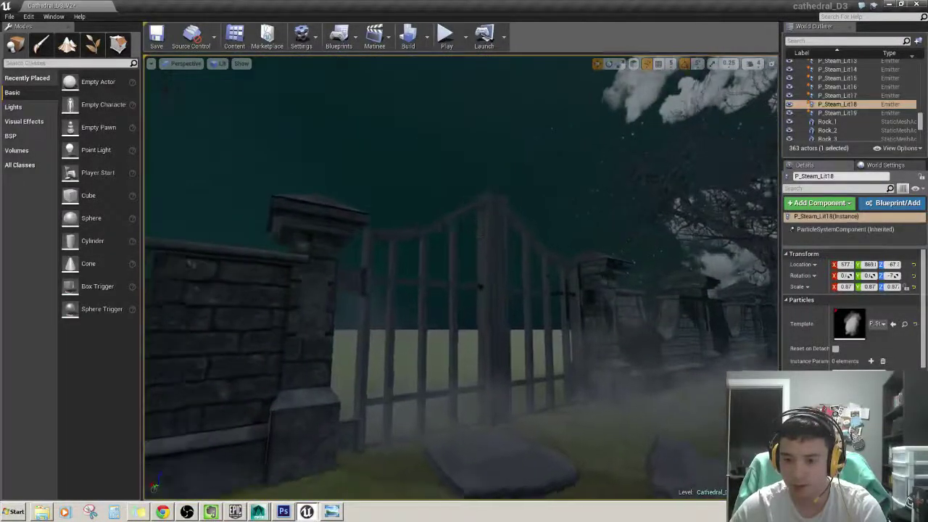
right_drag(488, 291, 501, 312)
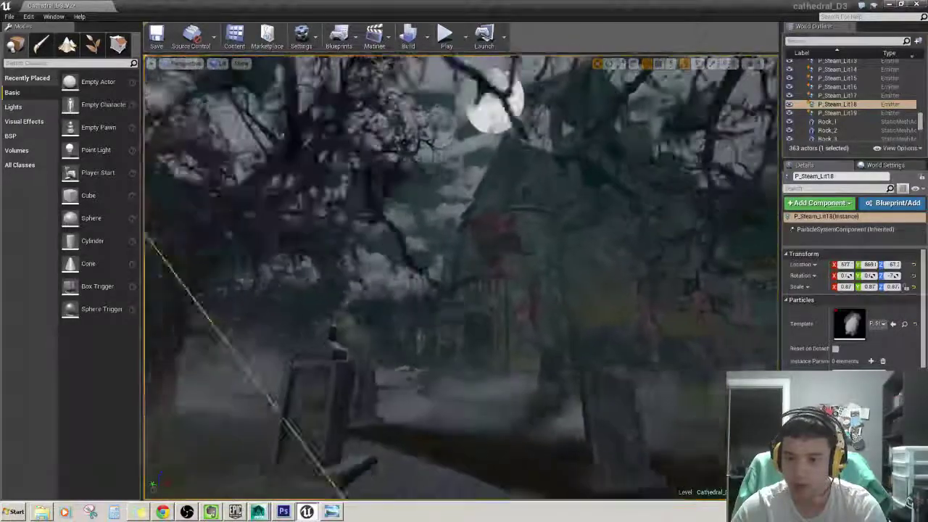
right_drag(433, 169, 433, 169)
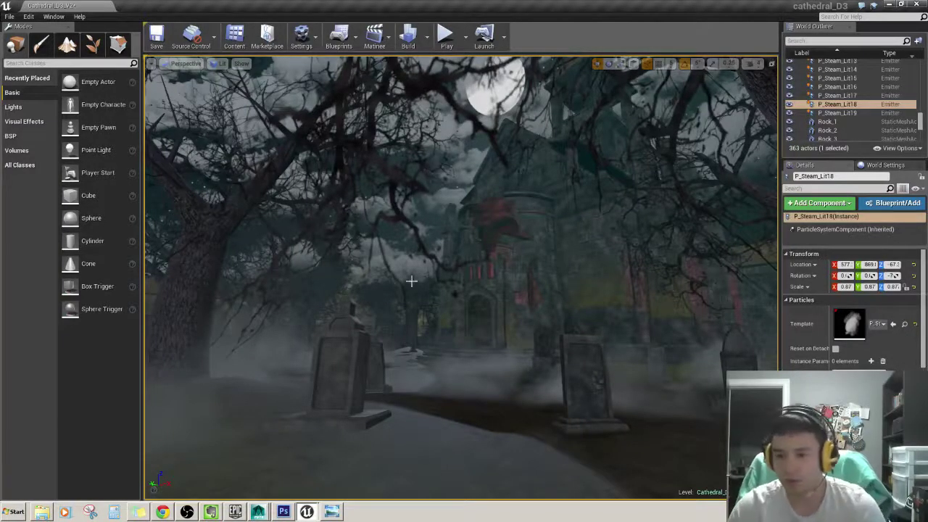
right_drag(417, 278, 416, 290)
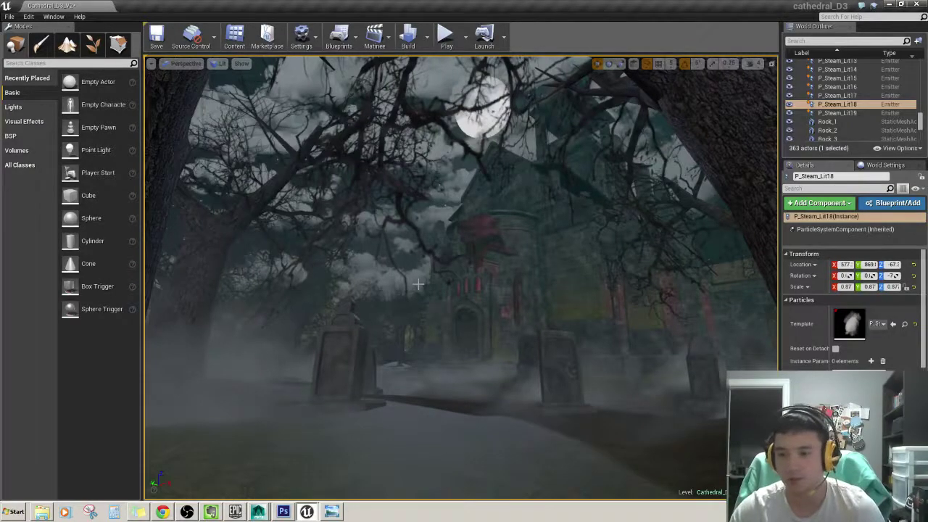
right_drag(480, 319, 480, 319)
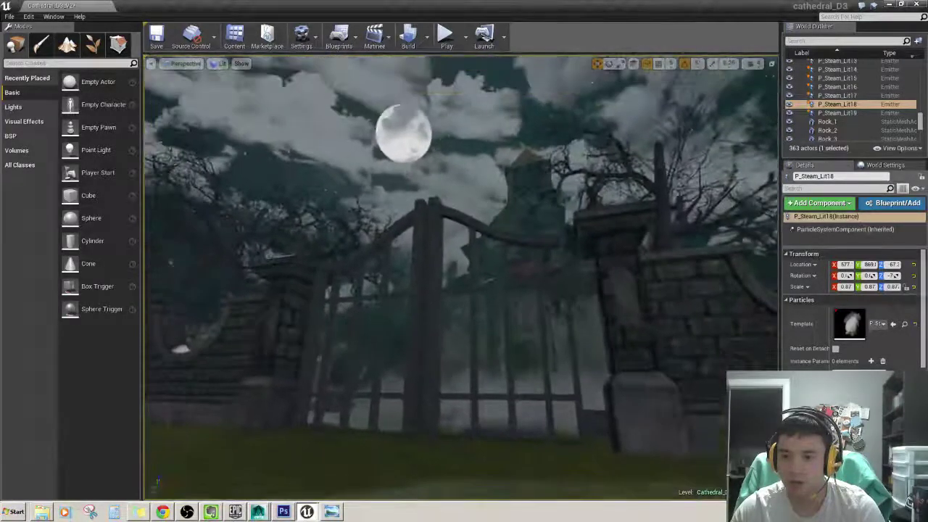
right_drag(470, 413, 470, 414)
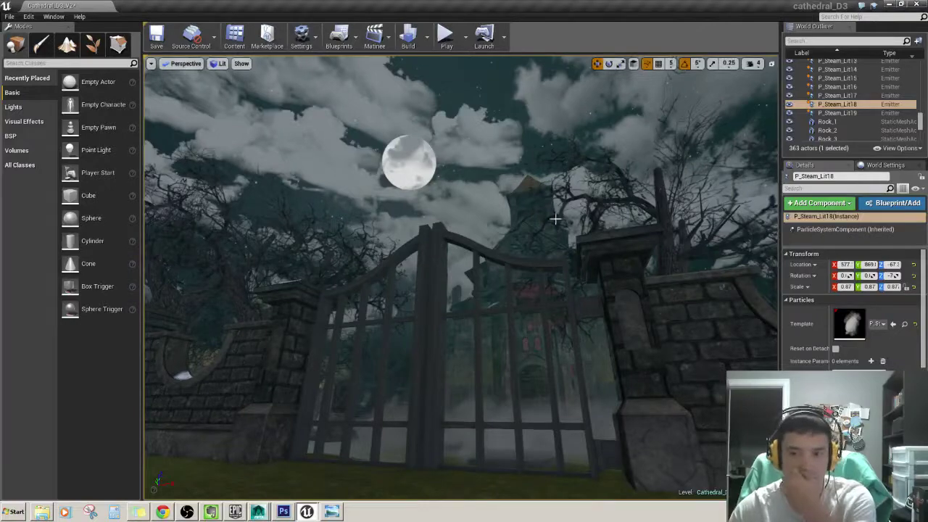
right_drag(451, 307, 432, 328)
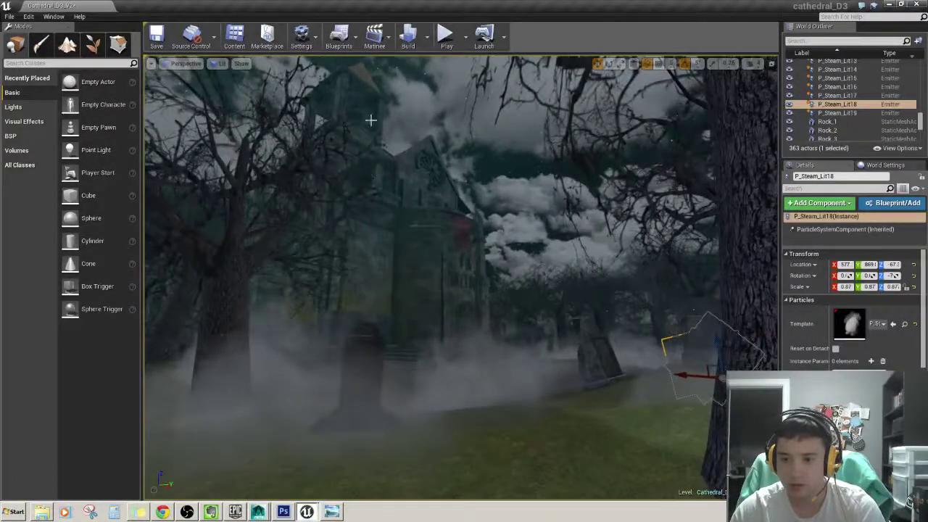
right_drag(510, 276, 466, 293)
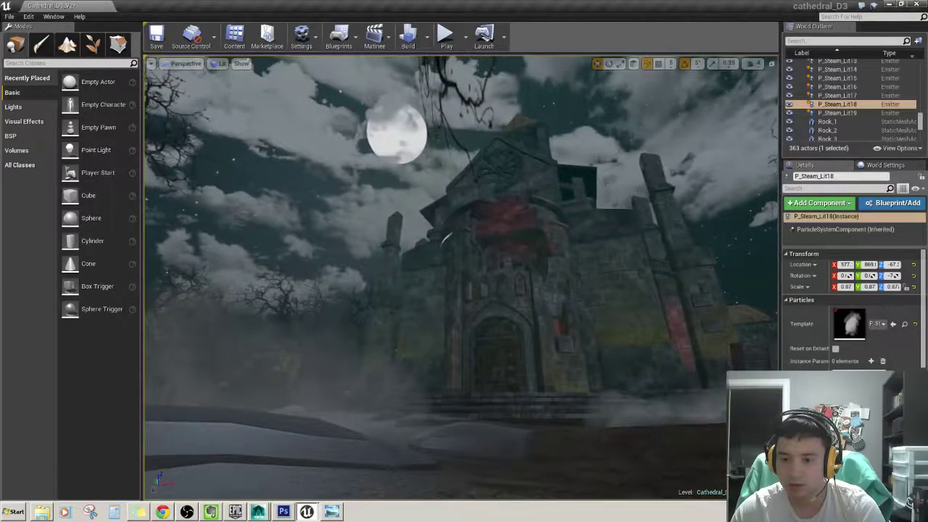
right_drag(460, 300, 459, 300)
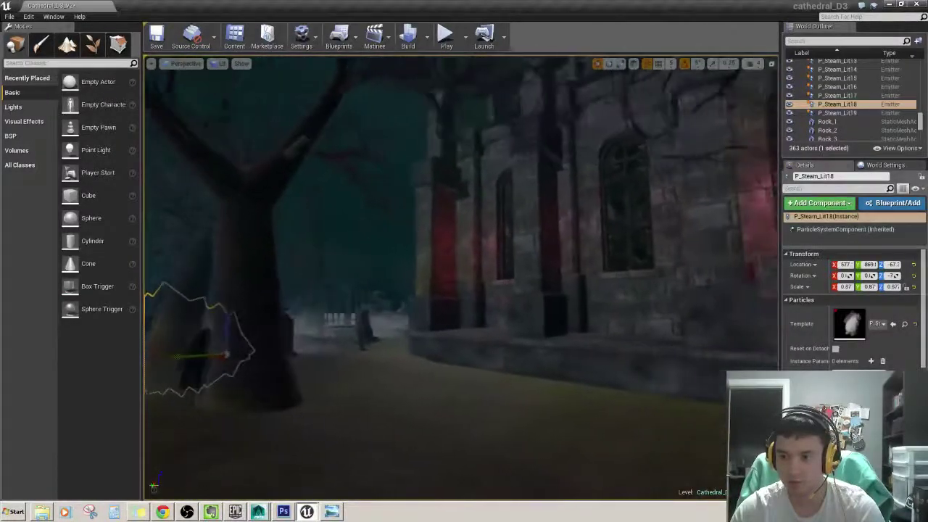
right_drag(459, 301, 460, 300)
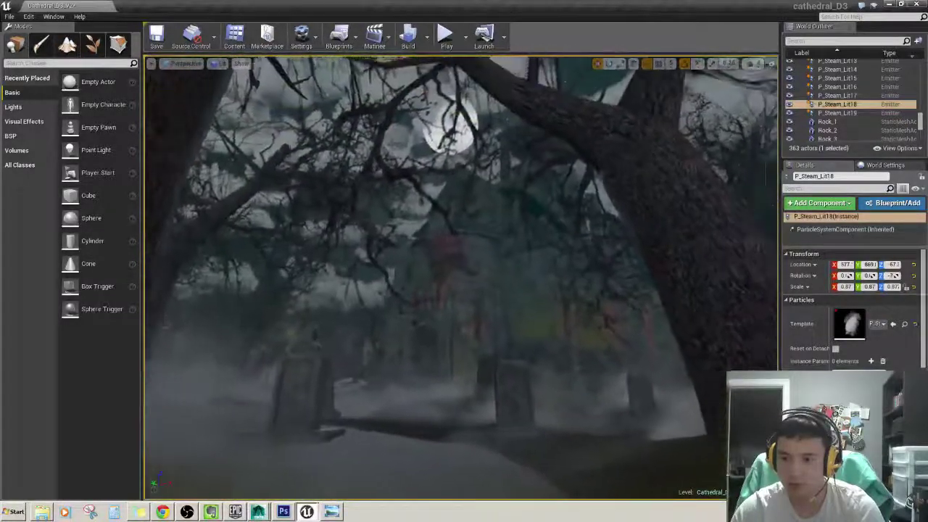
drag(470, 320, 470, 321)
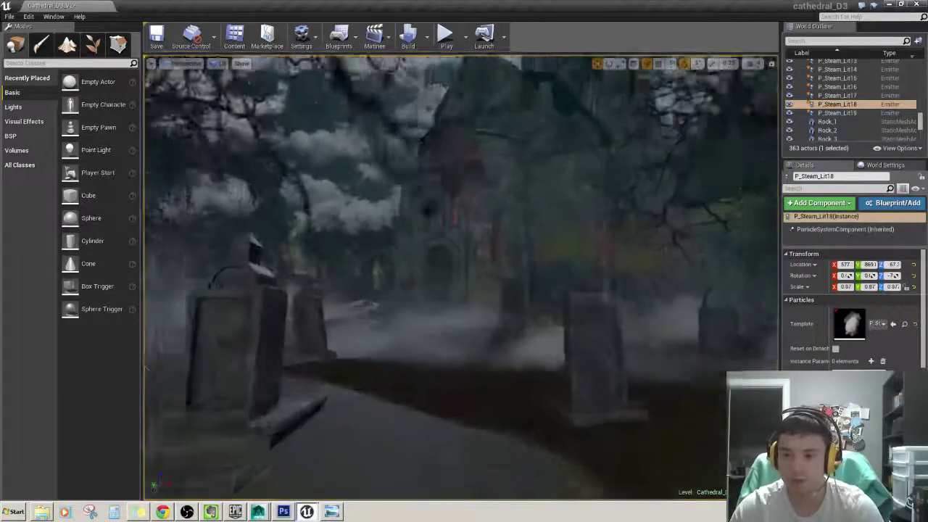
drag(189, 339, 188, 338)
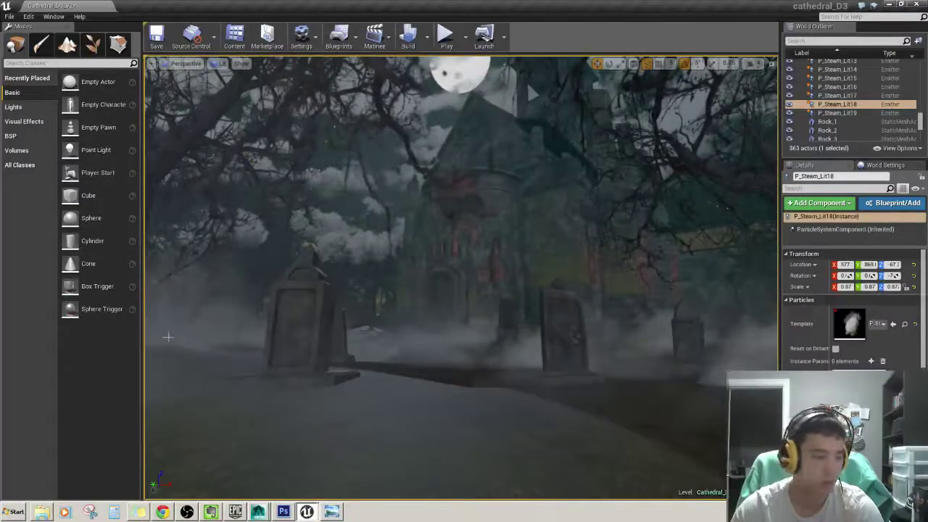
drag(386, 370, 386, 370)
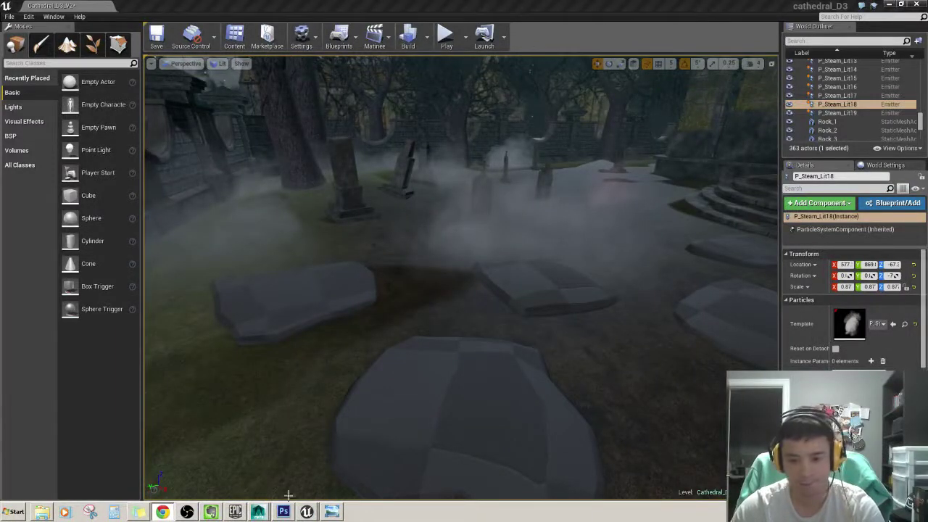
Back in Maya, close Hypershade and hide the Clouds group.
click(259, 510)
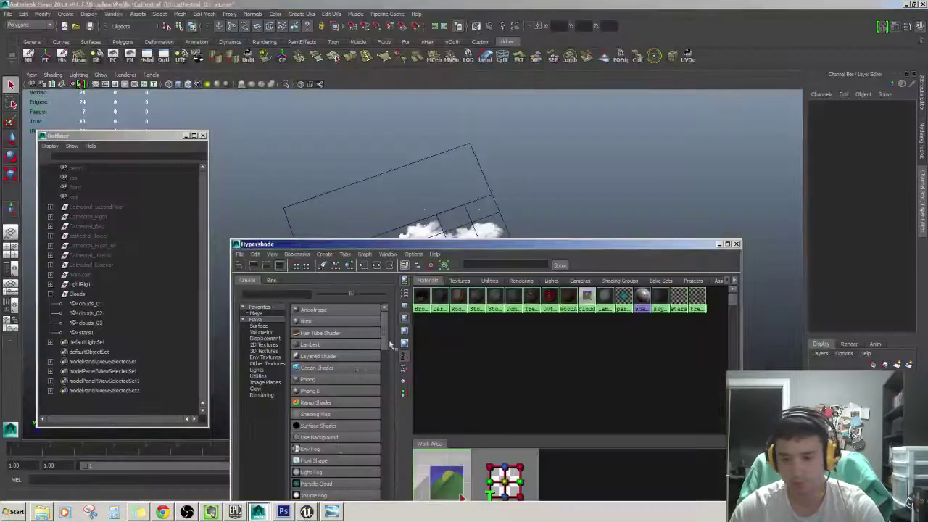
click(727, 242)
mouse_move(606, 228)
alt+mouse_down()
mouse_move(659, 232)
mouse_move(489, 294)
alt+mouse_up()
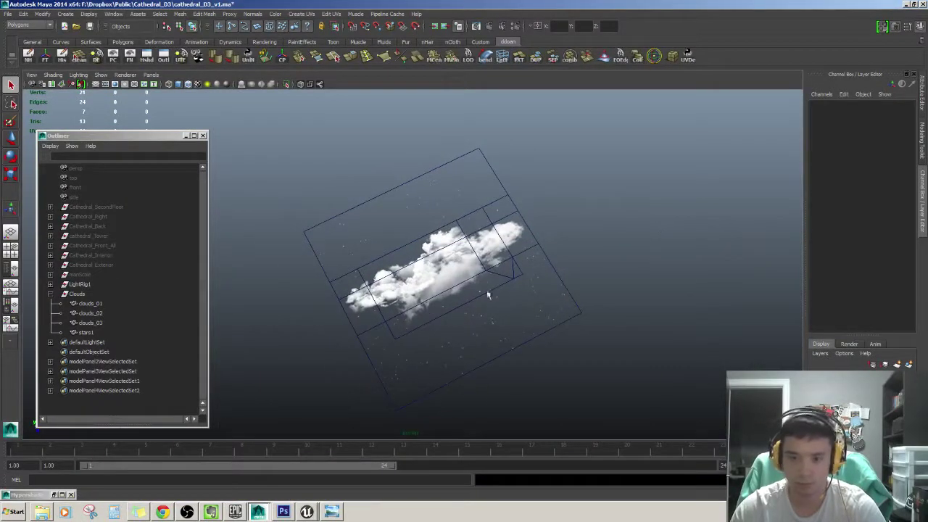
click(489, 294)
key(F8)
click(572, 259)
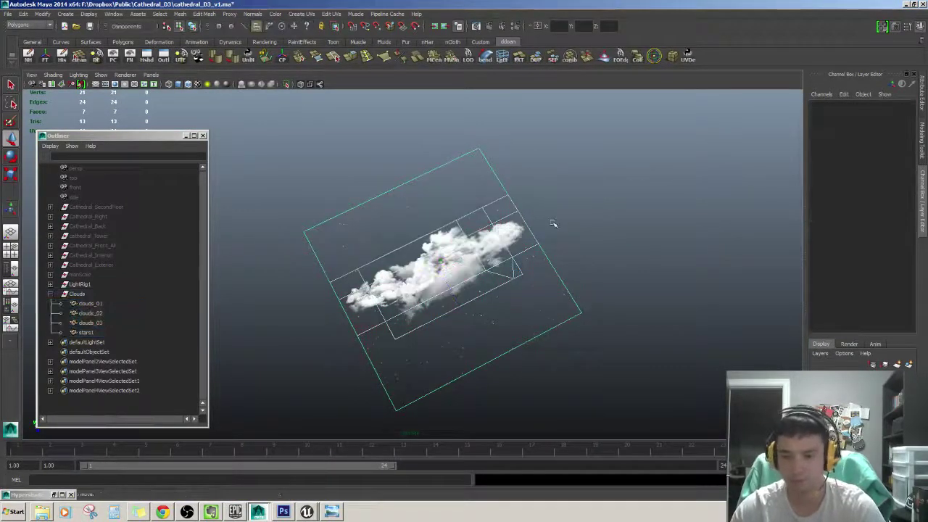
alt+drag(556, 224, 539, 234)
click(78, 293)
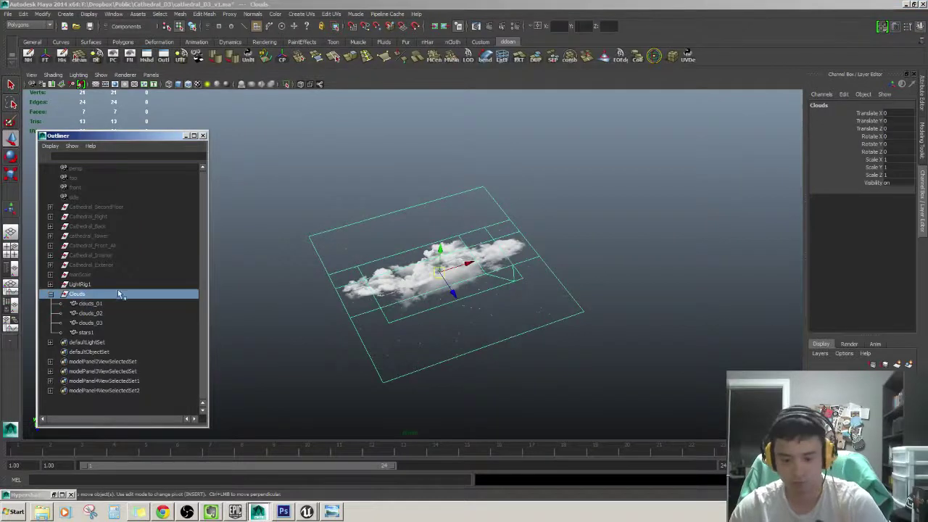
key(ctrl+h)
click(50, 294)
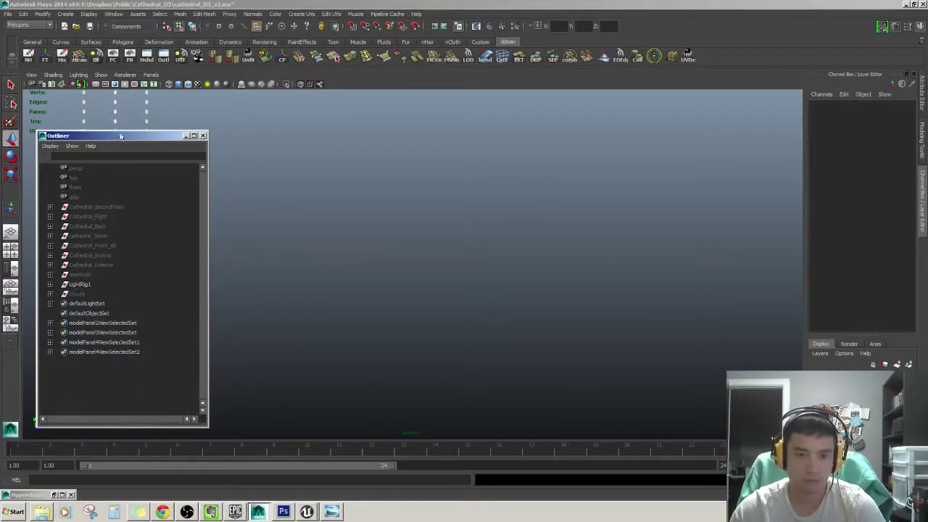
drag(119, 140, 89, 148)
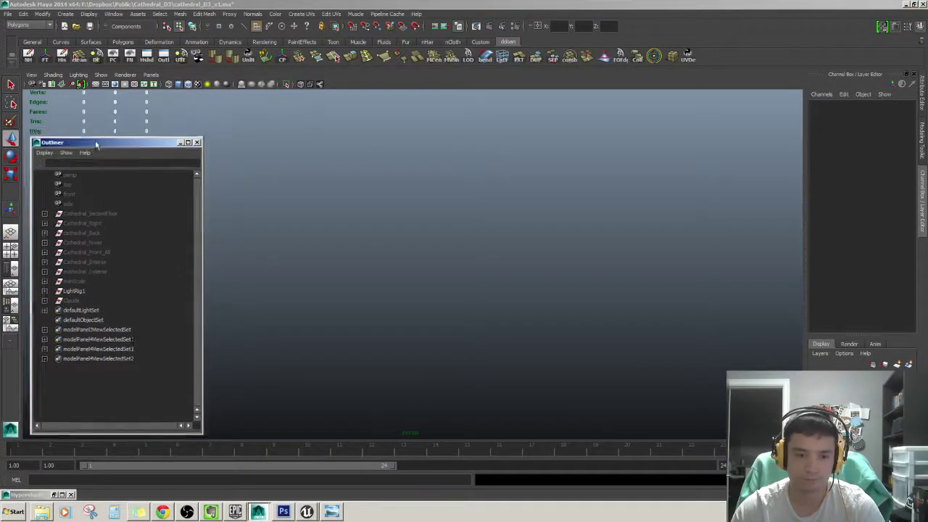
Unhide the Cathedral_Exterior group and hide Tree_Dead_01.
click(75, 217)
click(73, 226)
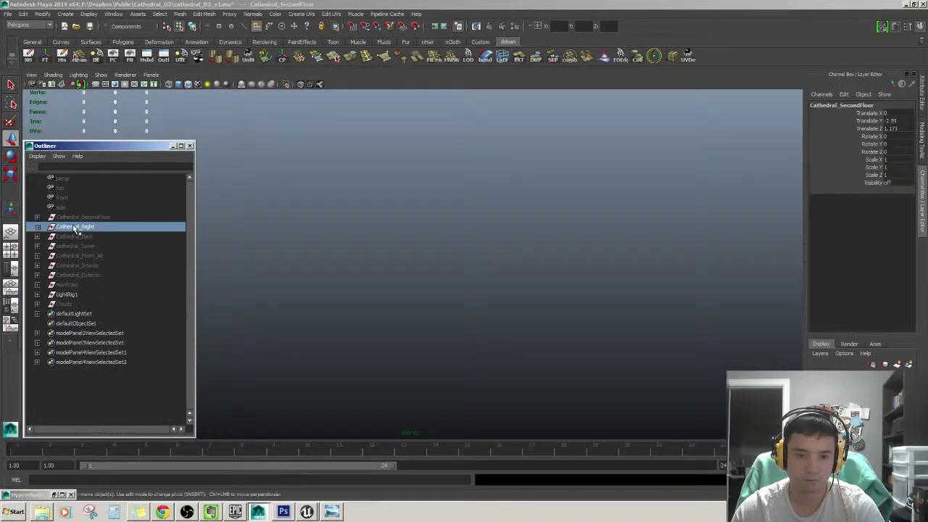
click(72, 236)
click(73, 256)
click(76, 275)
key(shift+h)
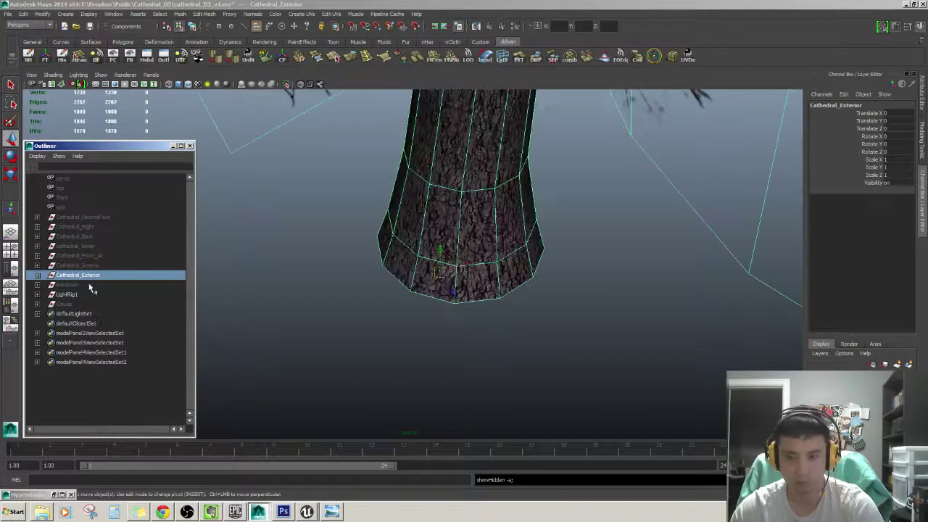
click(37, 275)
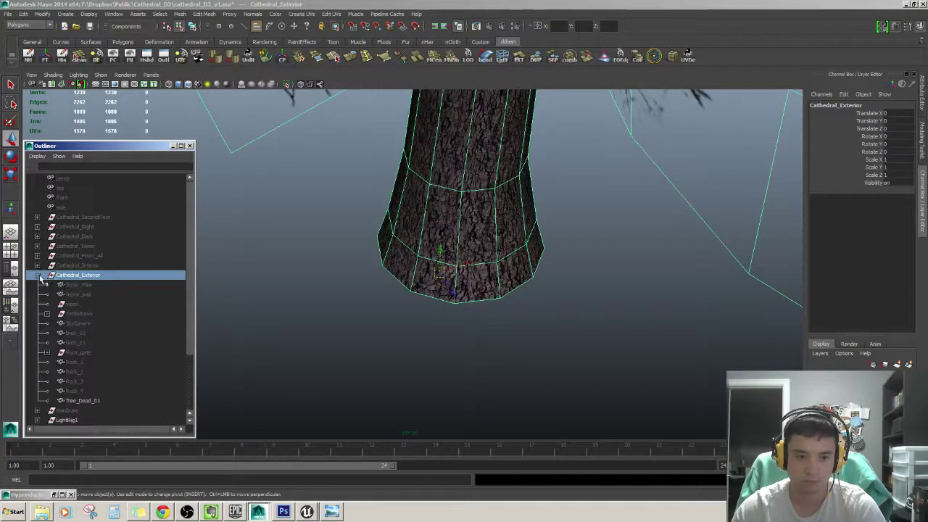
click(83, 362)
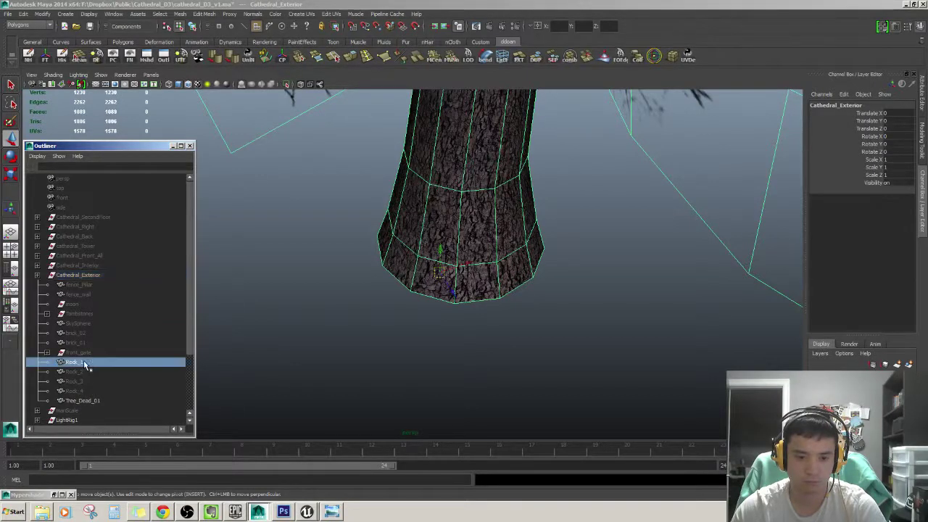
click(92, 401)
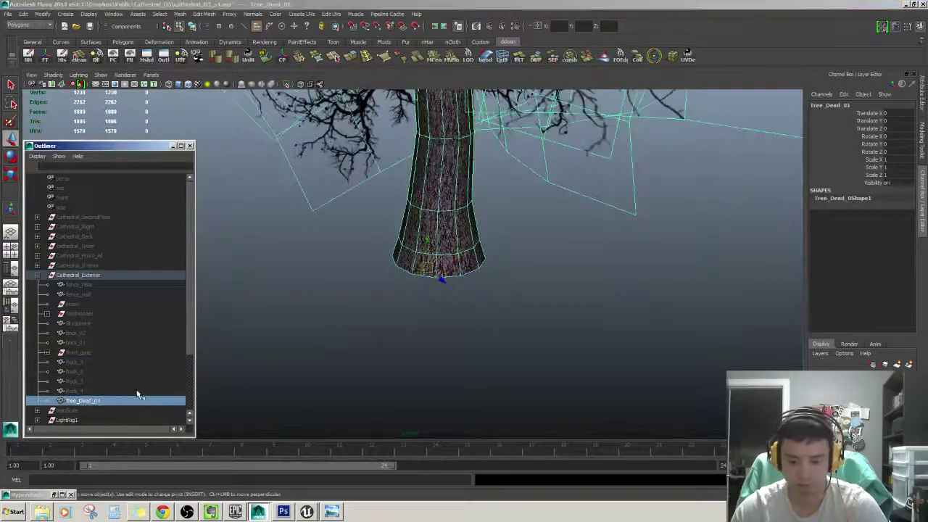
key(ctrl+h)
Unhide Rock_1 to Rock_4, then hide Rock_2 to Rock_4, leaving only Rock_1.
click(93, 362)
shift+click(92, 392)
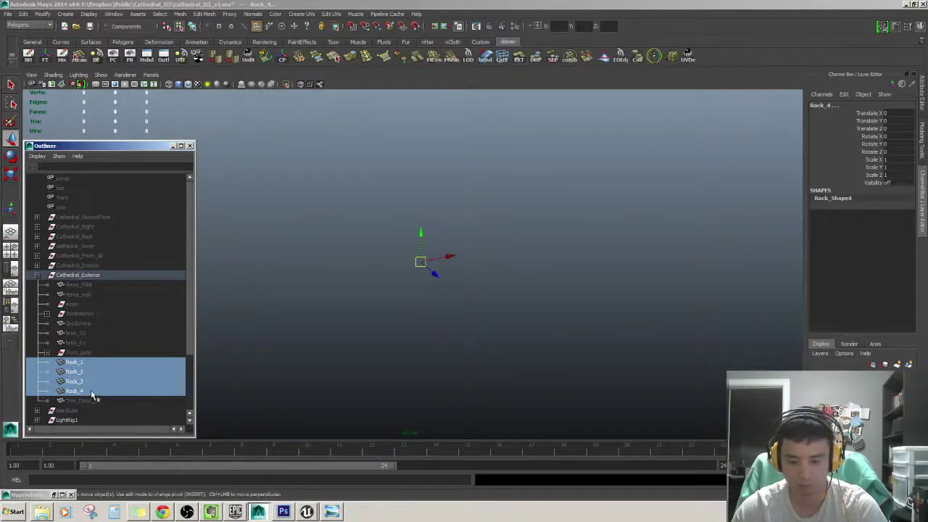
key(shift+h)
click(511, 319)
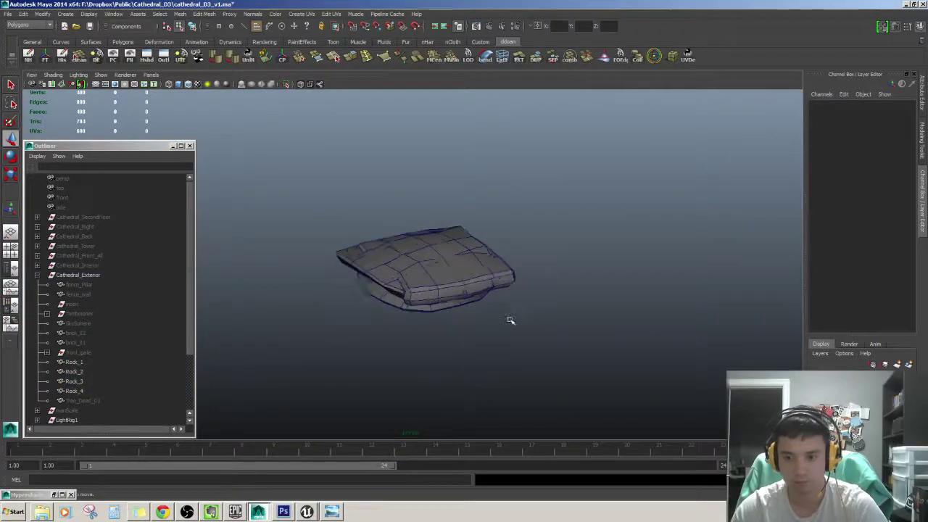
click(75, 374)
click(90, 392)
shift+click(92, 375)
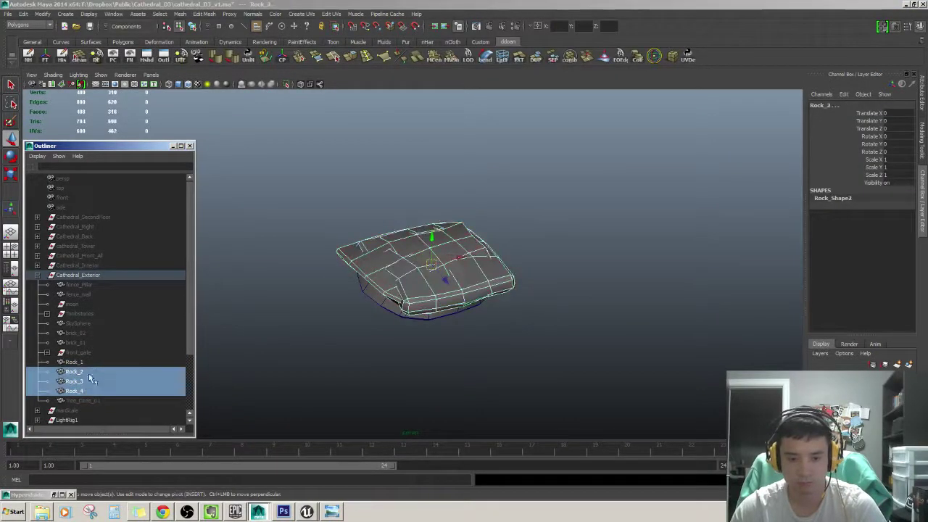
key(ctrl+h)
right_drag(414, 275, 414, 312)
scroll(439, 283, up, 5)
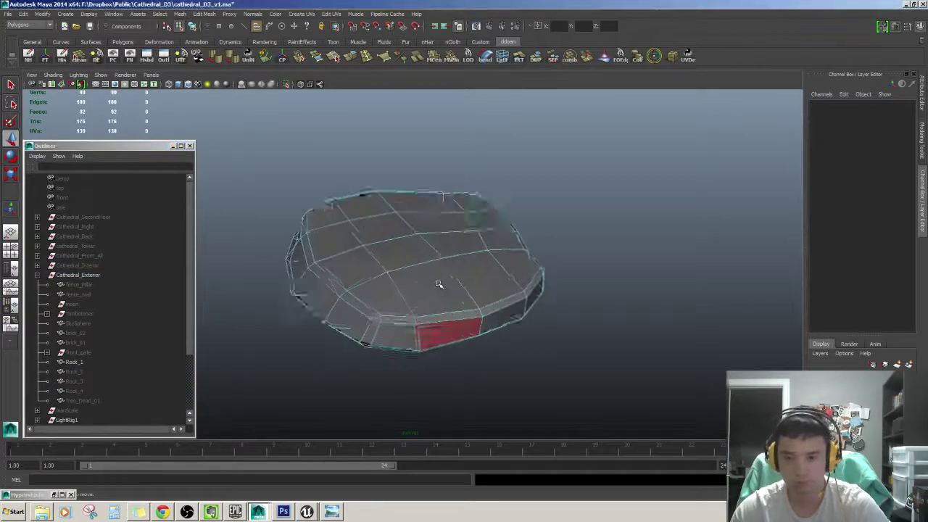
key(F8)
mouse_move(525, 339)
alt+mouse_down()
mouse_move(488, 307)
mouse_move(463, 228)
mouse_move(471, 292)
mouse_move(485, 313)
alt+mouse_up()
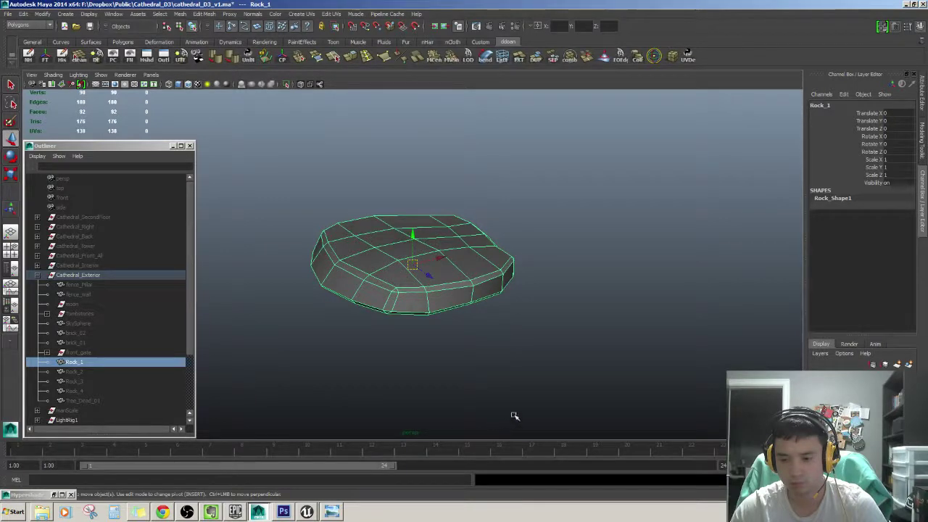
Switch to textured view and drag the dark stone brick material onto Rock_1.
key(6)
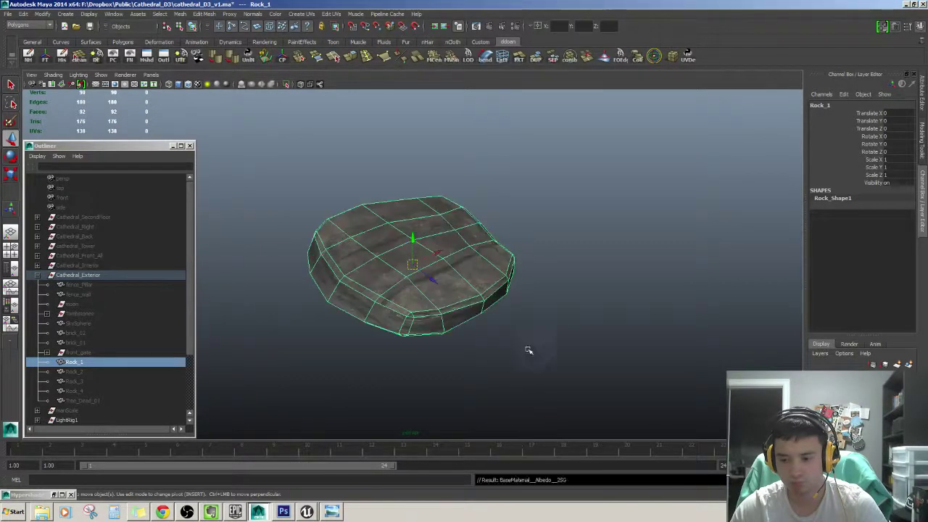
alt+drag(517, 351, 565, 327)
click(566, 327)
click(493, 310)
mouse_move(493, 310)
alt+mouse_down()
mouse_move(475, 347)
mouse_move(348, 157)
alt+mouse_up()
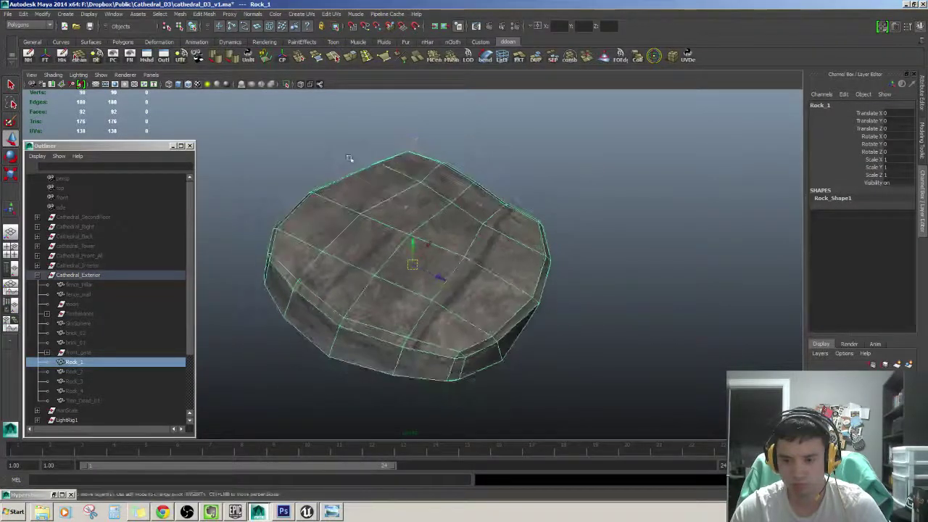
click(147, 56)
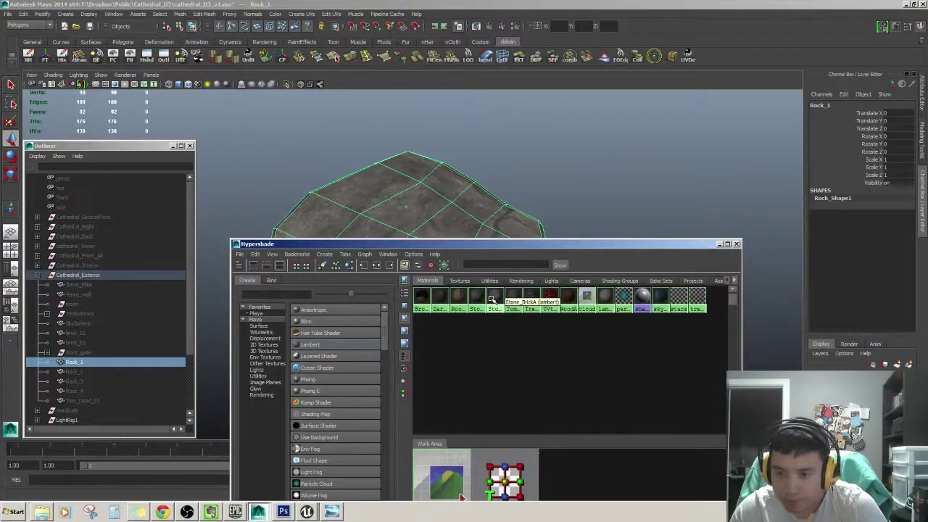
drag(497, 244, 499, 308)
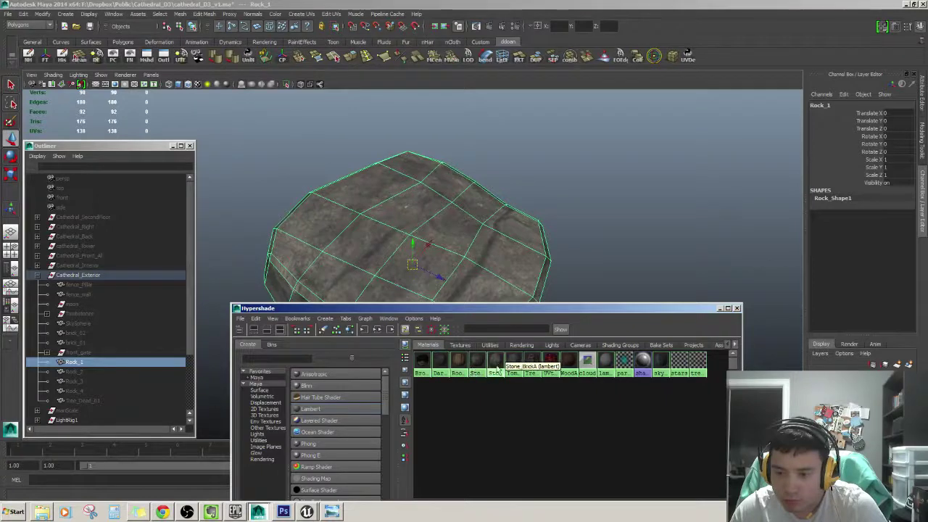
middle_drag(443, 366, 493, 239)
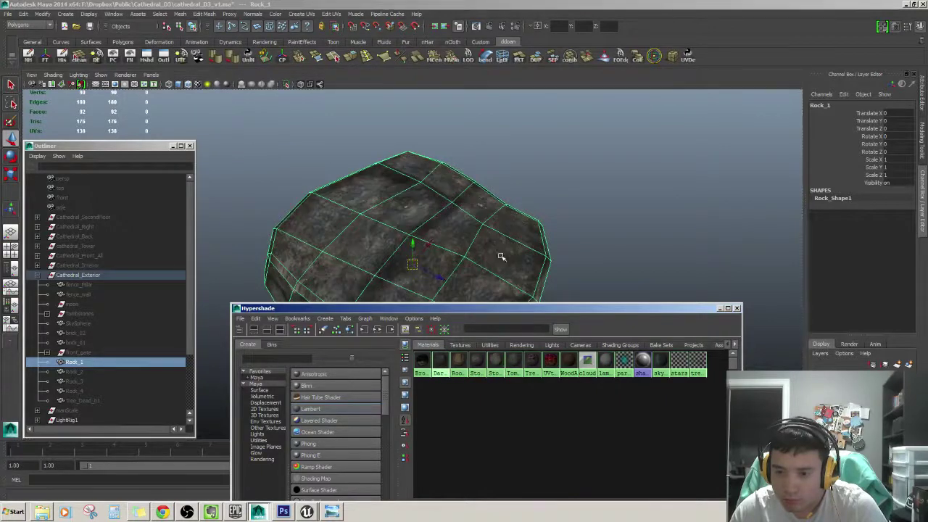
click(720, 309)
Briefly check Rock_1's UV layout in the UV editor.
alt+drag(613, 197, 540, 264)
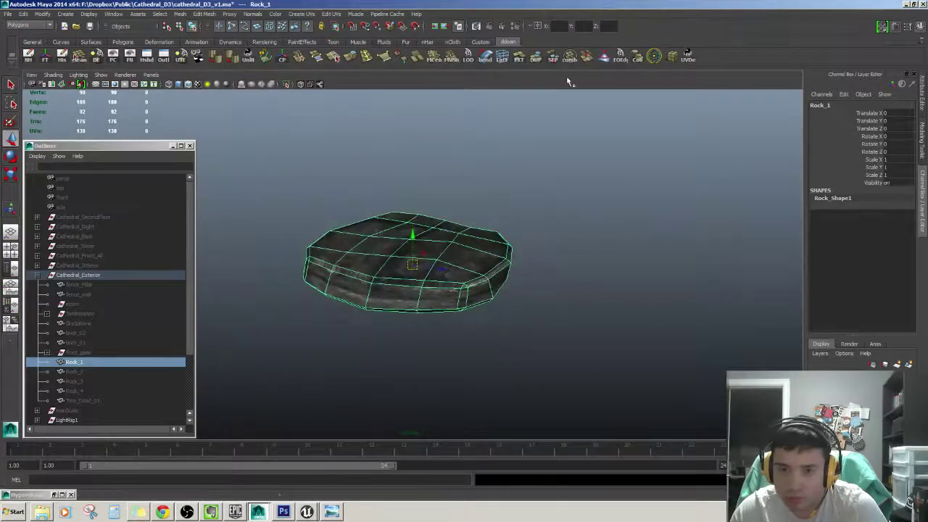
click(687, 57)
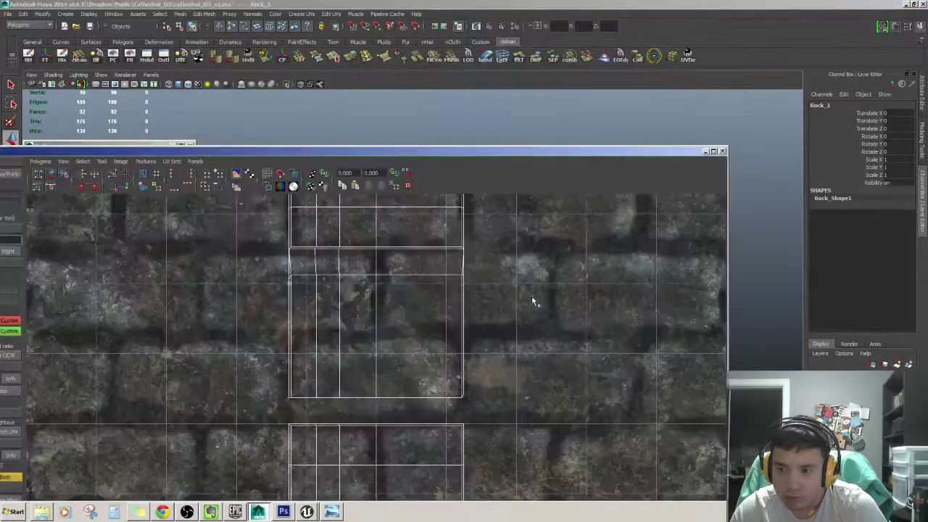
scroll(445, 356, down, 5)
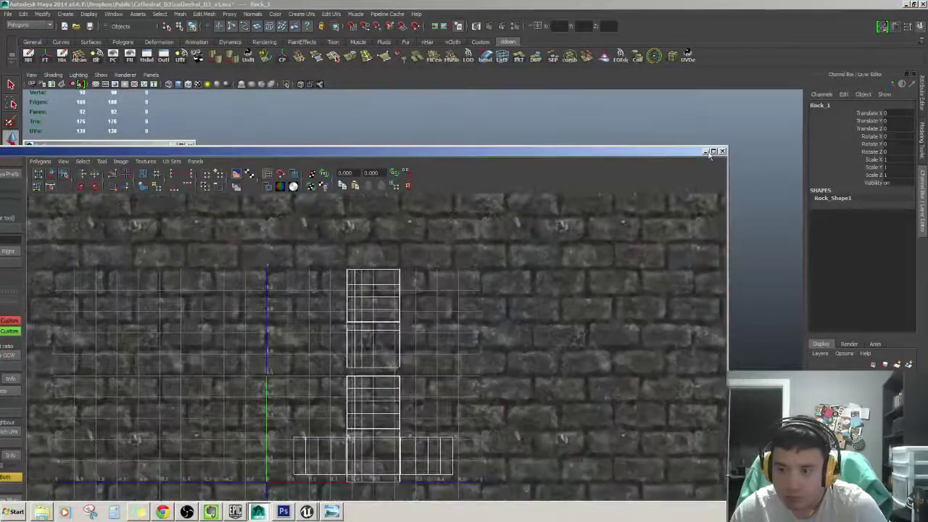
click(708, 152)
scroll(446, 297, up, 3)
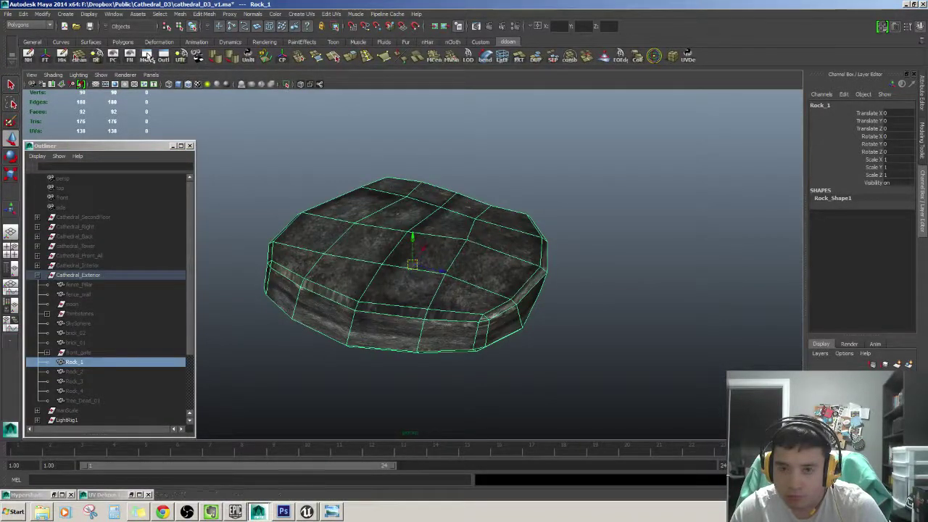
Apply the lighter stone material to Rock_1 and inspect its side UV shells.
click(146, 56)
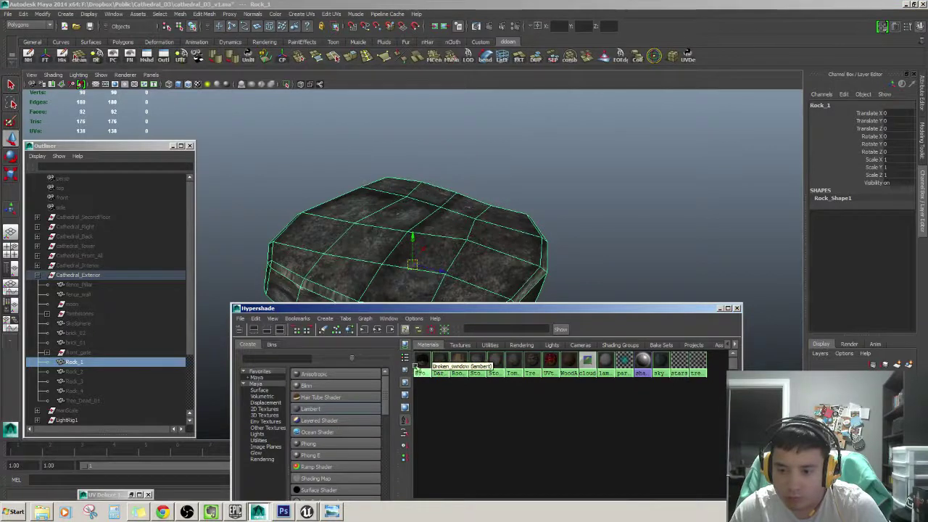
middle_drag(477, 361, 483, 361)
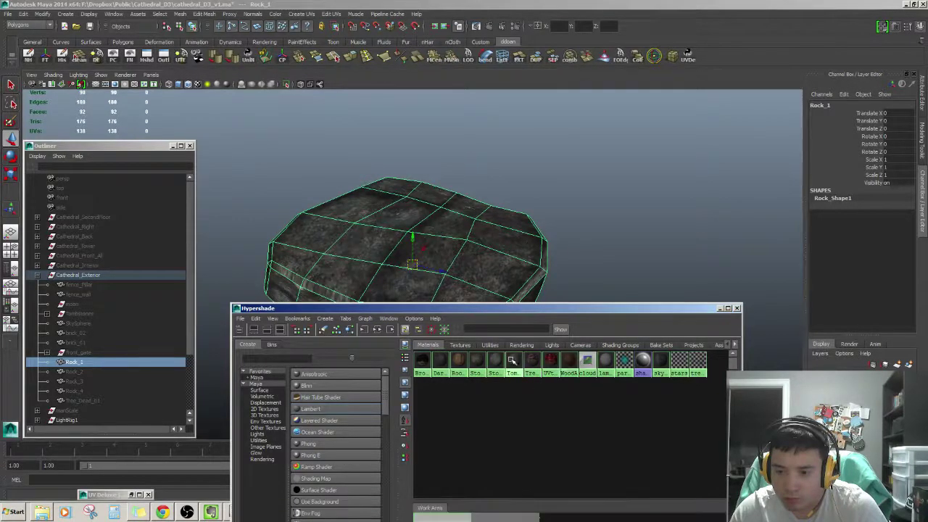
right_drag(513, 360, 509, 336)
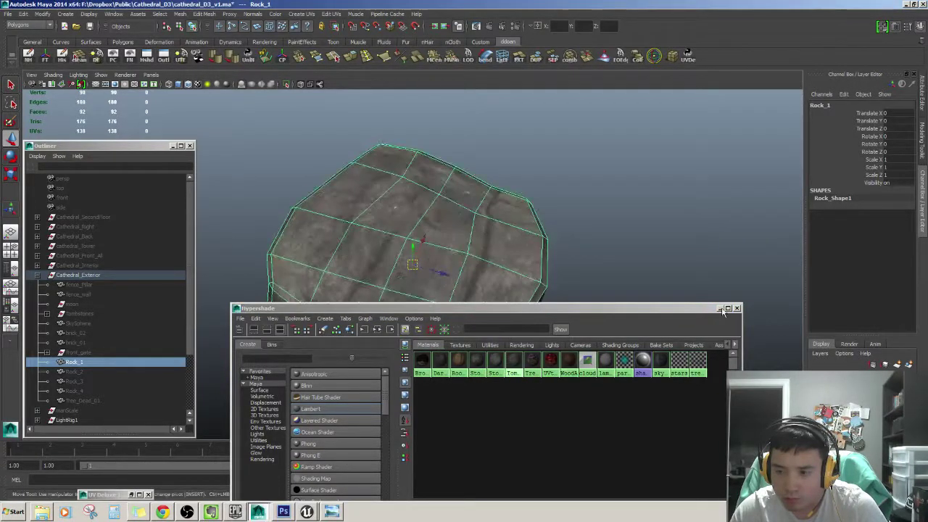
click(721, 309)
click(688, 59)
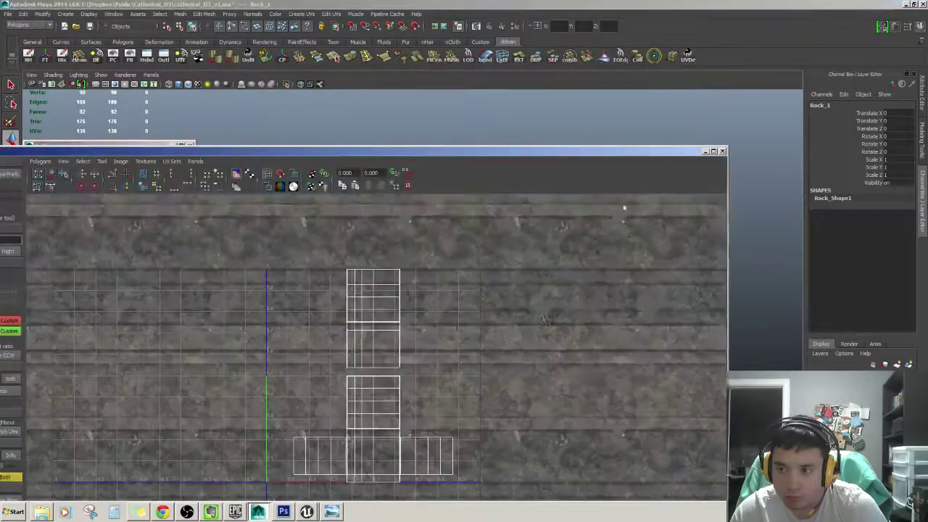
scroll(468, 327, up, 2)
scroll(460, 356, up, 2)
alt+middle_drag(392, 357, 375, 316)
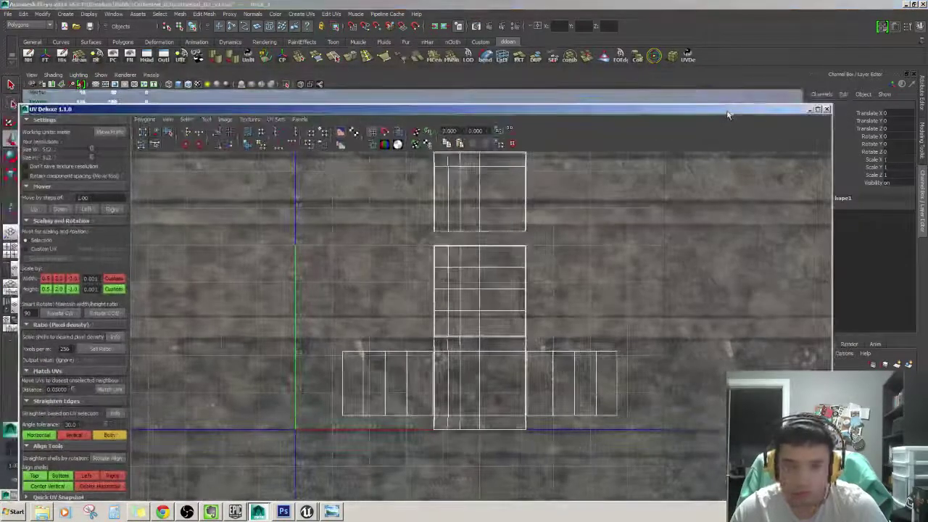
Close the UV editor and return focus to the modelling viewport on Rock_1.
click(808, 110)
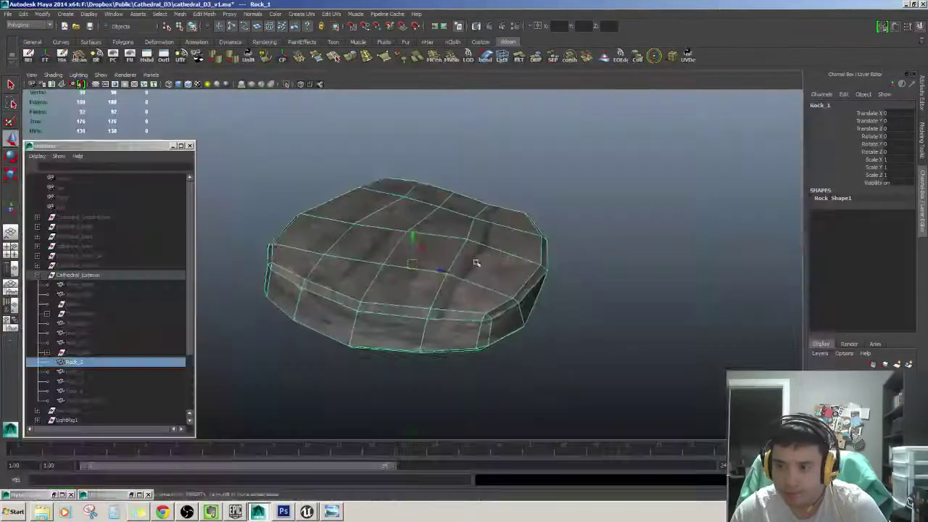
scroll(474, 268, up, 3)
alt+drag(474, 278, 477, 272)
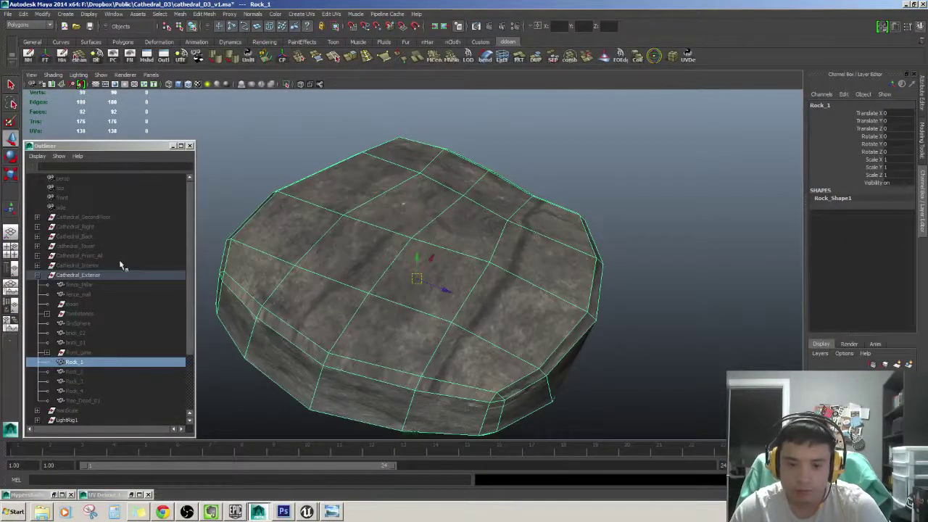
click(261, 511)
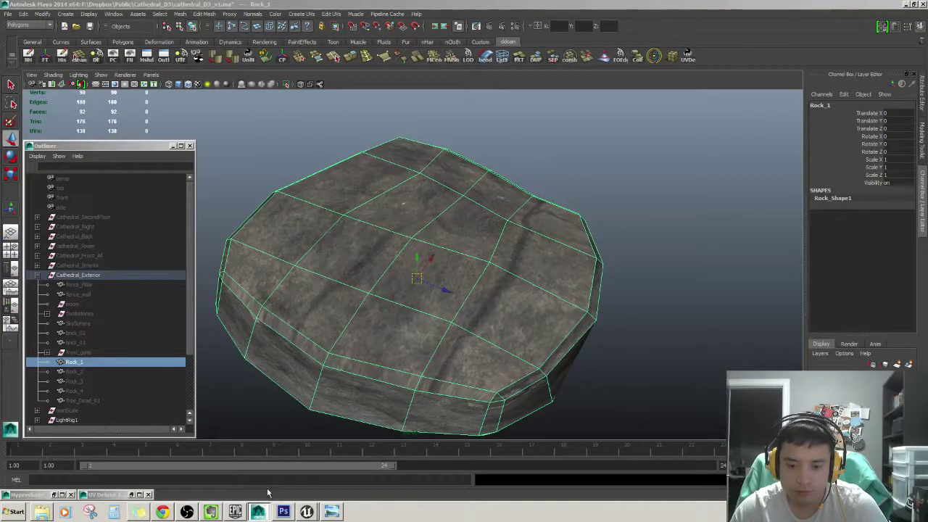
click(267, 492)
click(102, 494)
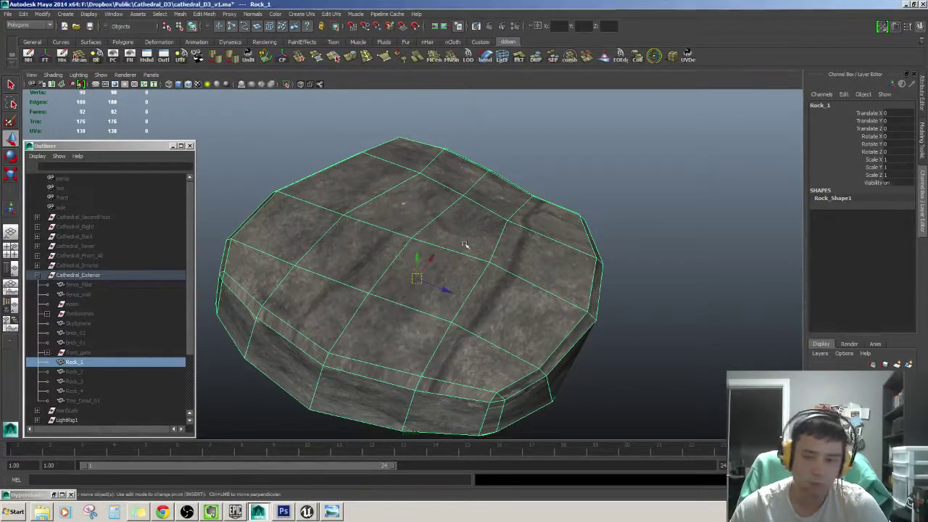
Select the rock's middle side edge loop and cut the UVs along it.
key(ctrl+z)
key(ctrl+z)
key(ctrl+z)
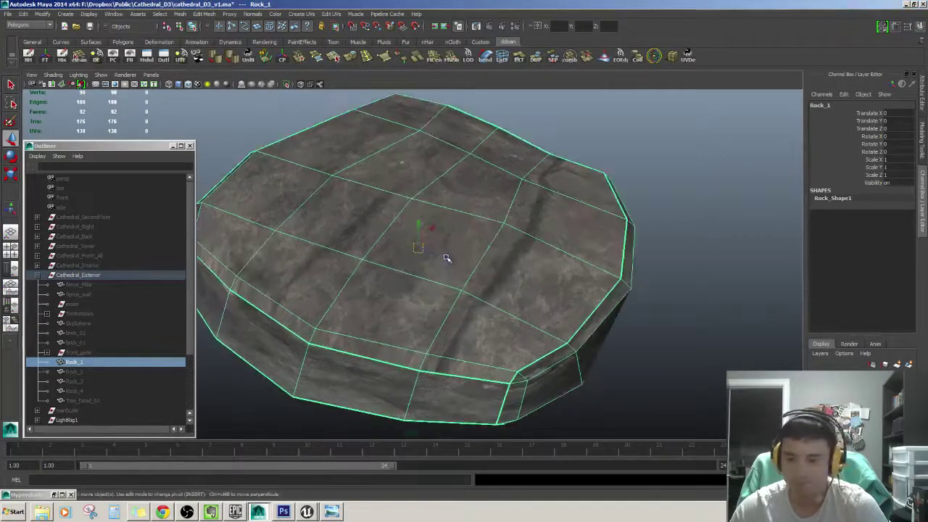
key(ctrl+z)
key(ctrl+z)
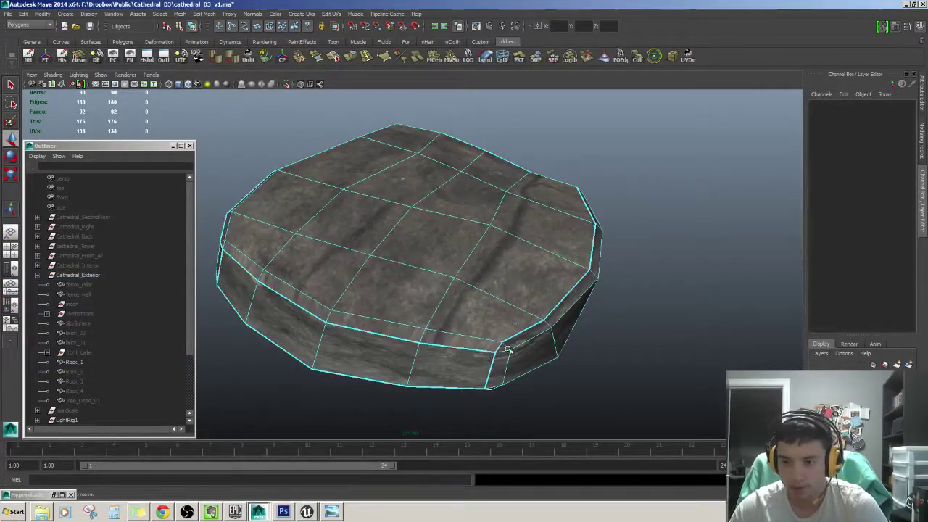
key(ctrl+z)
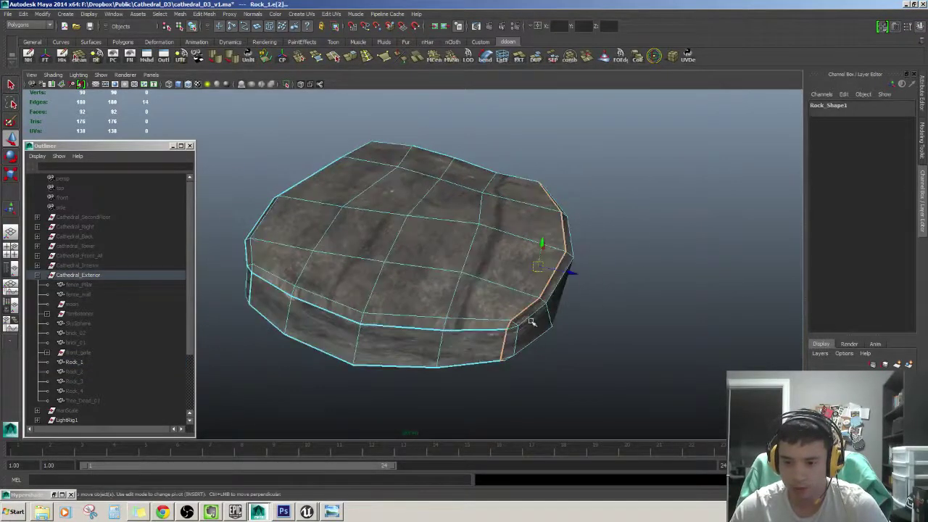
key(ctrl+z)
key(ctrl+z)
key(ctrl+z)
key(ctrl+z)
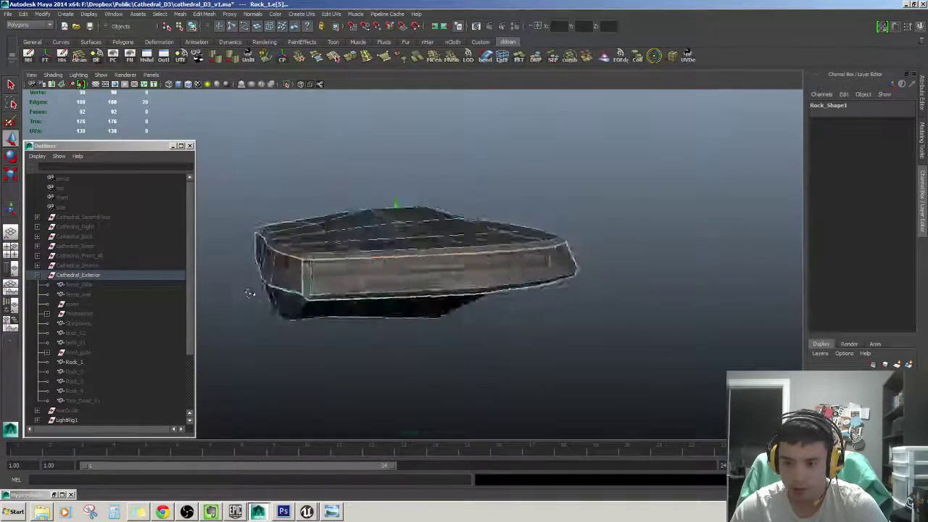
key(ctrl+z)
key(ctrl+z)
key(ctrl+z)
key(ctrl+z)
key(ctrl+z)
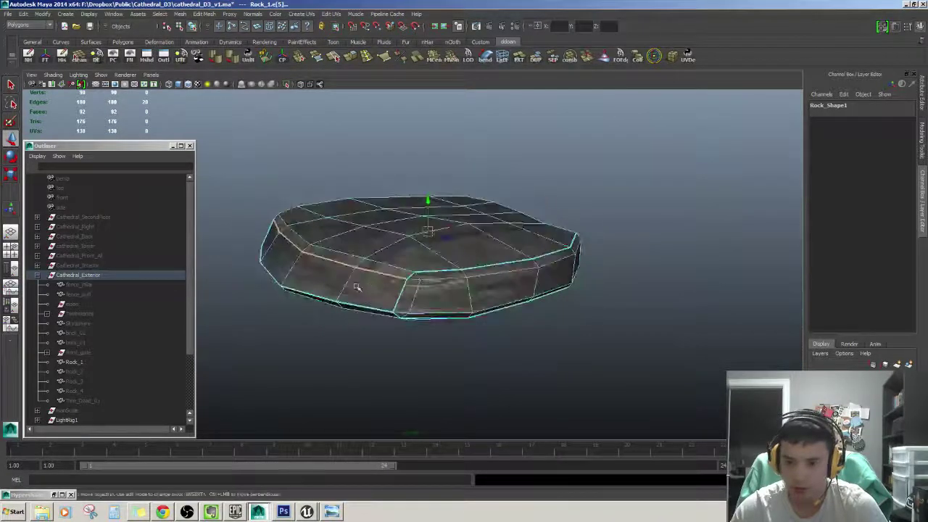
key(ctrl+z)
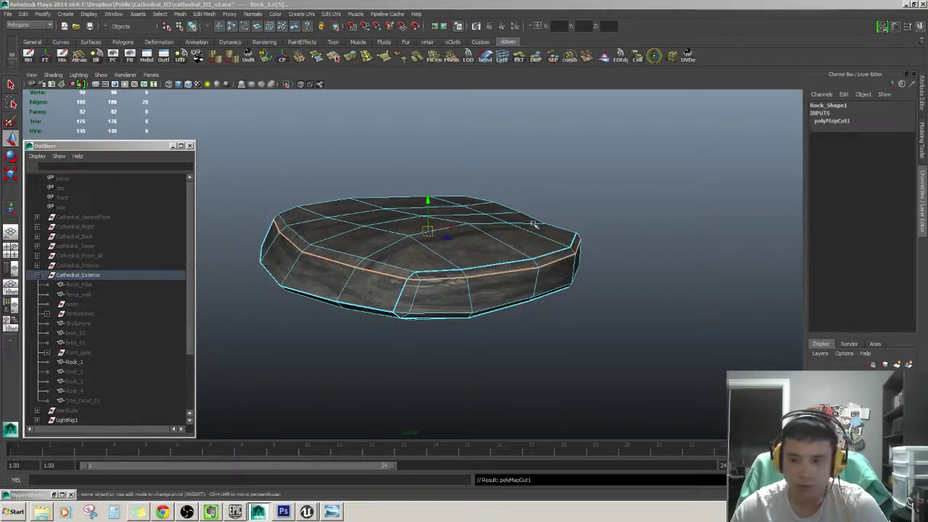
key(ctrl+z)
Select the front bottom edges and move-and-sew their UVs back together.
key(ctrl+z)
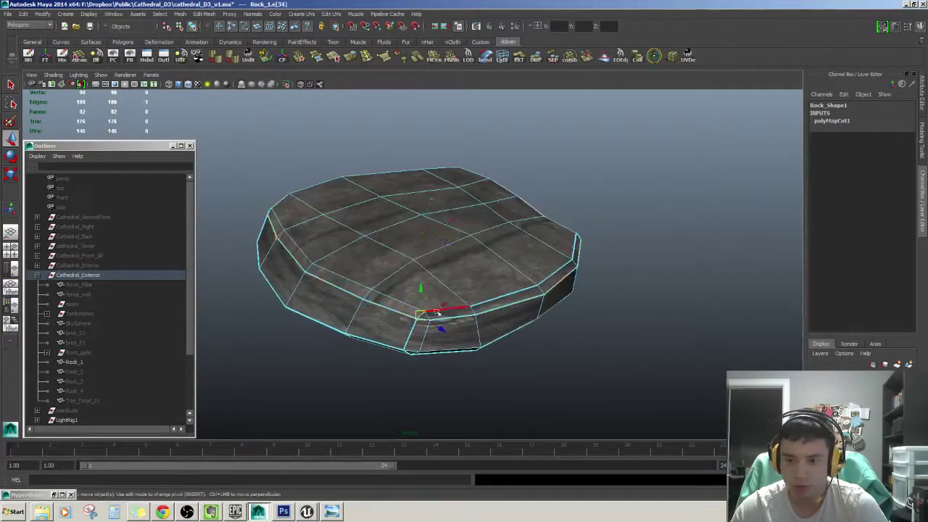
key(ctrl+z)
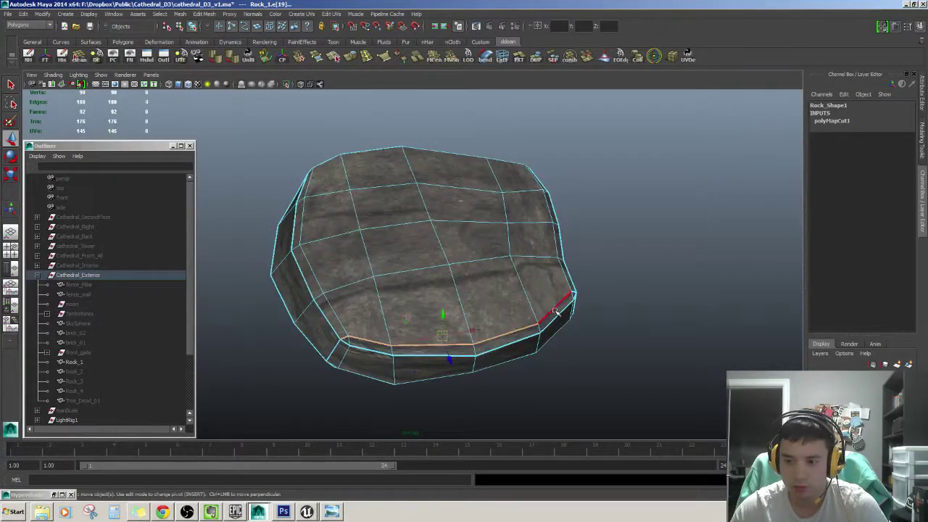
key(ctrl+z)
key(ctrl+z)
key(shift+z)
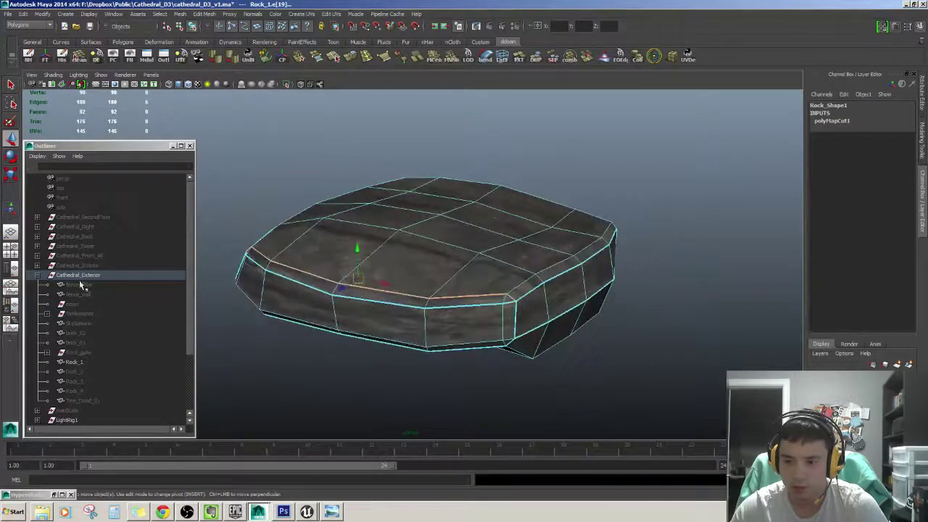
key(shift+z)
mouse_move(457, 262)
alt+mouse_down()
mouse_move(469, 239)
mouse_move(435, 210)
alt+mouse_up()
Select Rock_1's top faces, convert to UVs and apply Unfold UVs.
key(F11)
click(472, 243)
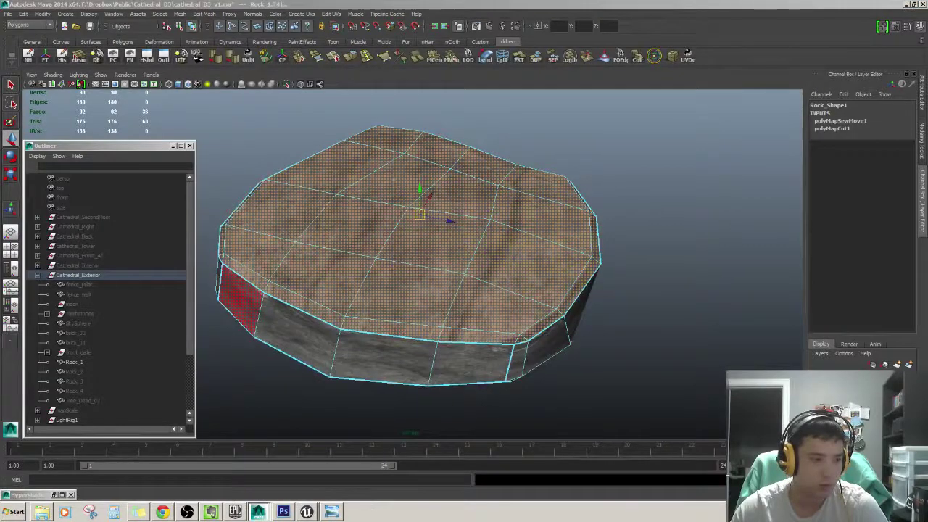
key(F8)
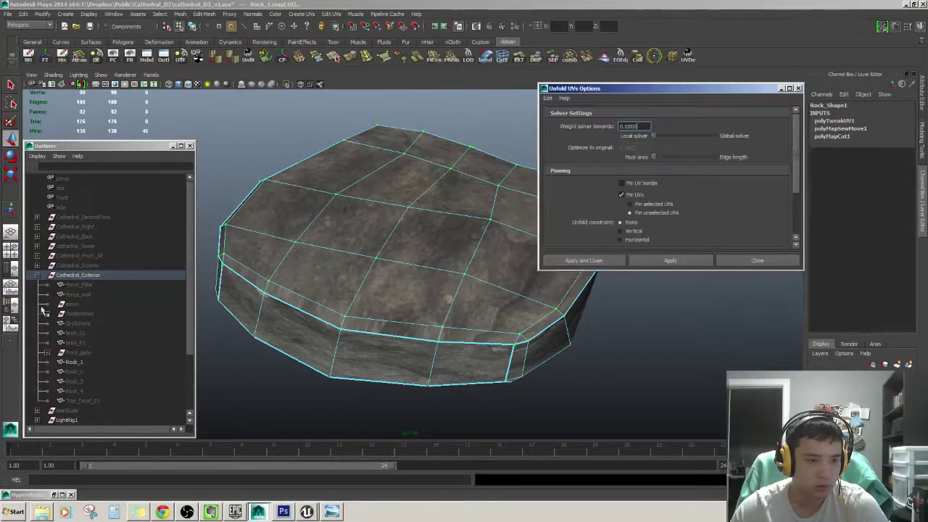
click(662, 260)
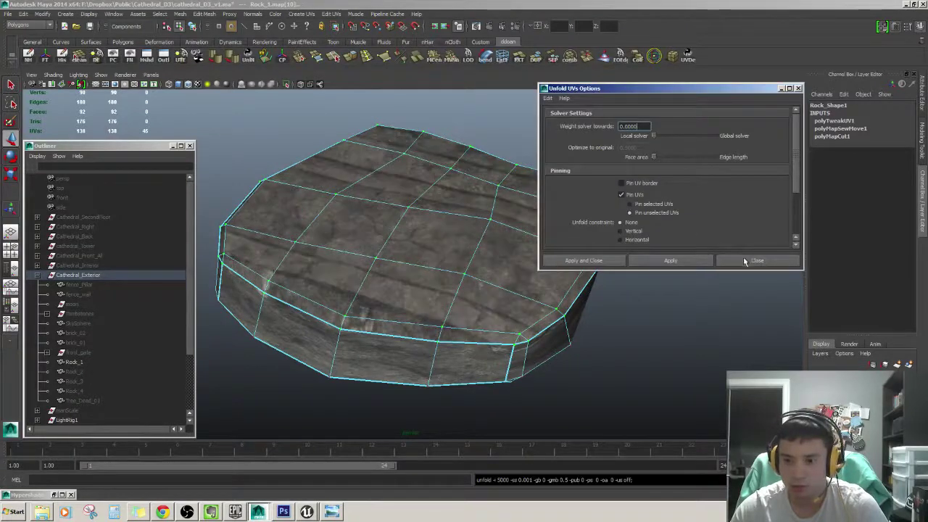
click(754, 260)
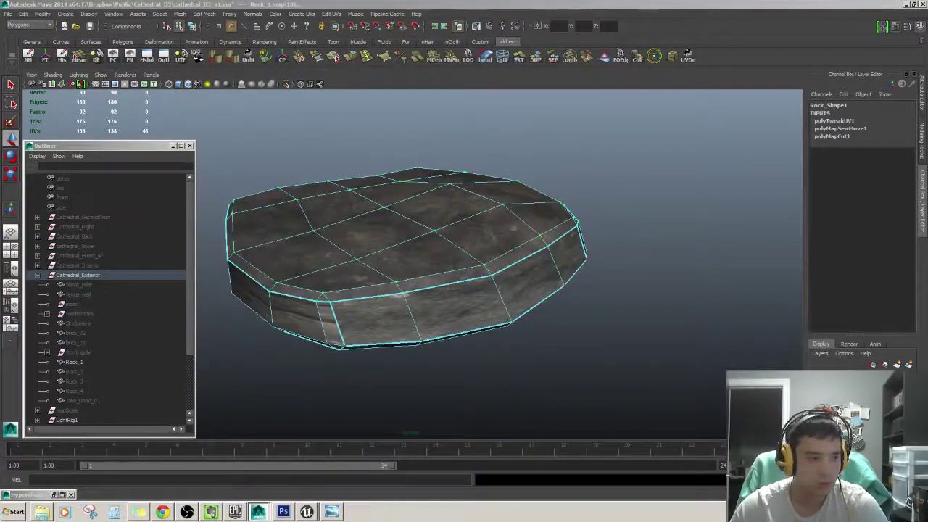
Select the rock's rim edge loop, adding the leftmost top edge.
alt+drag(464, 268, 423, 269)
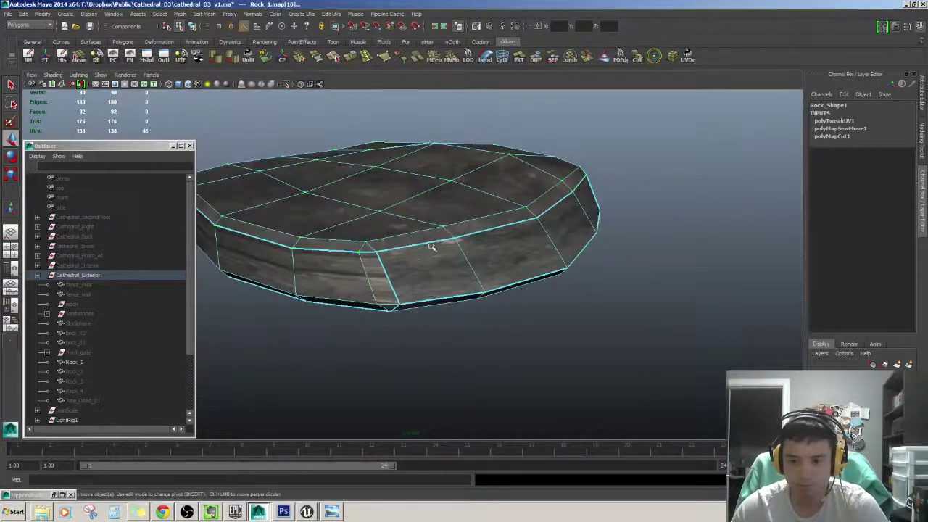
key(F10)
click(388, 275)
mouse_move(387, 275)
alt+mouse_down()
mouse_move(426, 253)
mouse_move(404, 206)
mouse_move(400, 234)
alt+mouse_up()
double_click(398, 237)
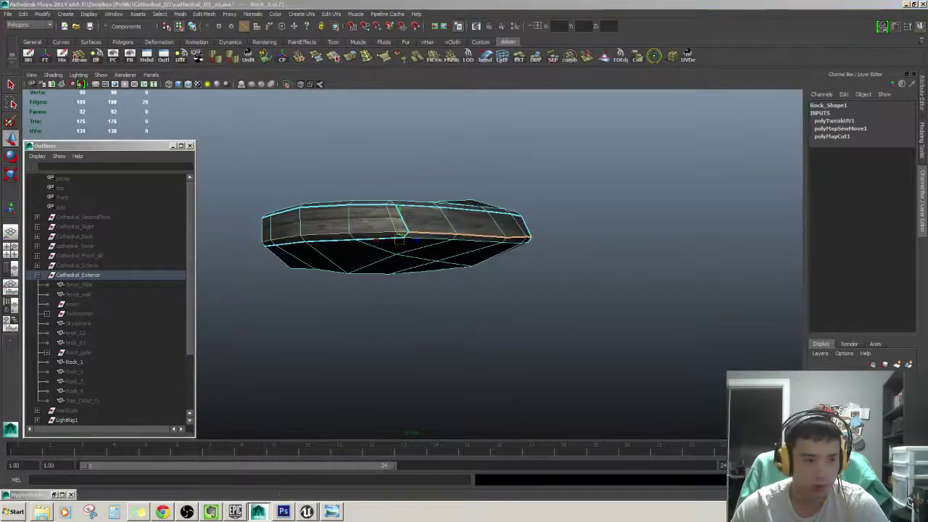
alt+drag(400, 239, 433, 151)
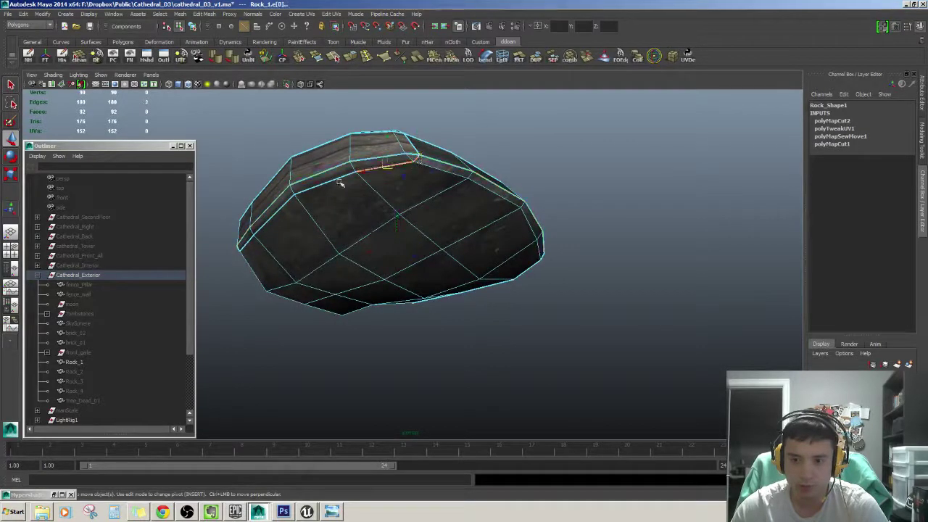
alt+drag(340, 183, 475, 251)
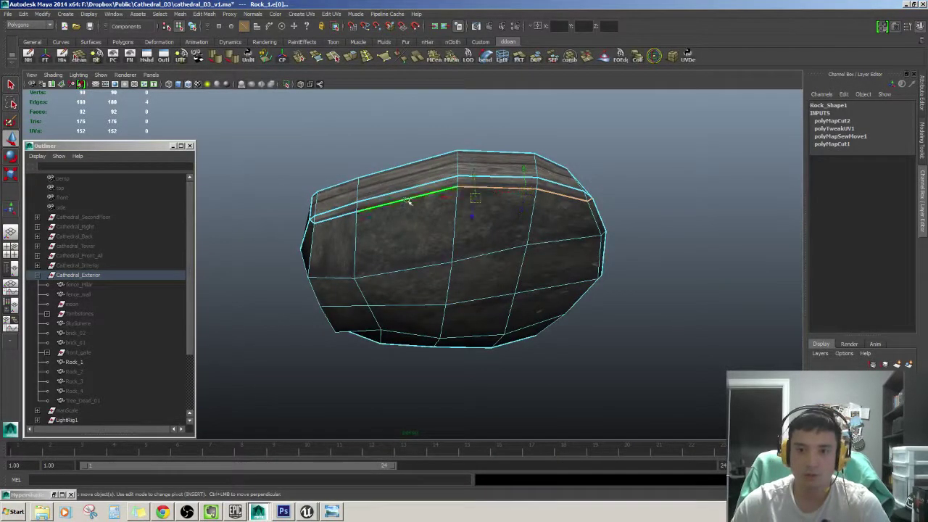
shift+click(330, 213)
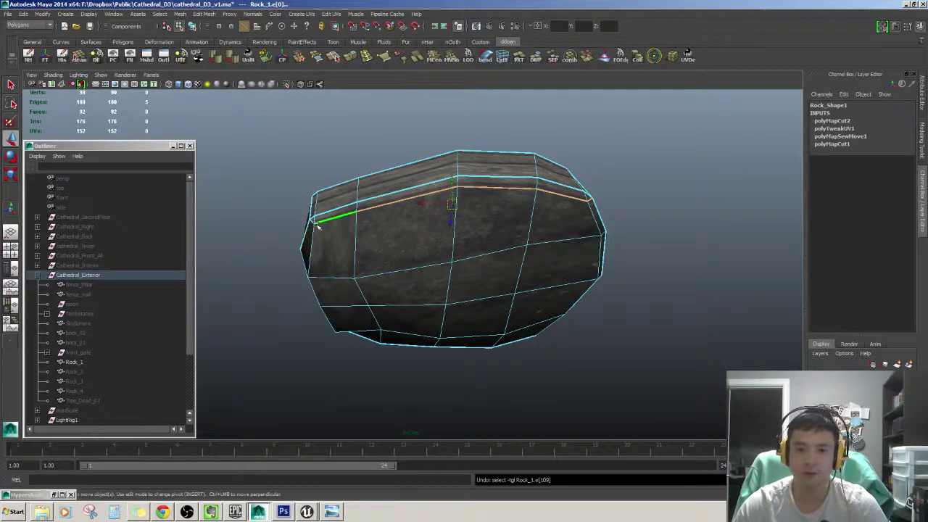
Move and sew the UVs along the selected top edges, then select the bottom faces.
mouse_move(347, 240)
alt+mouse_down()
mouse_move(346, 275)
mouse_move(377, 266)
alt+mouse_up()
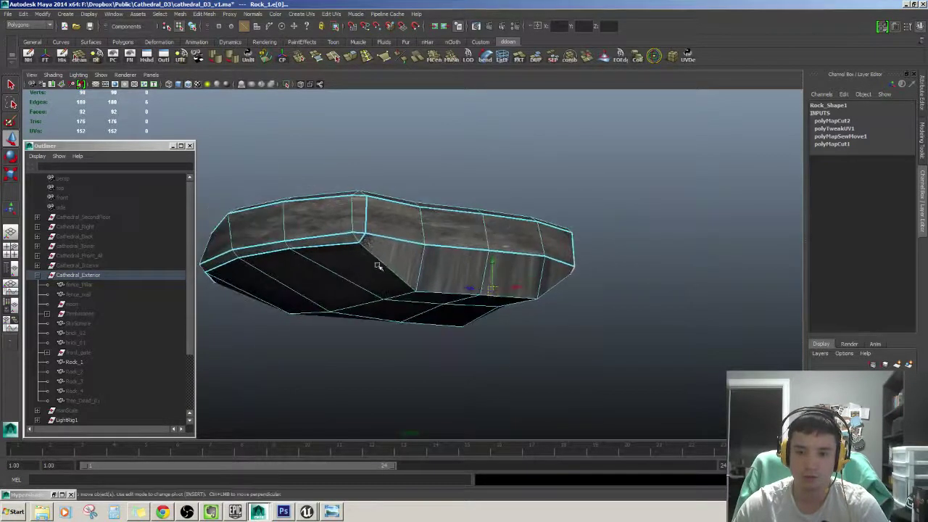
alt+middle_drag(286, 273, 528, 281)
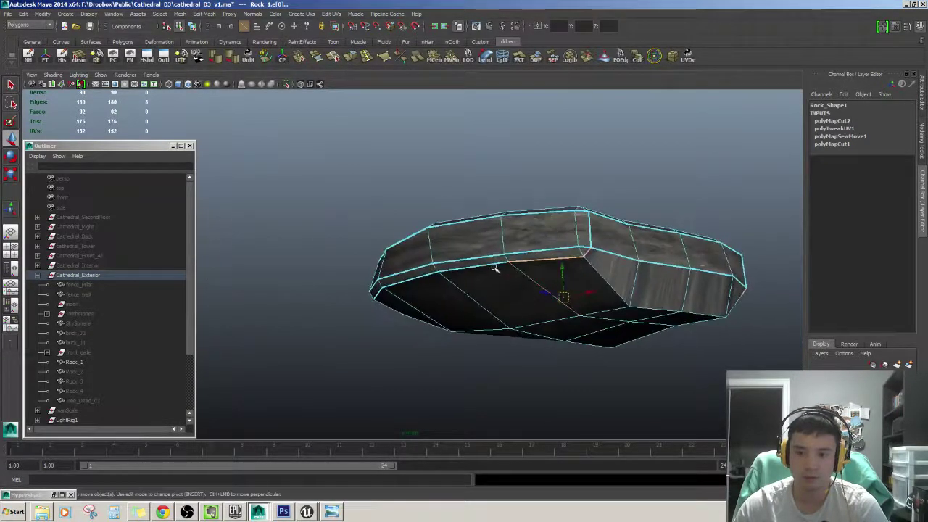
click(494, 268)
key(ctrl+z)
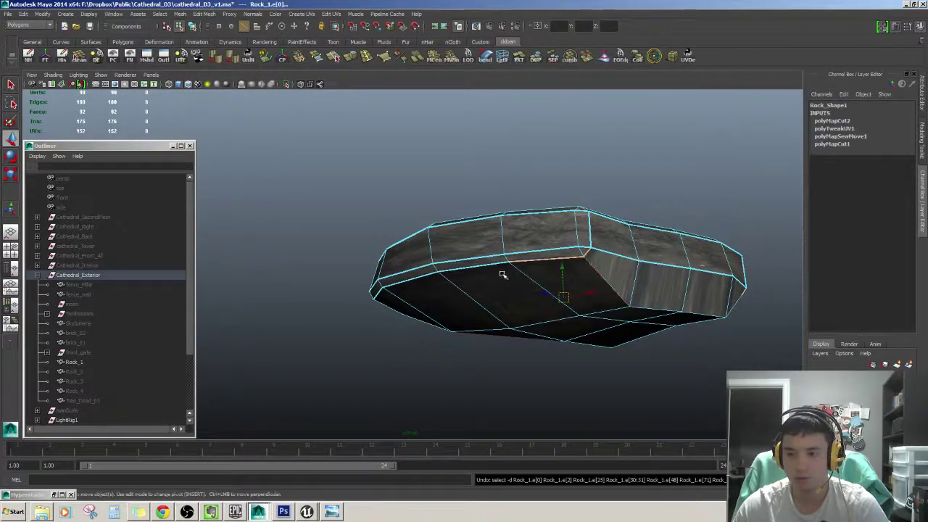
mouse_move(502, 275)
alt+mouse_down()
mouse_move(401, 287)
mouse_move(456, 309)
alt+mouse_up()
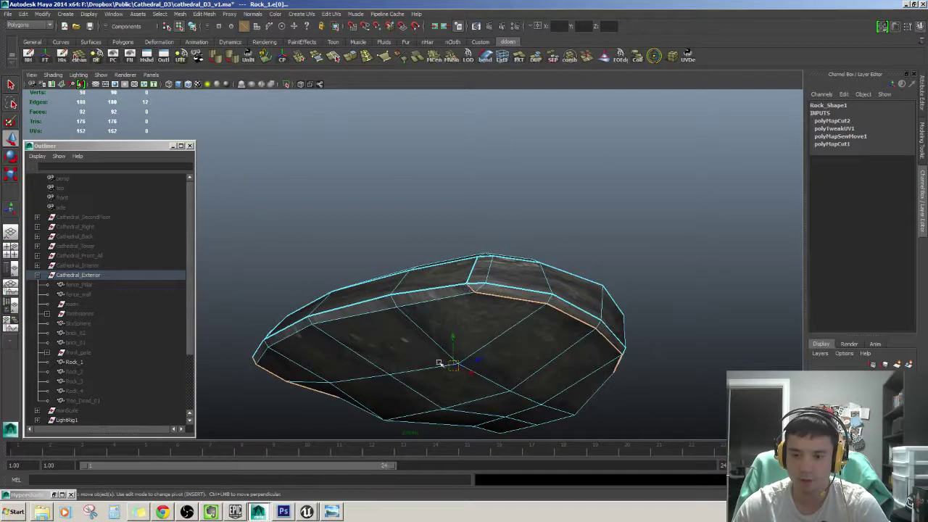
mouse_move(439, 362)
alt+mouse_down()
mouse_move(464, 335)
mouse_move(460, 348)
mouse_move(413, 288)
alt+mouse_up()
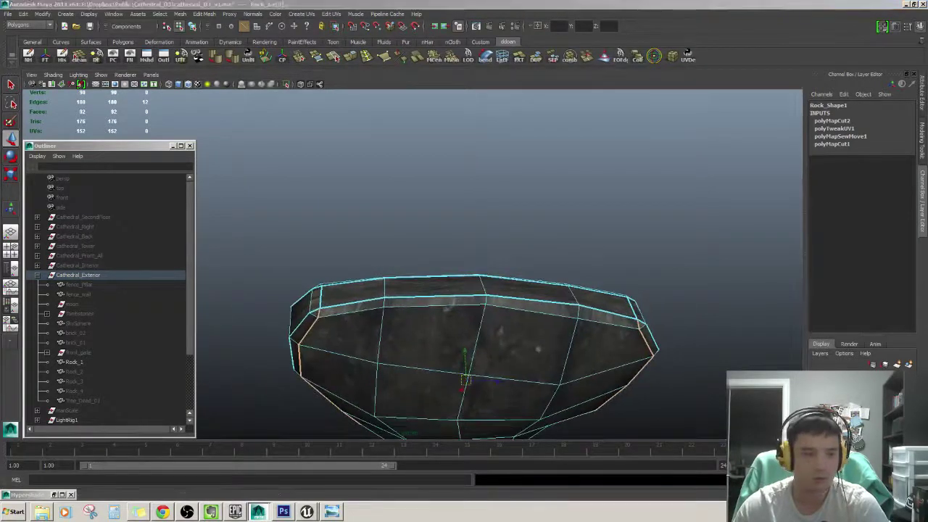
mouse_move(508, 319)
alt+mouse_down()
mouse_move(493, 307)
mouse_move(406, 421)
alt+mouse_up()
alt+drag(435, 304, 435, 377)
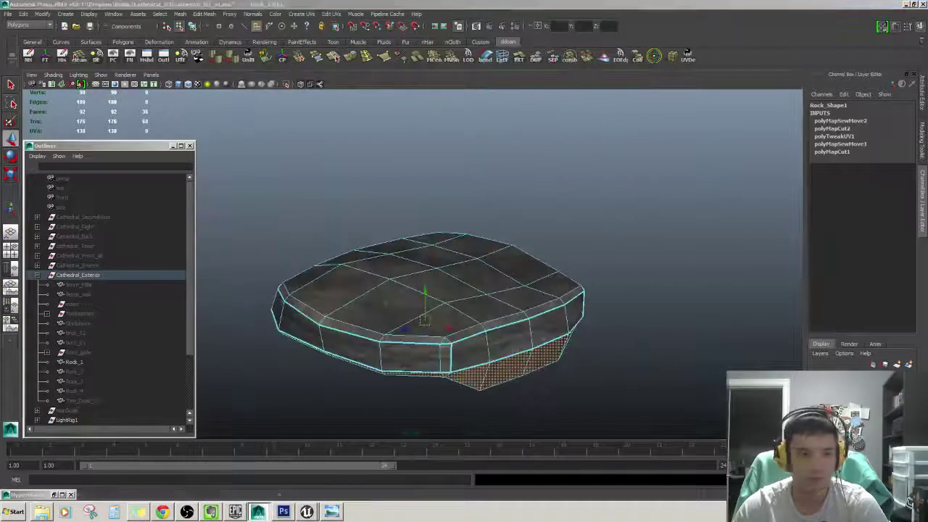
click(689, 254)
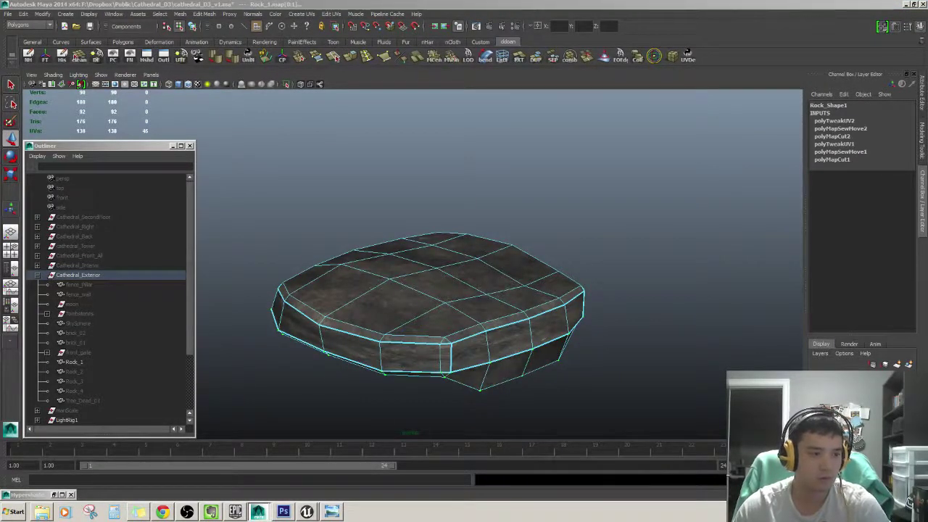
alt+drag(667, 269, 449, 266)
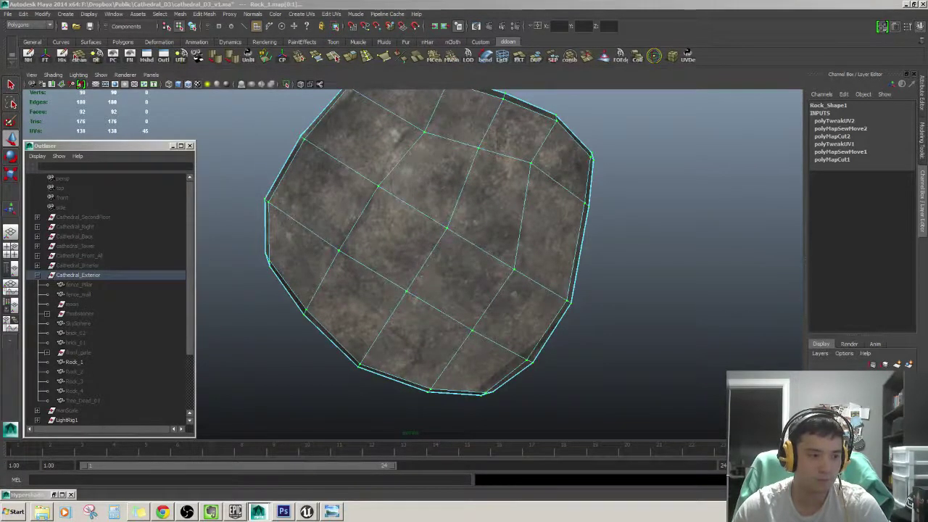
alt+drag(363, 312, 377, 295)
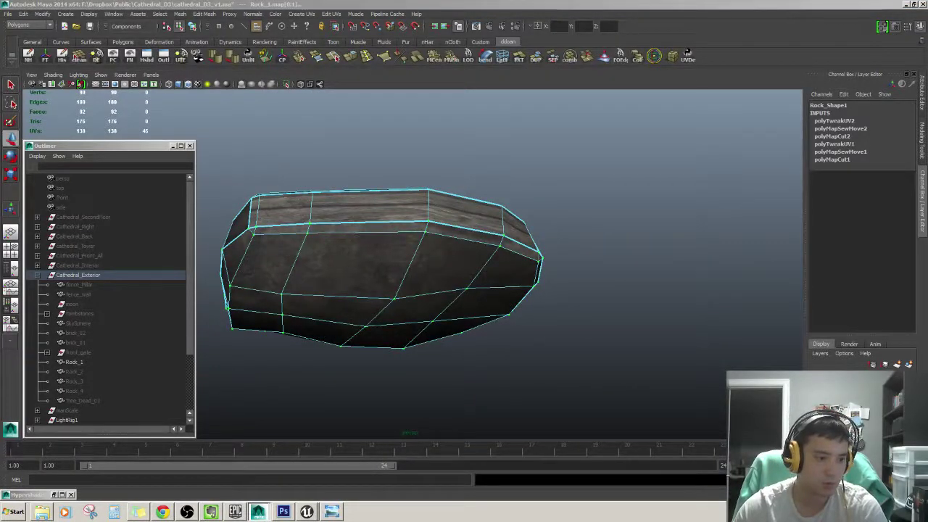
Pick a vertical edge on the rock's side band and sew its UV seam.
key(r)
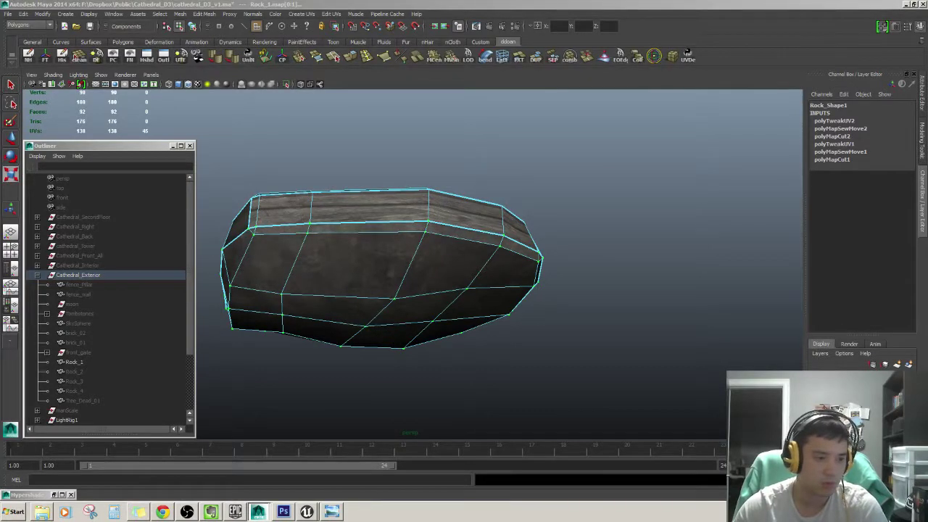
key(w)
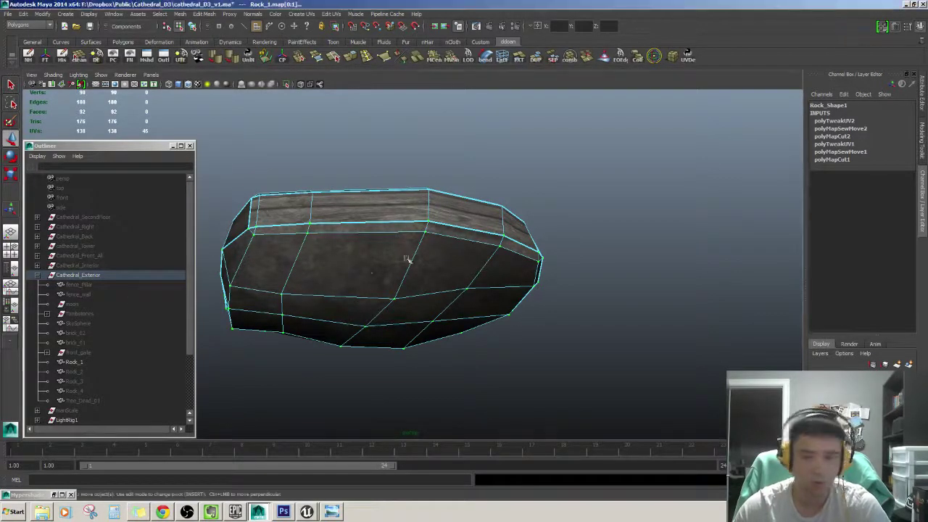
mouse_move(404, 259)
alt+mouse_down()
mouse_move(395, 278)
mouse_move(376, 283)
mouse_move(547, 279)
mouse_move(482, 286)
alt+mouse_up()
click(394, 278)
key(F10)
click(486, 290)
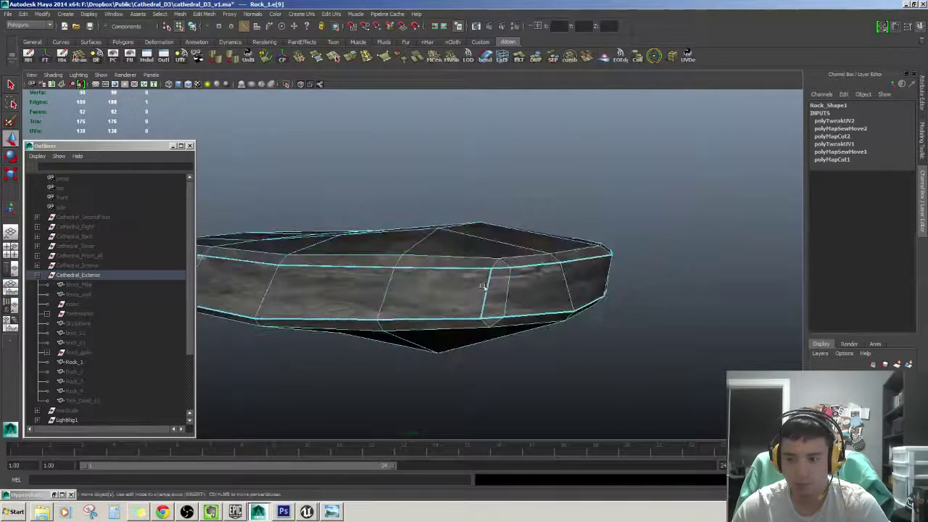
alt+drag(568, 290, 400, 288)
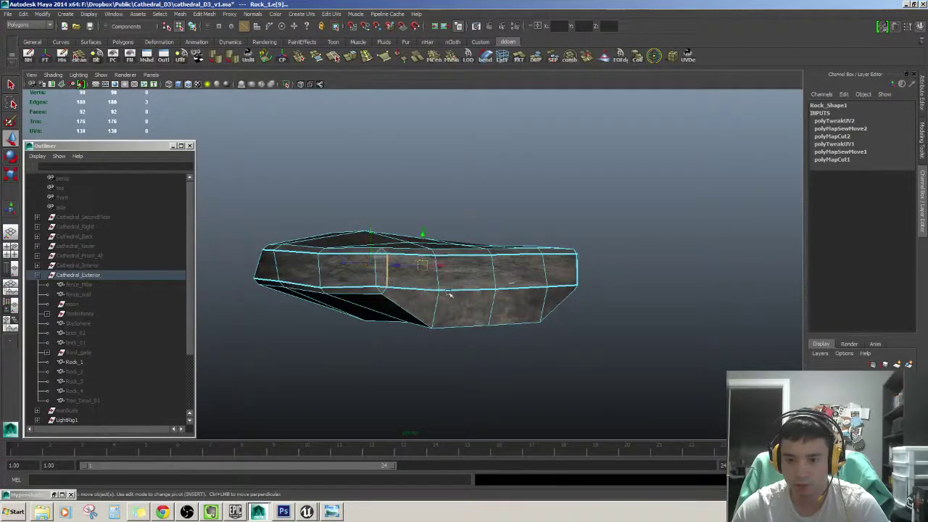
alt+drag(387, 280, 388, 319)
key(ctrl+m)
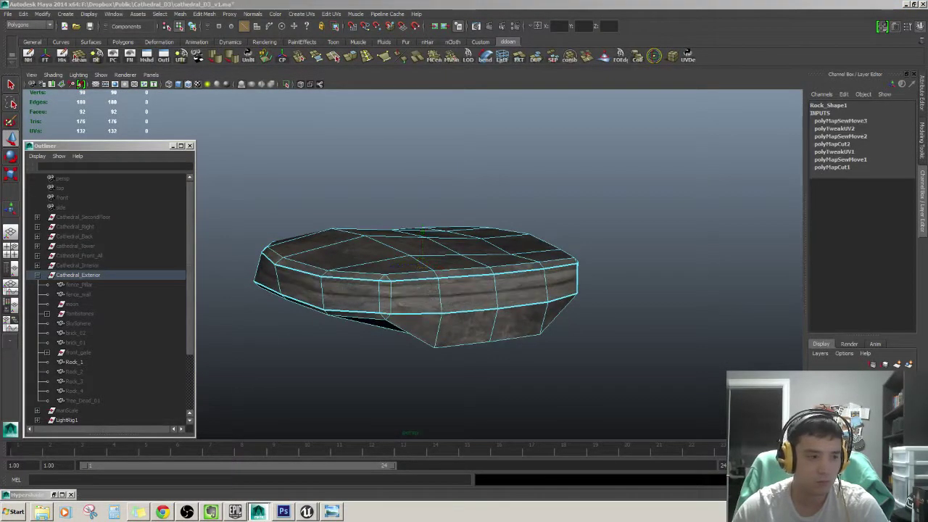
Unfold the side-band UVs and bring up the Unfold UVs options.
key(F9)
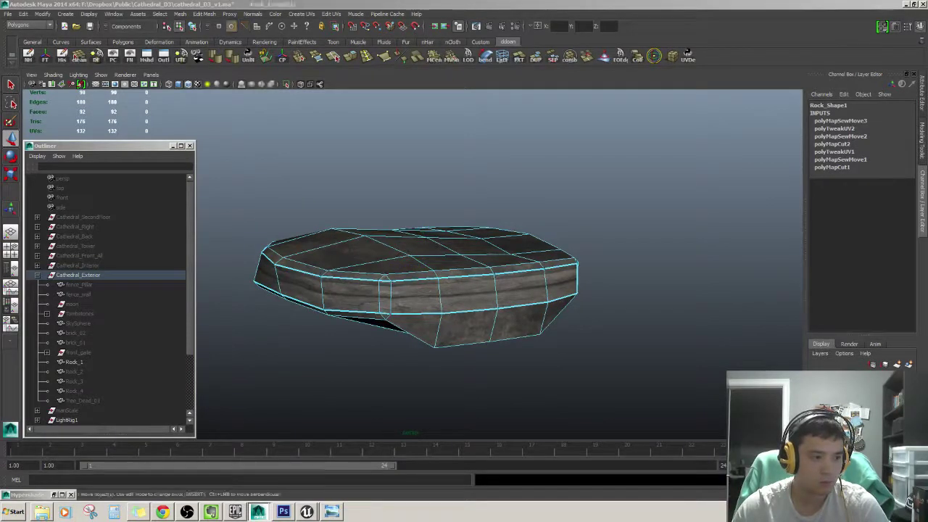
key(u)
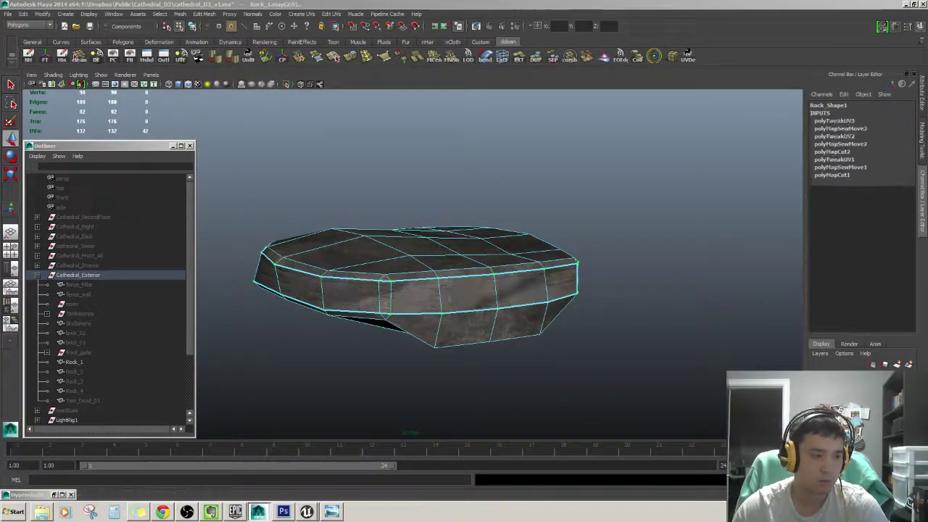
key(ctrl+z)
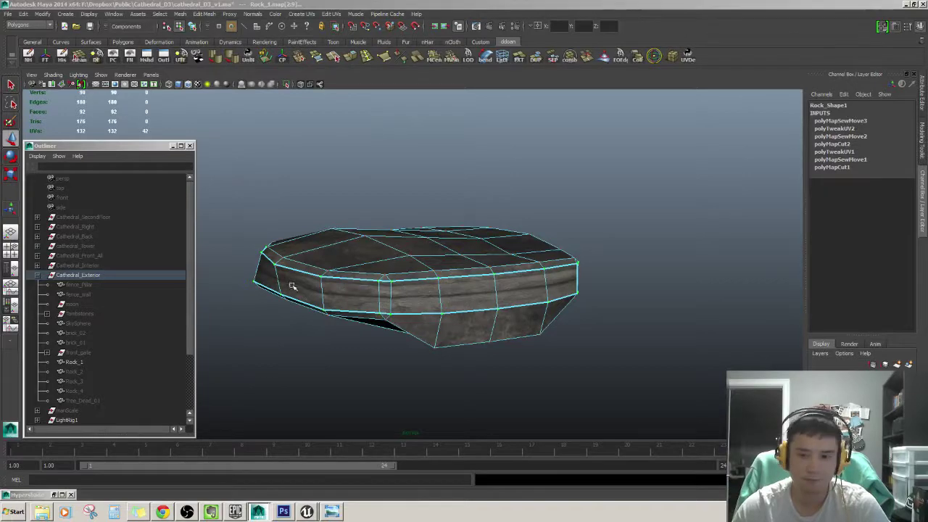
mouse_move(293, 287)
alt+mouse_down()
mouse_move(421, 273)
mouse_move(424, 304)
alt+mouse_up()
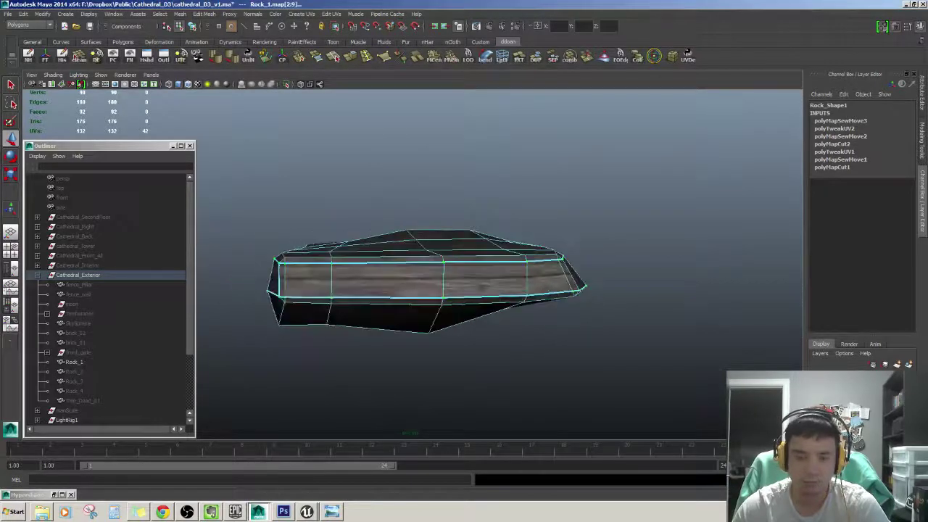
key(u)
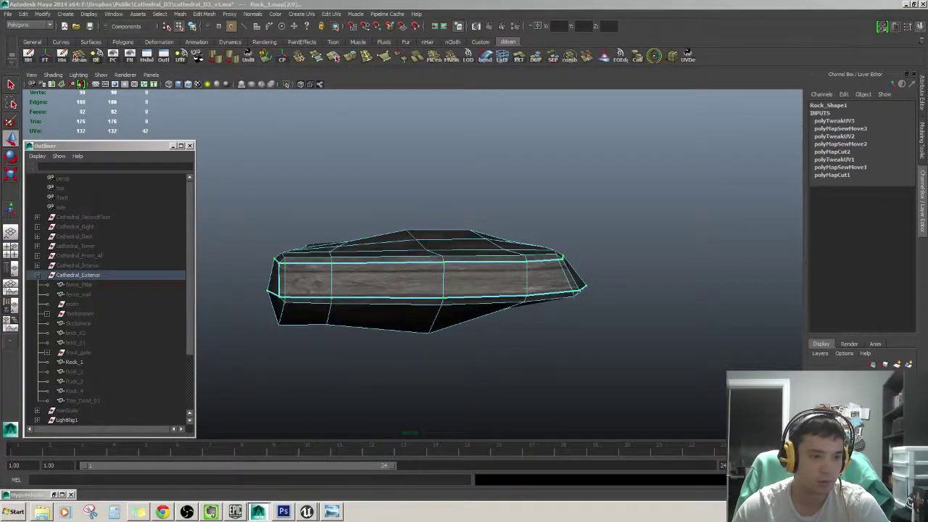
key(shift+u)
Apply the unfold with current settings and close the Unfold UVs options.
click(641, 260)
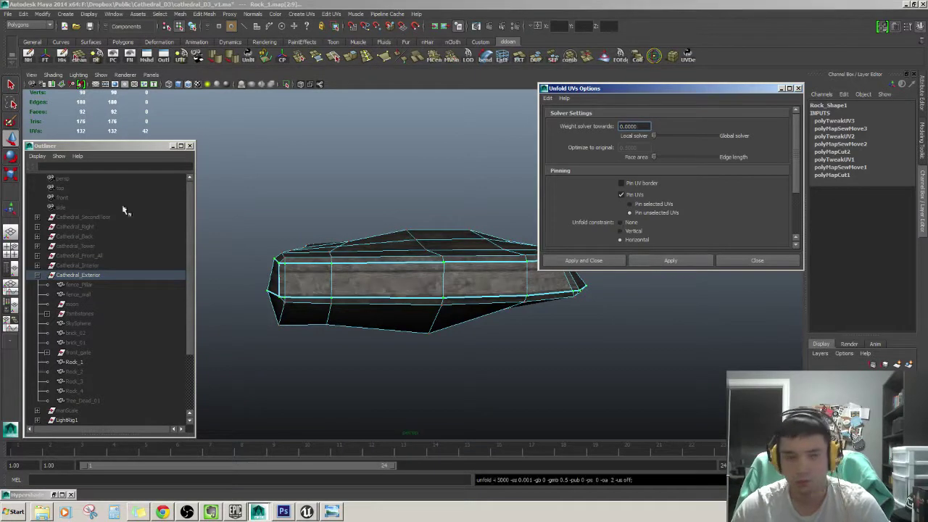
click(746, 260)
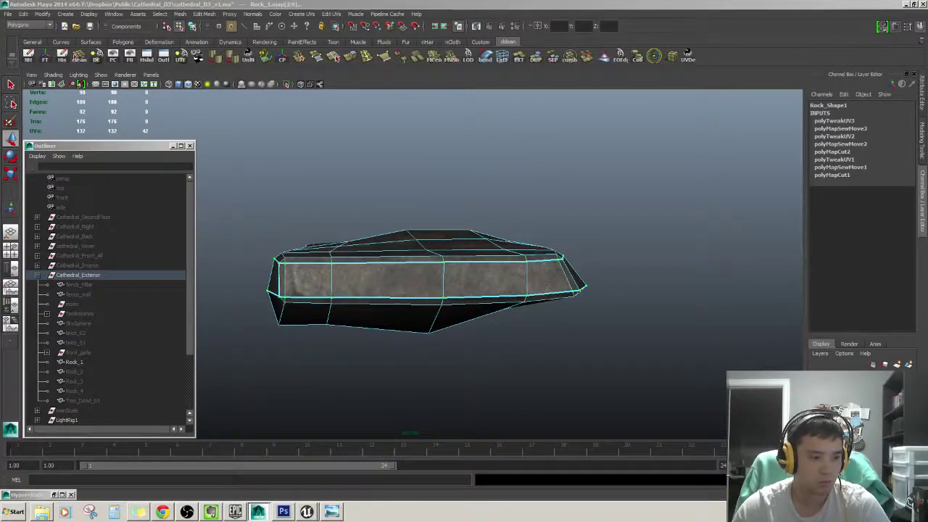
alt+right_drag(278, 270, 287, 268)
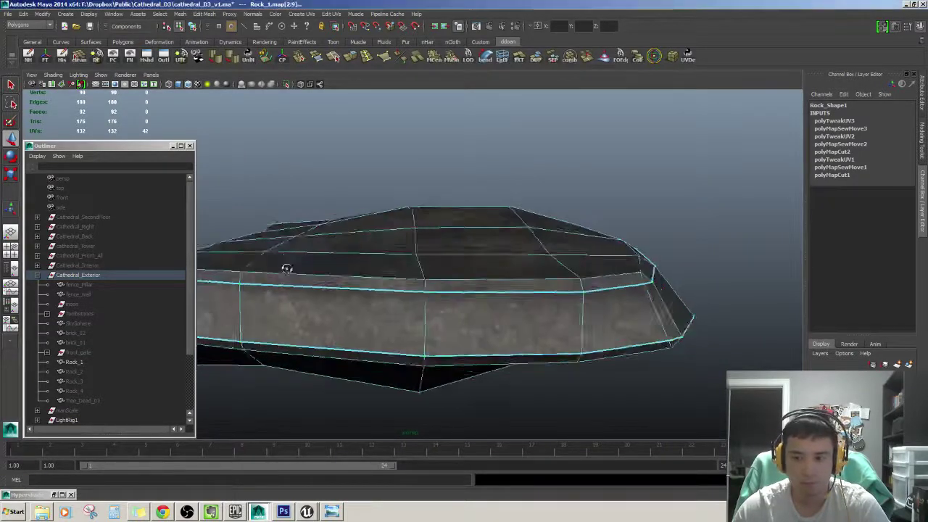
alt+drag(287, 268, 383, 263)
click(658, 191)
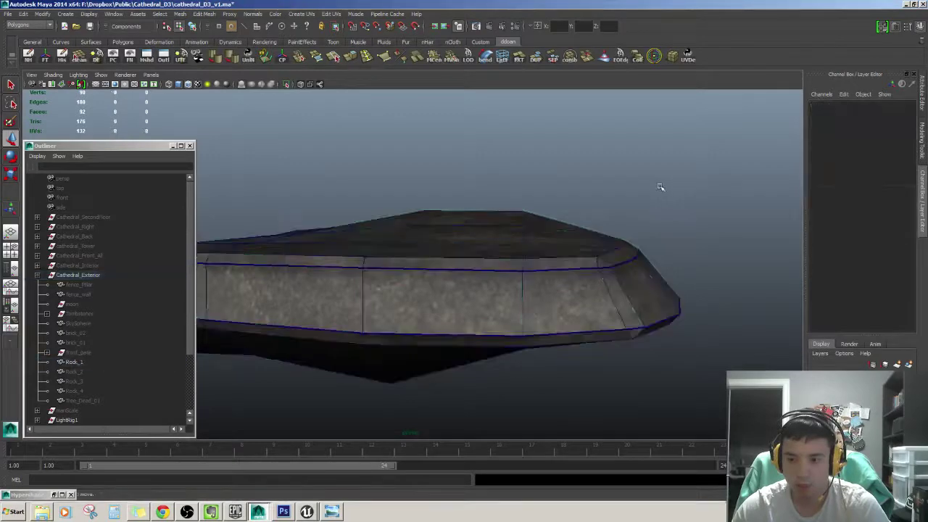
alt+drag(659, 191, 597, 215)
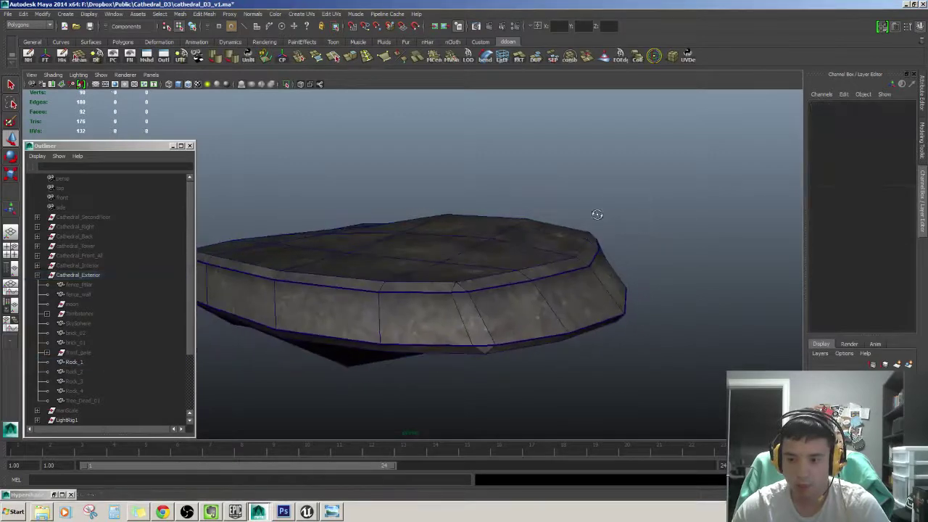
Turn off Wireframe on Shaded and orbit around the textured stone slab.
click(188, 85)
alt+right_drag(464, 210, 464, 224)
alt+drag(464, 224, 410, 240)
mouse_move(410, 240)
alt+right_down()
mouse_move(400, 255)
mouse_move(438, 266)
alt+right_up()
alt+drag(437, 265, 474, 294)
click(474, 295)
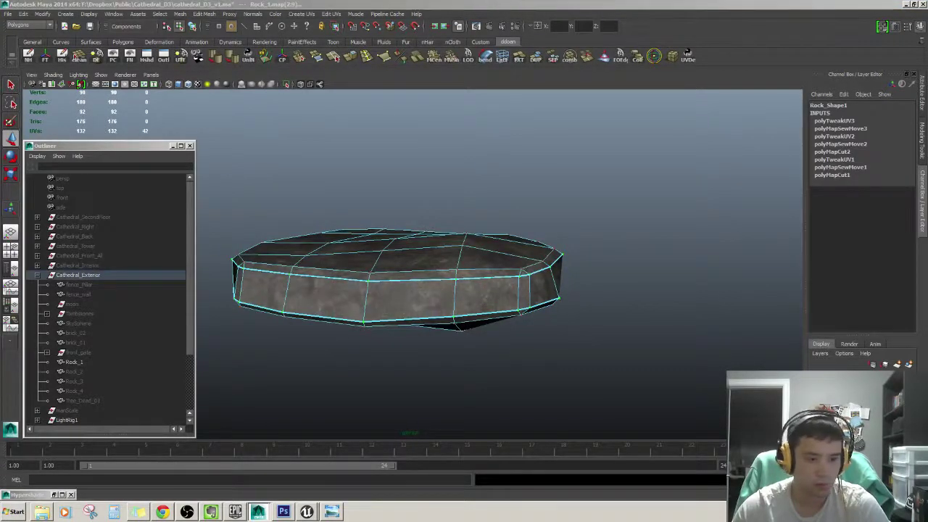
alt+drag(372, 265, 485, 280)
click(607, 291)
mouse_move(607, 290)
alt+mouse_down()
mouse_move(474, 272)
mouse_move(411, 276)
alt+mouse_up()
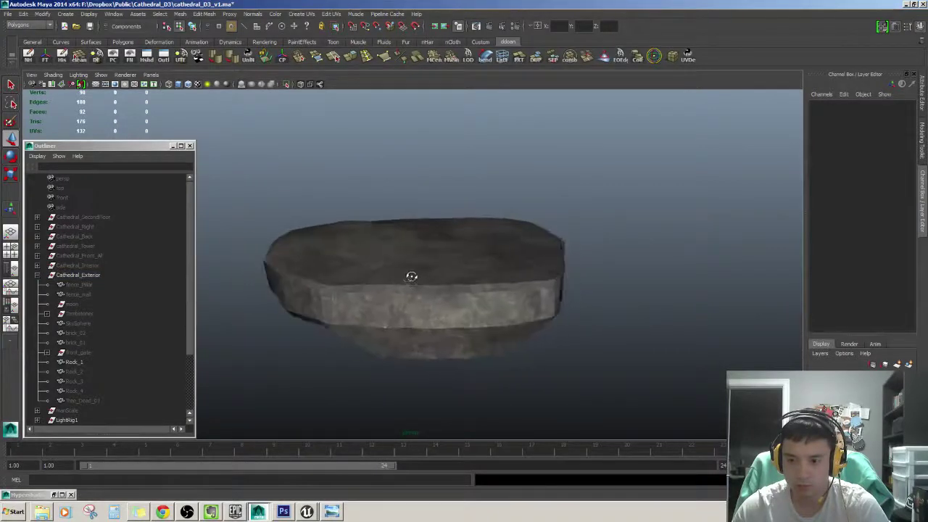
Select every edge of Rock_1 and soften them with Normals > Soften Edge.
scroll(411, 276, up, 3)
click(452, 298)
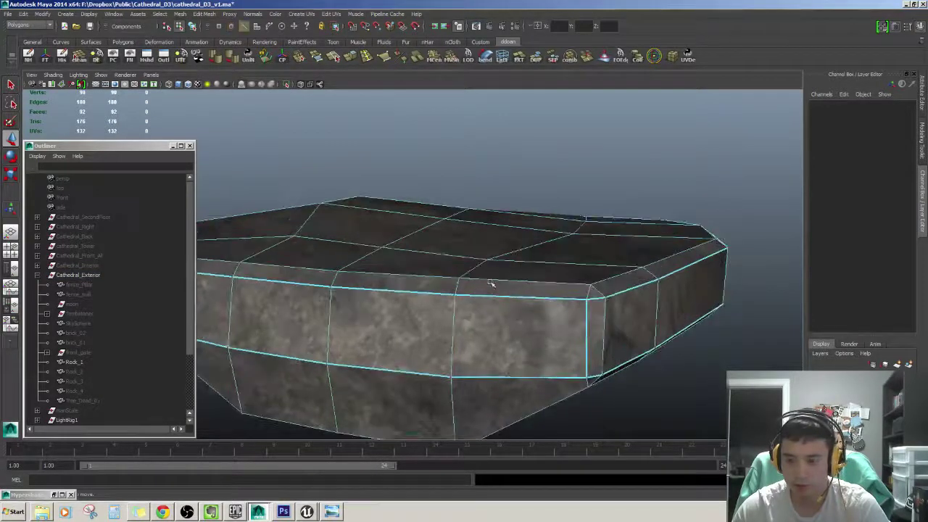
scroll(493, 274, down, 3)
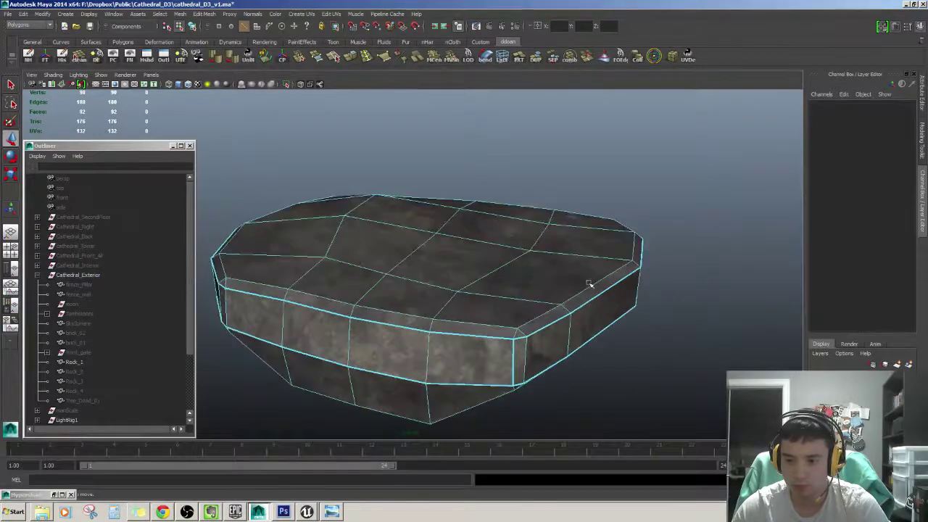
click(588, 327)
mouse_move(599, 283)
alt+mouse_down()
mouse_move(545, 262)
mouse_move(518, 228)
mouse_move(441, 266)
mouse_move(452, 285)
mouse_move(441, 278)
alt+mouse_up()
click(466, 268)
click(435, 307)
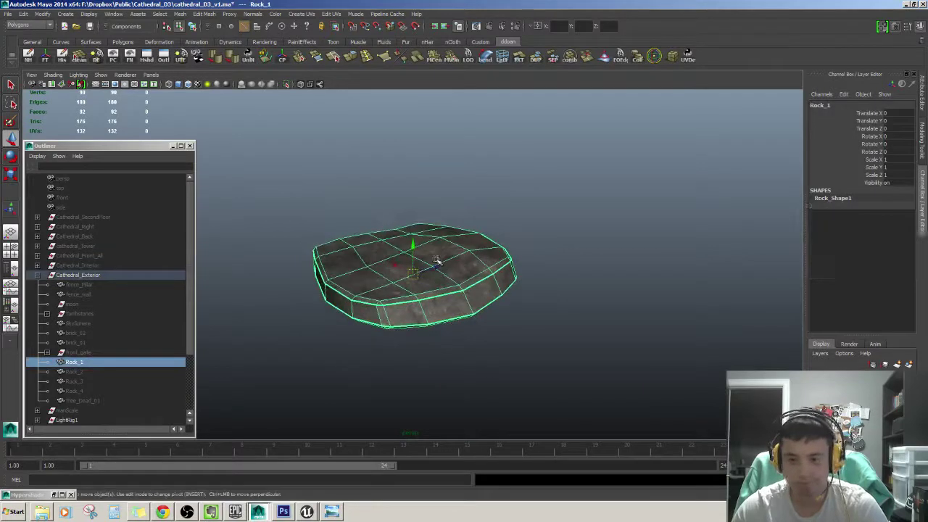
key(ctrl+F10)
alt+drag(547, 293, 470, 241)
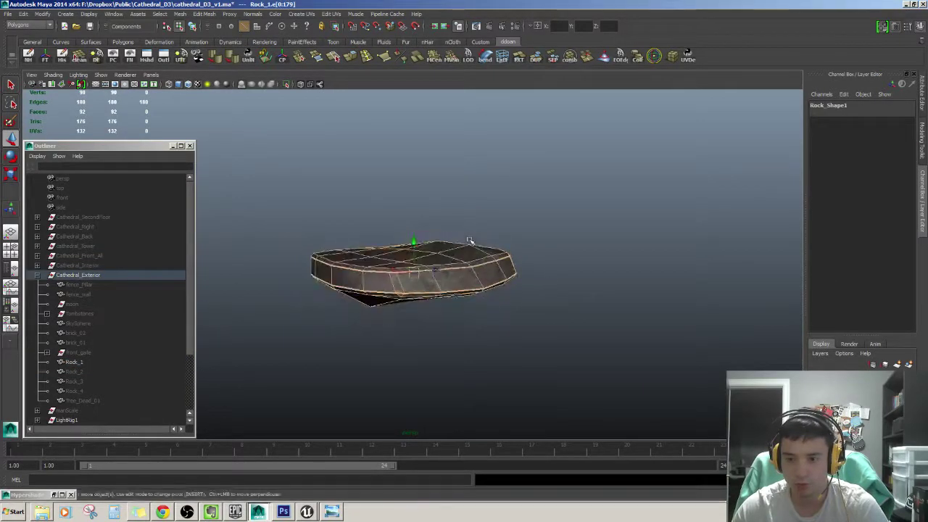
alt+drag(564, 242, 485, 290)
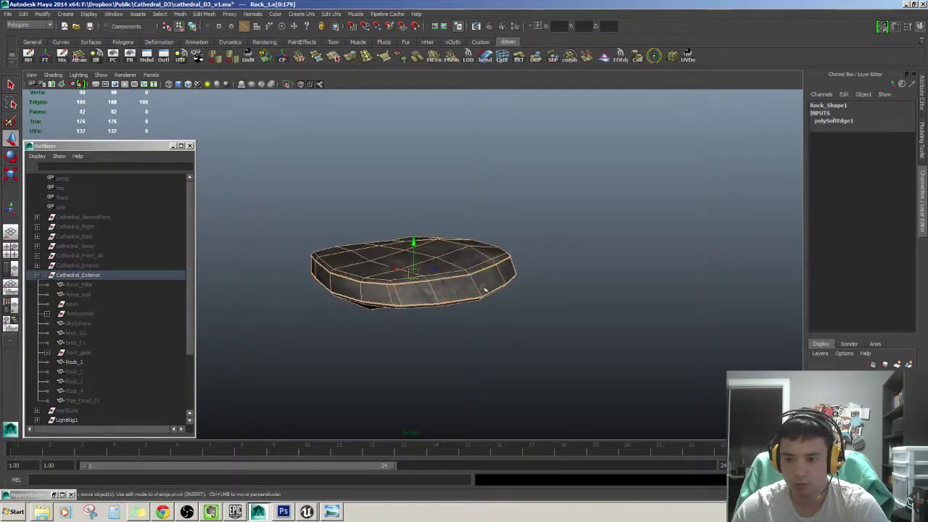
Restore Rock_1's full edge selection, then return to whole-object selection mode.
click(487, 324)
mouse_move(556, 290)
alt+mouse_down()
mouse_move(369, 272)
mouse_move(466, 270)
alt+mouse_up()
key(ctrl+z)
right_drag(448, 319, 474, 290)
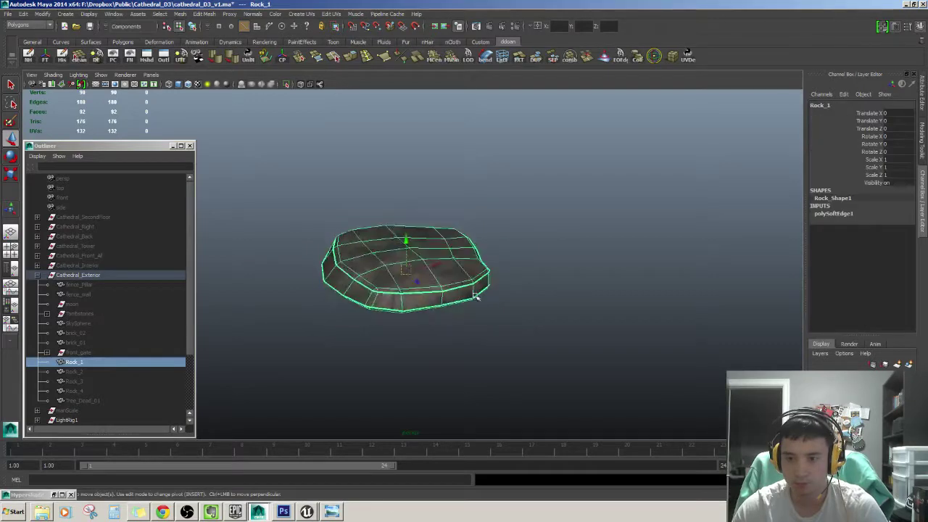
click(563, 284)
scroll(512, 282, up, 3)
key(ctrl+z)
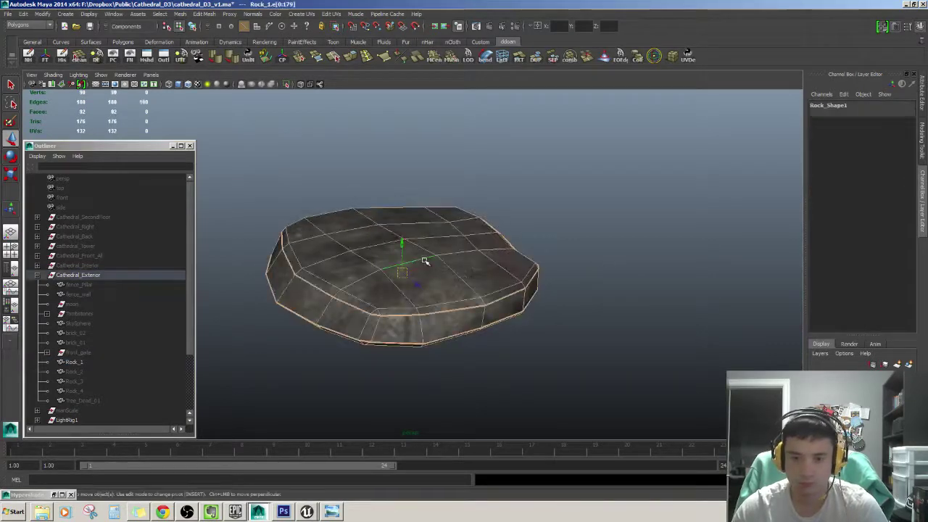
key(F8)
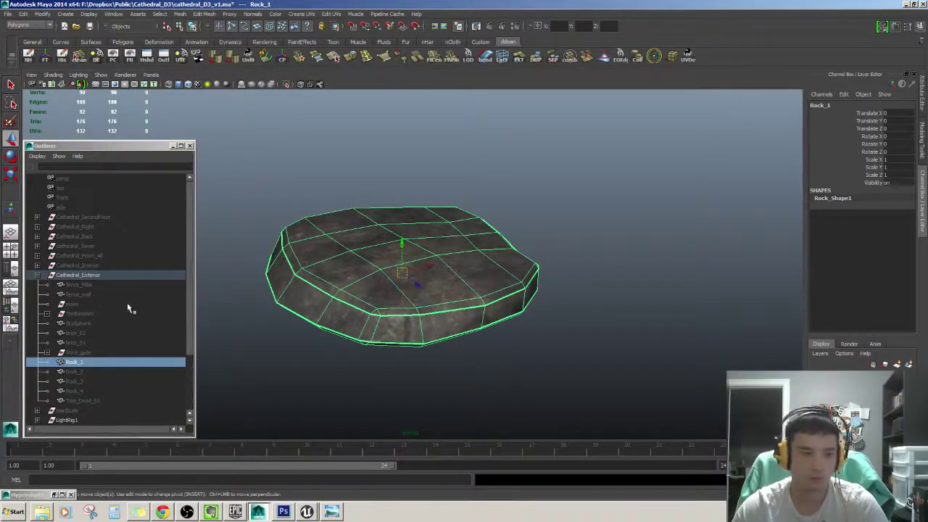
Select Rock_1 in the Outliner and hide it with Ctrl+H.
scroll(100, 301, down, 3)
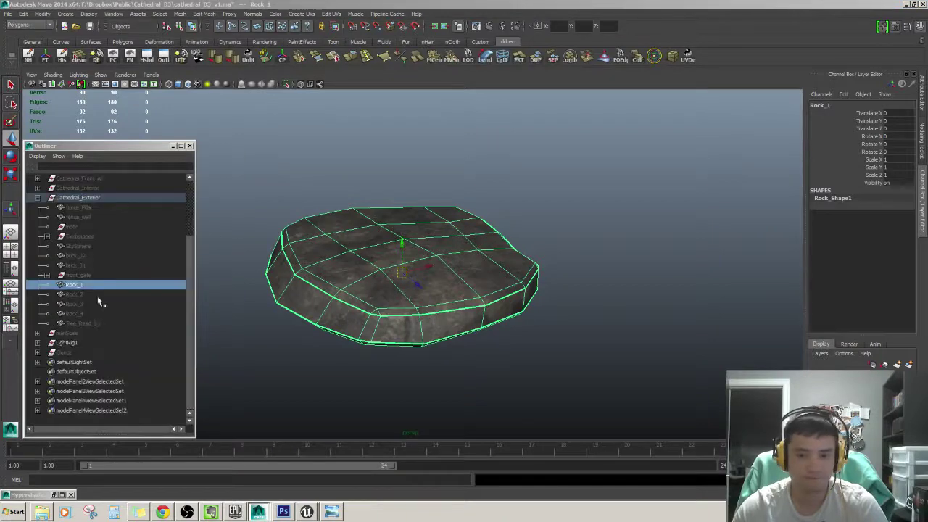
click(490, 384)
mouse_move(491, 383)
alt+mouse_down()
mouse_move(543, 326)
mouse_move(571, 216)
alt+mouse_up()
click(508, 297)
mouse_move(508, 298)
alt+mouse_down()
mouse_move(495, 329)
mouse_move(507, 266)
mouse_move(475, 262)
alt+mouse_up()
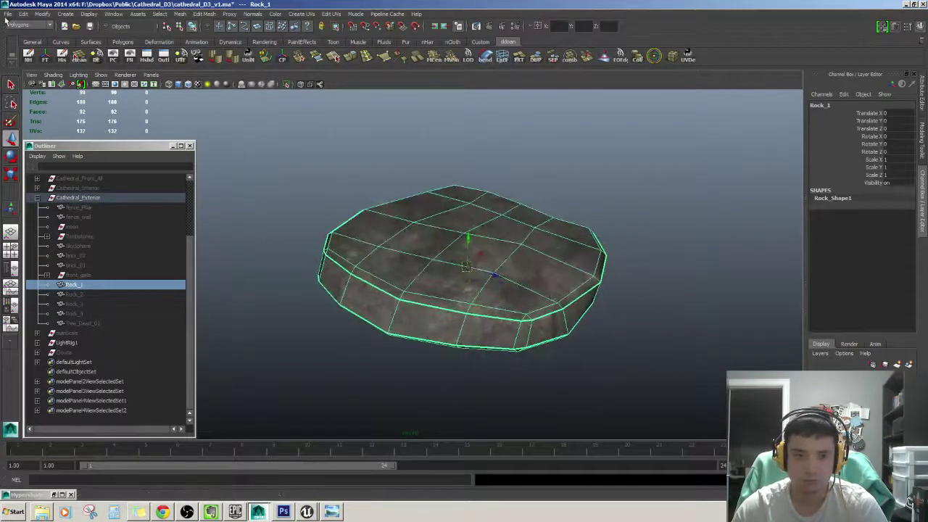
click(71, 294)
click(80, 285)
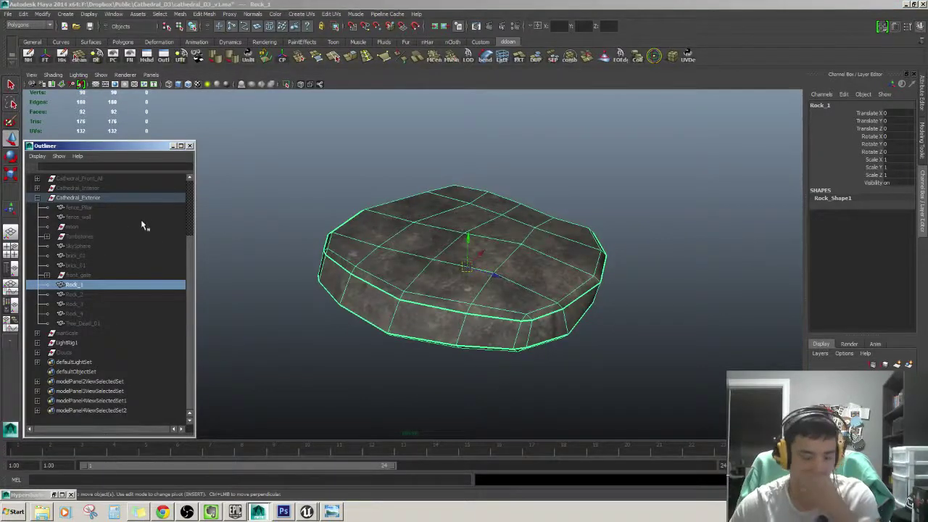
key(ctrl+h)
Unhide Rock_2 with Shift+H and show it in textured display mode 6.
click(93, 294)
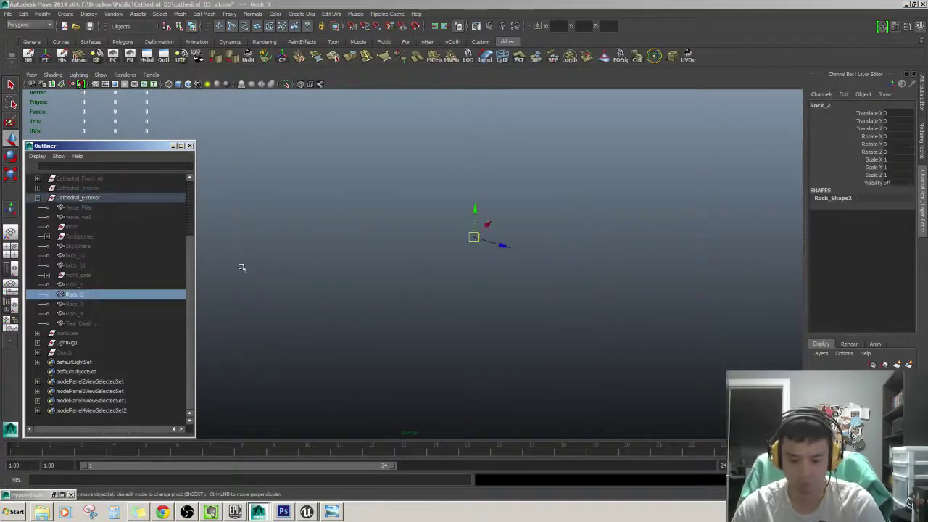
key(shift+h)
alt+drag(493, 218, 509, 239)
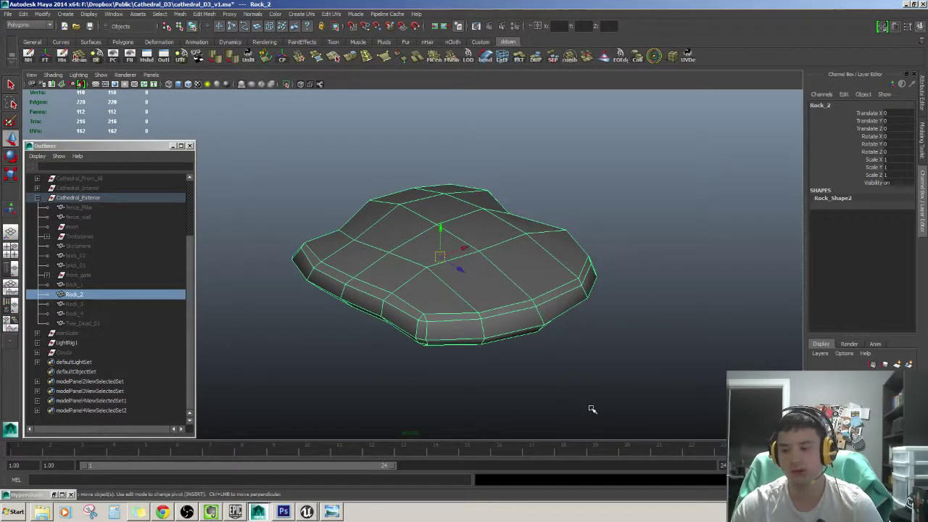
key(6)
click(614, 321)
mouse_move(613, 321)
alt+mouse_down()
mouse_move(534, 306)
mouse_move(524, 276)
mouse_move(411, 156)
alt+mouse_up()
click(535, 307)
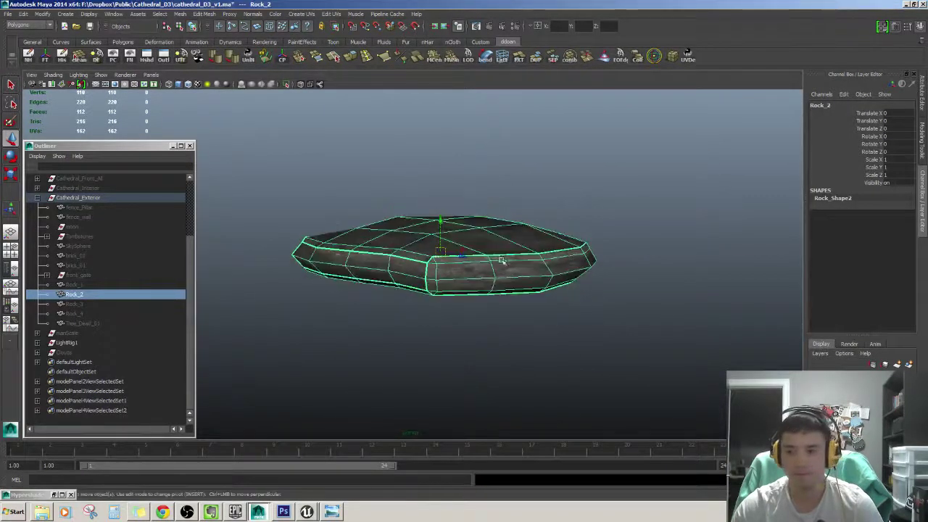
alt+drag(500, 258, 522, 277)
Cut Rock_2's UVs along two edge loops around its rim.
double_click(478, 308)
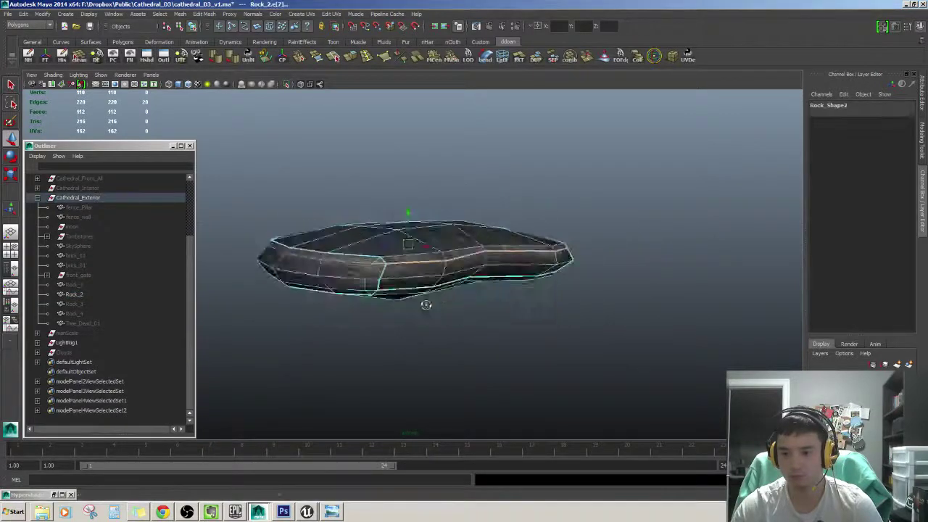
mouse_move(478, 308)
alt+mouse_down()
mouse_move(369, 315)
mouse_move(467, 303)
mouse_move(473, 290)
mouse_move(422, 254)
alt+mouse_up()
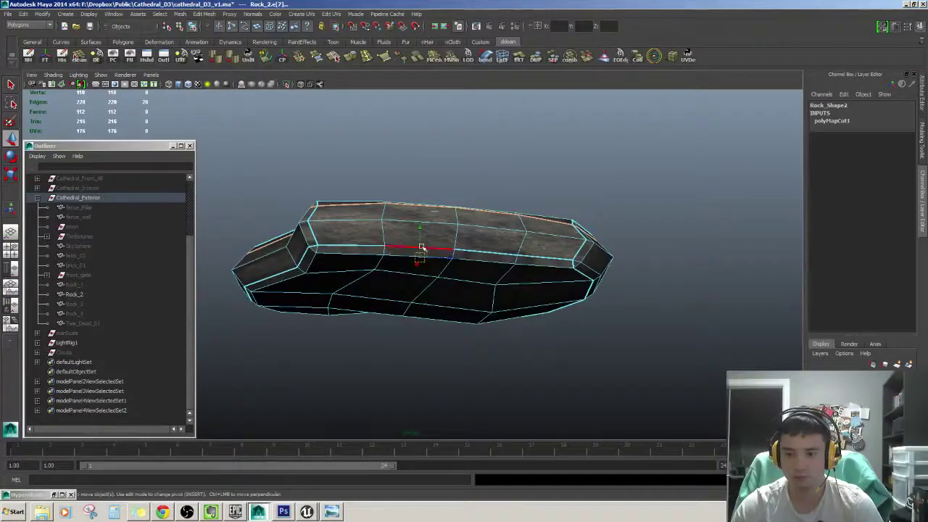
mouse_move(497, 290)
alt+mouse_down()
mouse_move(394, 342)
mouse_move(478, 319)
mouse_move(580, 264)
alt+mouse_up()
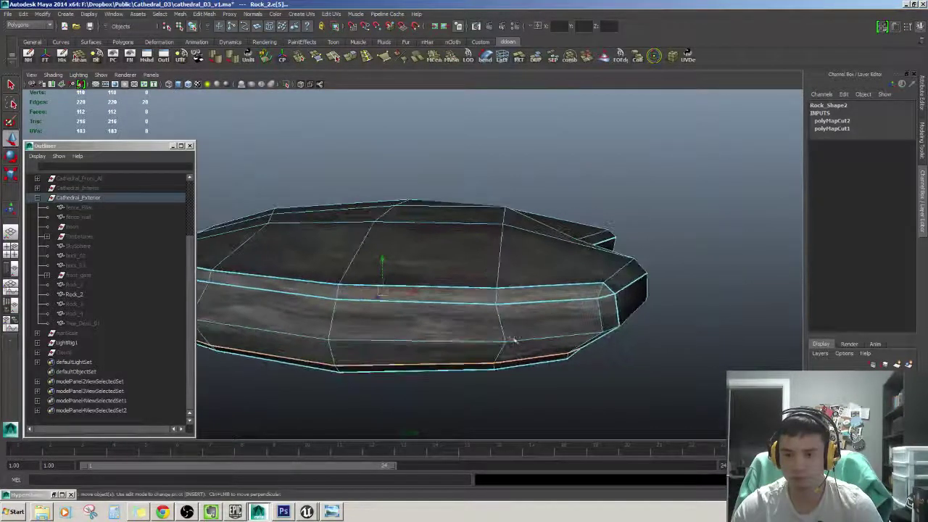
click(591, 293)
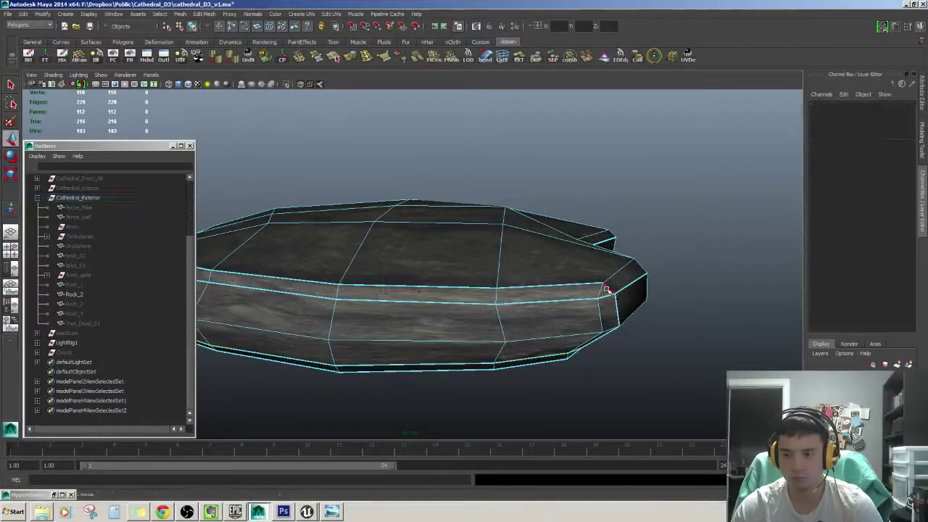
Select the rim seam edges and Move and Sew them, leaving 162 UVs.
click(607, 289)
mouse_move(483, 288)
alt+mouse_down()
mouse_move(452, 326)
mouse_move(636, 333)
alt+mouse_up()
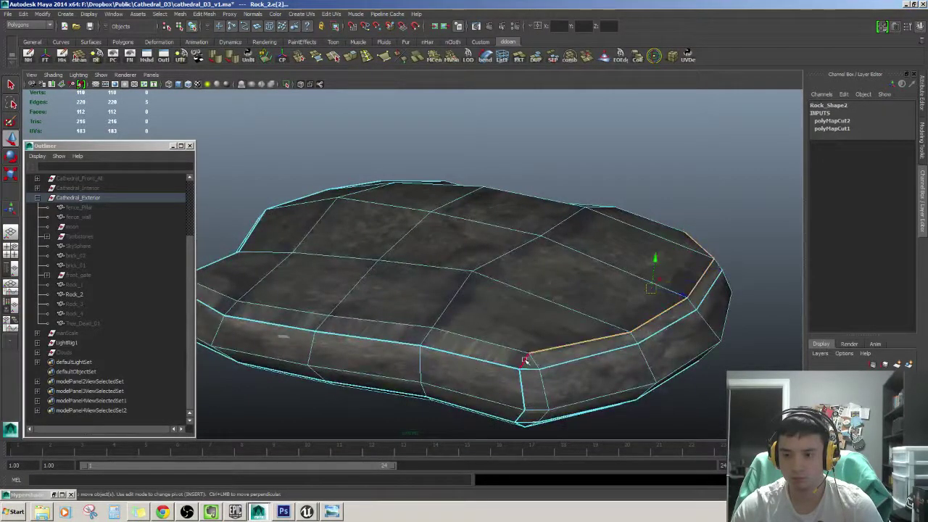
alt+drag(524, 360, 567, 368)
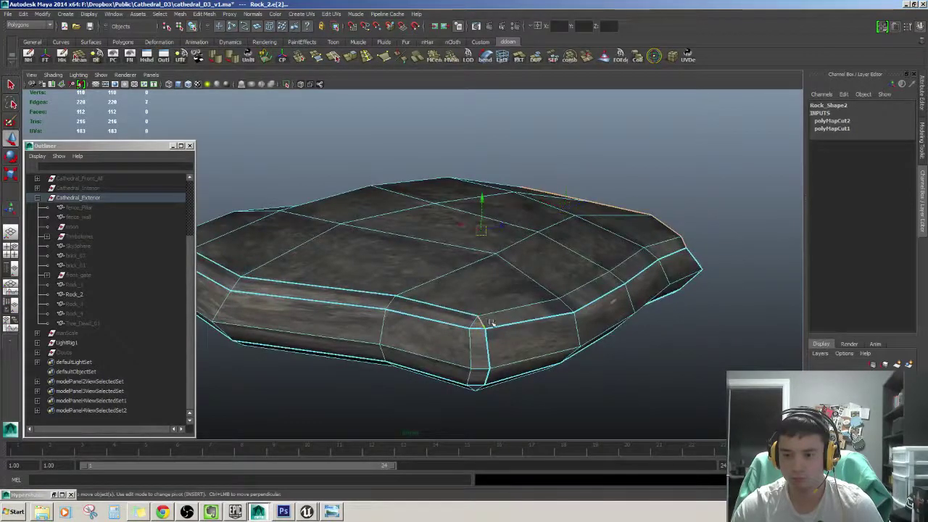
mouse_move(472, 315)
alt+mouse_down()
mouse_move(508, 348)
mouse_move(479, 319)
alt+mouse_up()
mouse_move(368, 299)
alt+mouse_down()
mouse_move(503, 338)
mouse_move(341, 313)
mouse_move(327, 334)
mouse_move(435, 326)
alt+mouse_up()
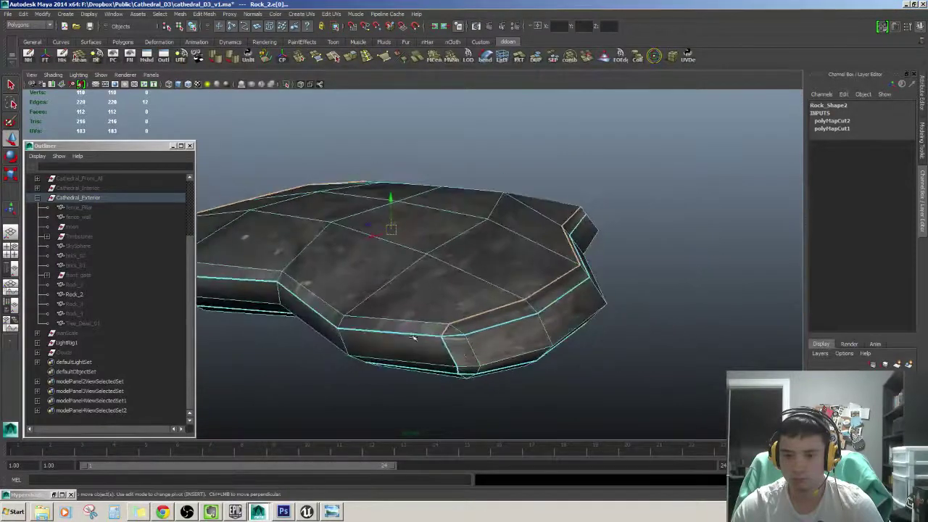
shift+right_drag(435, 326, 450, 340)
mouse_move(435, 327)
alt+mouse_down()
mouse_move(483, 338)
mouse_move(449, 285)
mouse_move(394, 305)
mouse_move(435, 300)
mouse_move(390, 303)
mouse_move(356, 280)
alt+mouse_up()
alt+right_drag(356, 280, 439, 286)
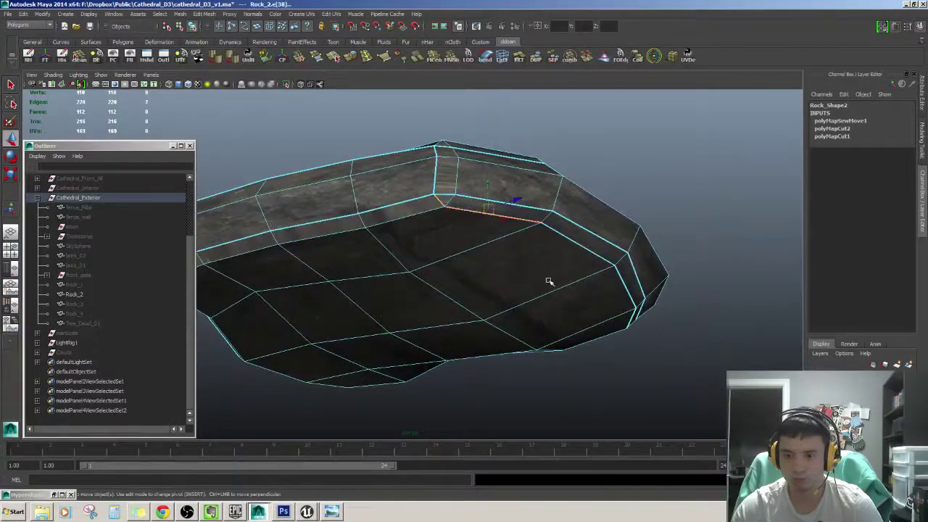
mouse_move(549, 281)
alt+mouse_down()
mouse_move(435, 307)
mouse_move(379, 217)
alt+mouse_up()
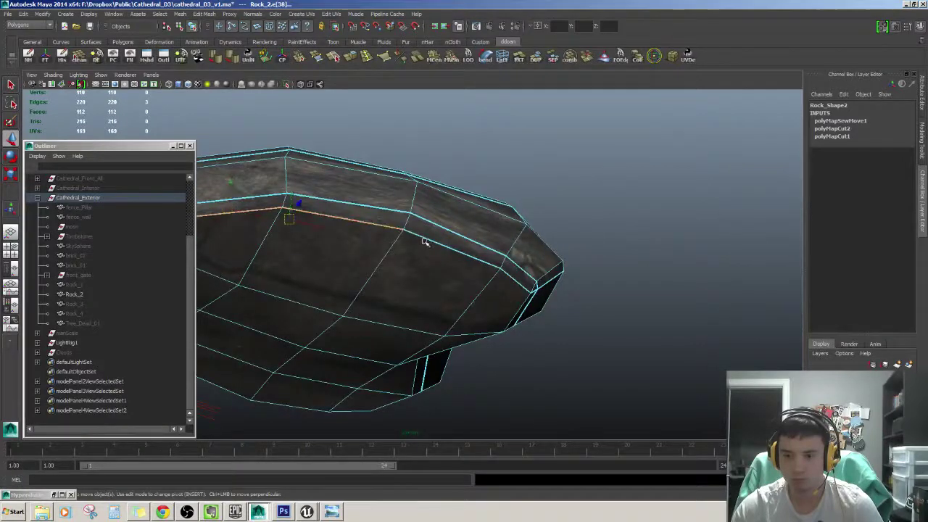
mouse_move(509, 276)
alt+mouse_down()
mouse_move(497, 303)
mouse_move(407, 290)
alt+mouse_up()
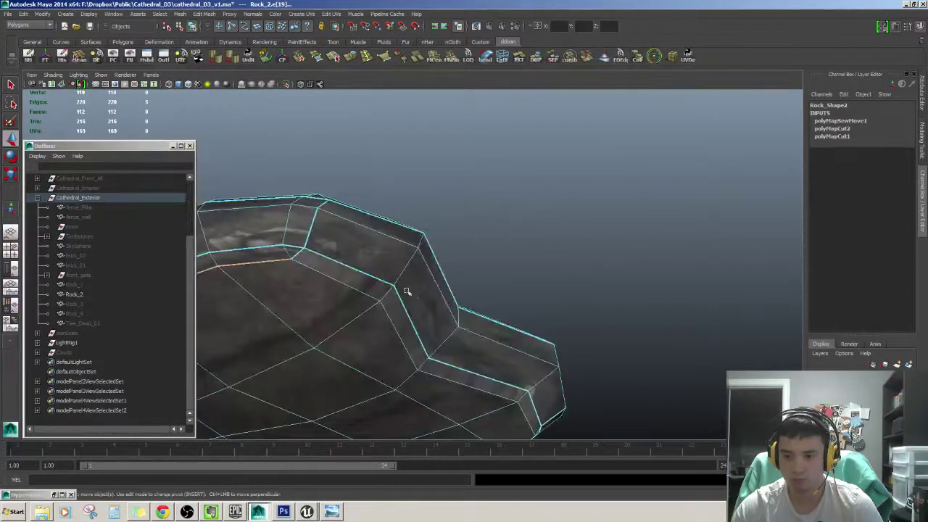
alt+drag(297, 255, 394, 337)
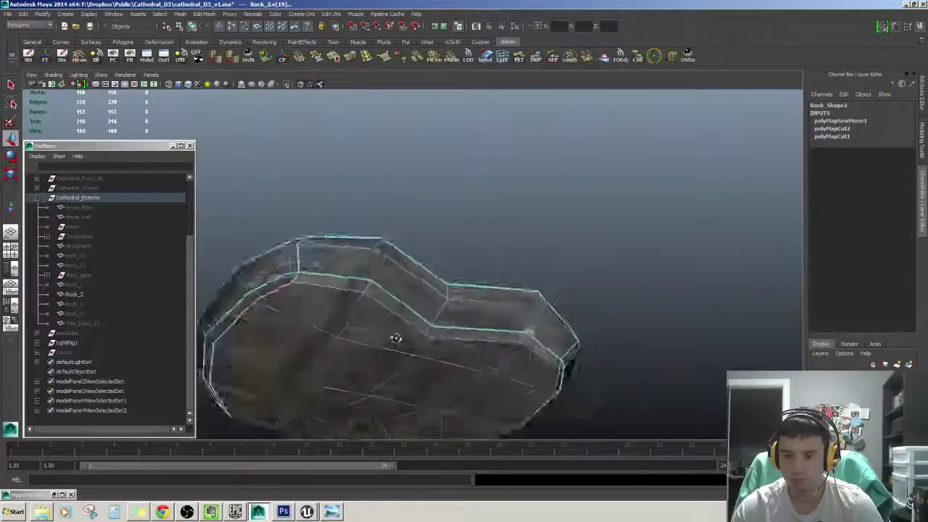
key(ctrl+shift+s)
Select Rock_2's top faces, try a planar UV projection, and undo it.
mouse_move(408, 296)
alt+mouse_down()
mouse_move(489, 353)
mouse_move(491, 381)
alt+mouse_up()
drag(428, 302, 510, 354)
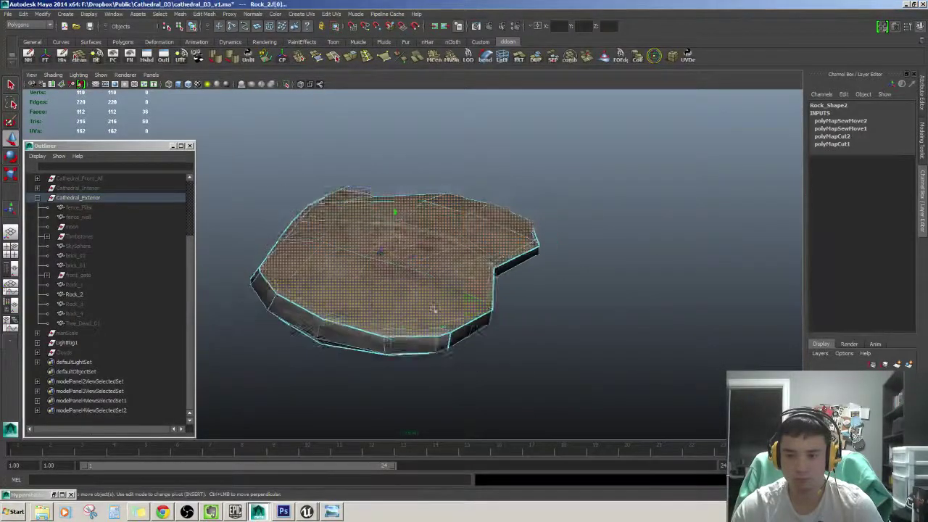
mouse_move(435, 326)
alt+mouse_down()
mouse_move(387, 333)
mouse_move(384, 290)
alt+mouse_up()
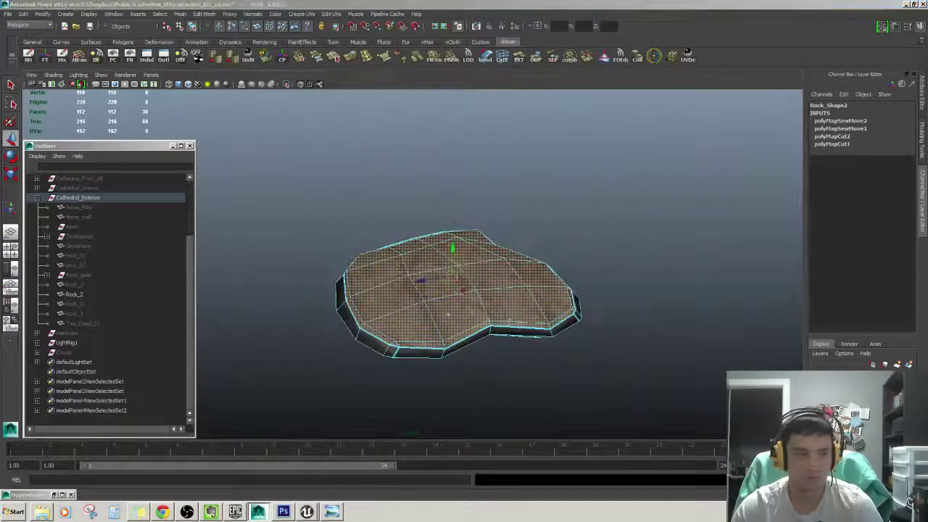
click(11, 209)
key(ctrl+z)
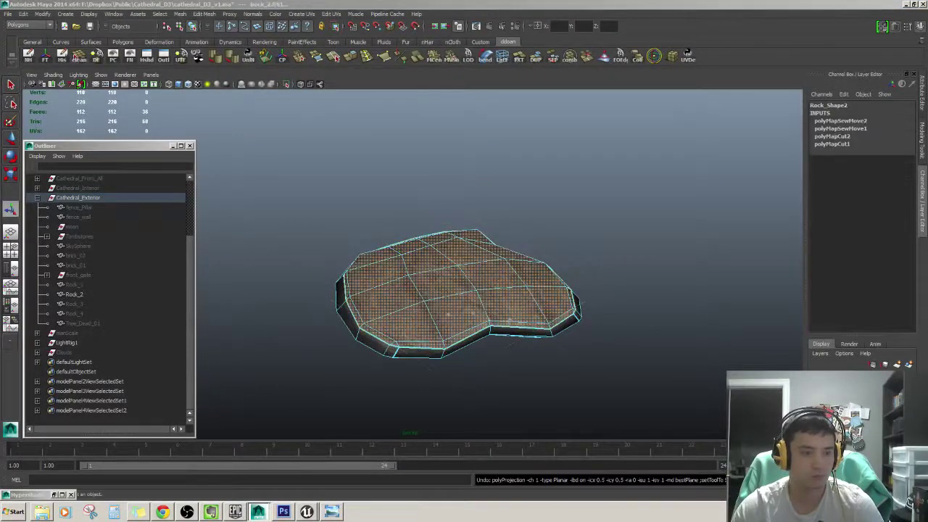
Convert the top faces to UVs and test an unfold, undoing it twice.
key(ctrl+F12)
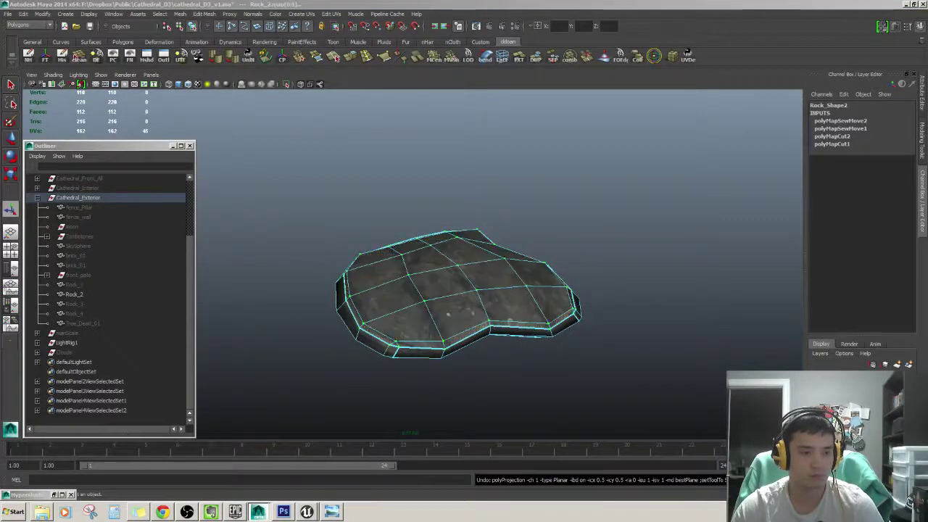
key(u)
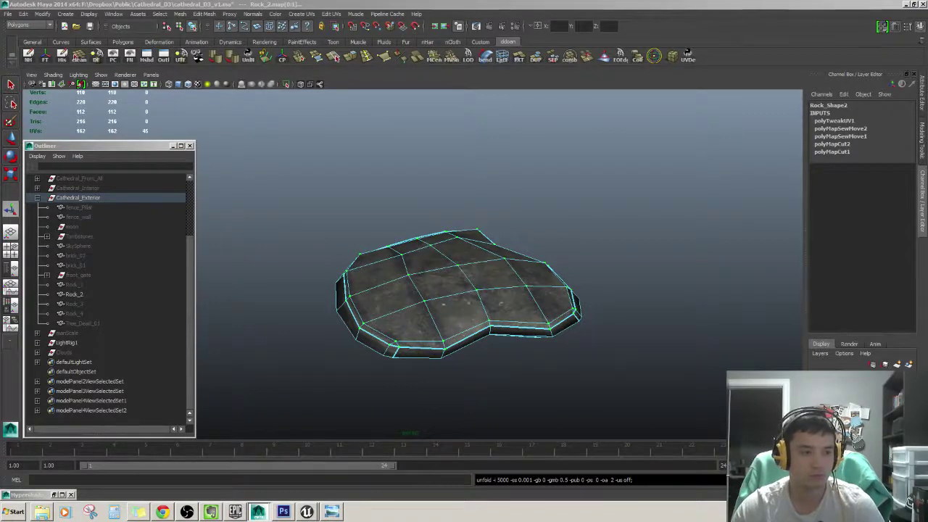
key(ctrl+z)
key(g)
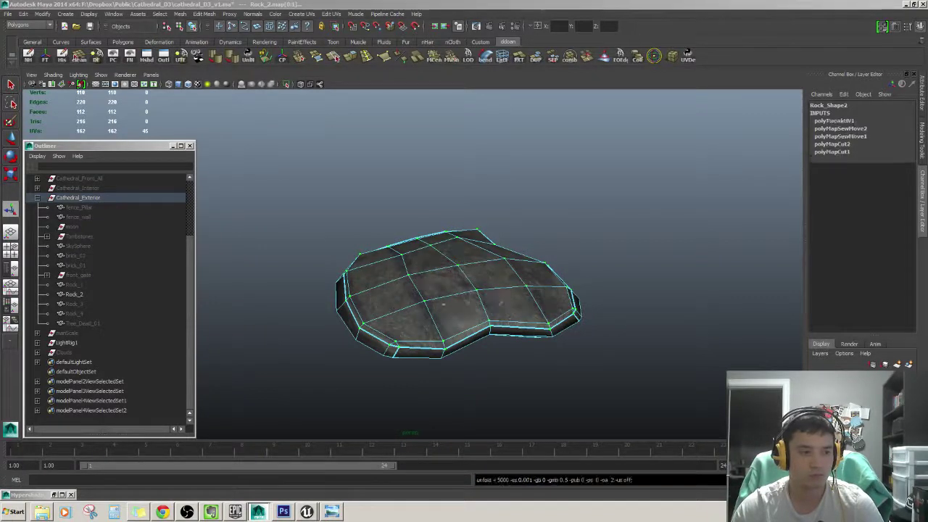
key(ctrl+z)
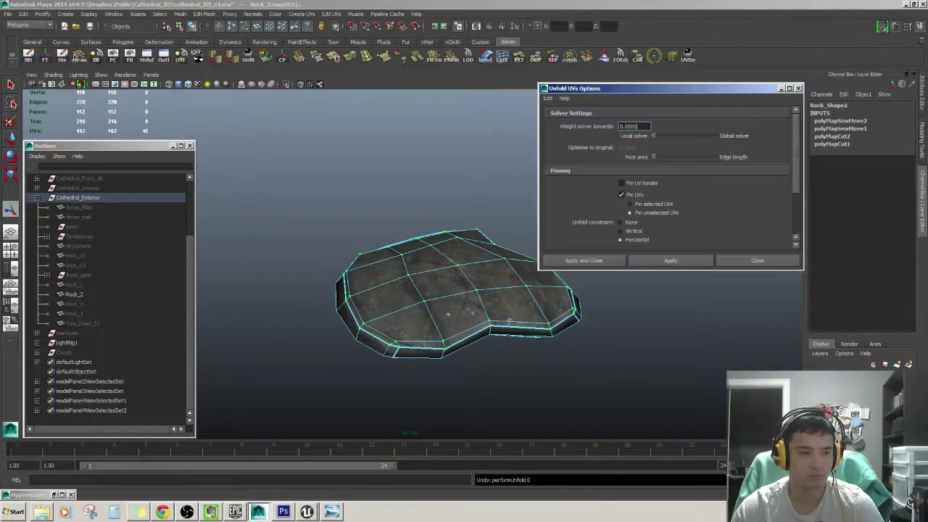
Apply the Unfold UVs settings, then select Rock_2's front faces and unfold their UVs.
click(667, 260)
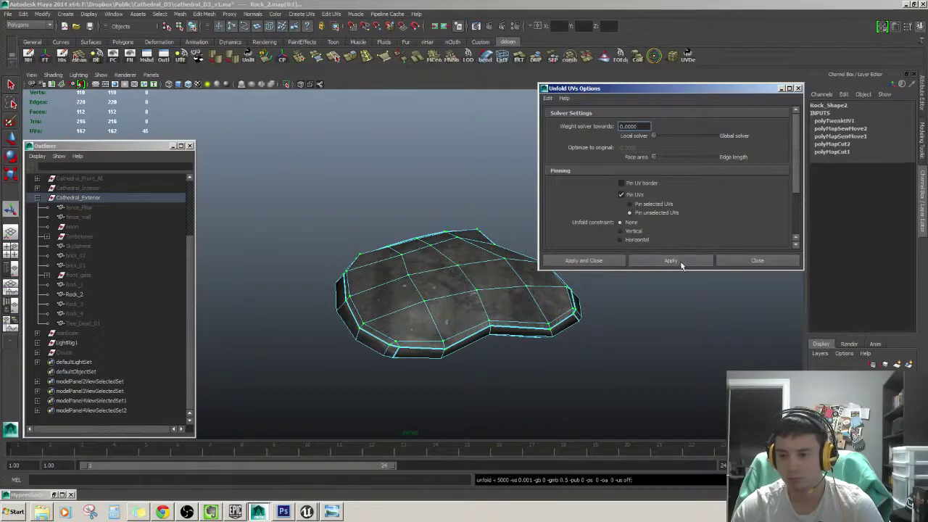
click(747, 260)
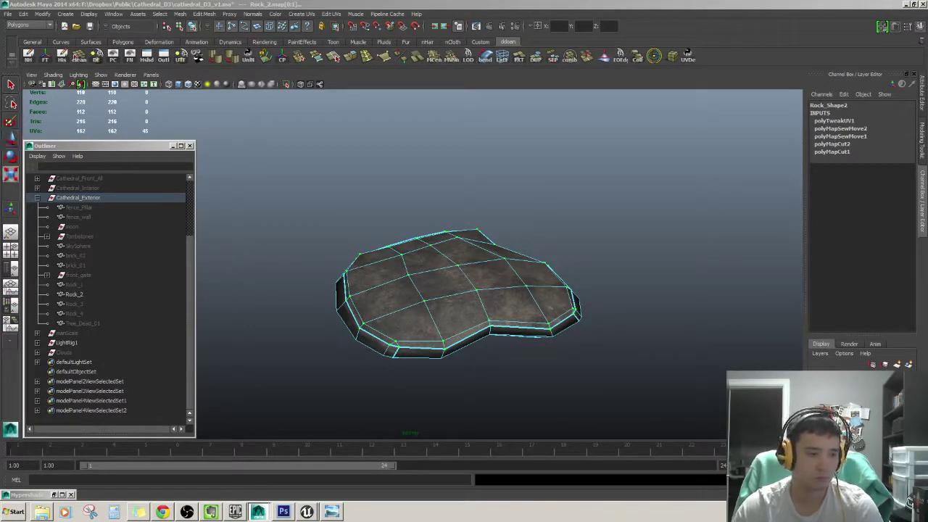
key(w)
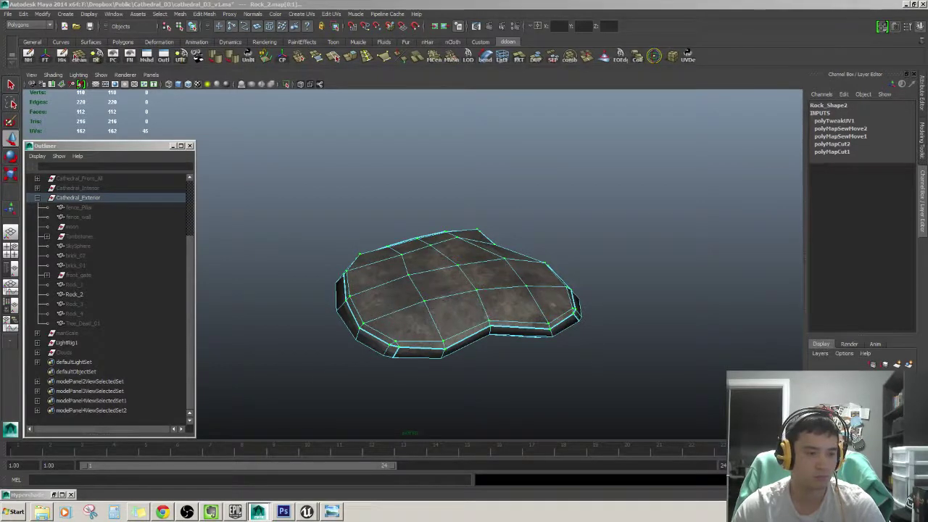
alt+drag(421, 301, 439, 244)
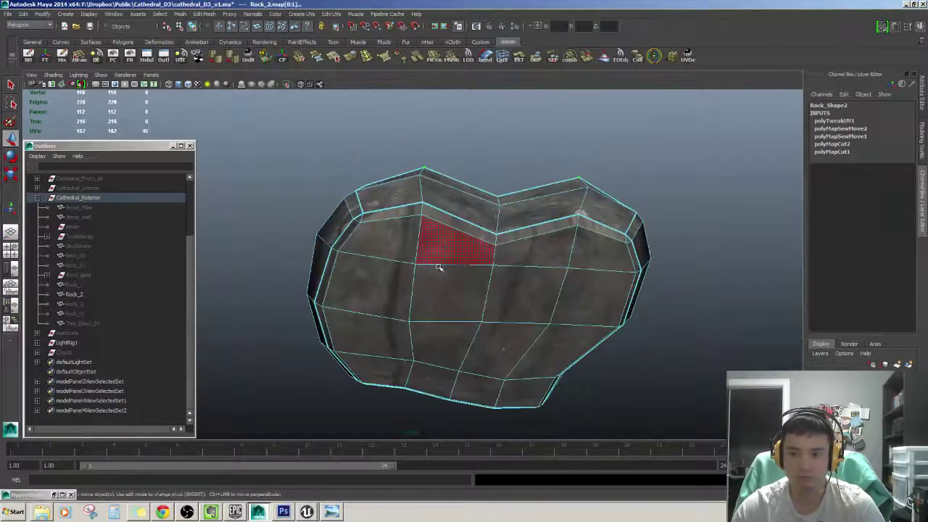
key(ctrl+F11)
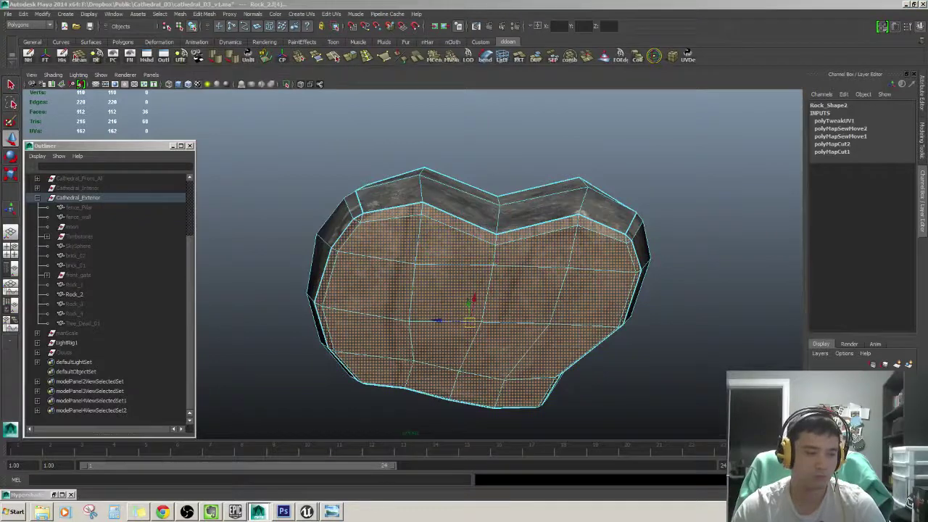
key(ctrl+F12)
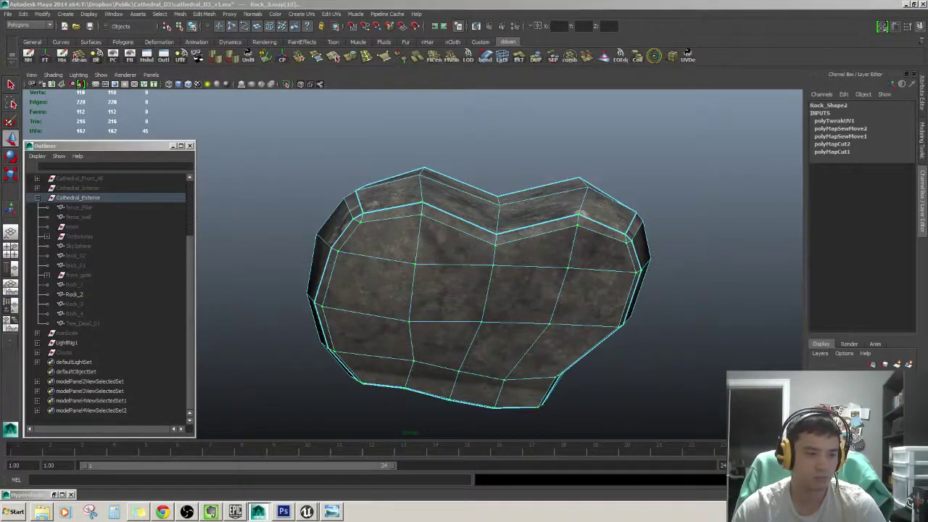
Select two vertical side edges and Move and Sew the side UV seam.
mouse_move(390, 353)
alt+mouse_down()
mouse_move(455, 314)
mouse_move(425, 255)
alt+mouse_up()
click(438, 255)
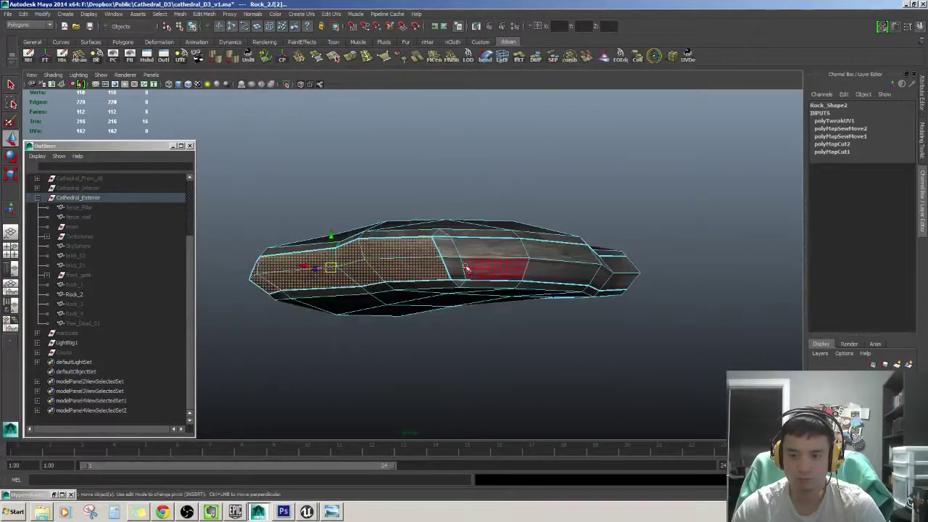
key(F10)
click(437, 251)
alt+drag(443, 268, 450, 265)
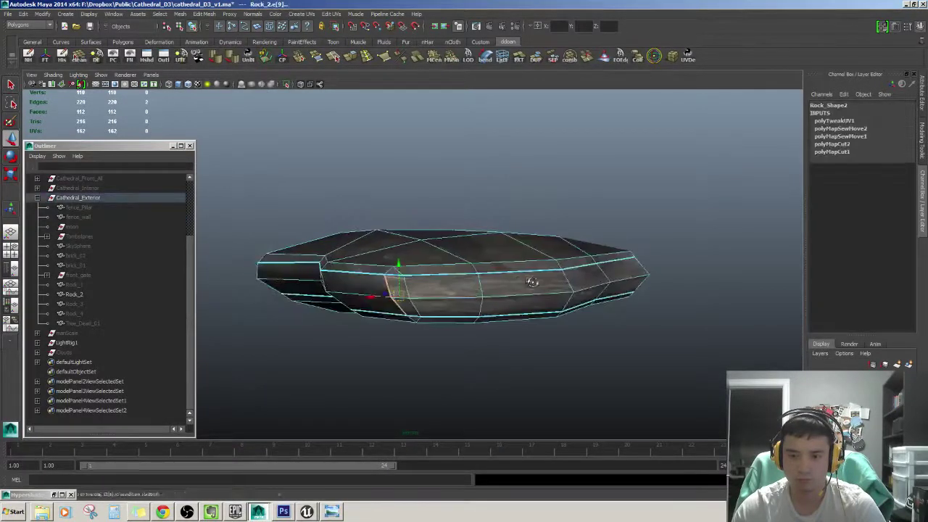
shift+click(449, 264)
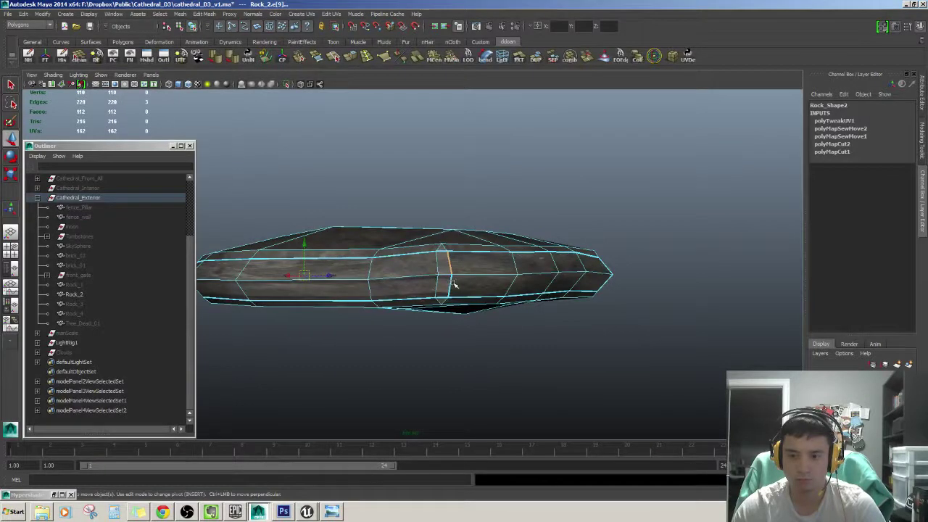
shift+click(451, 275)
alt+drag(451, 275, 385, 292)
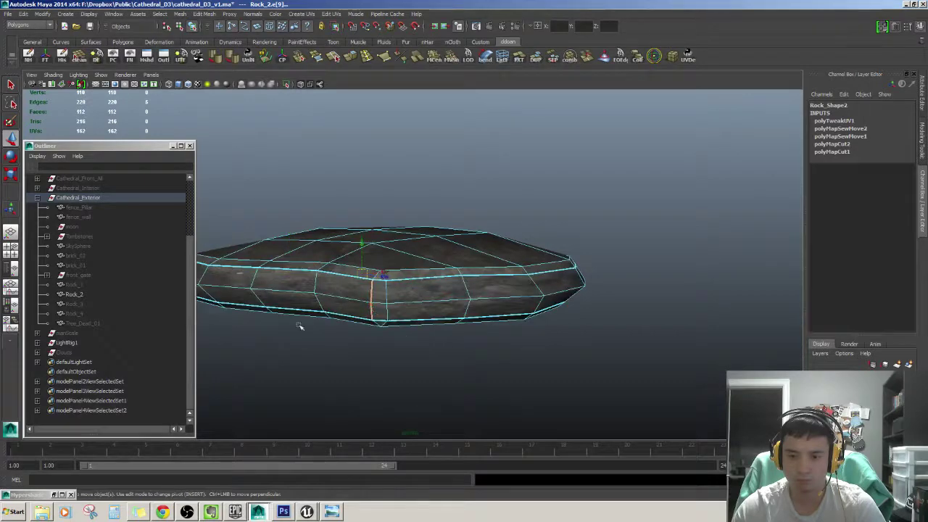
click(410, 297)
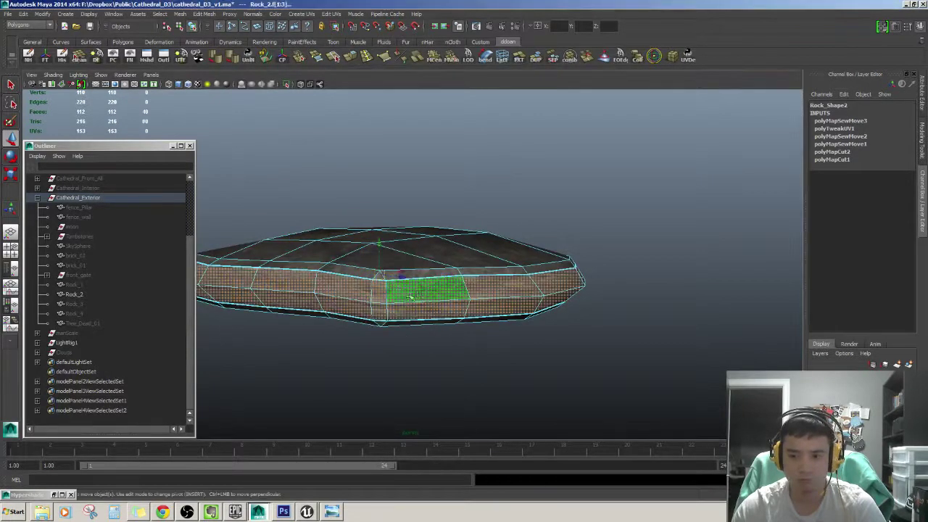
Convert the side faces to UVs and bring up the Unfold UVs options.
alt+drag(411, 297, 428, 281)
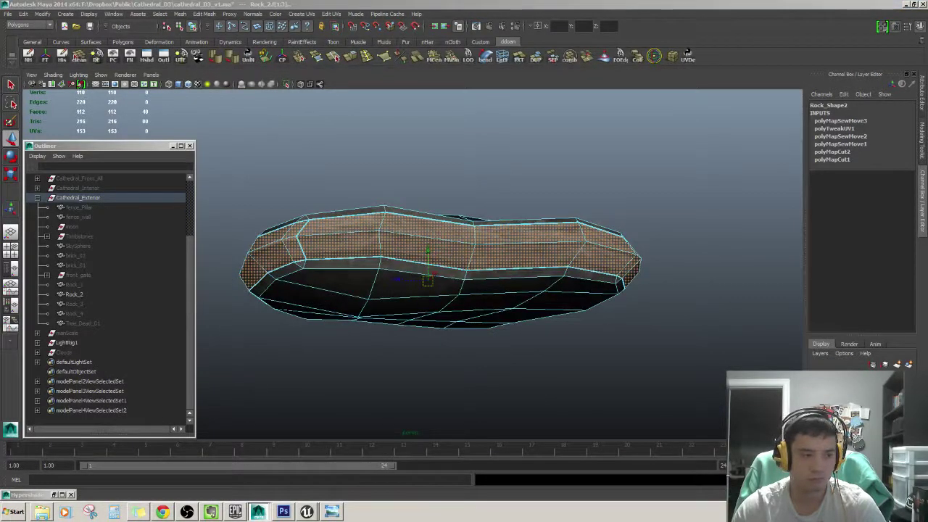
key(ctrl+F12)
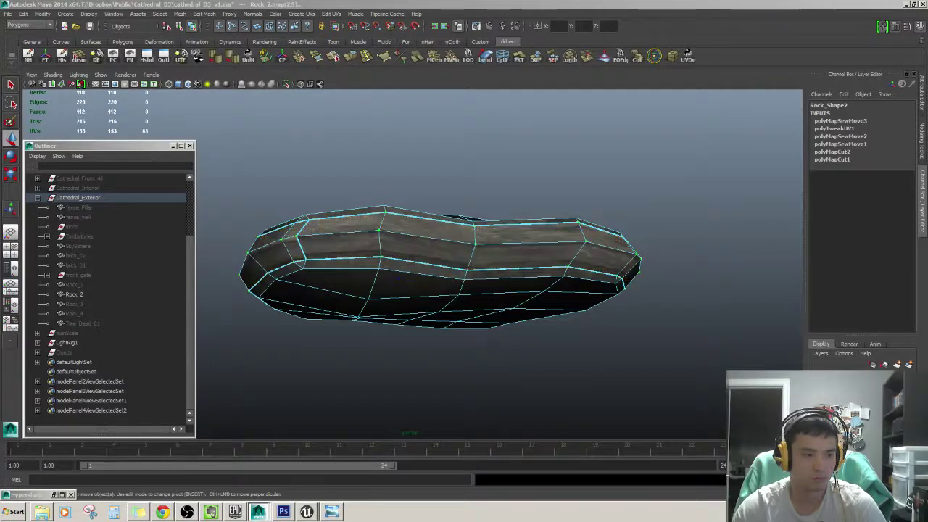
shift+right_drag(725, 239, 741, 235)
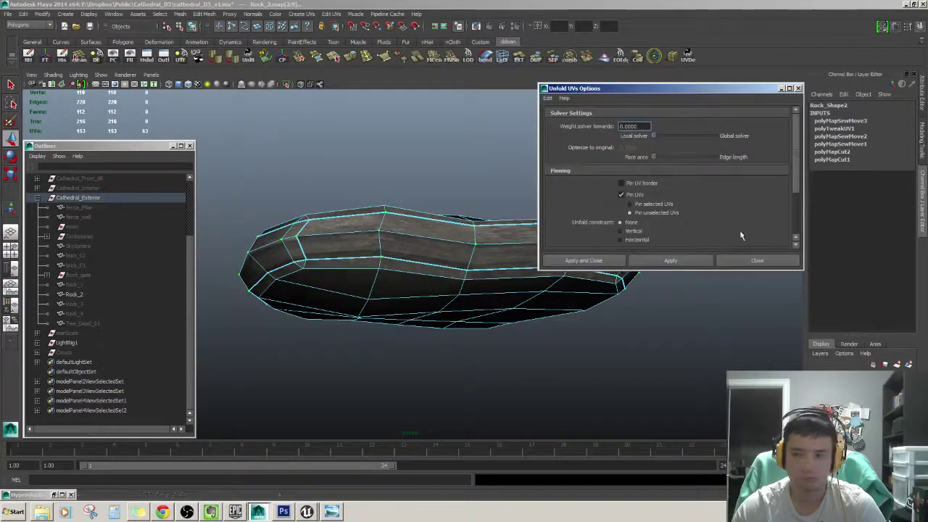
Unfold Rock_2's side-strip UVs, close the options, and reselect the whole rock.
click(658, 260)
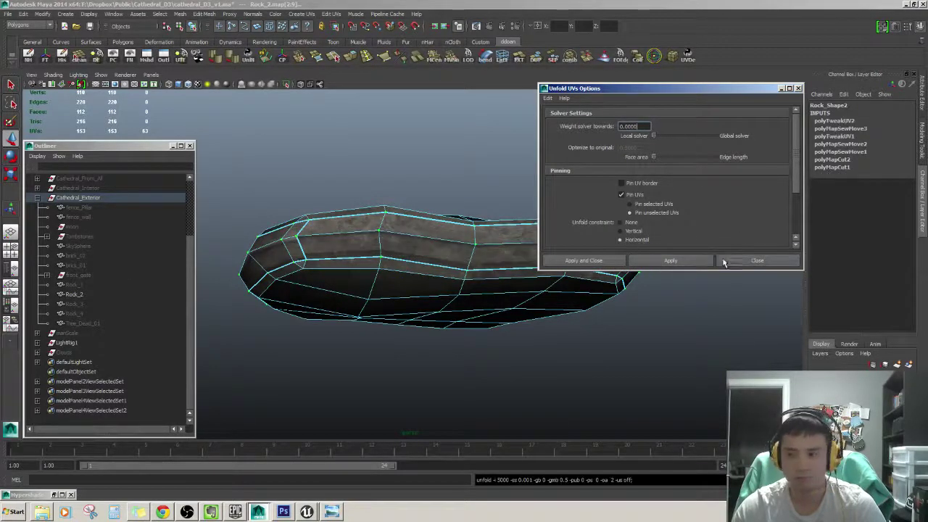
click(725, 260)
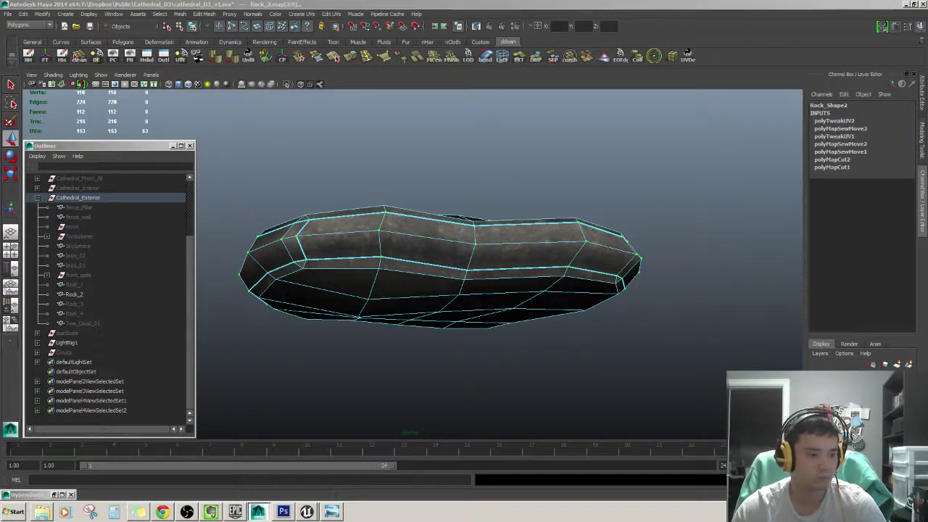
scroll(514, 249, up, 5)
scroll(514, 249, down, 2)
click(514, 248)
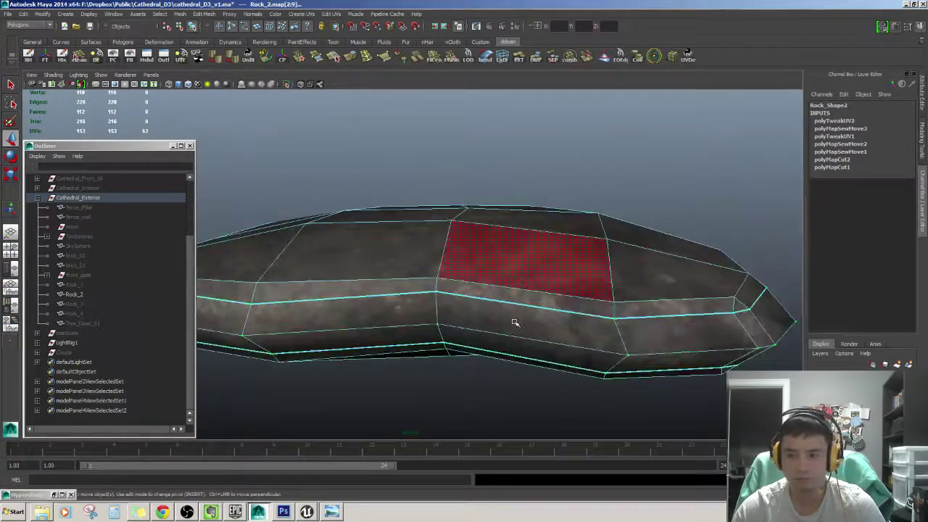
key(F8)
scroll(514, 322, down, 5)
click(669, 313)
alt+drag(669, 313, 559, 311)
click(514, 311)
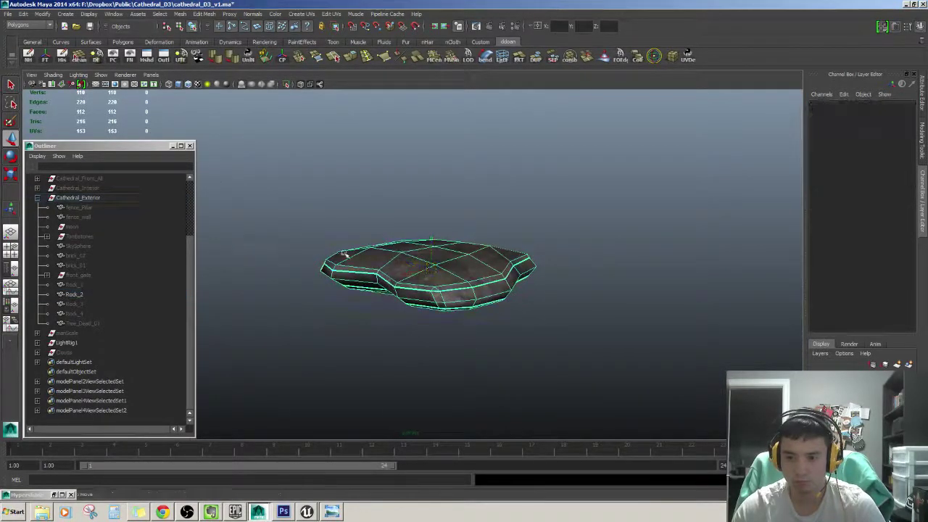
Select all of Rock_2's edges, soften them, and return to object mode.
key(ctrl+F10)
shift+right_drag(549, 250, 516, 278)
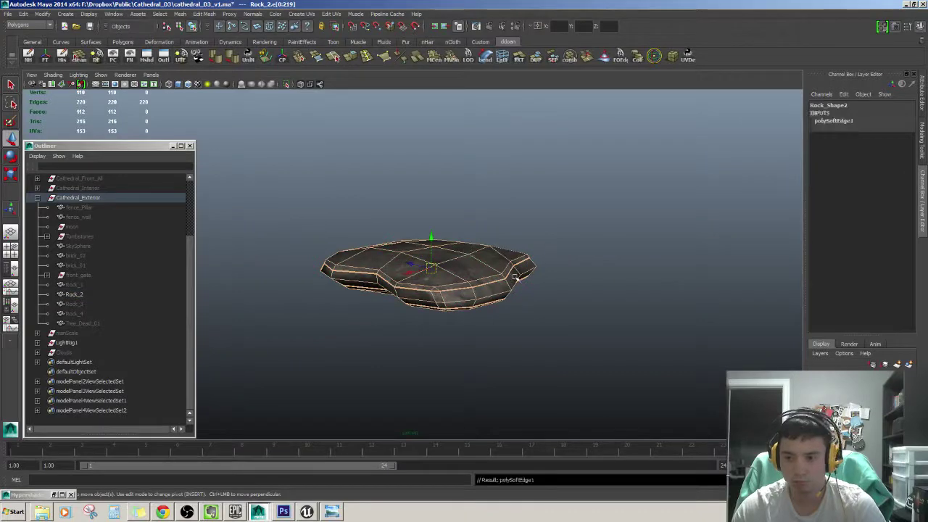
key(F8)
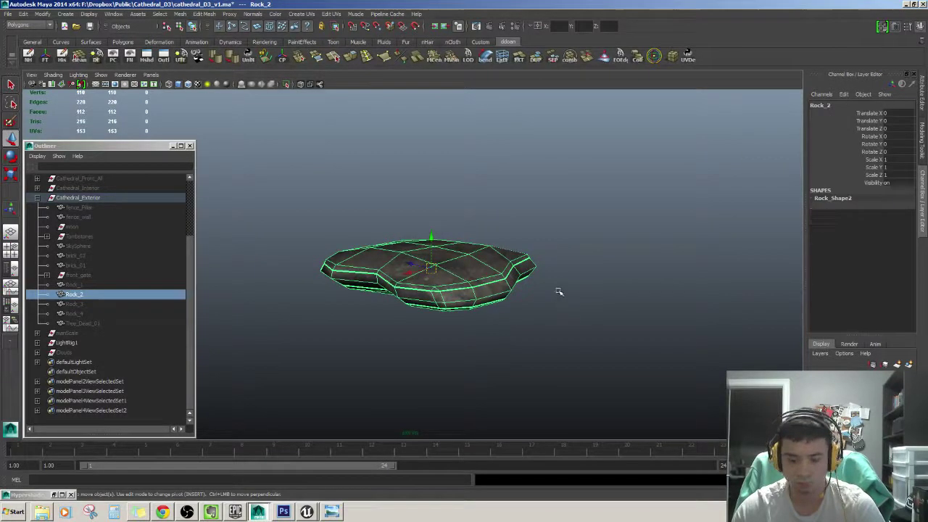
Check Rock_2 in textured display, then select Rock_3 in the Outliner.
alt+drag(601, 291, 523, 339)
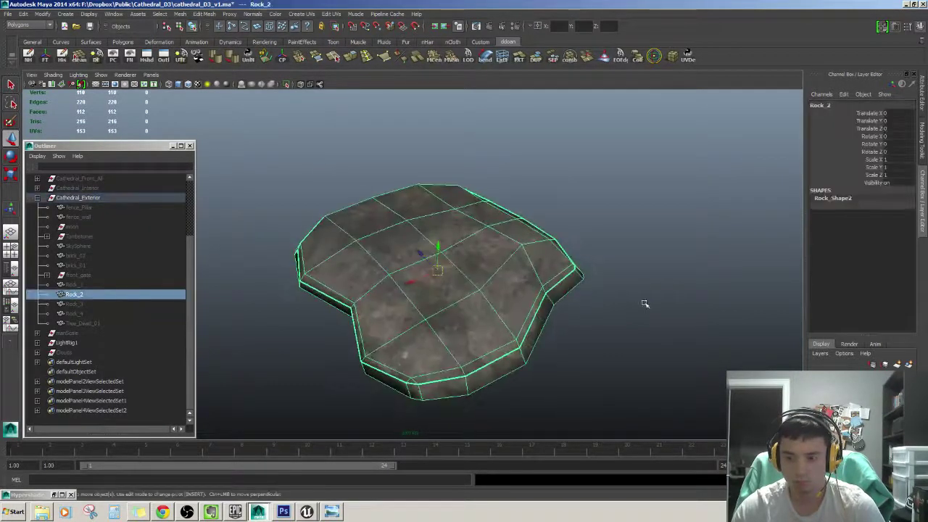
mouse_move(644, 303)
alt+mouse_down()
mouse_move(488, 345)
mouse_move(543, 356)
alt+mouse_up()
key(6)
click(74, 295)
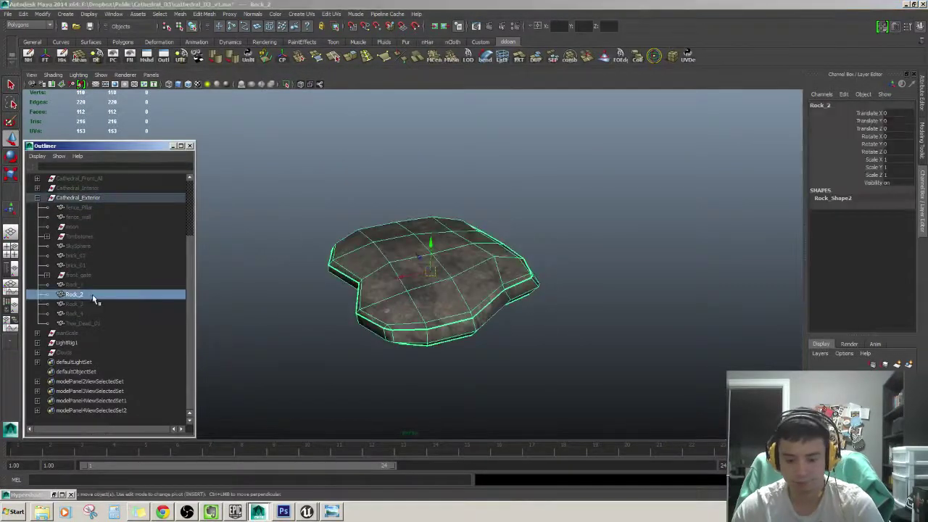
click(74, 304)
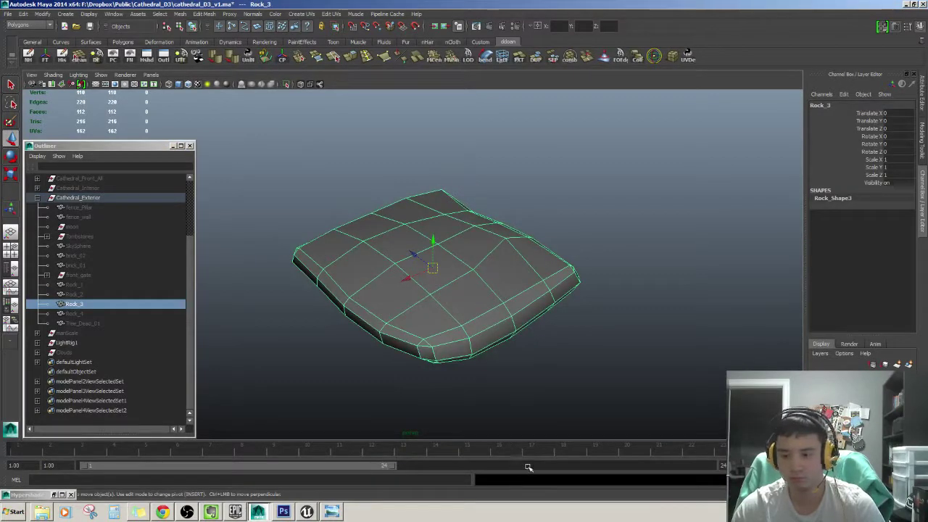
Show Rock_3 textured, select its side edge loop, and cut the UVs along it.
key(6)
mouse_move(626, 311)
alt+mouse_down()
mouse_move(503, 302)
mouse_move(464, 319)
alt+mouse_up()
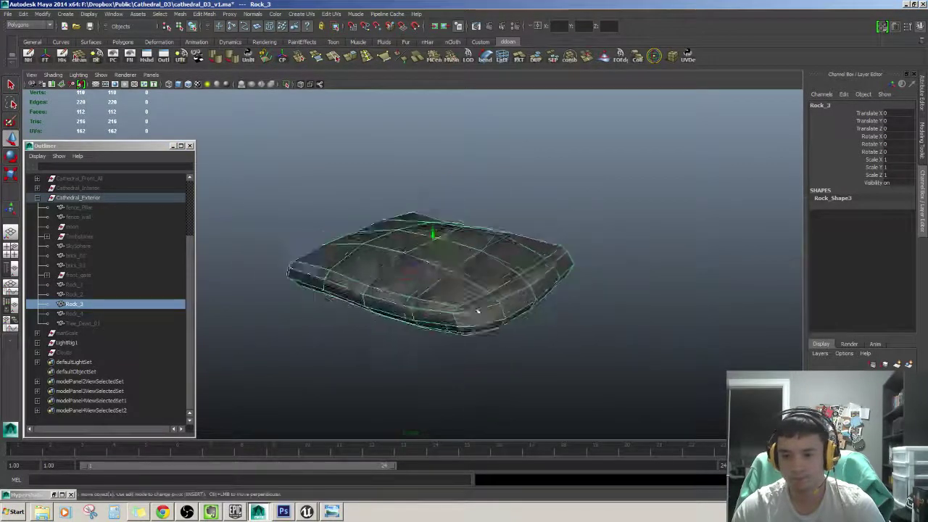
click(213, 218)
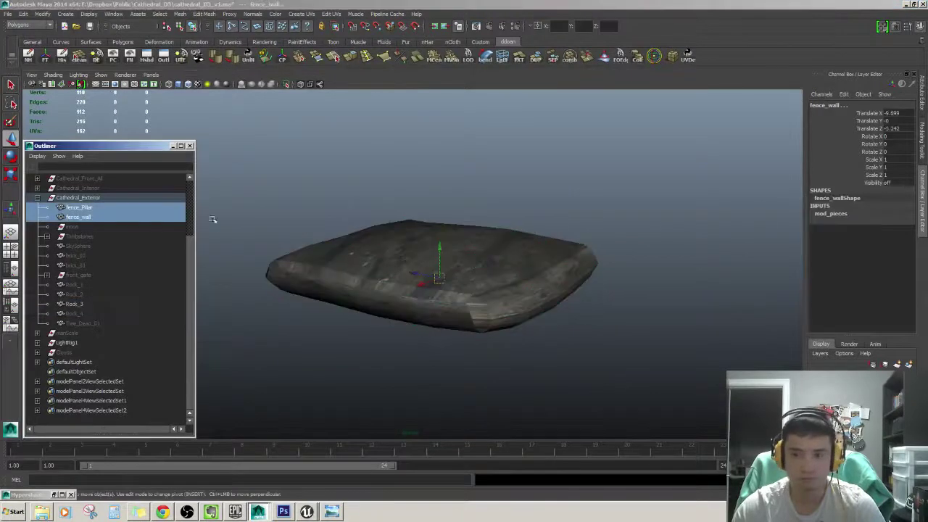
click(421, 276)
mouse_move(450, 305)
alt+mouse_down()
mouse_move(522, 318)
mouse_move(368, 325)
alt+mouse_up()
key(F8)
double_click(522, 312)
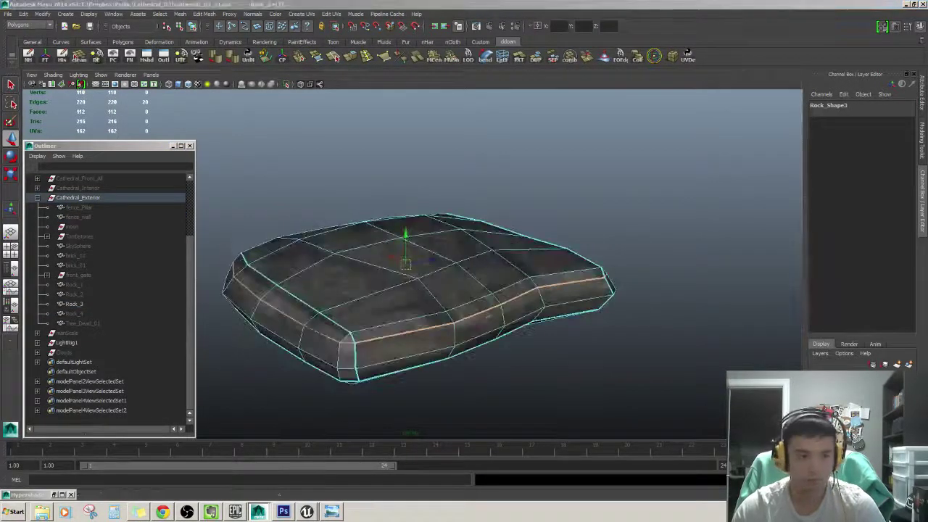
mouse_move(442, 305)
alt+mouse_down()
mouse_move(442, 249)
mouse_move(327, 291)
mouse_move(327, 260)
mouse_move(404, 324)
alt+mouse_up()
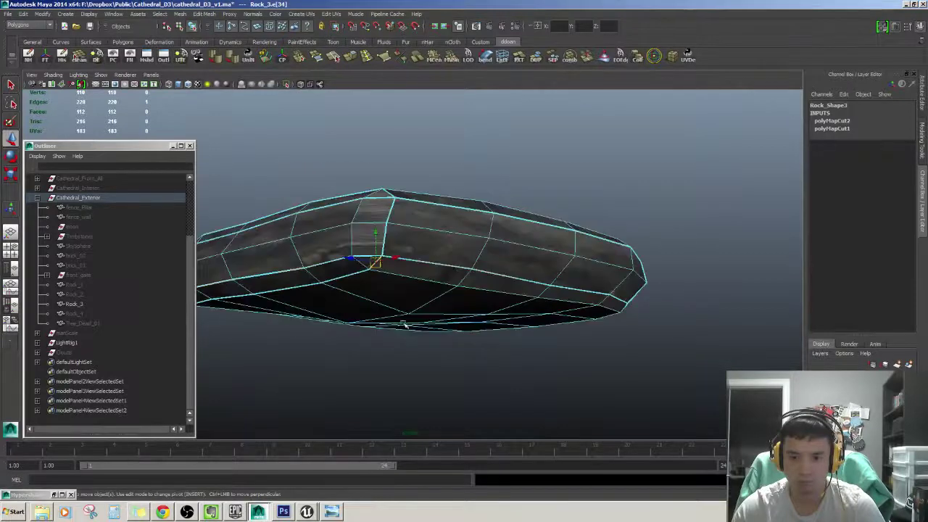
Sew the selected rim UV edges back together with Move and Sew (Ctrl+M).
alt+drag(366, 272, 408, 294)
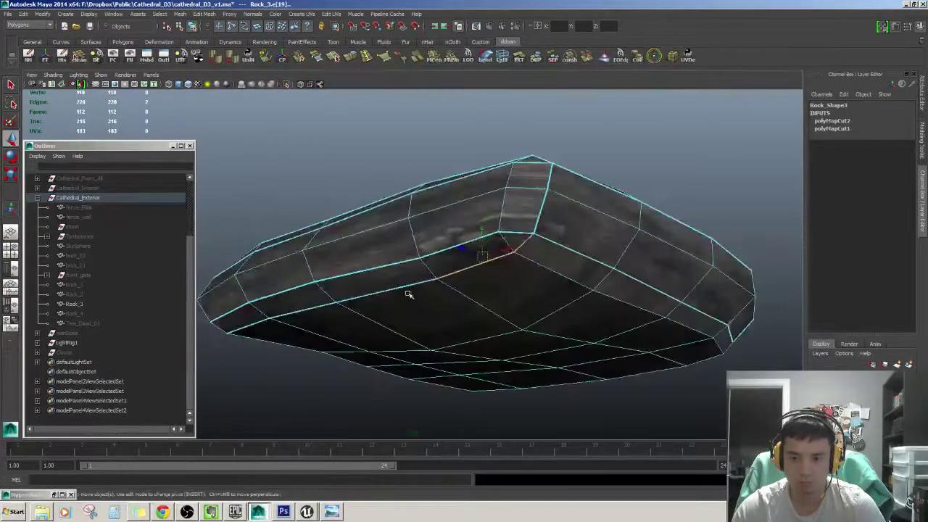
mouse_move(356, 308)
alt+mouse_down()
mouse_move(474, 325)
mouse_move(433, 290)
alt+mouse_up()
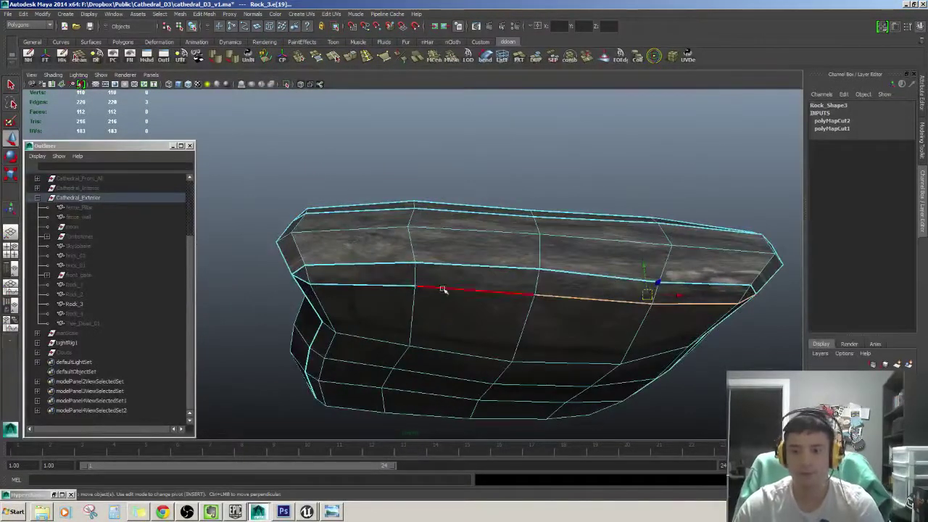
alt+drag(340, 285, 390, 303)
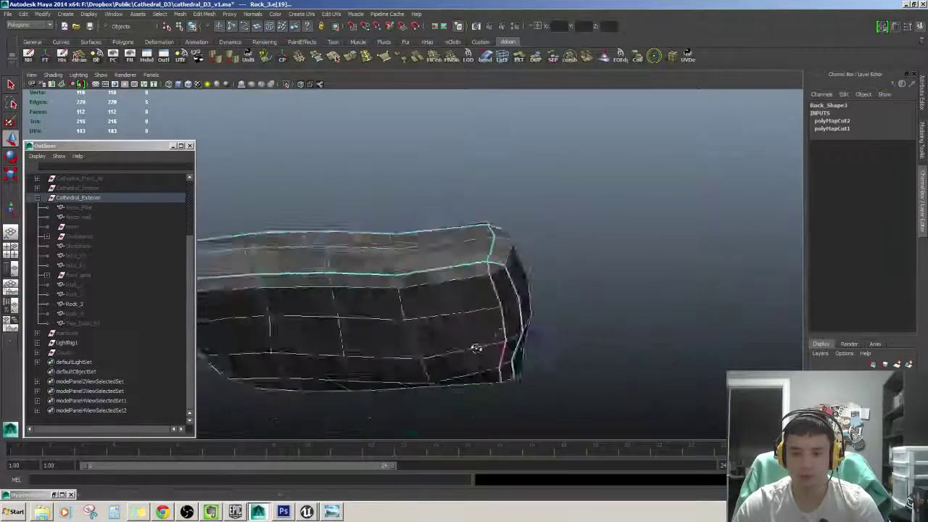
mouse_move(452, 256)
alt+mouse_down()
mouse_move(492, 334)
mouse_move(414, 321)
mouse_move(416, 307)
mouse_move(338, 392)
mouse_move(420, 341)
mouse_move(349, 392)
alt+mouse_up()
key(ctrl+m)
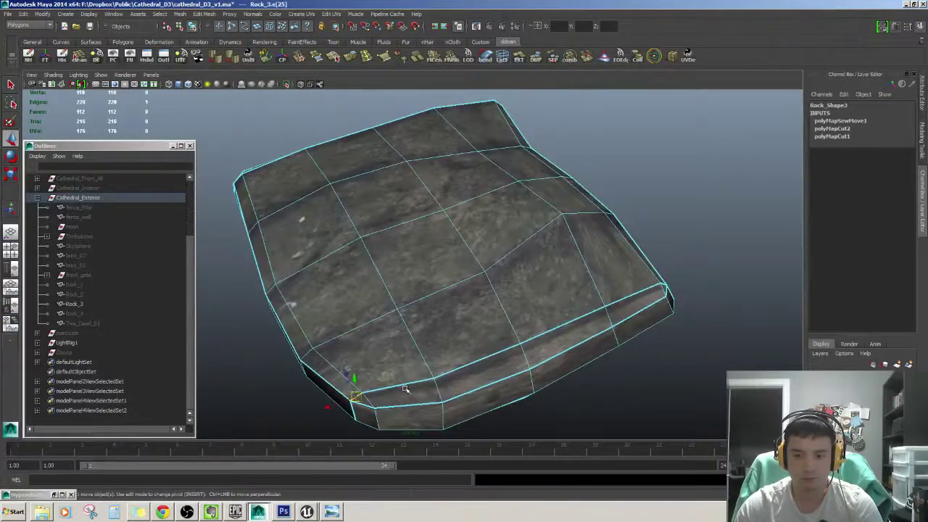
Select several bottom-rim edges, then switch to selecting Rock_3's top faces.
shift+click(406, 384)
alt+drag(610, 359, 504, 364)
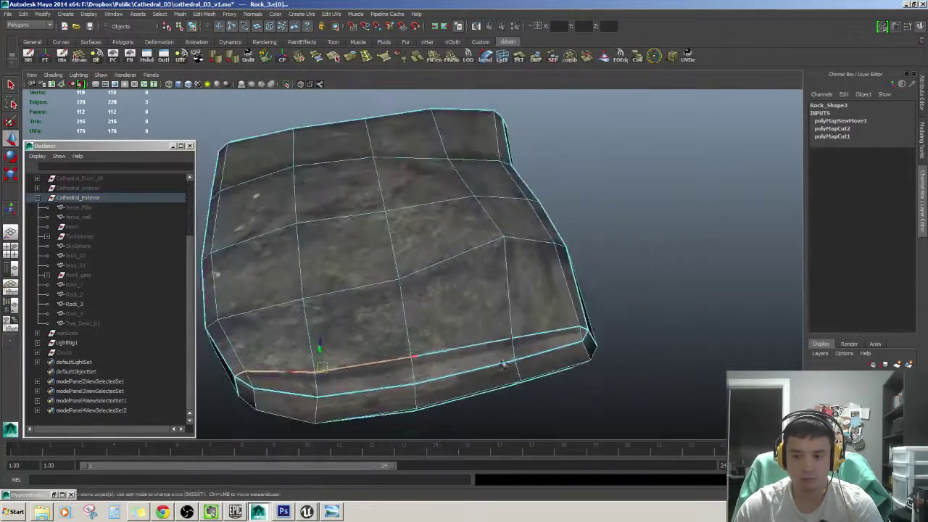
shift+click(485, 346)
shift+click(544, 335)
alt+drag(544, 335, 450, 356)
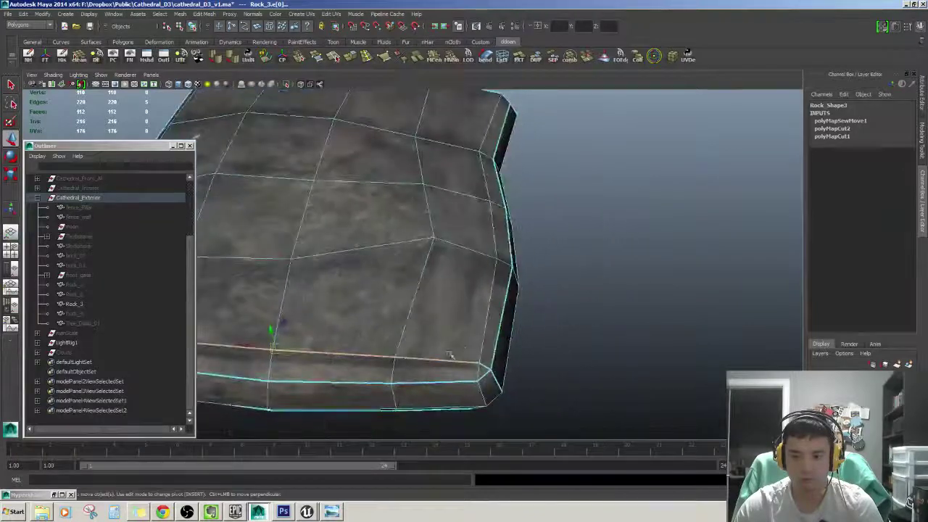
scroll(487, 367, down, 3)
mouse_move(501, 342)
alt+mouse_down()
mouse_move(368, 341)
mouse_move(429, 392)
alt+mouse_up()
shift+click(444, 409)
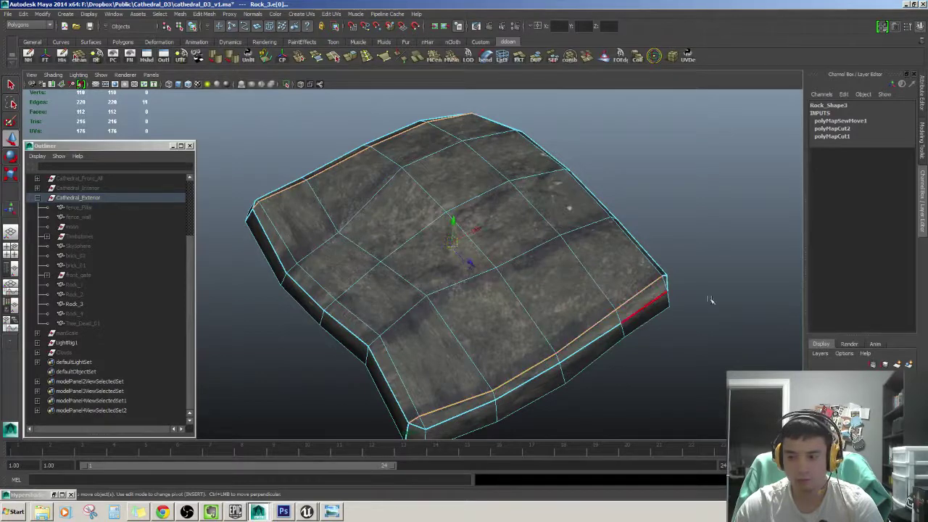
mouse_move(710, 300)
alt+mouse_down()
mouse_move(486, 421)
mouse_move(408, 271)
mouse_move(427, 240)
alt+mouse_up()
key(F11)
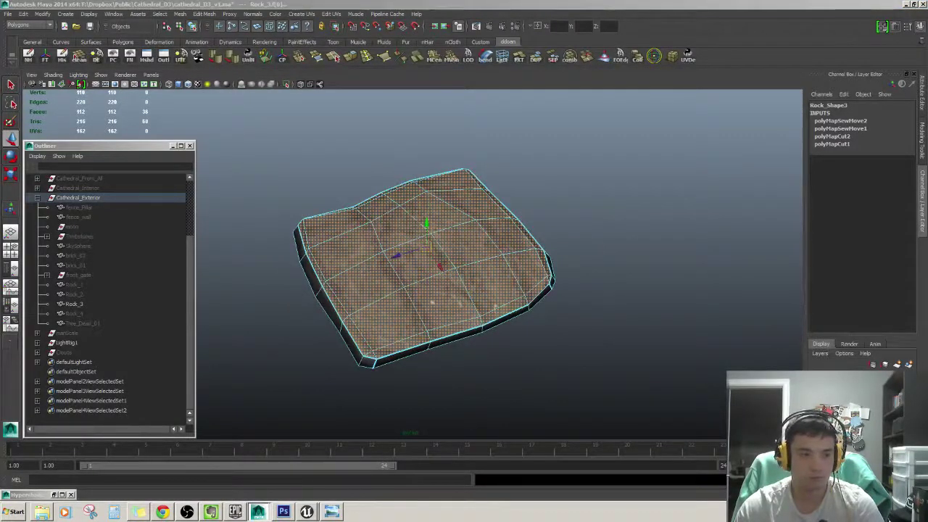
Convert Rock_3's top faces to UVs and unfold them from the Unfold UV Options.
key(ctrl+F12)
key(ctrl+shift+F12)
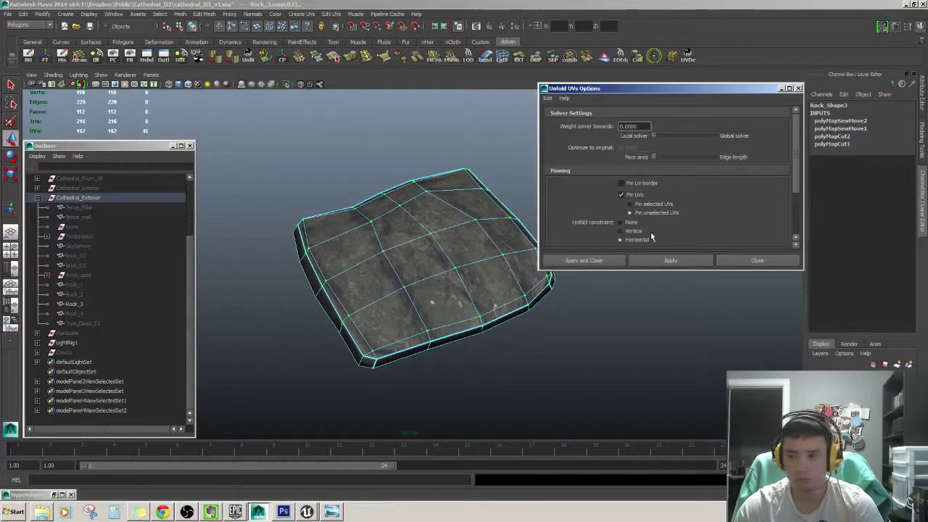
click(671, 261)
click(757, 261)
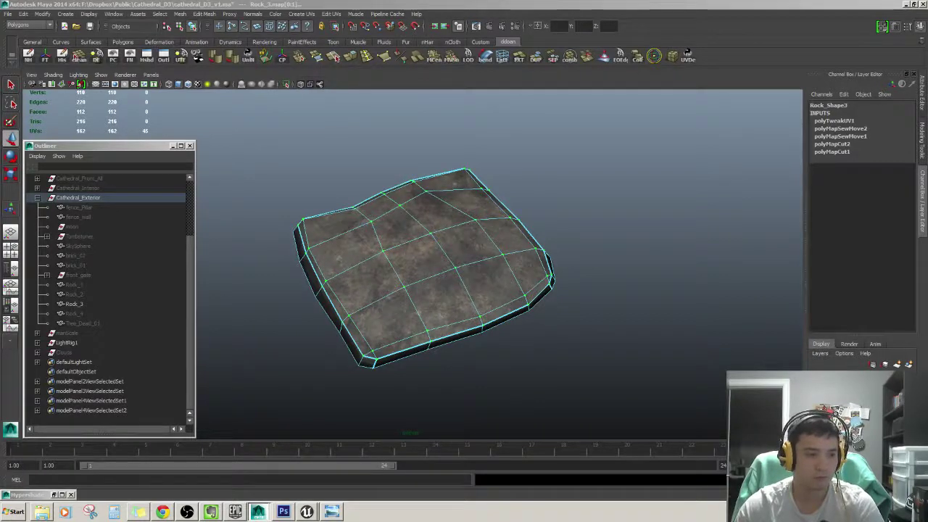
alt+drag(459, 333, 456, 276)
key(F11)
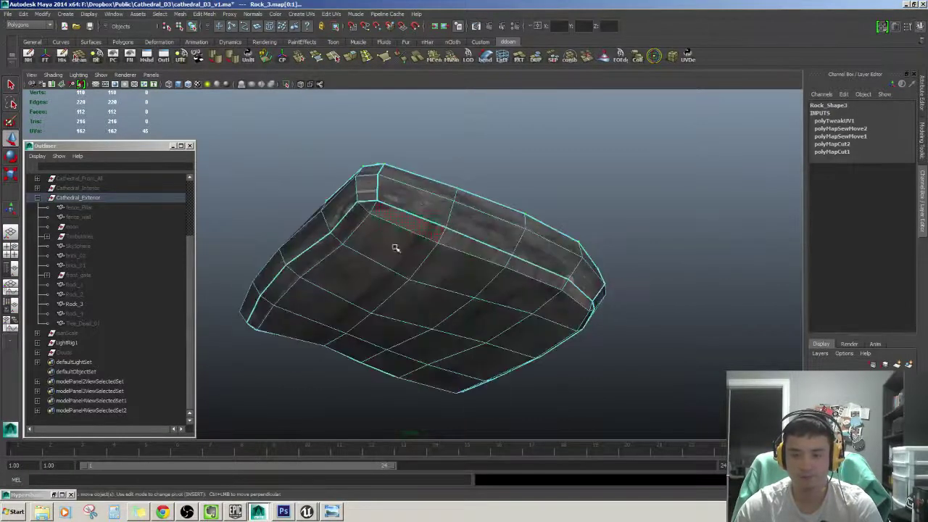
Select all of Rock_3's underside faces and convert them to UVs.
alt+drag(391, 268, 404, 248)
double_click(403, 248)
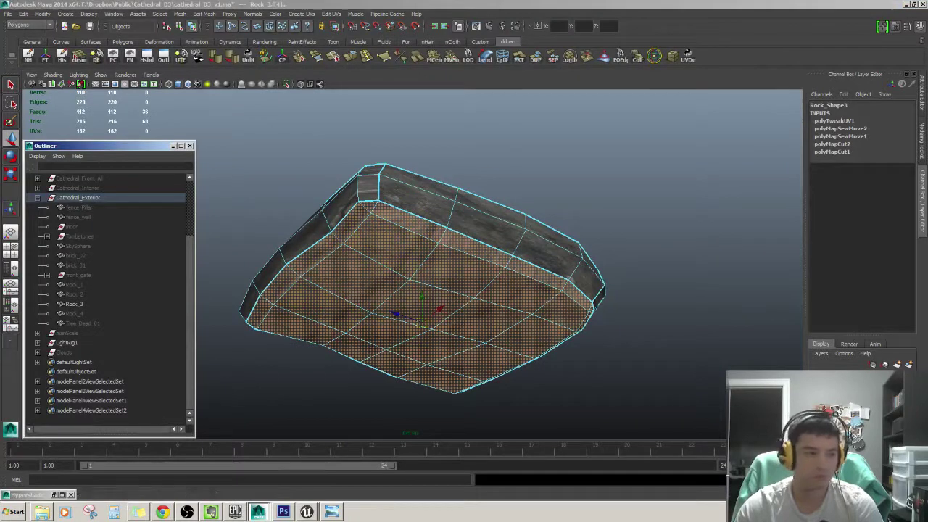
key(ctrl+F12)
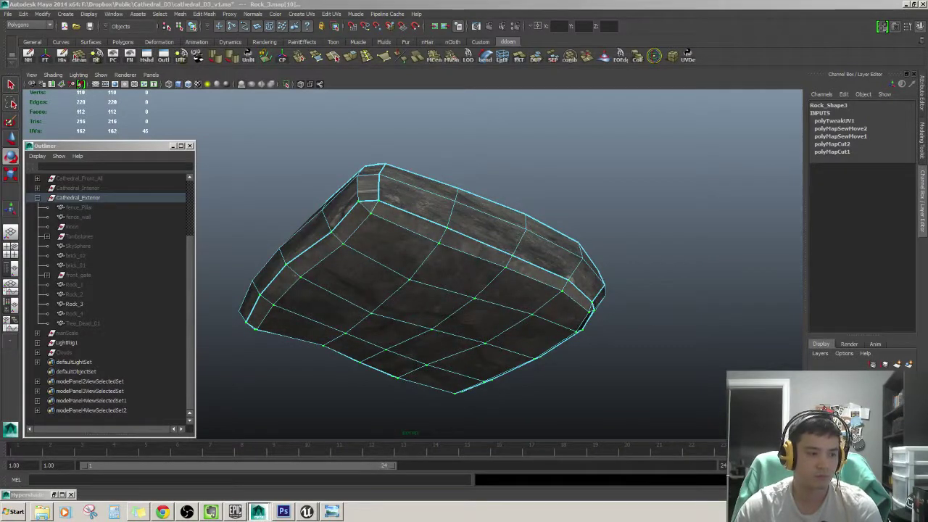
Pick a side edge and Move and Sew its UVs, leaving 153 UVs.
mouse_move(427, 319)
alt+mouse_down()
mouse_move(408, 340)
mouse_move(427, 338)
alt+mouse_up()
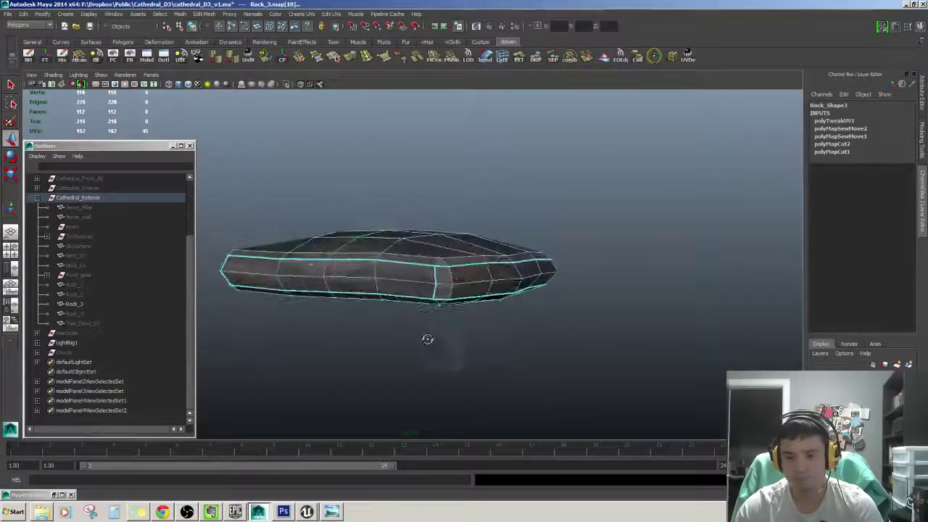
click(433, 279)
mouse_move(491, 305)
alt+mouse_down()
mouse_move(373, 311)
mouse_move(394, 283)
alt+mouse_up()
alt+drag(441, 305, 340, 301)
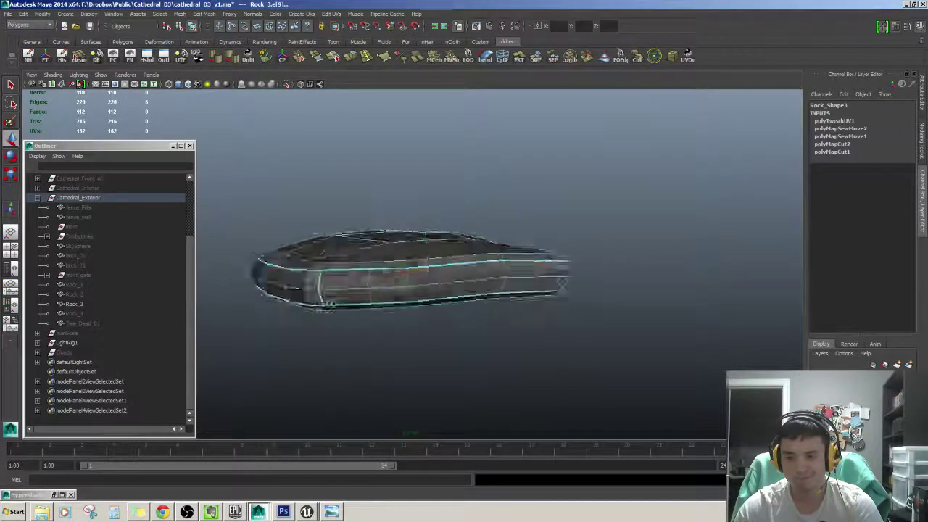
alt+drag(340, 302, 435, 298)
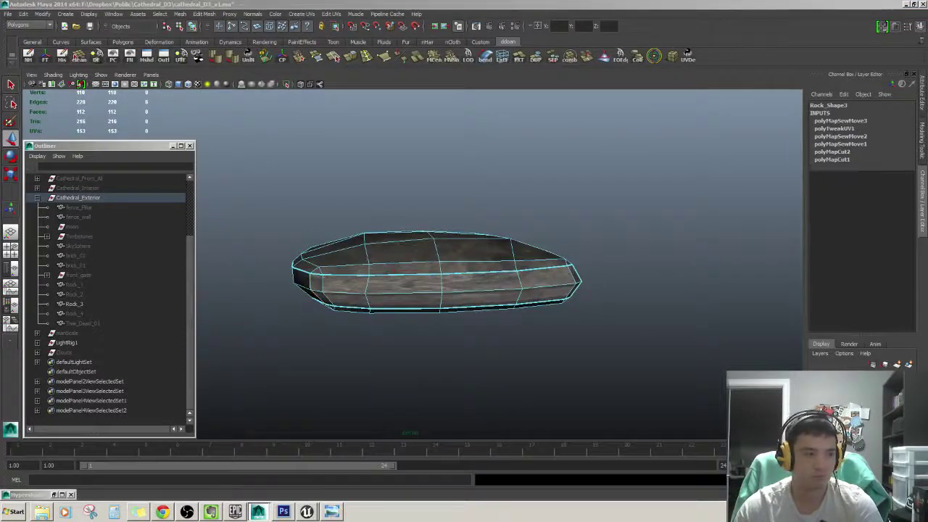
key(F8)
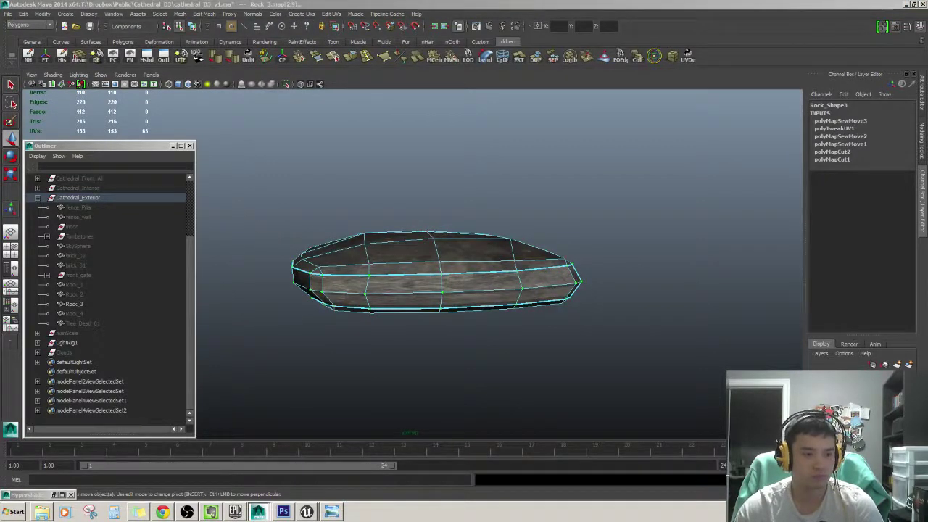
Unfold Rock_3's UVs with the unfold constraint set to Horizontal.
click(652, 239)
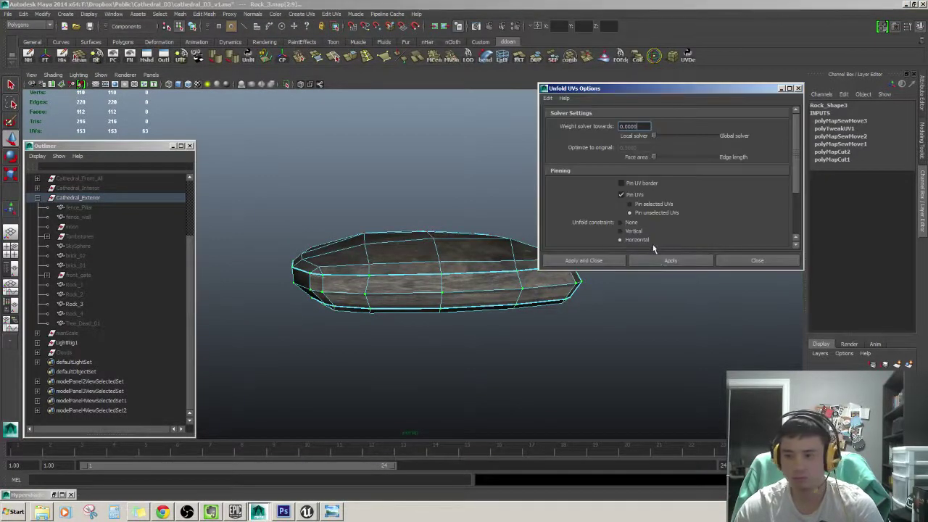
click(668, 260)
click(757, 261)
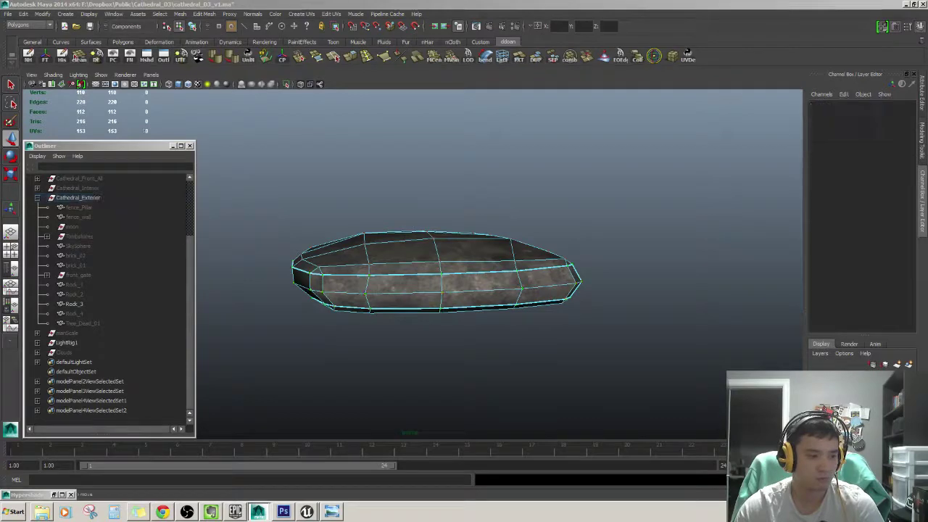
Select all of Rock_3's edges and soften them, then return to object mode.
mouse_move(638, 305)
alt+mouse_down()
mouse_move(643, 277)
mouse_move(479, 305)
mouse_move(549, 317)
mouse_move(435, 271)
mouse_move(464, 239)
alt+mouse_up()
click(457, 311)
click(546, 304)
drag(276, 217, 565, 338)
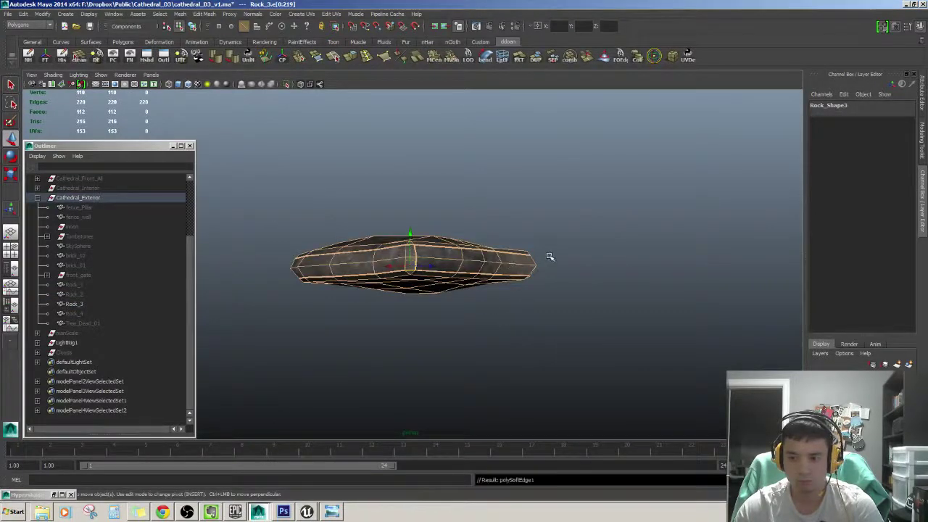
alt+drag(550, 257, 474, 275)
key(F8)
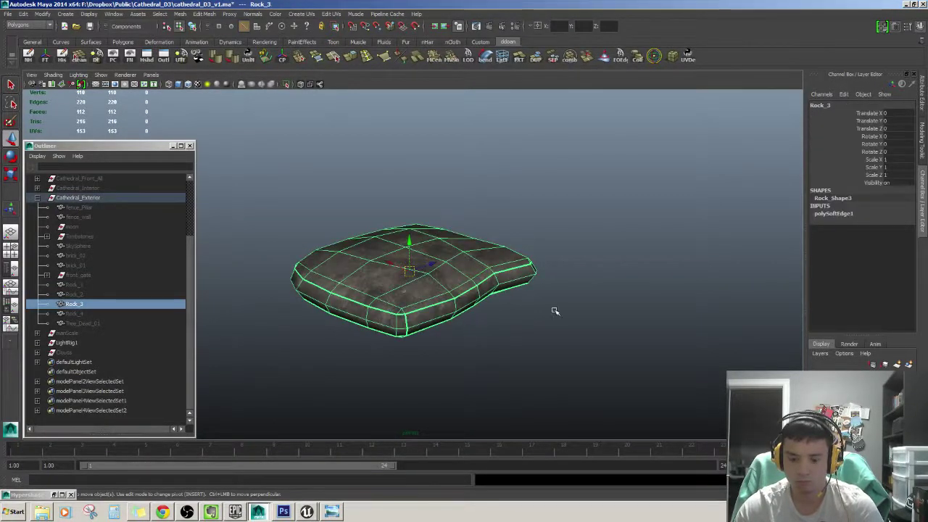
Reselect Rock_3 in object mode, then pick Rock_4 from the Outliner.
click(580, 315)
mouse_move(580, 314)
alt+mouse_down()
mouse_move(304, 229)
mouse_move(362, 353)
alt+mouse_up()
click(406, 254)
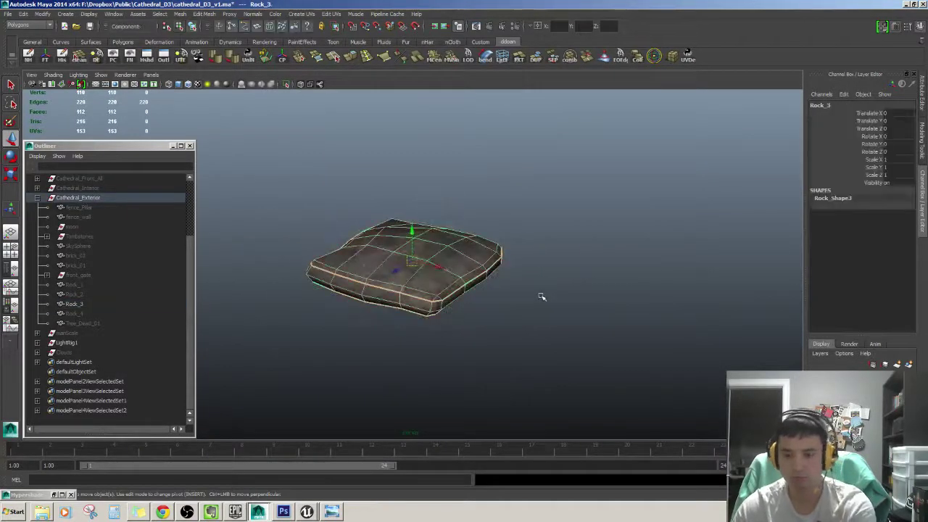
key(F8)
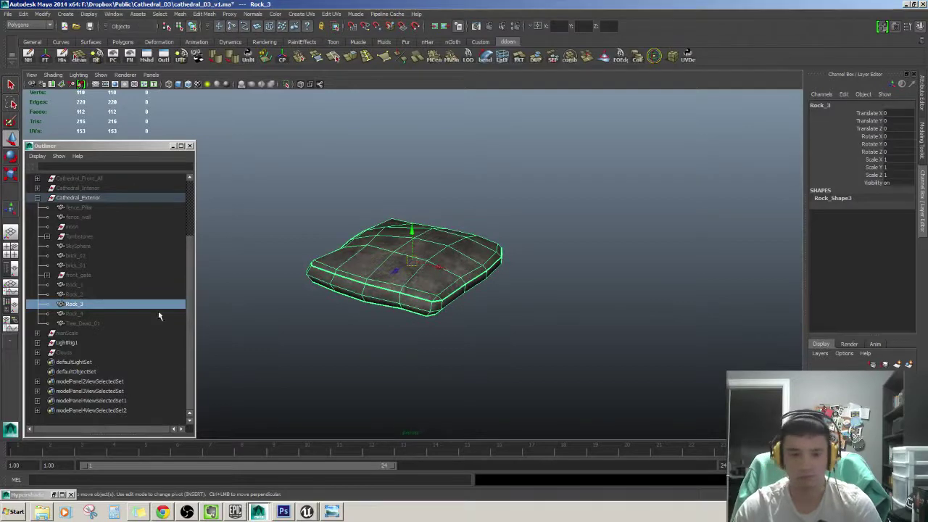
click(88, 315)
Select Rock_4, bring it into view and display it with textures.
click(92, 306)
click(89, 313)
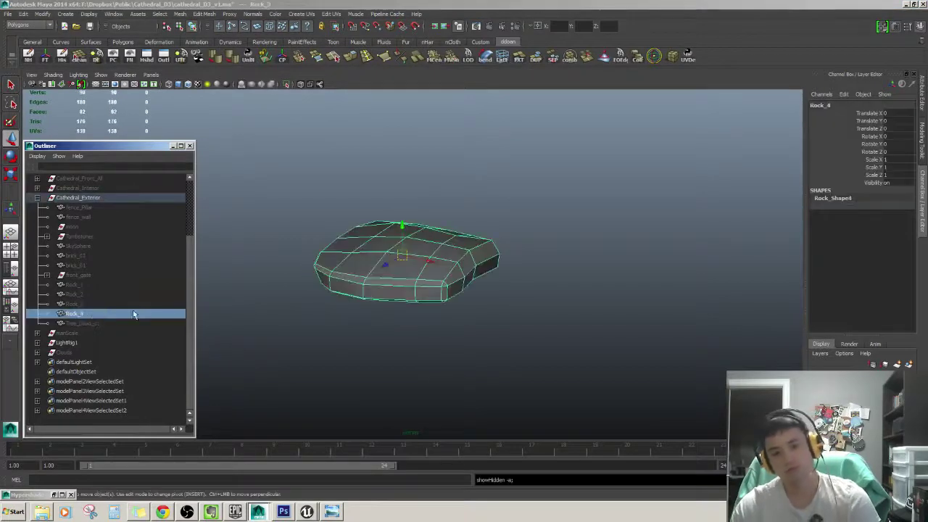
click(532, 335)
scroll(411, 273, up, 2)
click(411, 273)
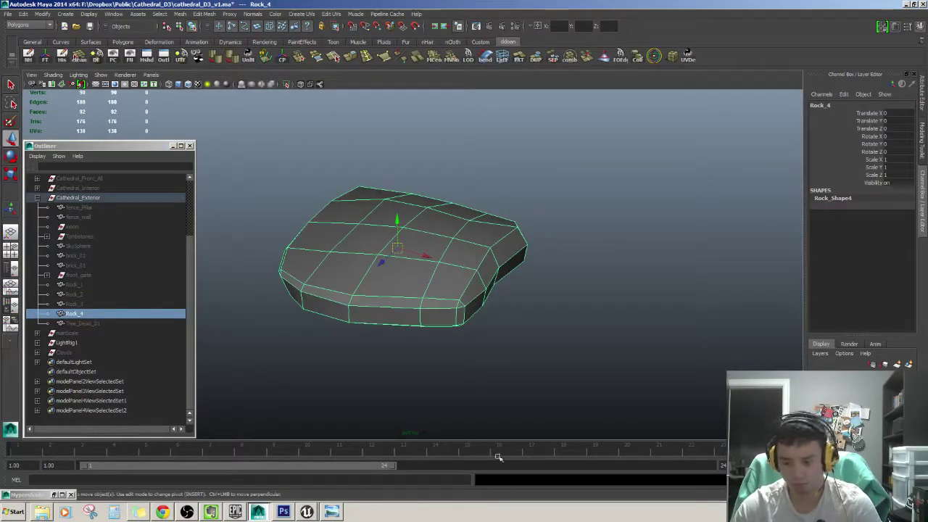
key(6)
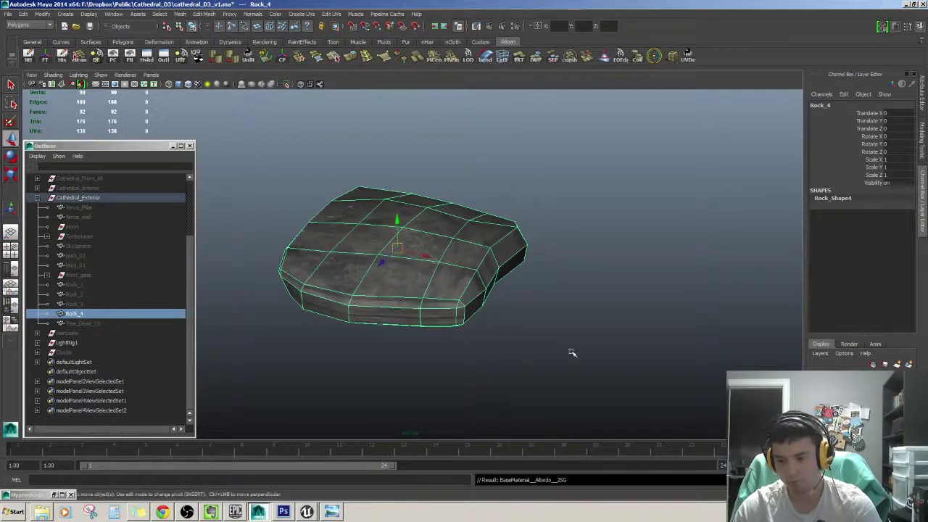
mouse_move(572, 353)
alt+mouse_down()
mouse_move(418, 138)
mouse_move(279, 237)
mouse_move(312, 319)
mouse_move(414, 308)
mouse_move(406, 283)
mouse_move(388, 270)
mouse_move(401, 306)
mouse_move(362, 324)
alt+mouse_up()
Select Rock_4's rim edge loop and cut its UVs along it.
key(F10)
double_click(424, 293)
alt+drag(288, 308, 401, 310)
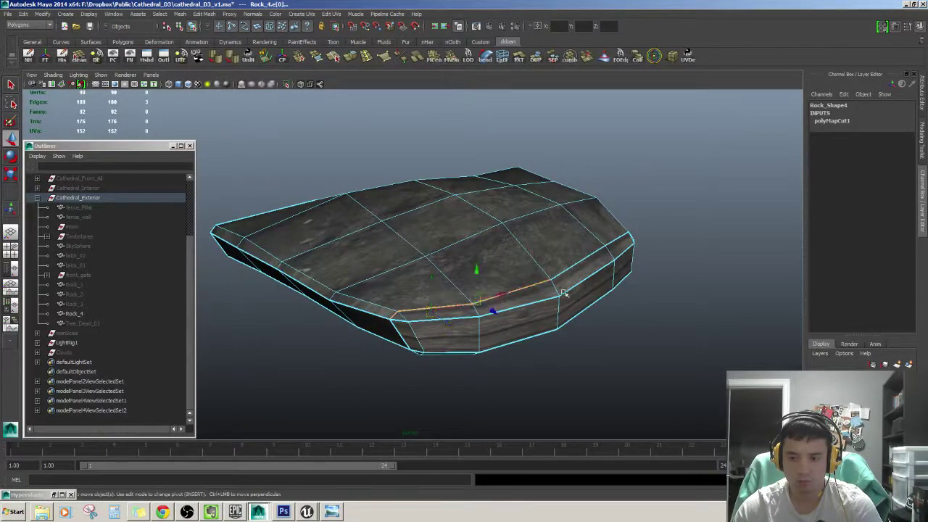
alt+drag(564, 293, 479, 296)
alt+drag(642, 279, 555, 307)
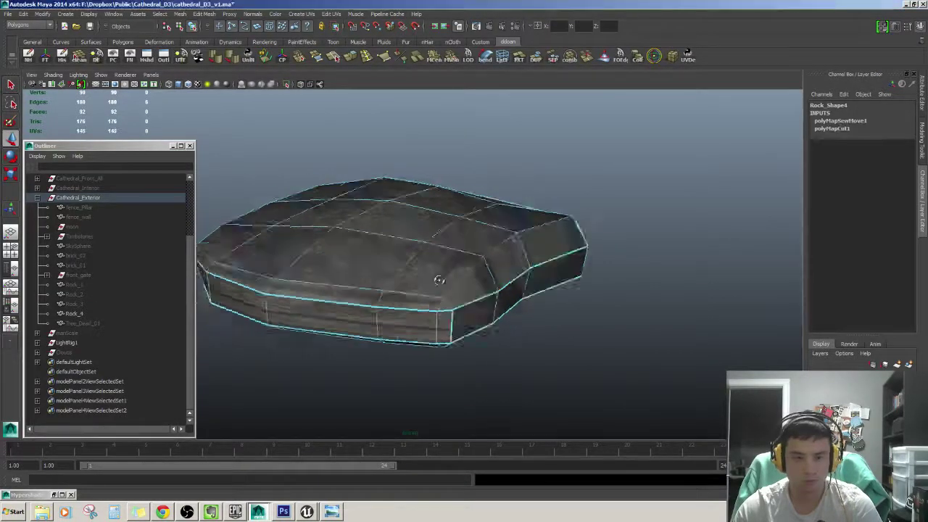
Move and sew Rock_4's UVs back together along the side seam edges.
mouse_move(319, 279)
alt+mouse_down()
mouse_move(369, 269)
mouse_move(435, 312)
mouse_move(512, 320)
alt+mouse_up()
click(446, 297)
alt+drag(580, 295, 499, 326)
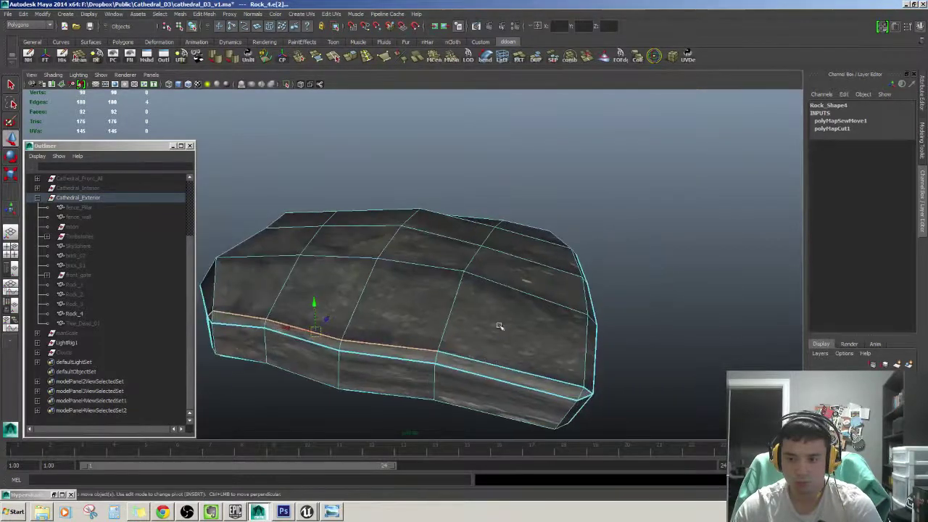
mouse_move(587, 372)
alt+mouse_down()
mouse_move(507, 357)
mouse_move(345, 297)
mouse_move(439, 218)
mouse_move(432, 340)
alt+mouse_up()
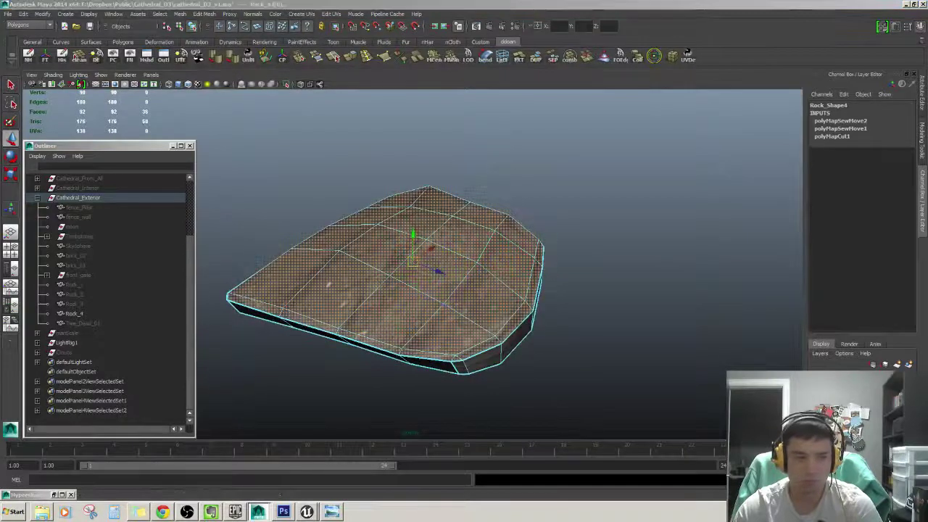
Convert Rock_4's top faces to UVs and unfold them.
key(ctrl+F12)
shift+right_drag(616, 239, 629, 237)
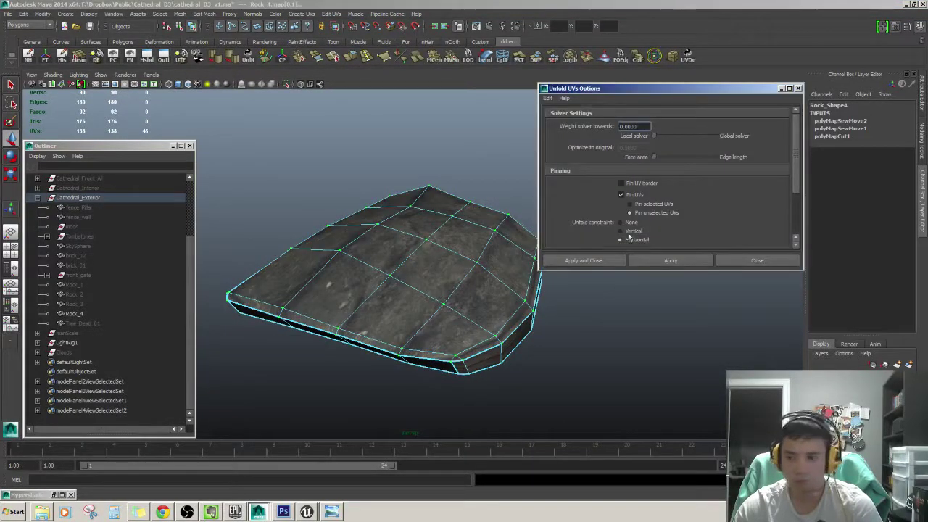
click(691, 262)
click(754, 261)
scroll(747, 265, up, 2)
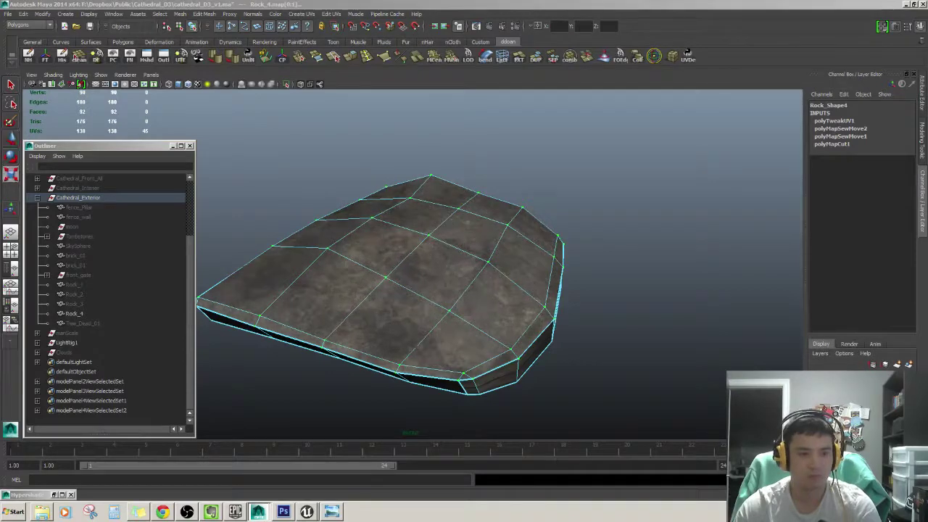
Select the whole underside of Rock_4, convert it to UVs and unfold them.
alt+drag(515, 270, 439, 250)
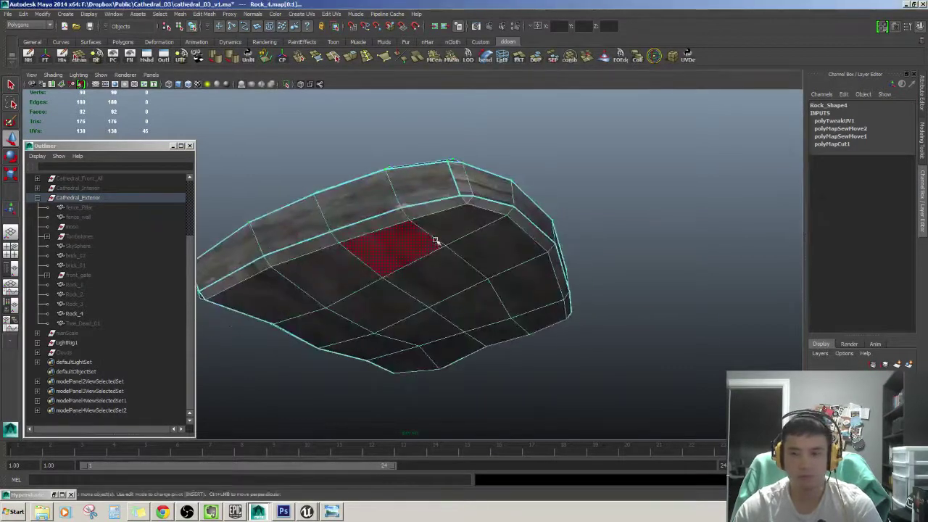
click(439, 250)
shift+double_click(497, 269)
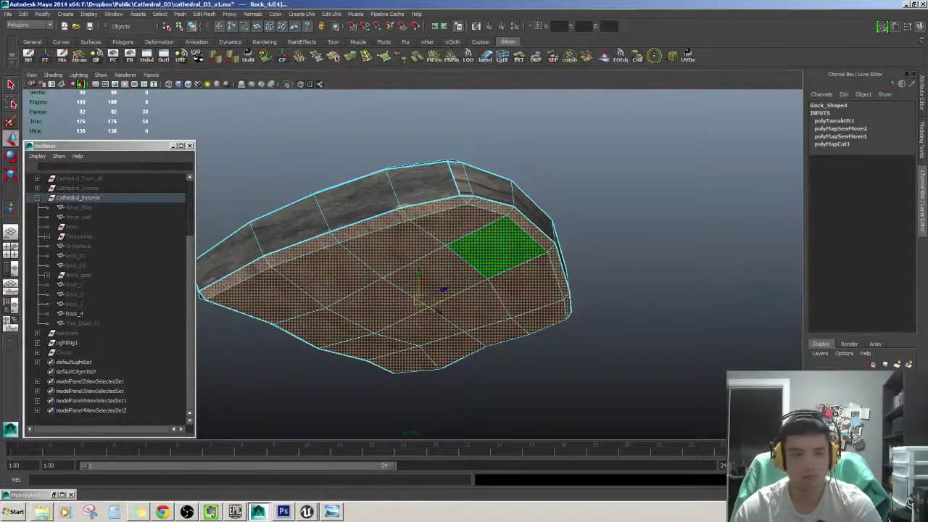
key(ctrl+F12)
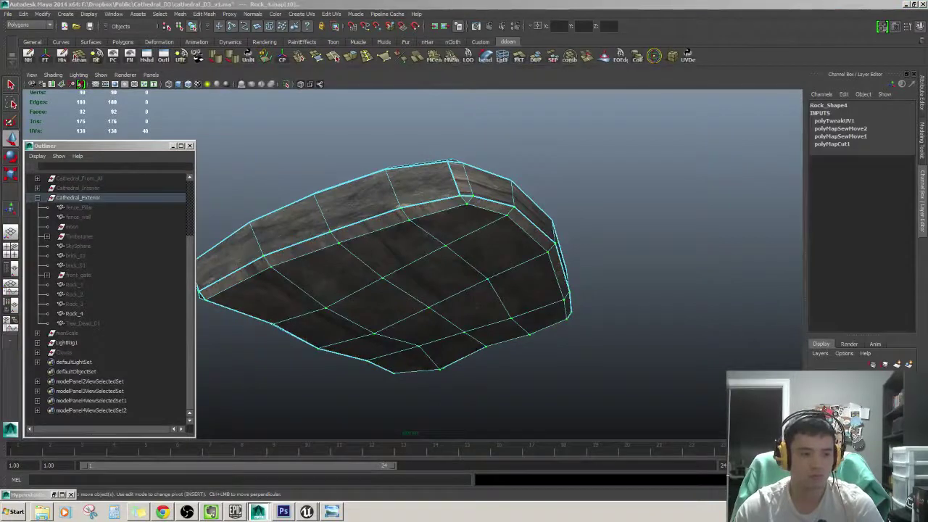
key(ctrl+shift+u)
click(662, 263)
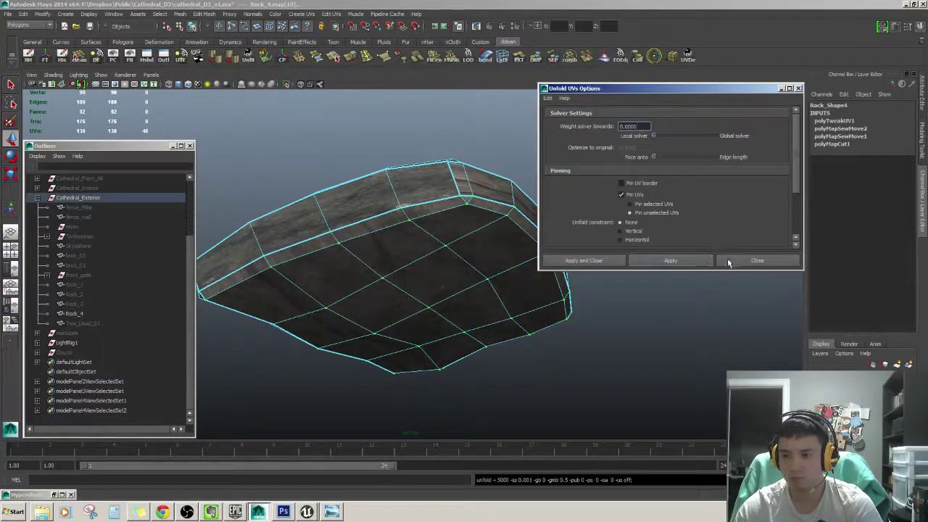
alt+drag(411, 214, 392, 219)
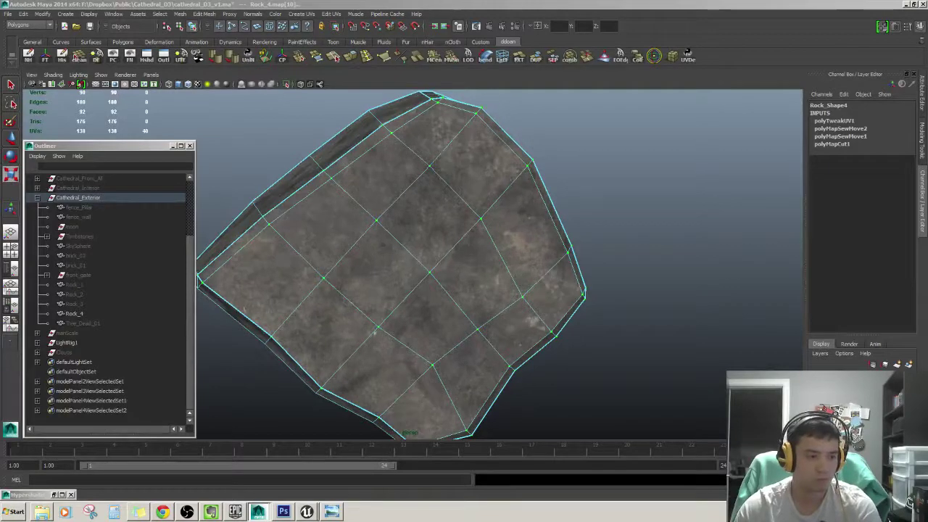
Select two side edges on Rock_4 and sew the UVs along them.
key(F11)
mouse_move(422, 240)
alt+mouse_down()
mouse_move(408, 280)
mouse_move(425, 234)
alt+mouse_up()
double_click(396, 217)
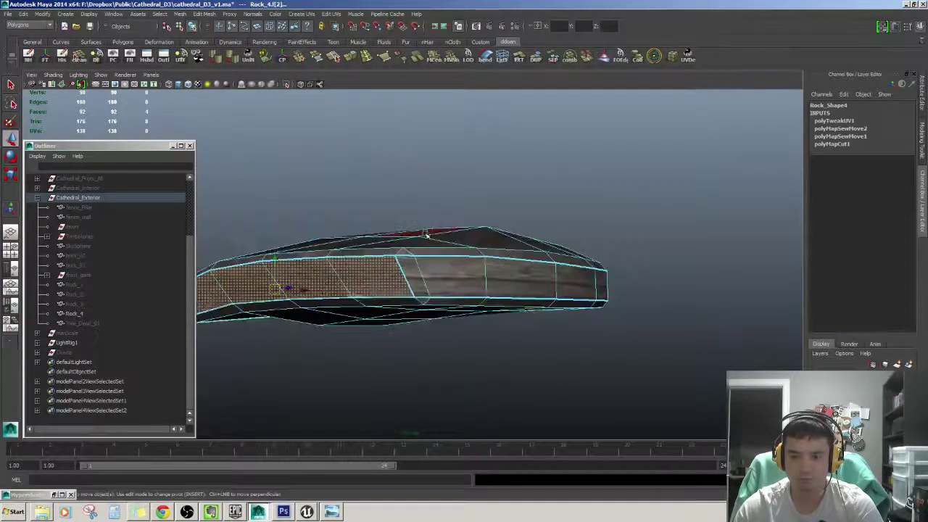
key(F10)
click(407, 275)
mouse_move(493, 281)
alt+mouse_down()
mouse_move(482, 264)
mouse_move(413, 284)
alt+mouse_up()
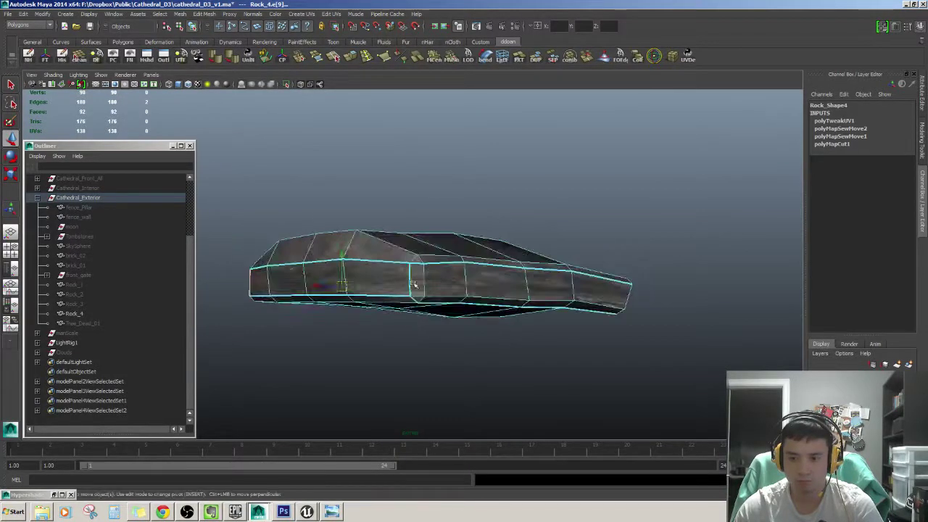
shift+click(410, 281)
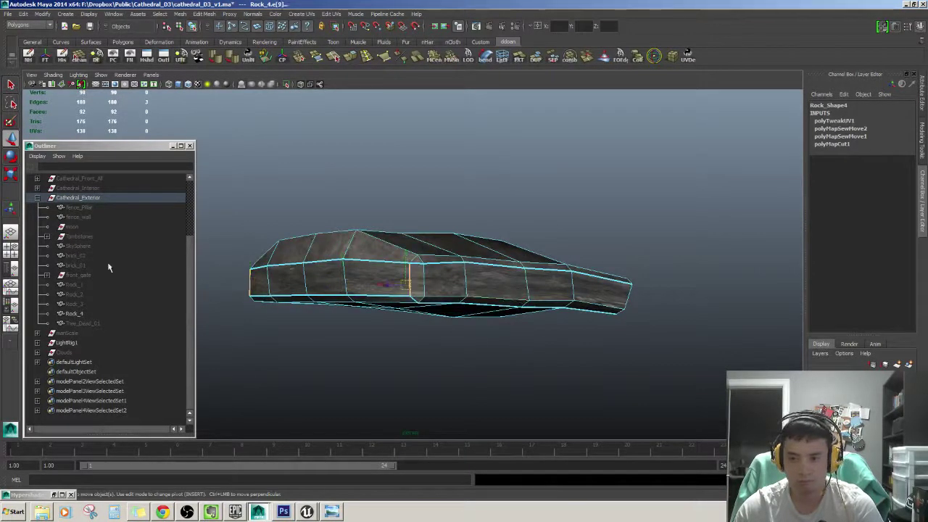
click(478, 290)
mouse_move(479, 290)
alt+mouse_down()
mouse_move(355, 297)
mouse_move(407, 288)
alt+mouse_up()
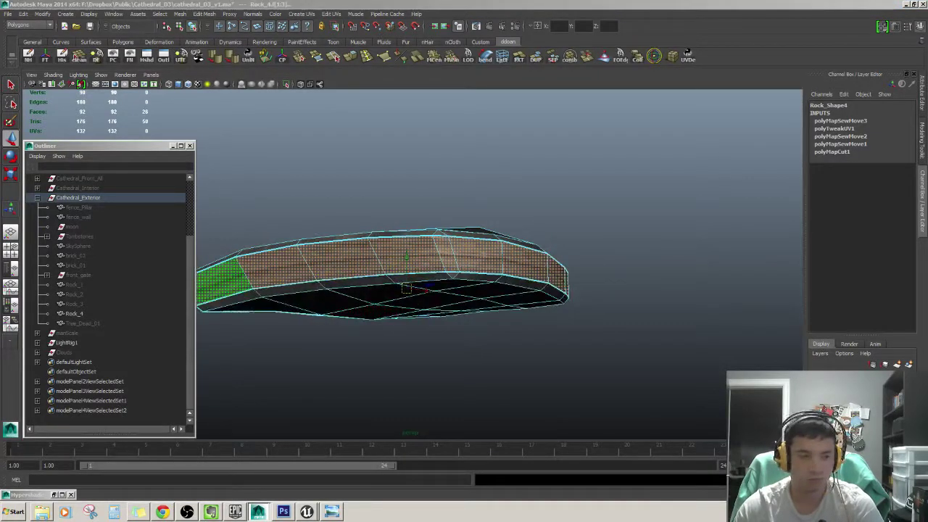
Select a rim edge on Rock_4 and cut a UV seam along it.
click(435, 290)
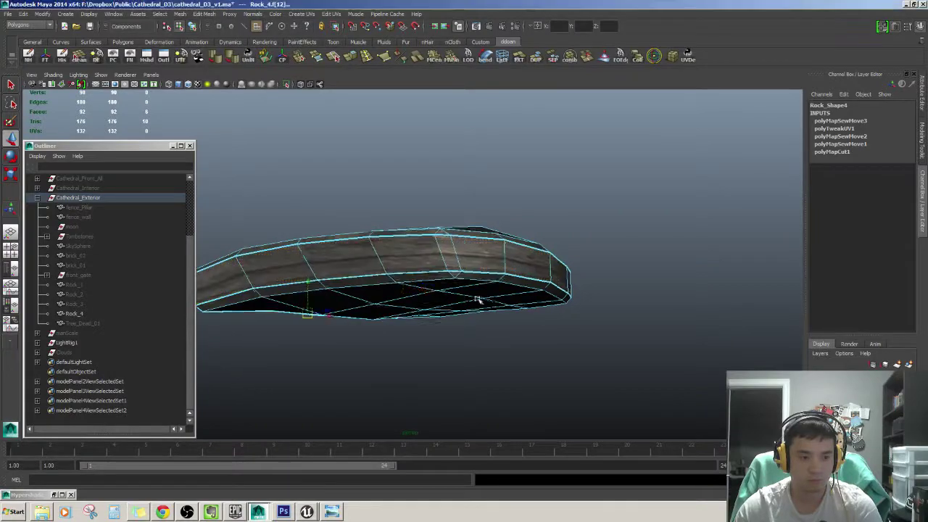
alt+right_drag(474, 300, 427, 306)
alt+drag(427, 306, 473, 238)
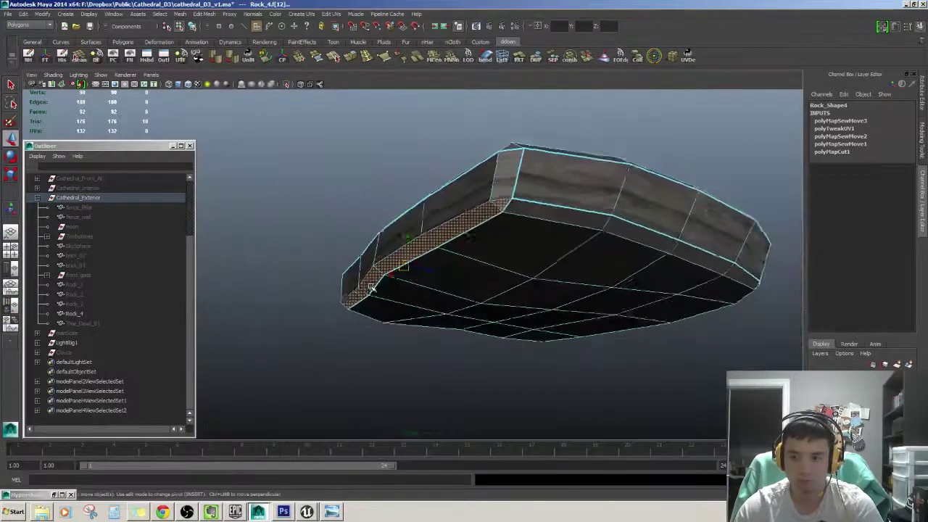
click(473, 238)
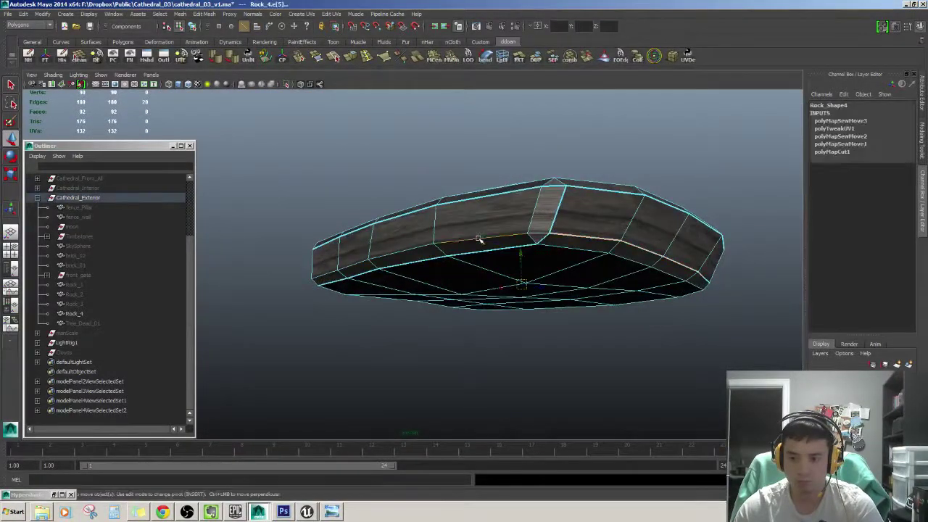
alt+drag(479, 239, 549, 263)
shift+right_drag(549, 262, 419, 317)
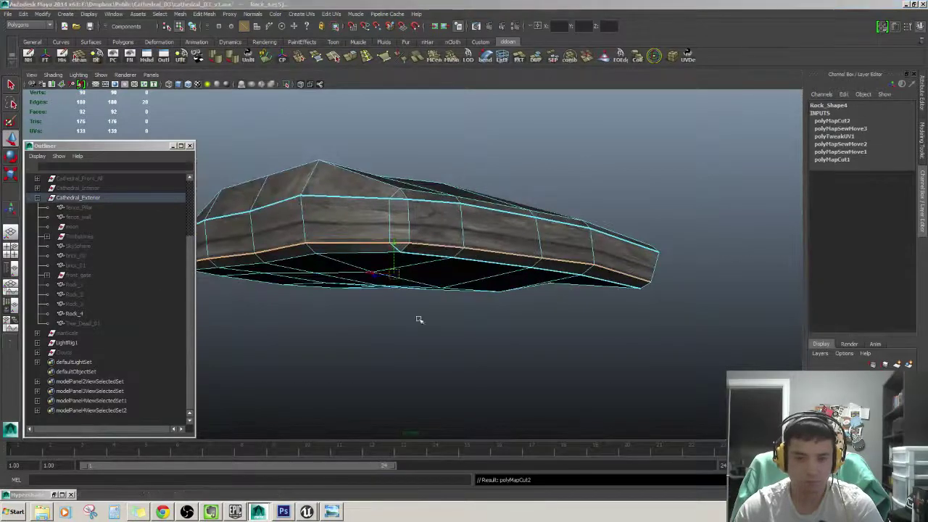
Select another underside rim edge and sew the UVs back together along it.
alt+drag(418, 316, 456, 285)
click(366, 192)
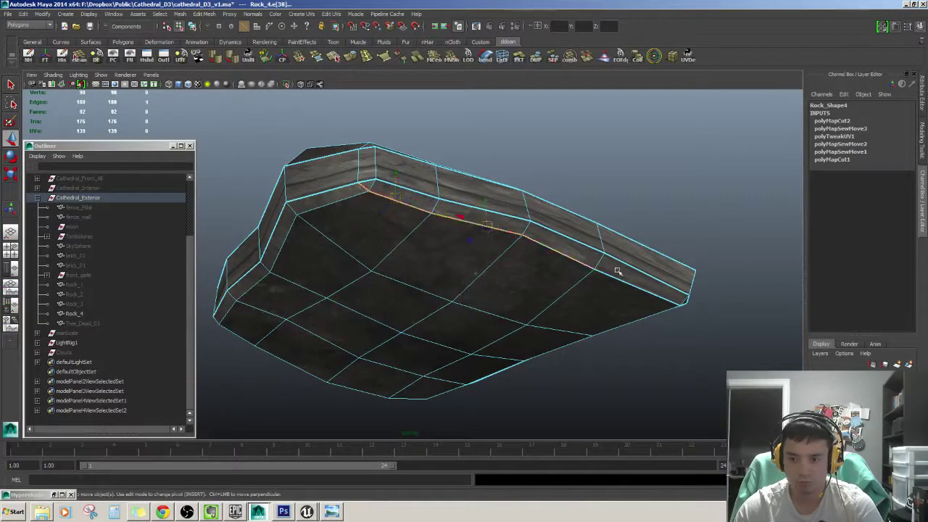
mouse_move(620, 278)
alt+mouse_down()
mouse_move(621, 286)
mouse_move(589, 222)
alt+mouse_up()
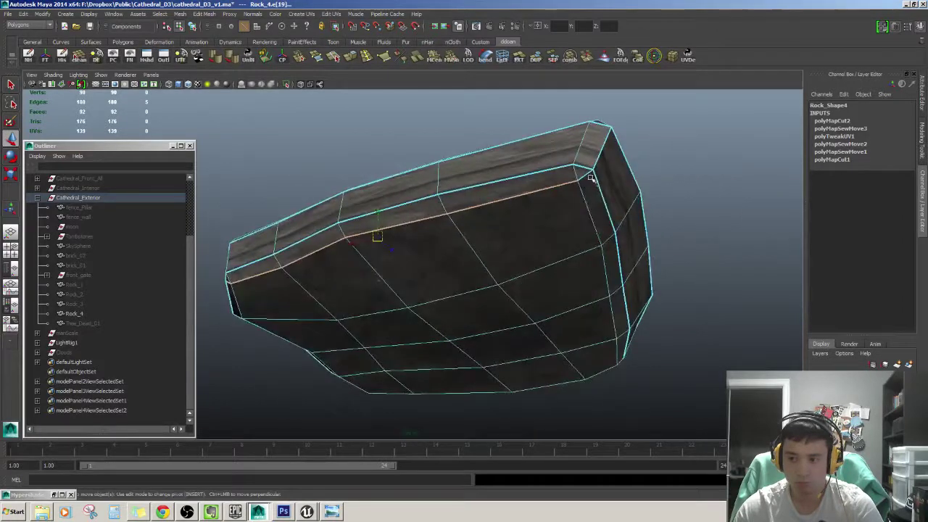
shift+right_drag(356, 260, 471, 266)
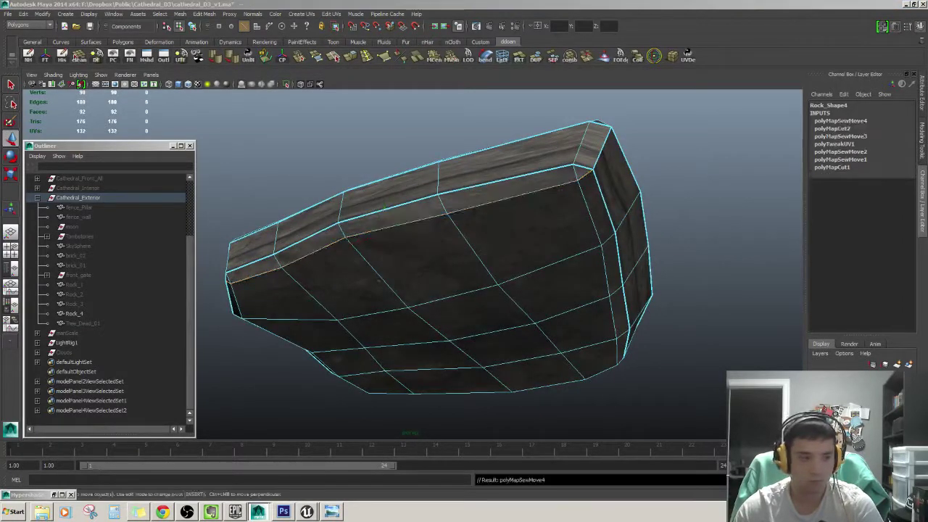
Convert Rock_4's underside faces to UVs, unfold them, and return to object mode.
key(F11)
click(472, 267)
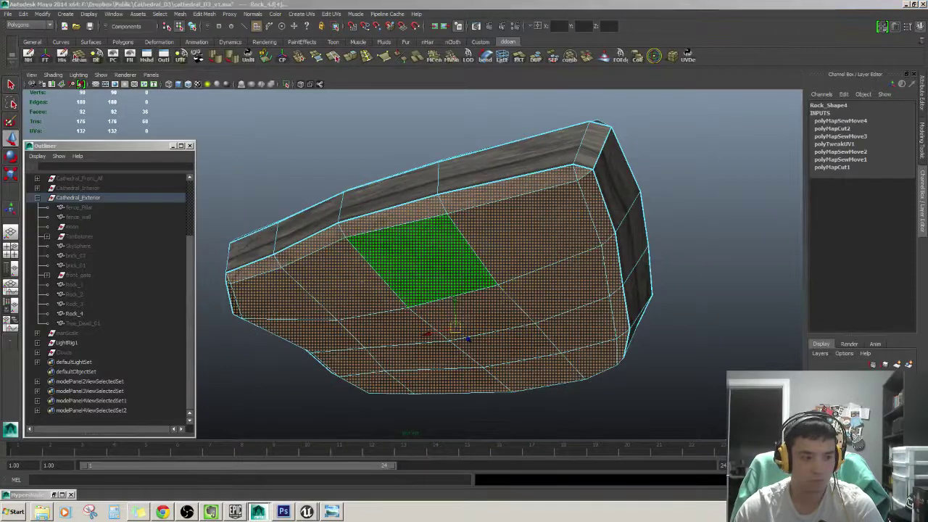
key(F12)
key(u)
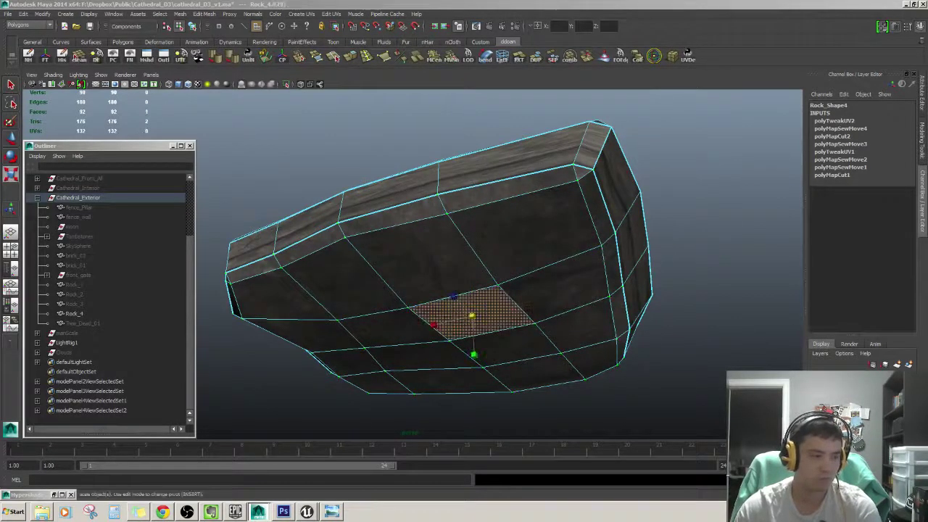
key(w)
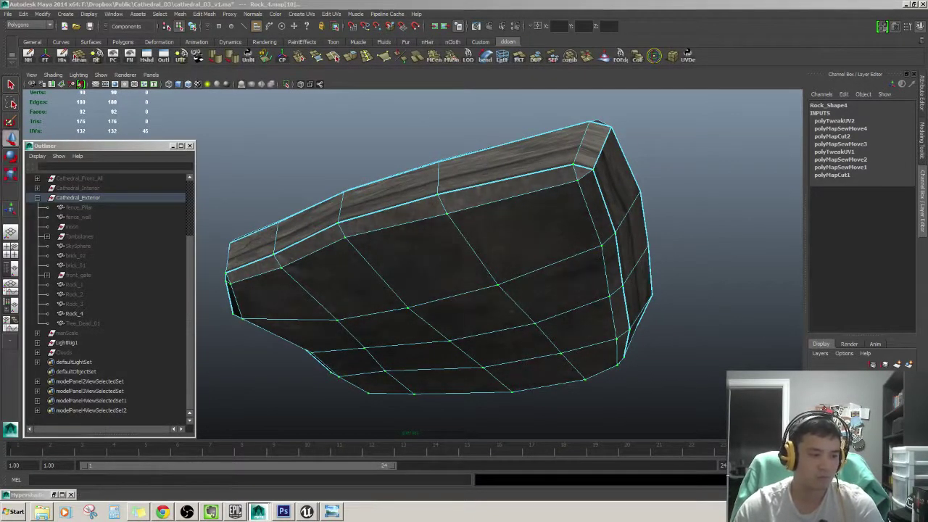
alt+drag(537, 239, 501, 241)
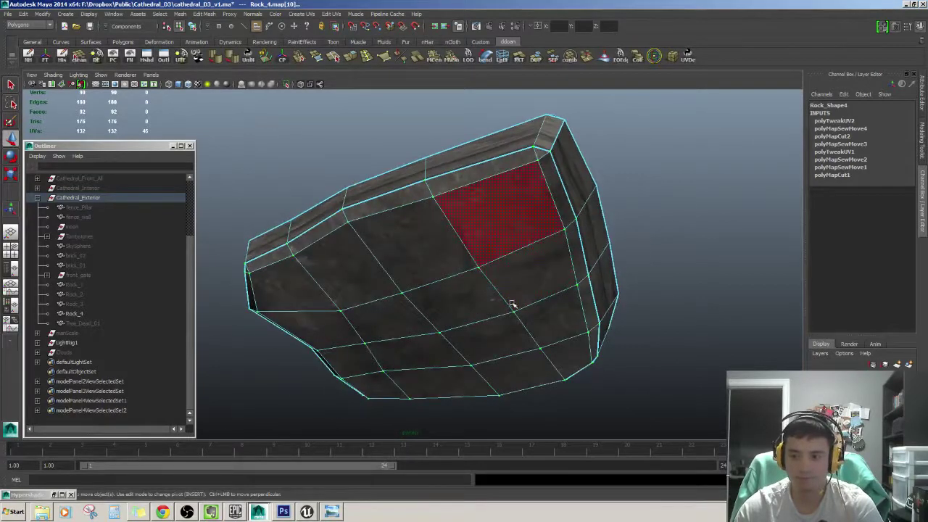
key(F8)
alt+drag(511, 304, 534, 291)
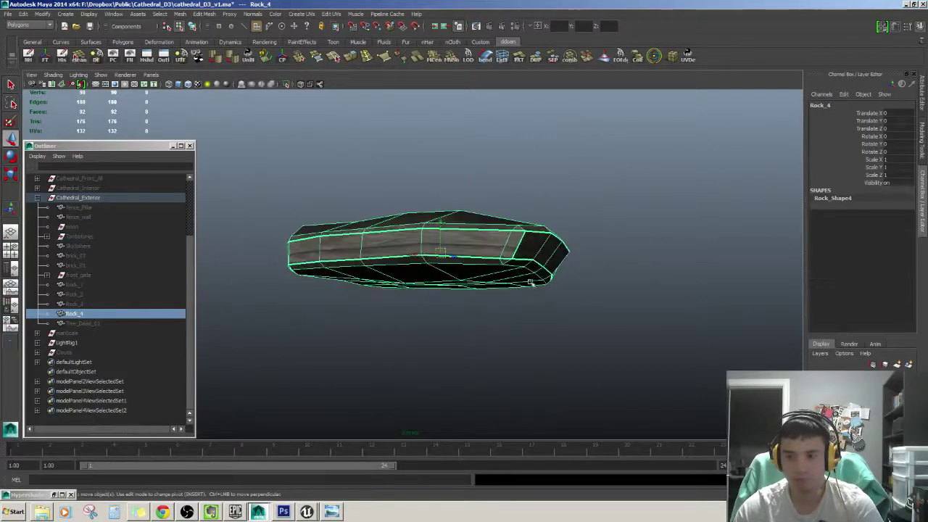
Select Rock_4's side-band faces, convert them to UVs and unfold them, then return to object mode.
key(F11)
mouse_move(276, 226)
mouse_down()
mouse_move(551, 265)
mouse_move(568, 311)
mouse_up()
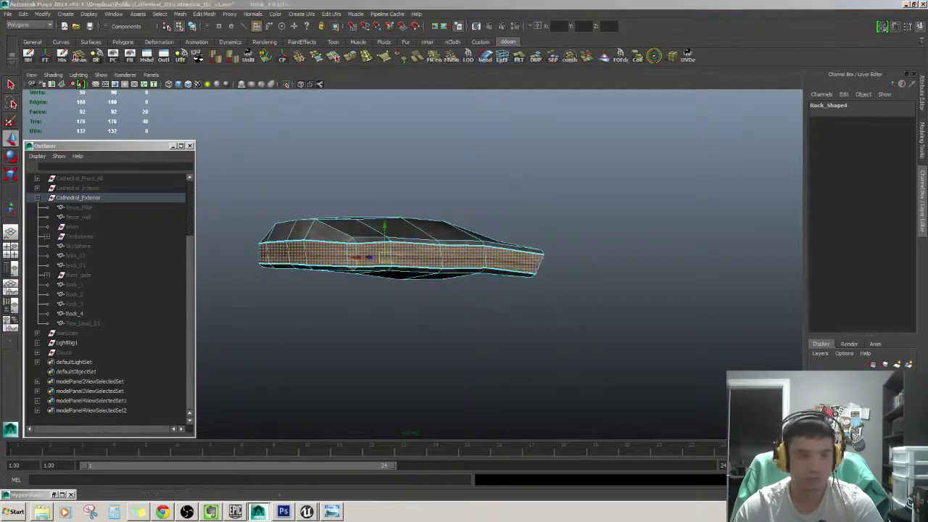
key(ctrl+F12)
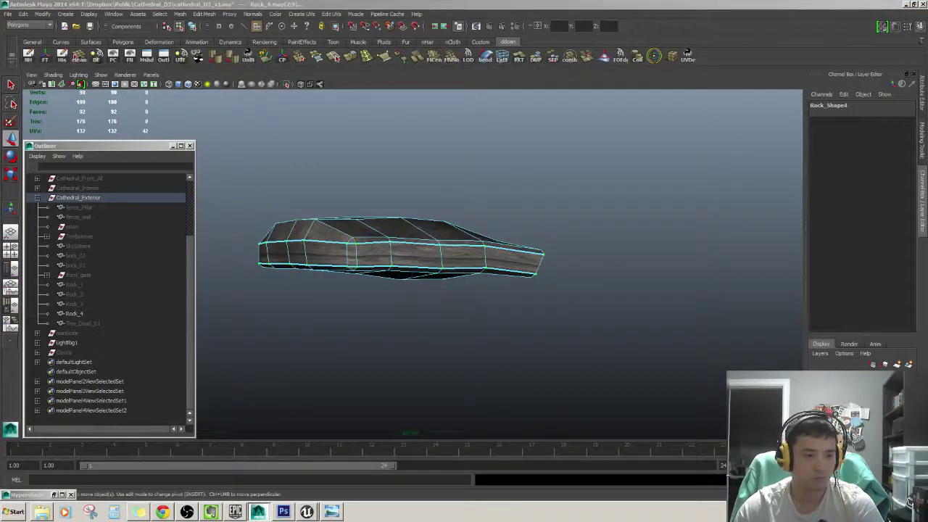
click(620, 260)
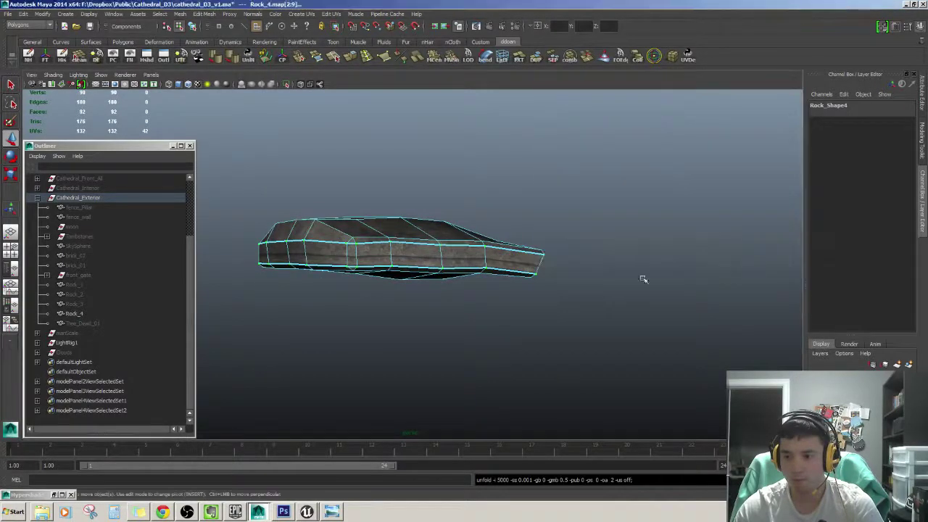
scroll(642, 275, up, 3)
key(ctrl+z)
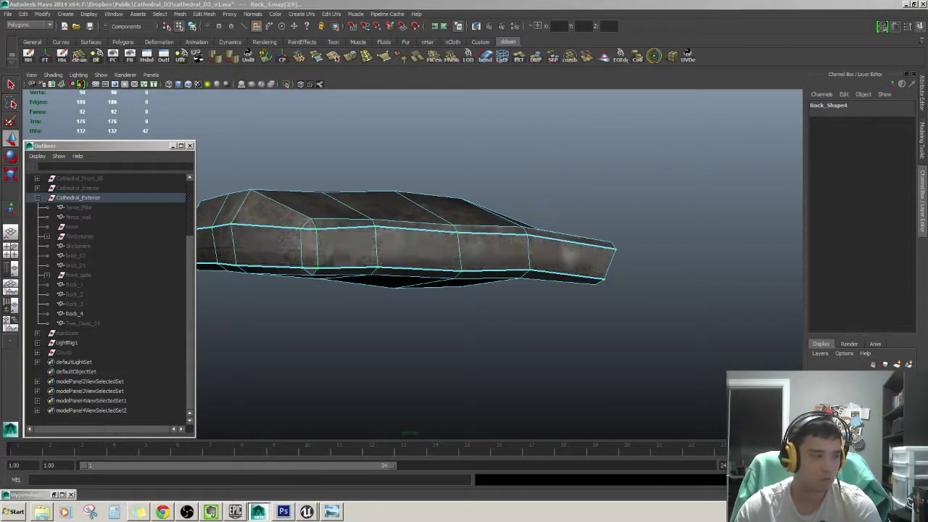
mouse_move(350, 361)
alt+mouse_down()
mouse_move(406, 306)
mouse_move(344, 274)
mouse_move(350, 319)
alt+mouse_up()
key(F8)
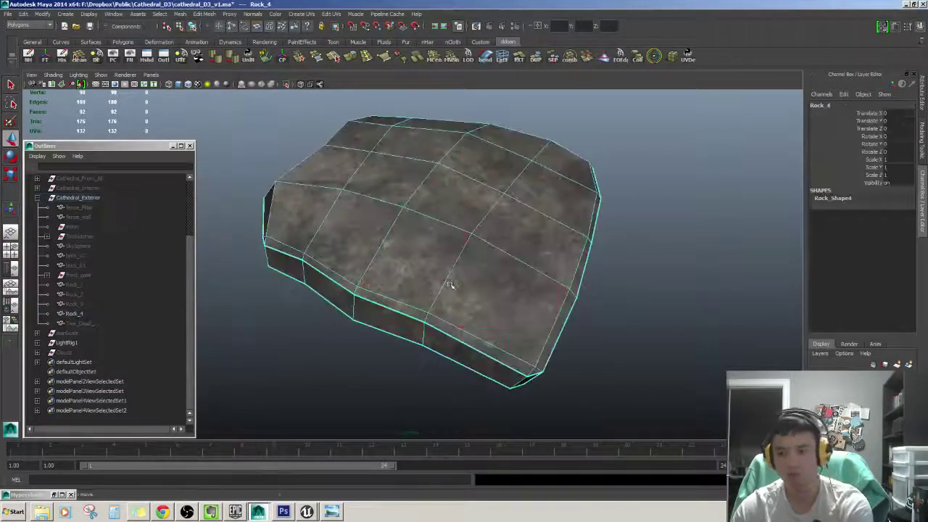
mouse_move(531, 307)
alt+mouse_down()
mouse_move(425, 269)
mouse_move(401, 297)
alt+mouse_up()
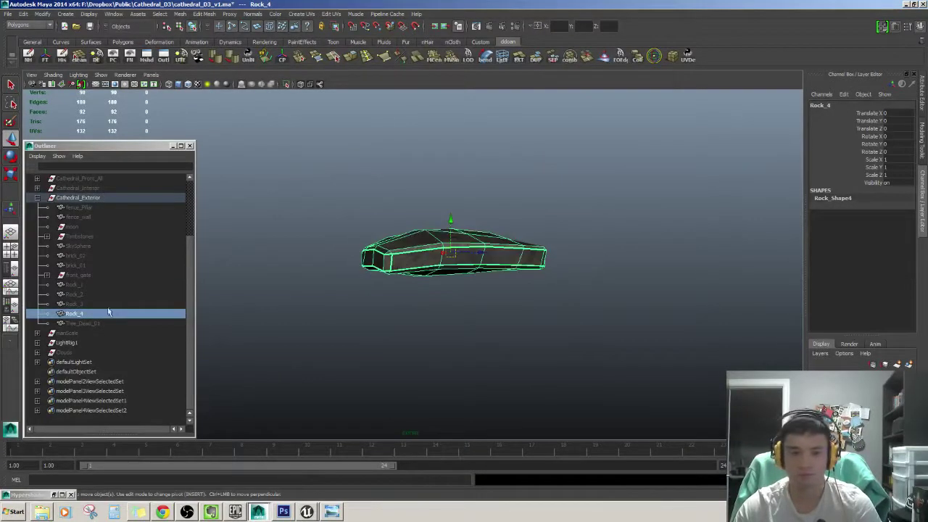
Select Rock_1 through Rock_4 in the Outliner and unhide them.
click(72, 284)
shift+click(86, 314)
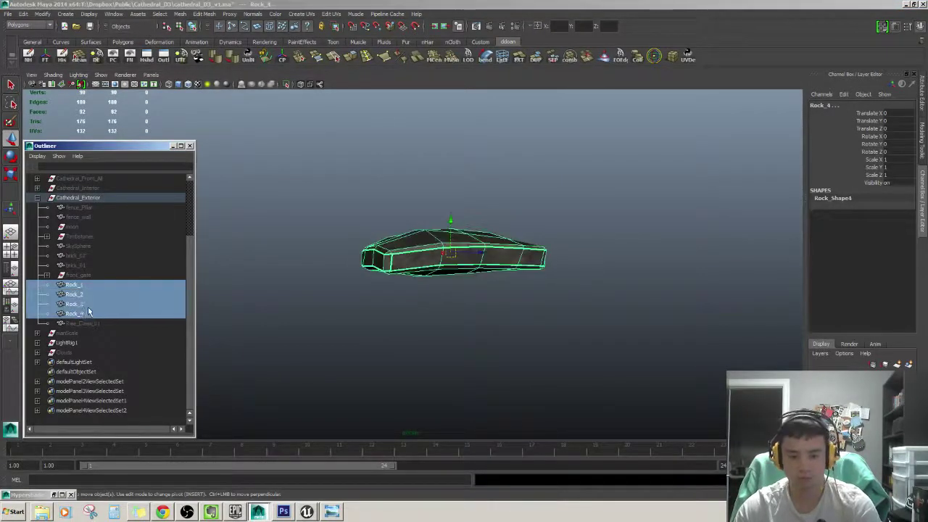
key(shift+h)
click(515, 385)
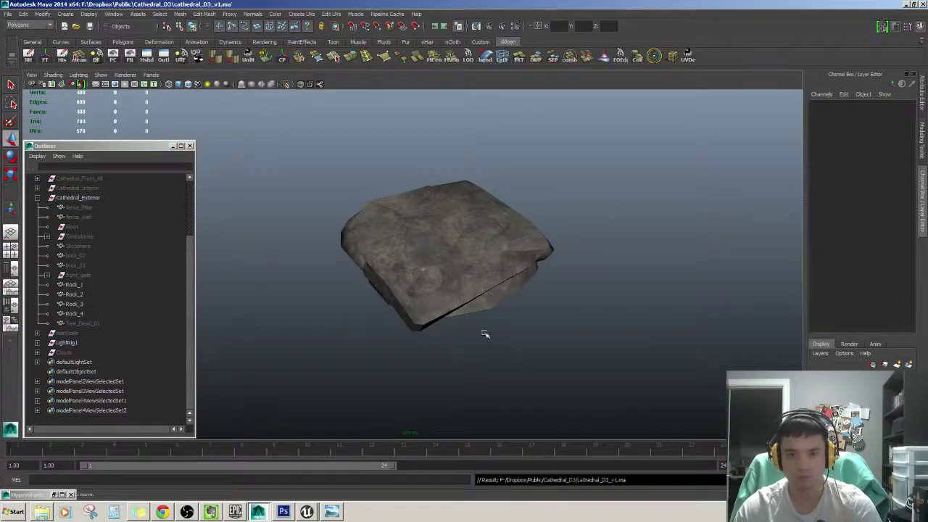
Select Rock_1 alone and start File > Export Selection.
click(74, 285)
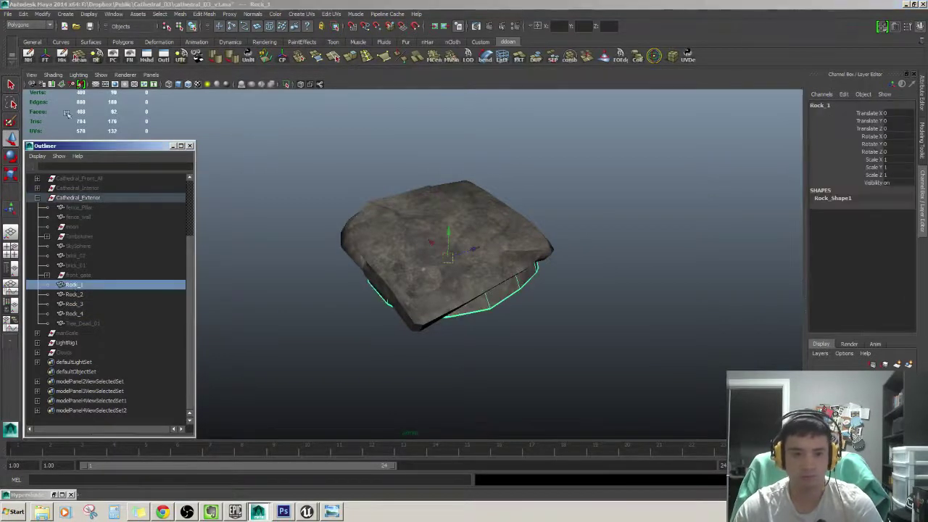
click(9, 14)
click(44, 123)
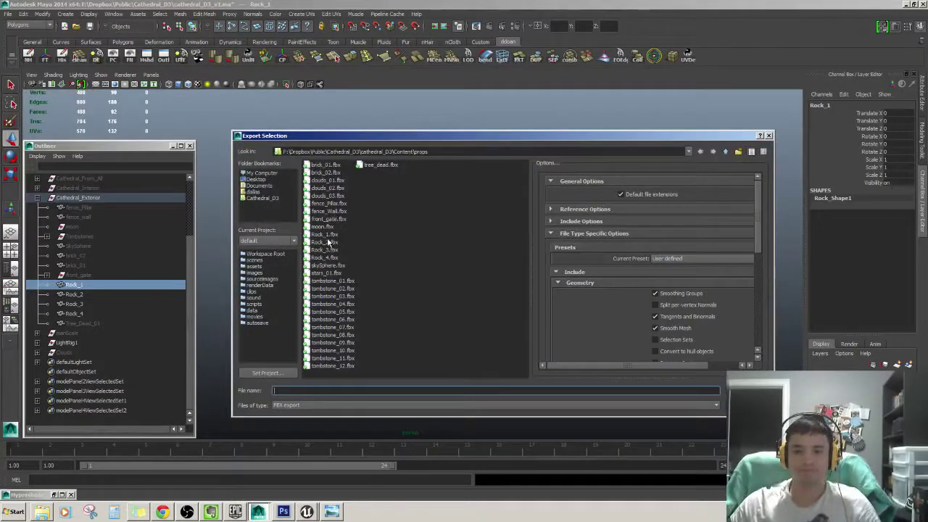
Export Rock_1 and Rock_2 as FBX, overwriting Rock_1.fbx and Rock_2.fbx.
double_click(327, 235)
click(495, 290)
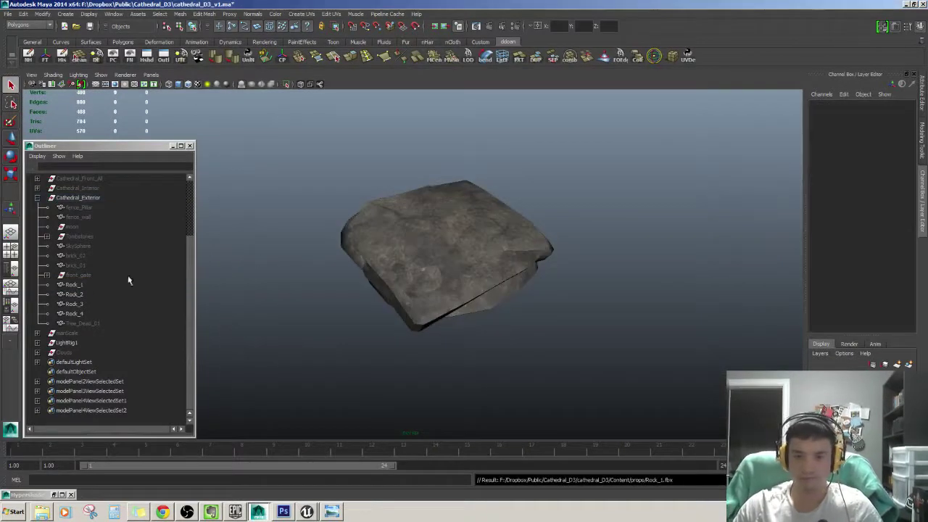
click(74, 294)
click(8, 13)
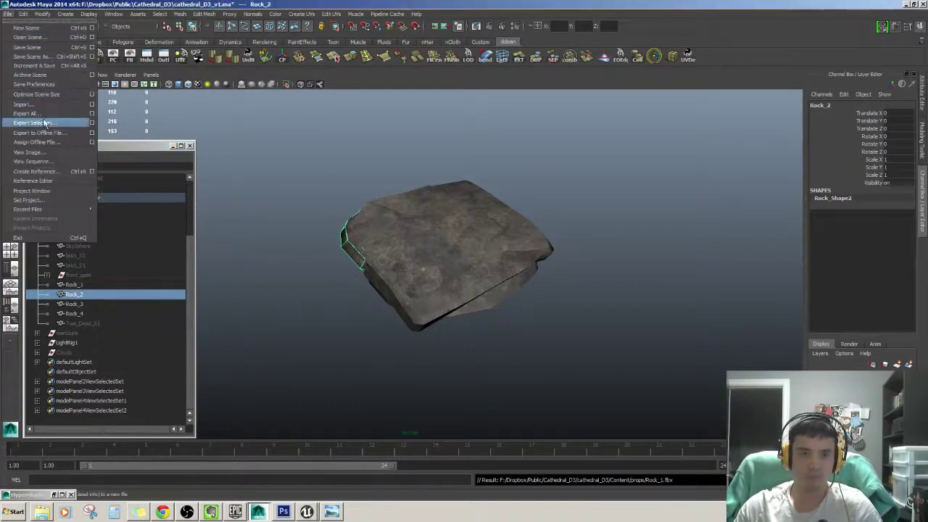
click(43, 121)
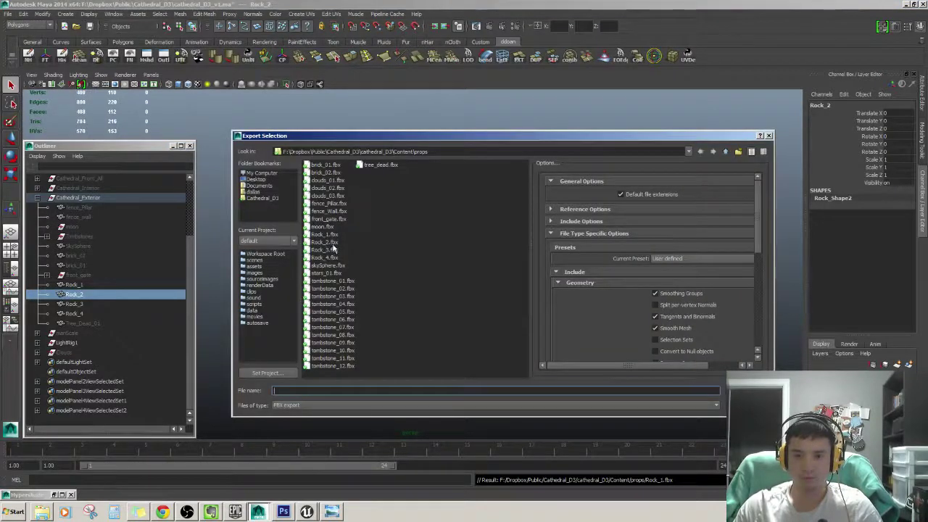
double_click(326, 242)
click(495, 290)
Export Rock_3 and Rock_4 as FBX, overwriting Rock_3.fbx and Rock_4.fbx.
click(84, 305)
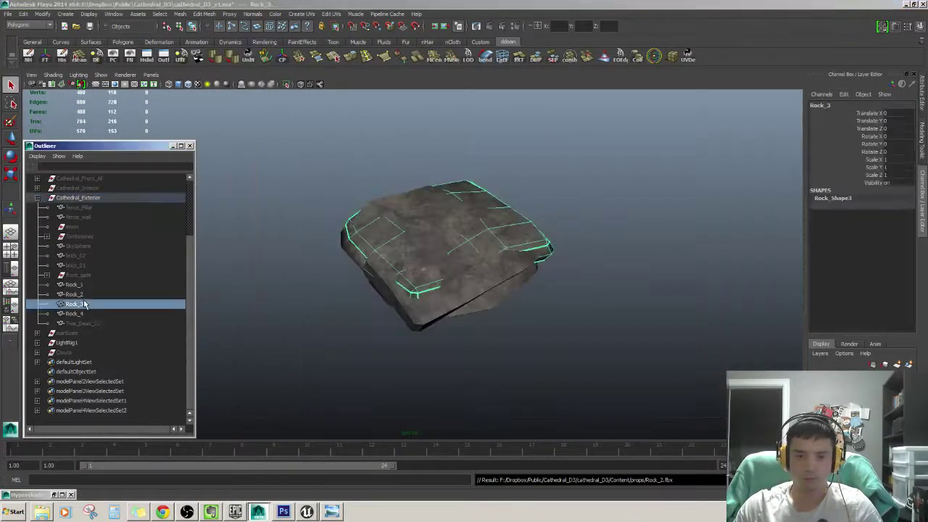
click(8, 13)
click(44, 120)
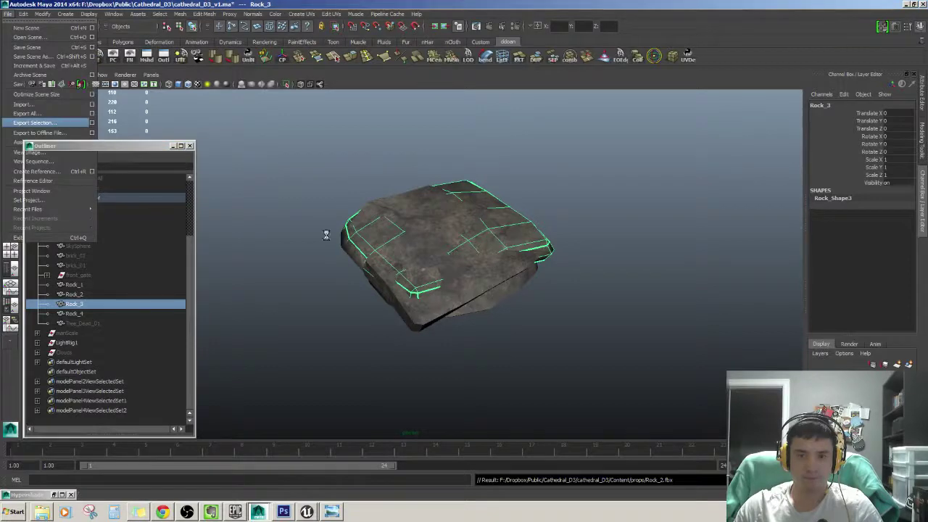
double_click(324, 249)
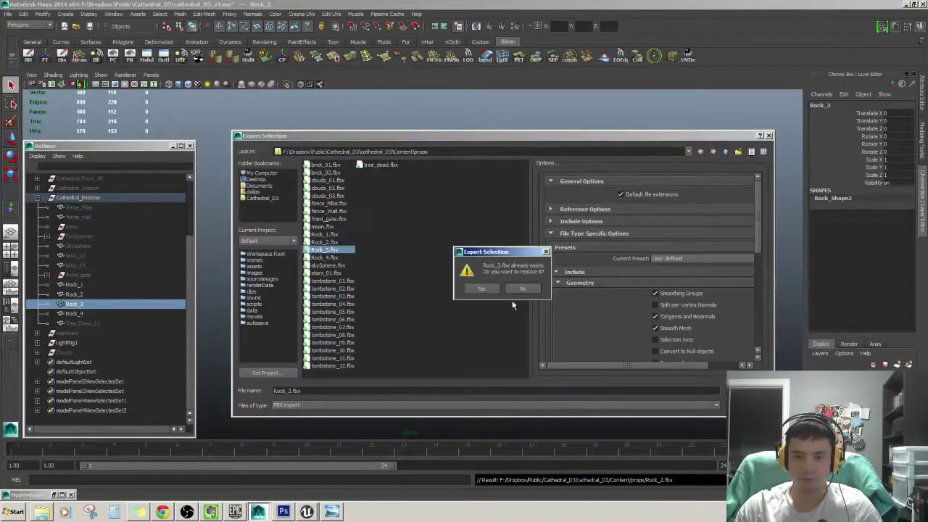
click(491, 291)
click(76, 313)
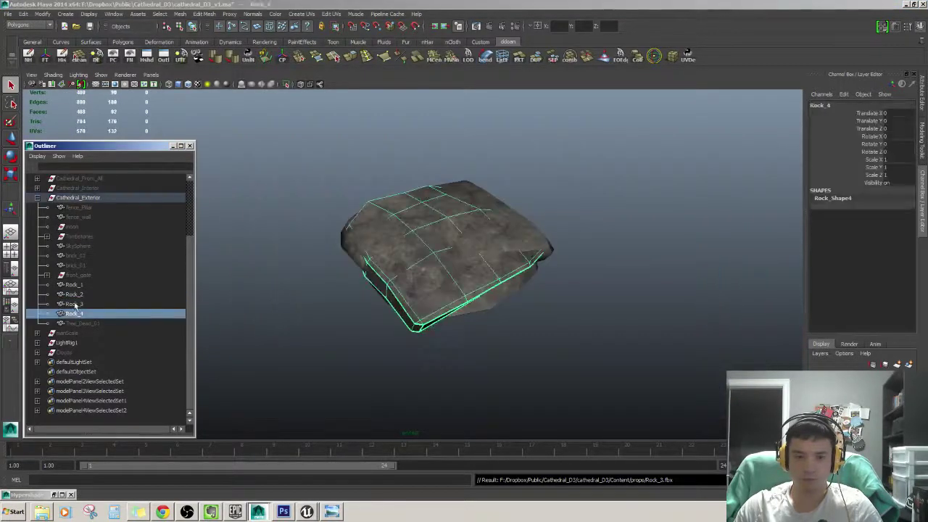
click(7, 14)
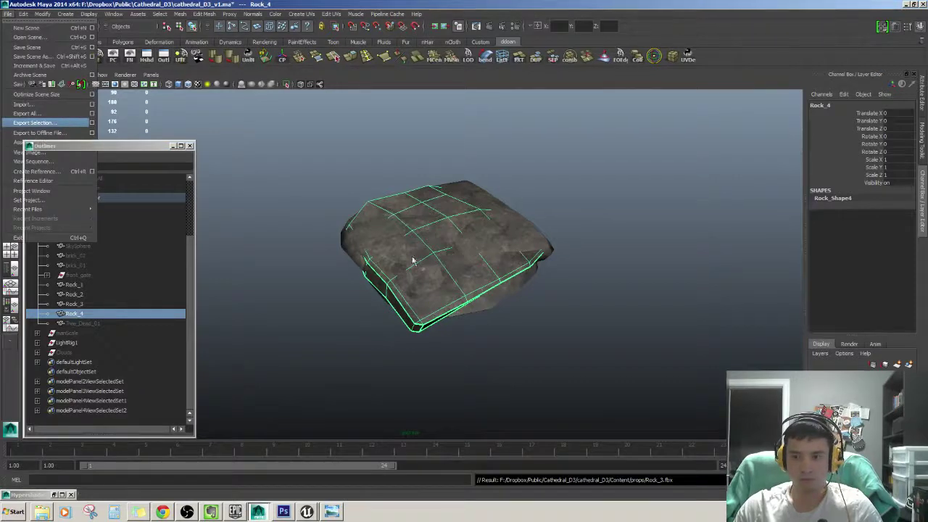
key(Return)
double_click(335, 259)
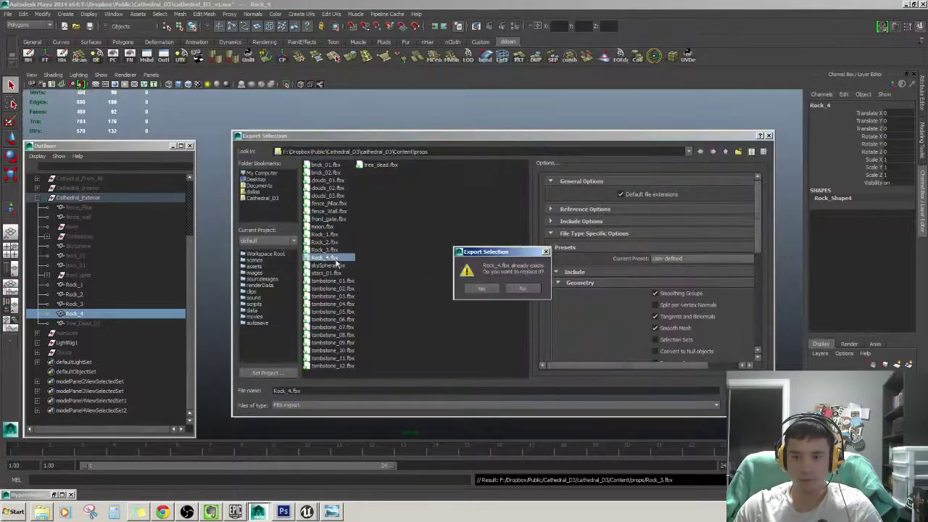
click(481, 290)
Switch from Maya to the Unreal Editor's Cathedral level.
mouse_move(527, 296)
alt+mouse_down()
mouse_move(568, 306)
mouse_move(515, 287)
alt+mouse_up()
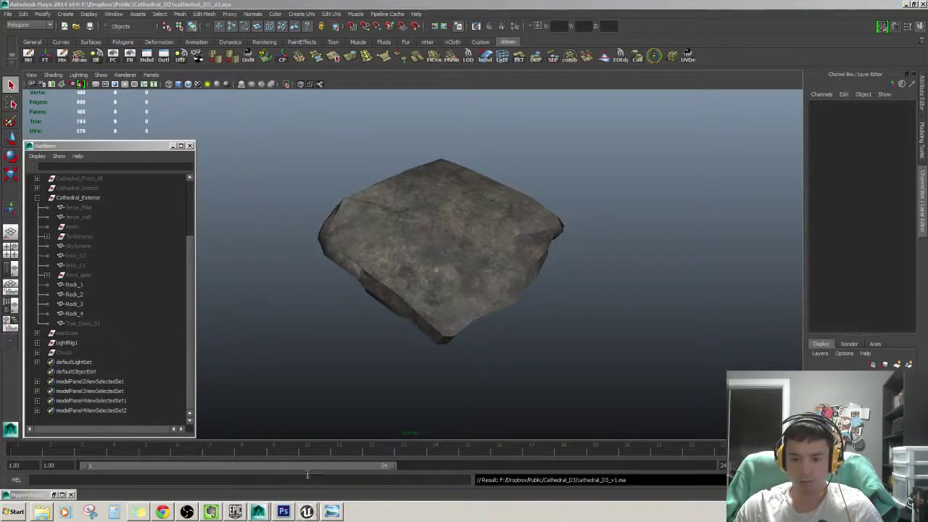
click(307, 512)
mouse_move(514, 316)
mouse_down()
mouse_move(522, 290)
mouse_move(523, 322)
mouse_up()
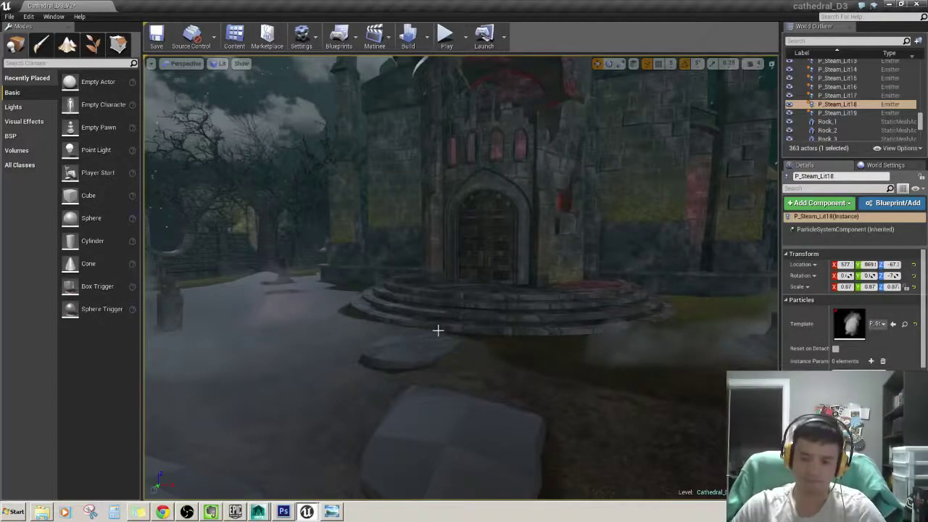
Open the Rock_1 static mesh from the Content > props folder in the Content Browser.
mouse_move(438, 327)
mouse_down()
mouse_move(428, 305)
mouse_move(437, 322)
mouse_up()
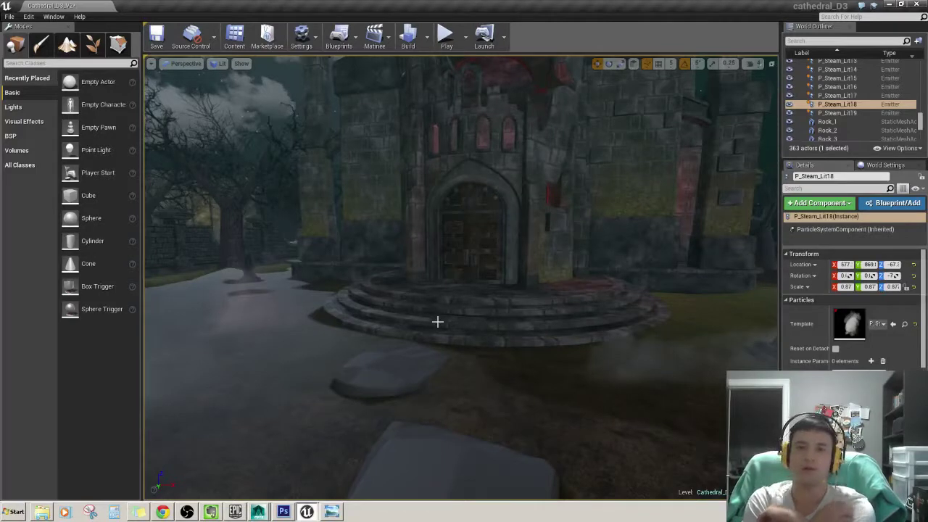
click(234, 37)
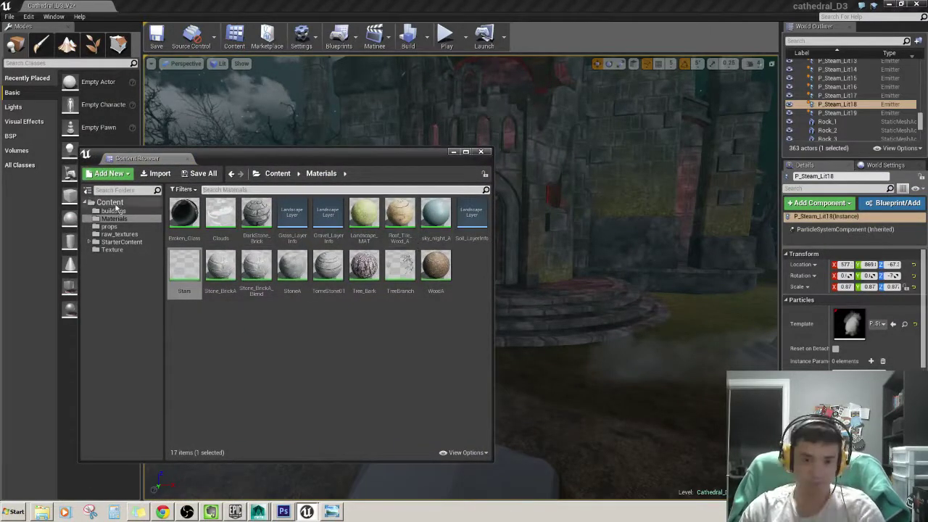
click(110, 202)
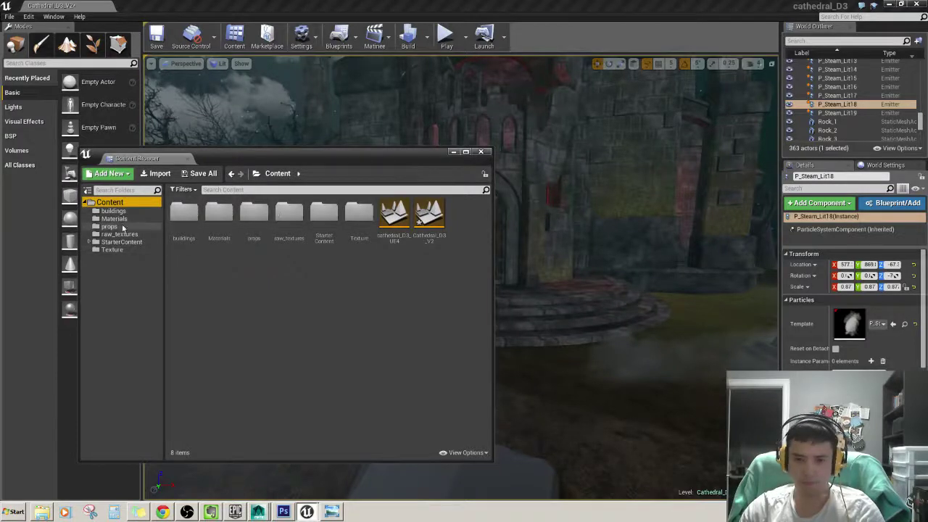
click(110, 226)
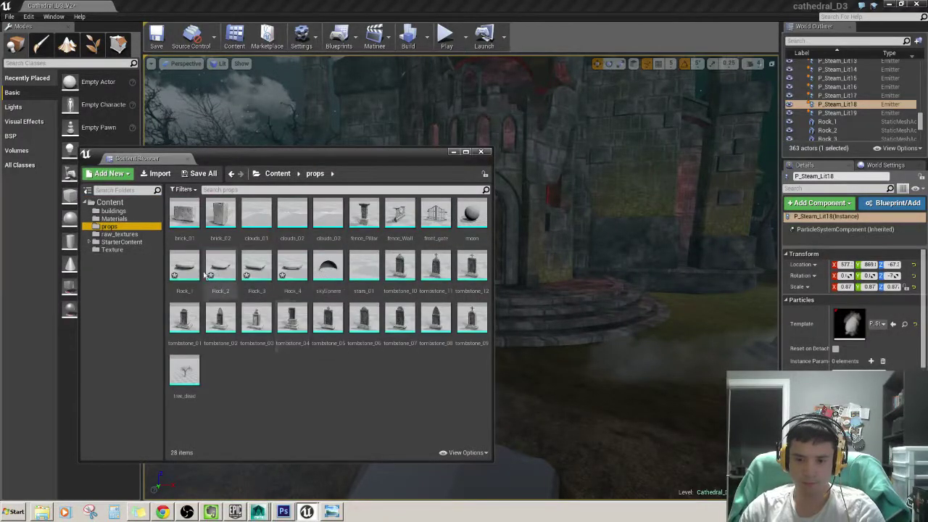
double_click(188, 266)
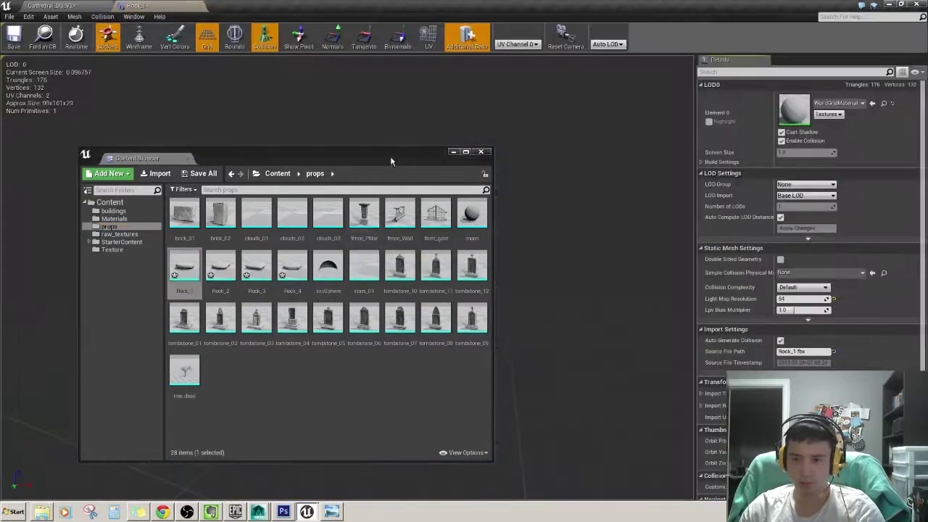
Assign TombStone01 to Rock_1's LOD0 Element 0 slot, save the mesh and close its editor.
drag(390, 161, 0, 173)
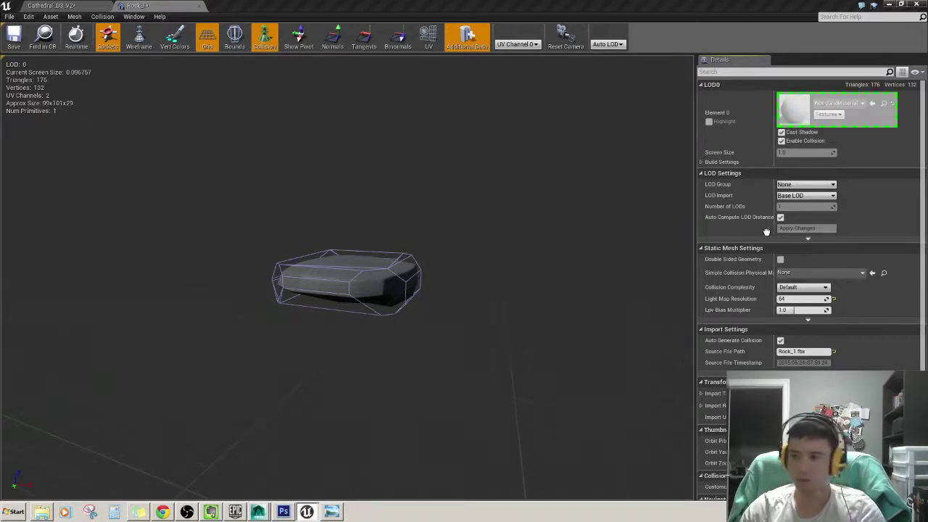
drag(0, 218, 794, 109)
drag(385, 319, 384, 392)
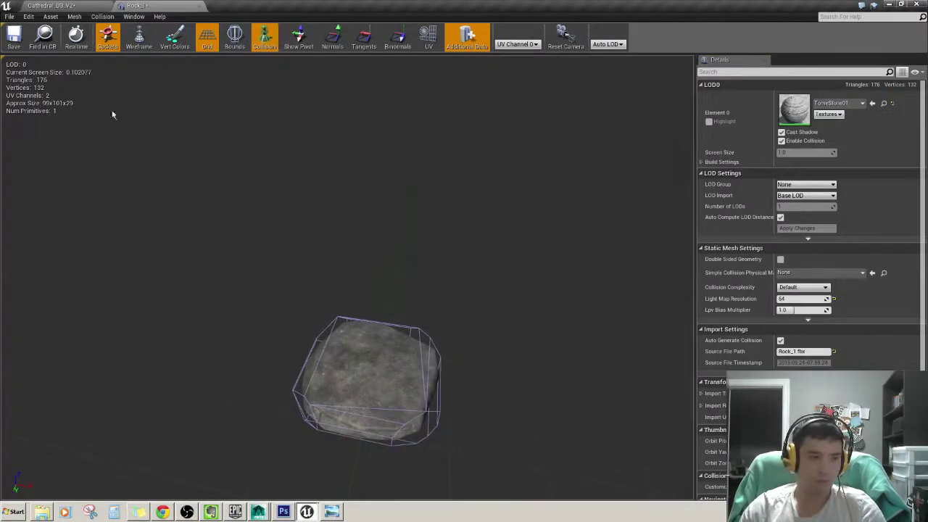
click(14, 43)
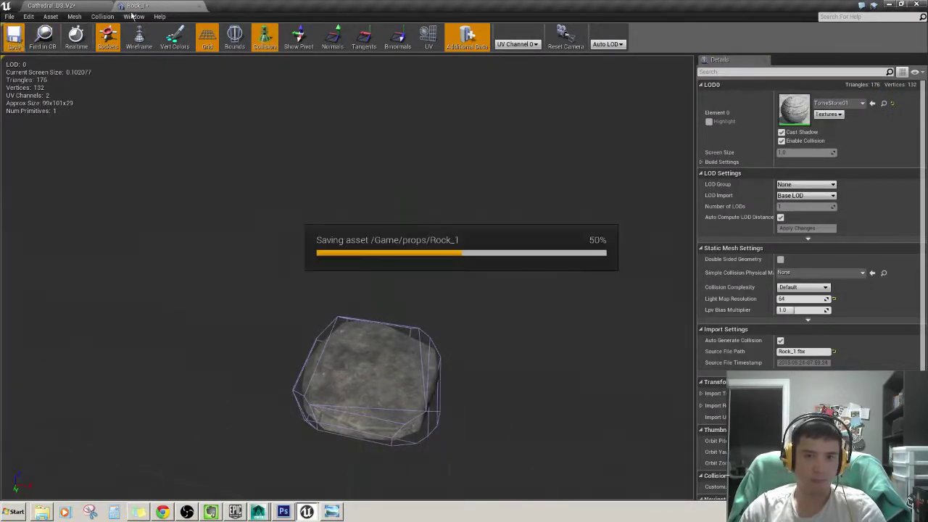
click(196, 5)
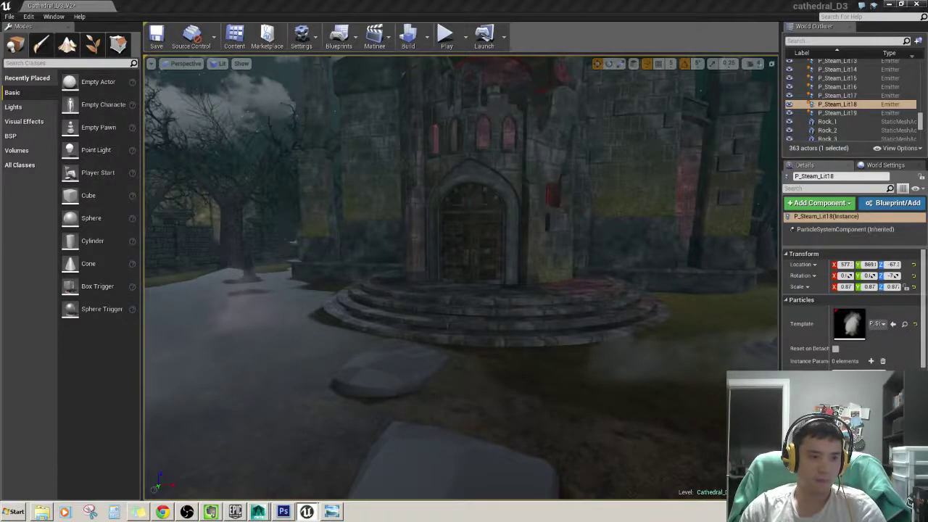
Drag TombStone01 onto the LOD0 material slot of Rock_2, Rock_3 and Rock_4.
key(alt+Tab)
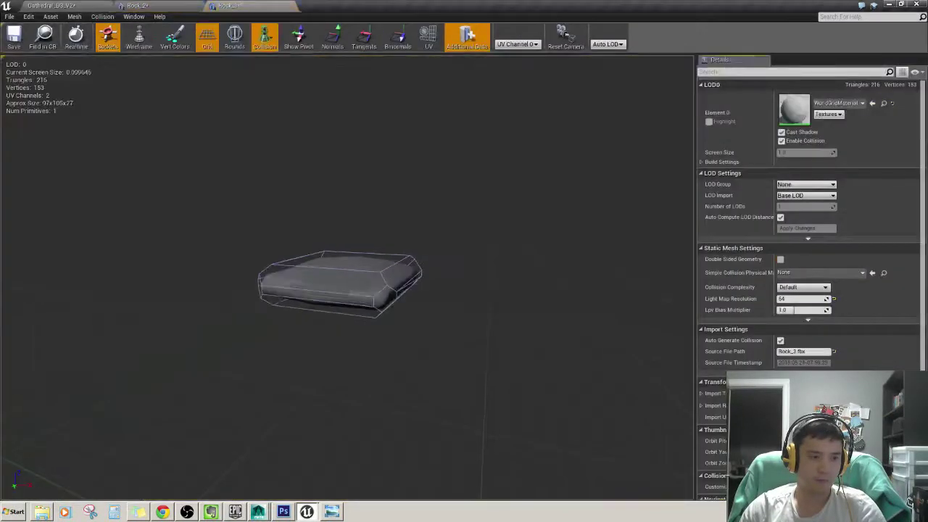
click(130, 6)
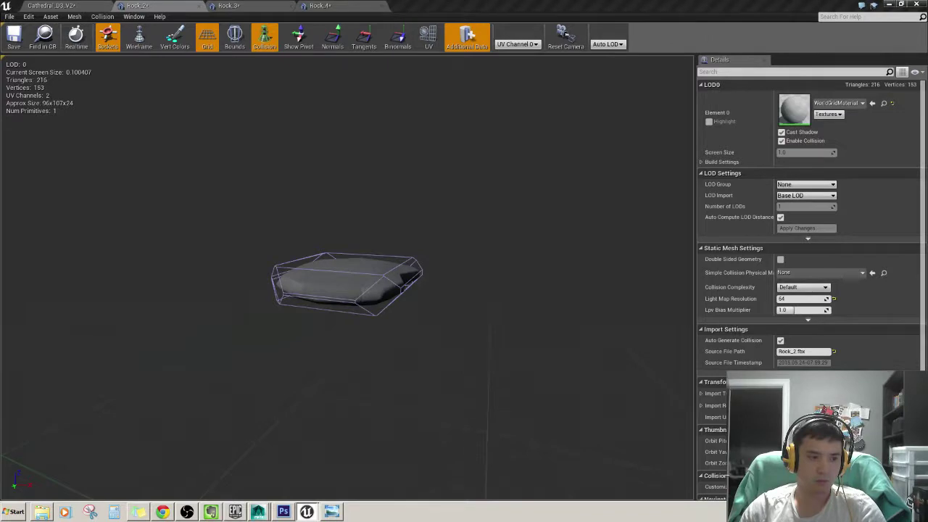
drag(927, 109, 794, 109)
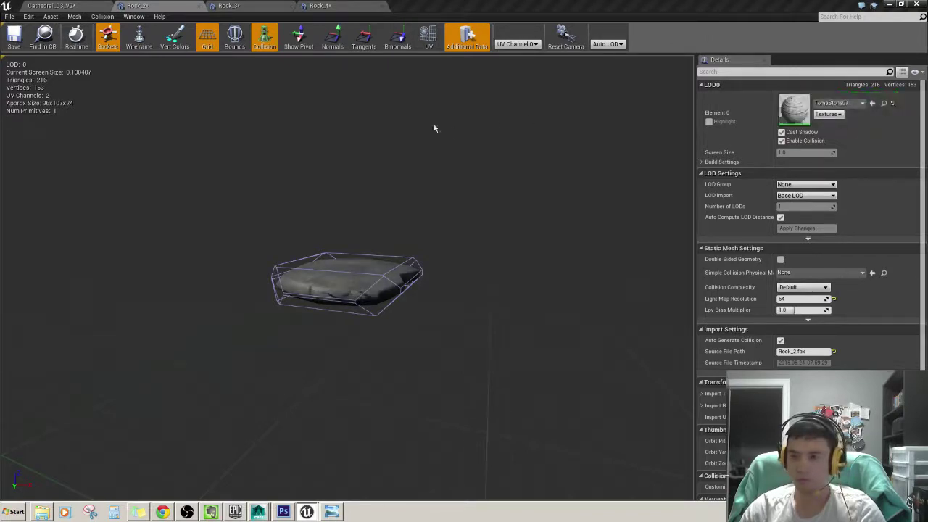
click(230, 6)
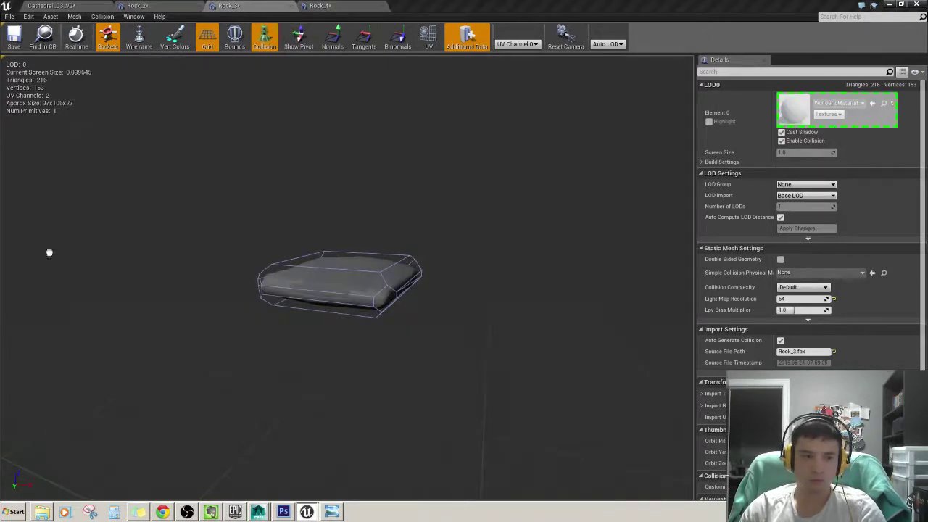
drag(927, 109, 794, 109)
click(319, 5)
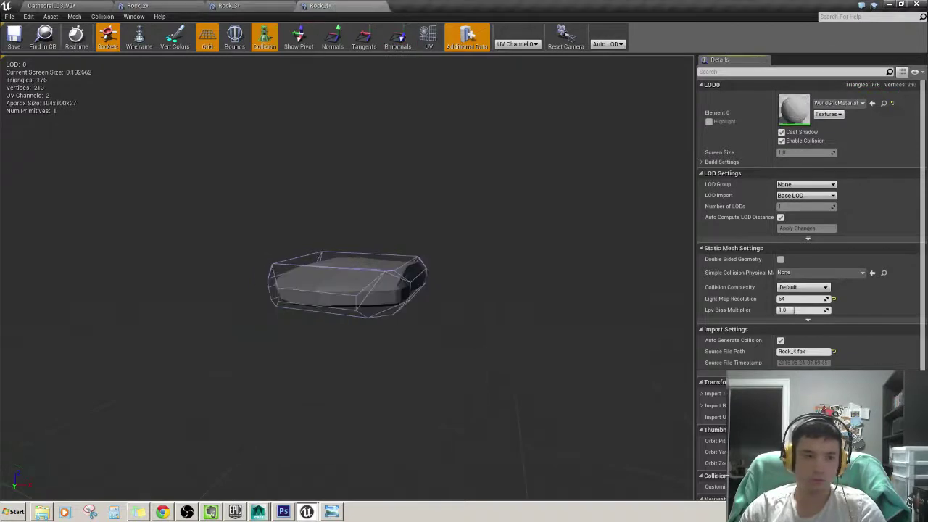
drag(927, 108, 794, 108)
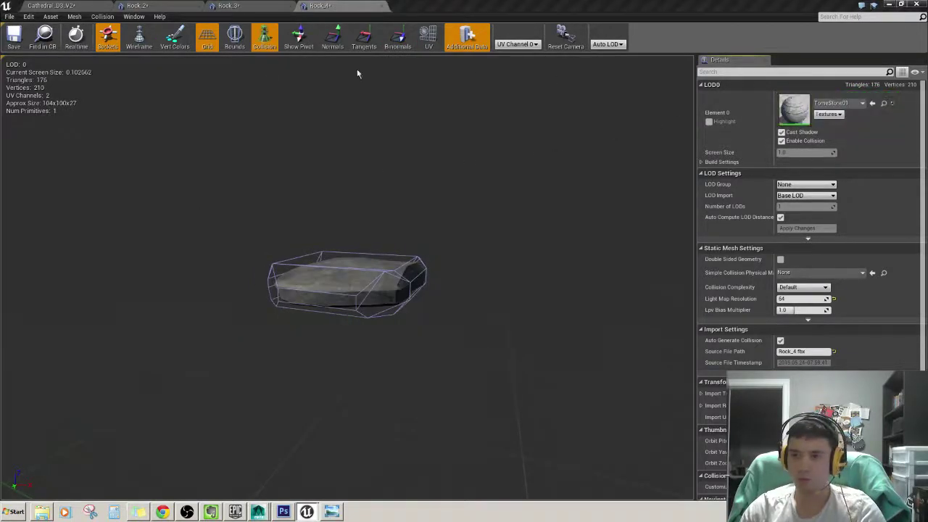
Save the Rock_4, Rock_3 and Rock_2 meshes and close their editor tabs.
click(14, 36)
click(229, 6)
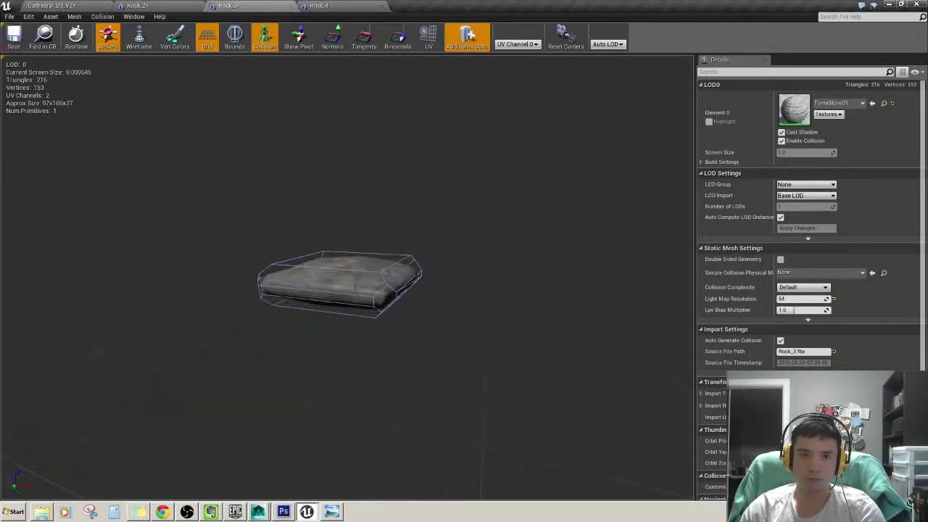
click(17, 43)
click(145, 7)
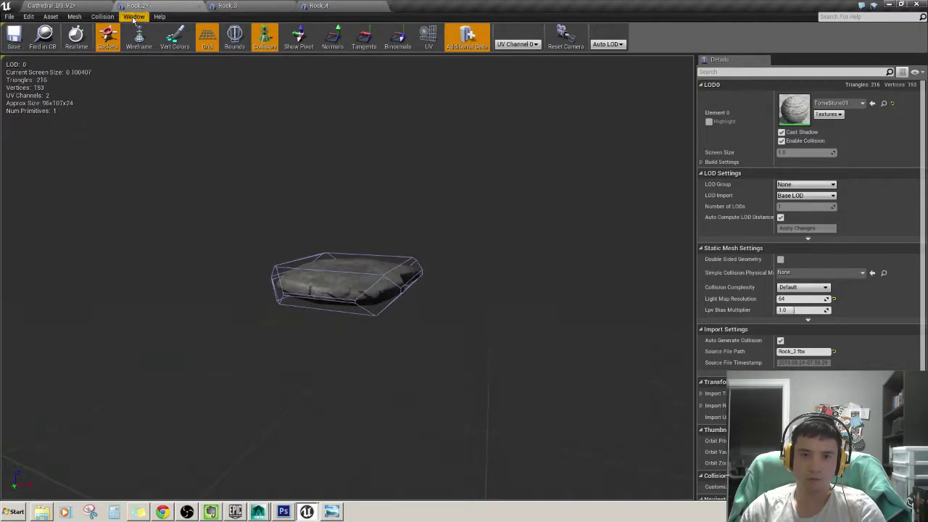
click(134, 17)
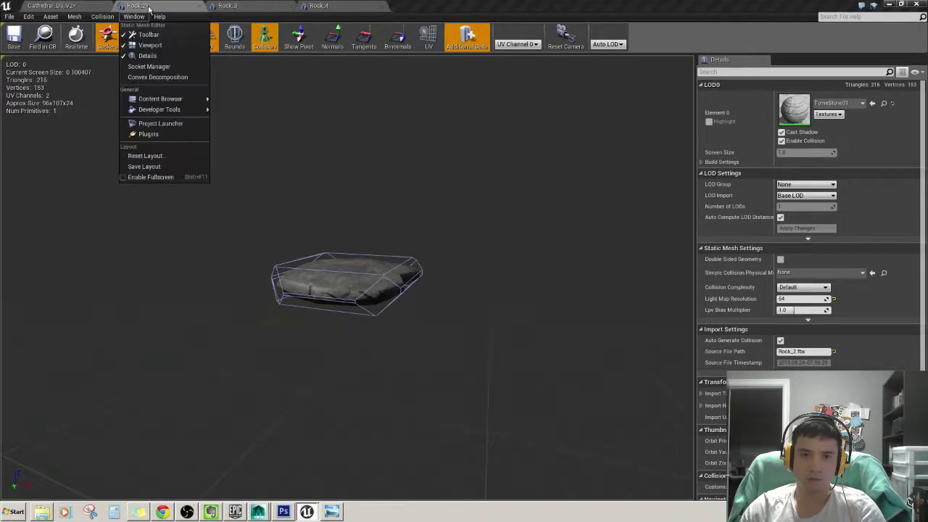
click(383, 7)
click(291, 6)
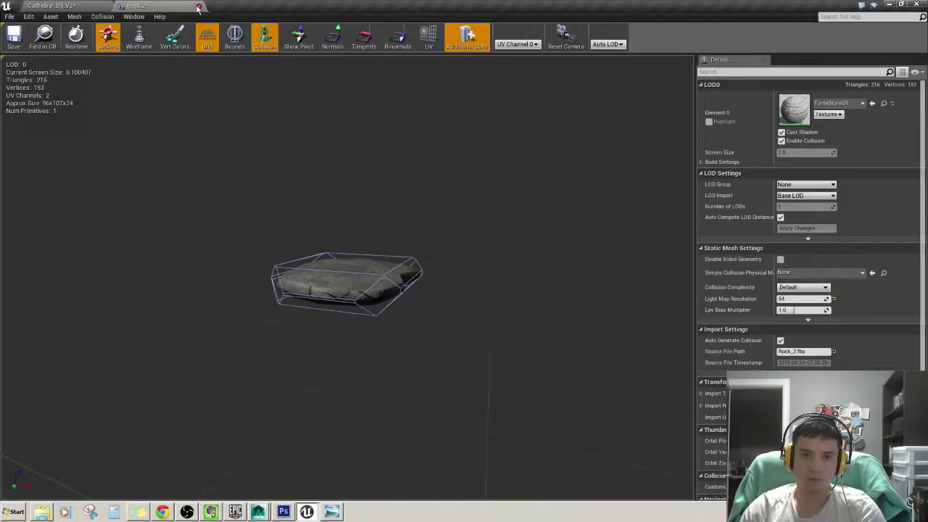
click(198, 6)
right_drag(329, 137, 334, 166)
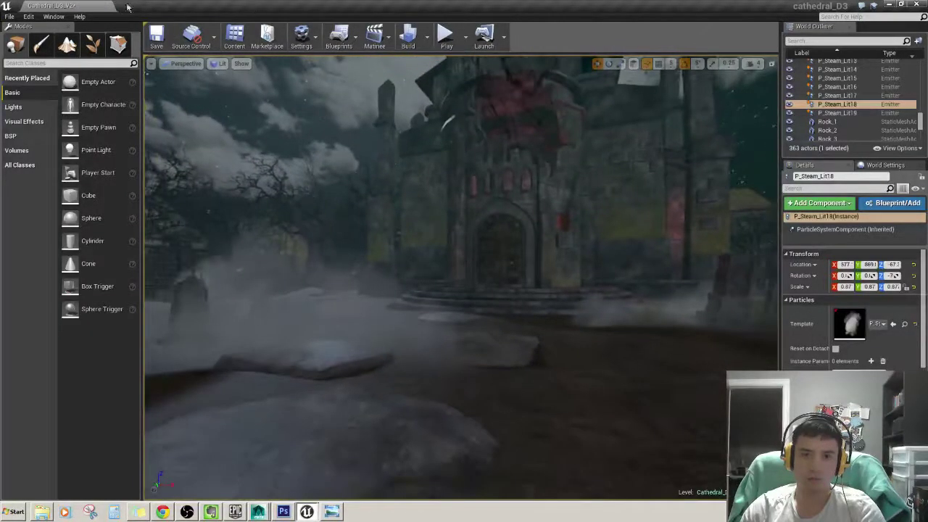
Save the Cathedral level and fly toward the trees by the P_Steam_Lit15 fog emitter.
key(ctrl+s)
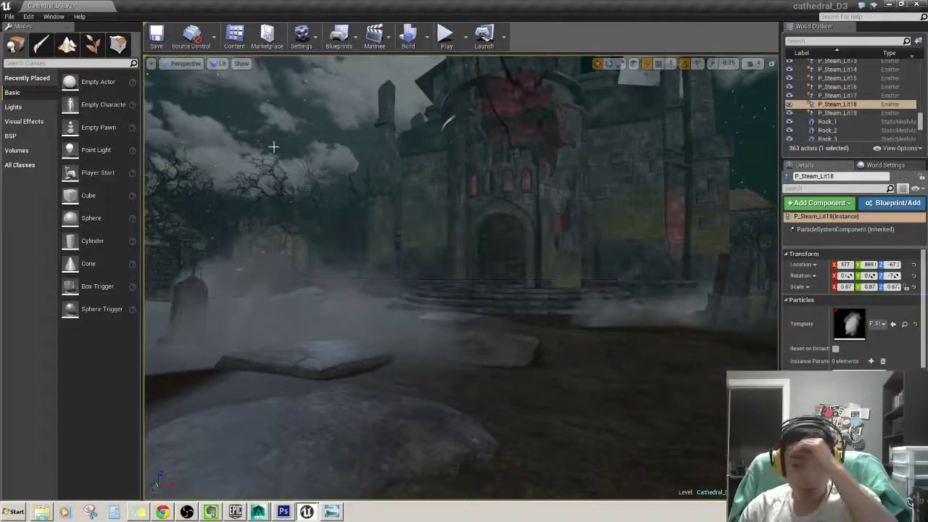
mouse_move(365, 218)
right_down()
mouse_move(408, 284)
mouse_move(449, 276)
right_up()
click(465, 257)
Fly past the cathedral facade to inspect the stone slabs among the graveyard headstones.
drag(485, 296, 507, 218)
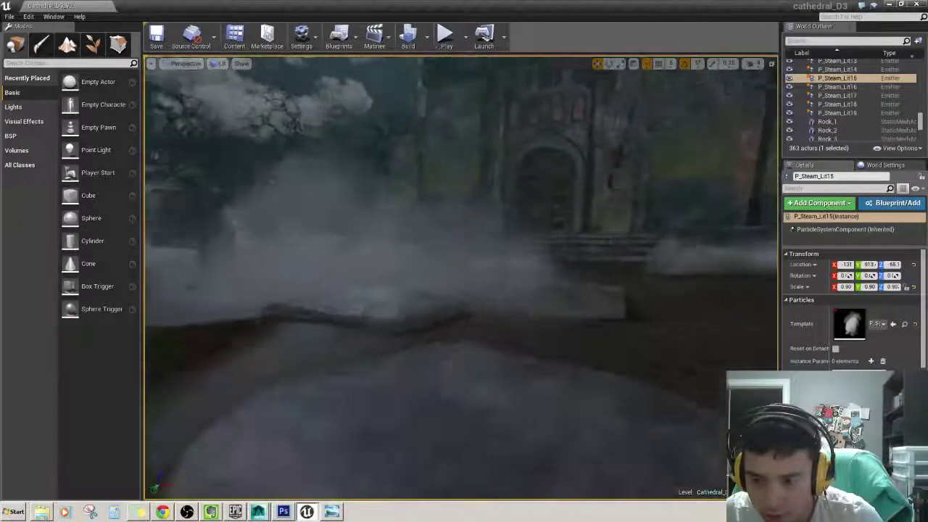
mouse_move(485, 296)
mouse_down()
mouse_move(436, 290)
mouse_move(464, 276)
mouse_move(482, 293)
mouse_up()
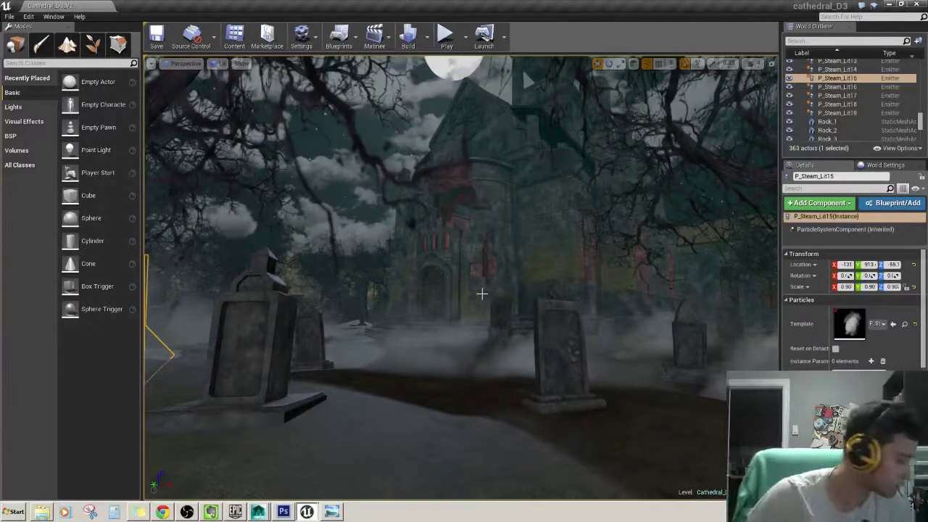
drag(483, 294, 482, 294)
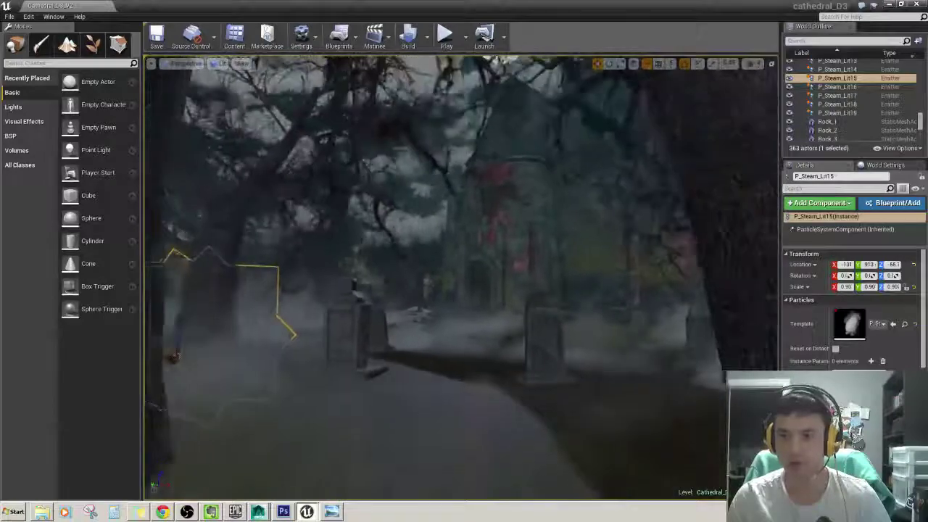
drag(488, 169, 488, 169)
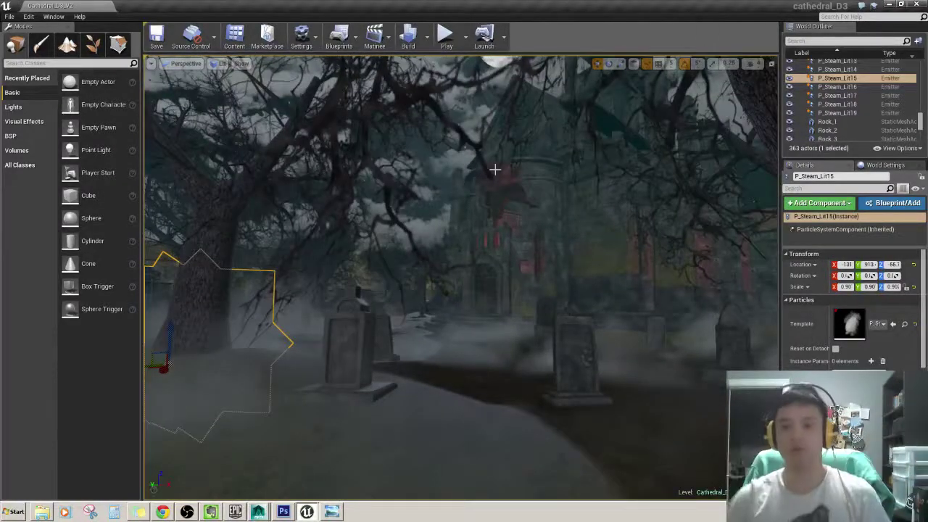
drag(478, 258, 478, 257)
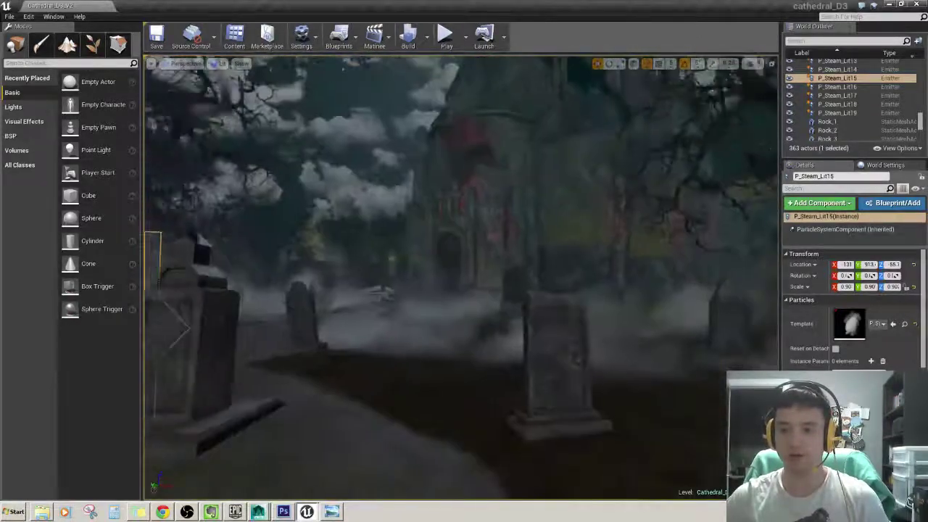
drag(478, 258, 421, 241)
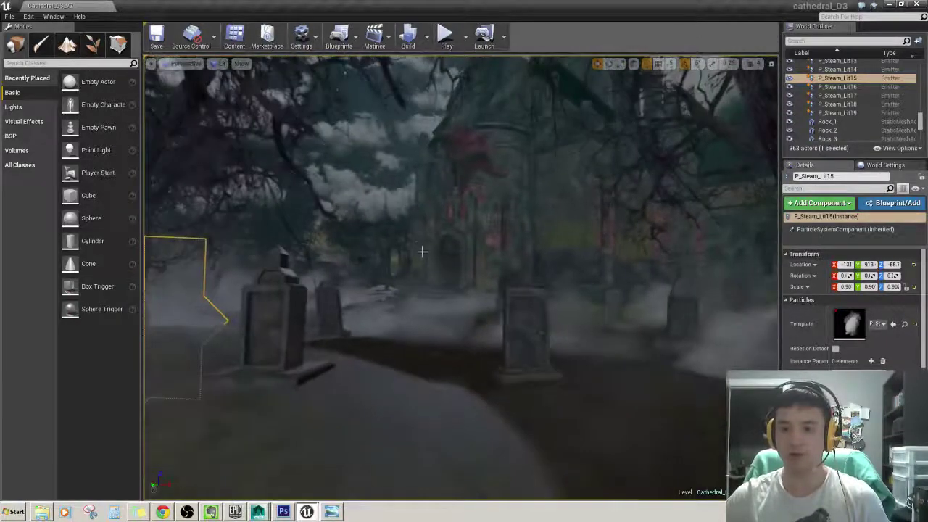
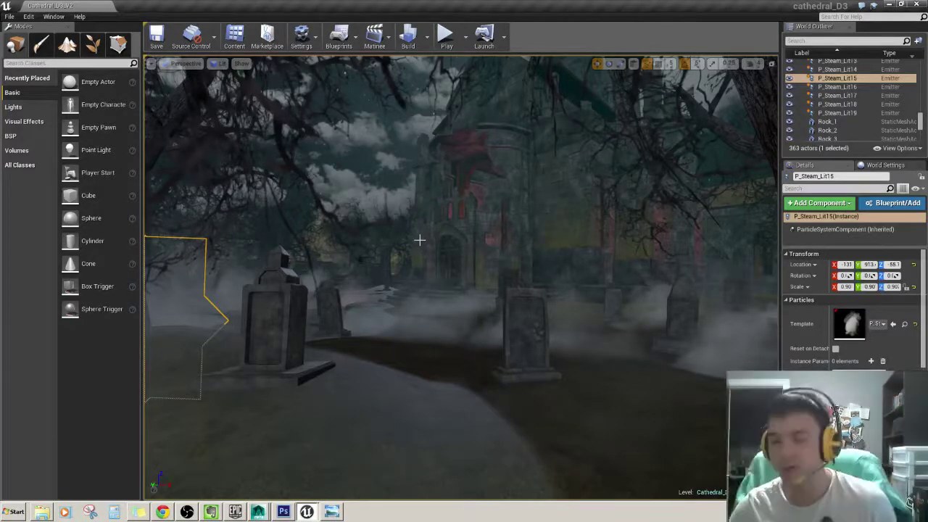
Fly the camera toward the church courtyard and bring up the Materials folder in the Content Browser.
drag(420, 240, 402, 197)
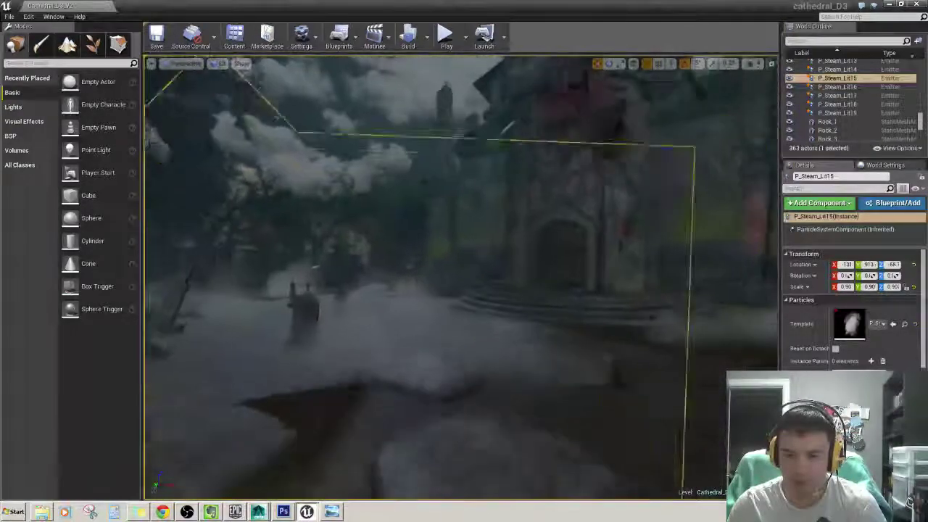
drag(402, 197, 350, 267)
key(ctrl+shift+f)
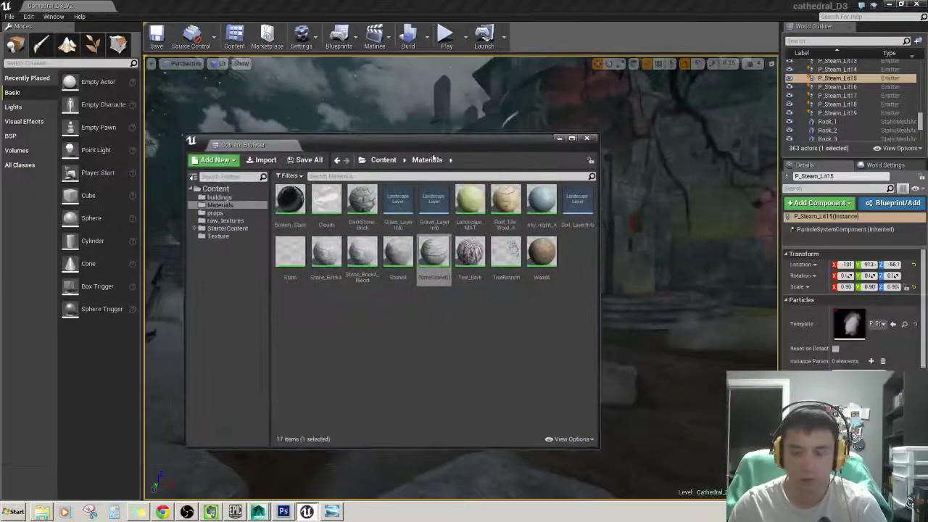
Open TomeStone01 in the material editor and move the top and middle texture nodes apart.
double_click(444, 251)
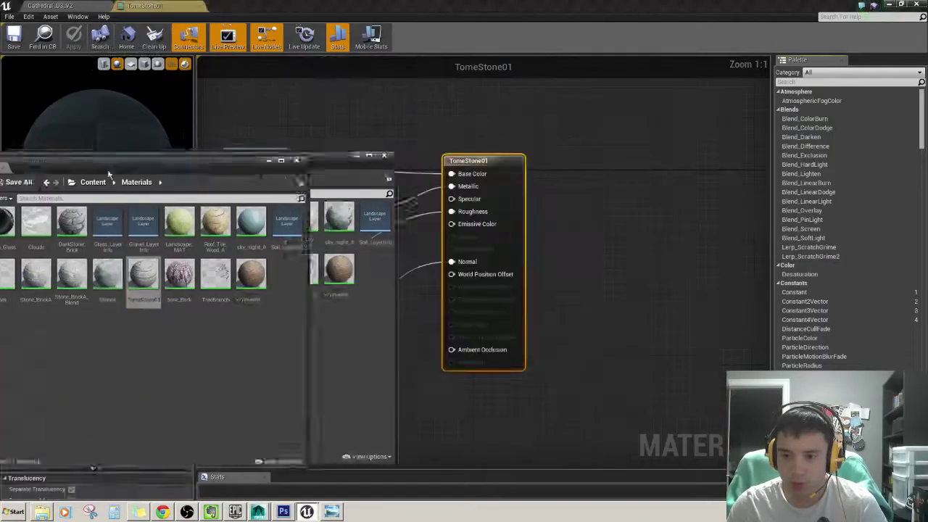
scroll(458, 286, down, 4)
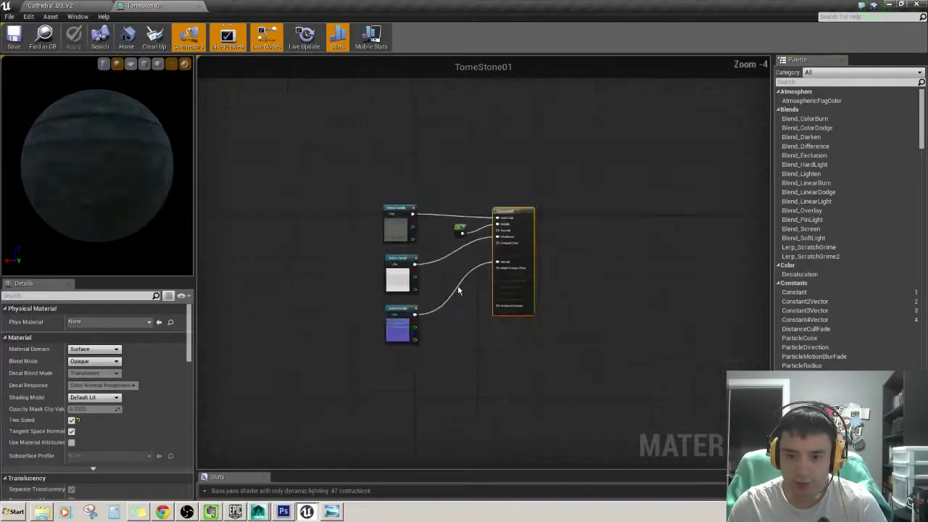
scroll(457, 292, up, 1)
scroll(463, 286, up, 1)
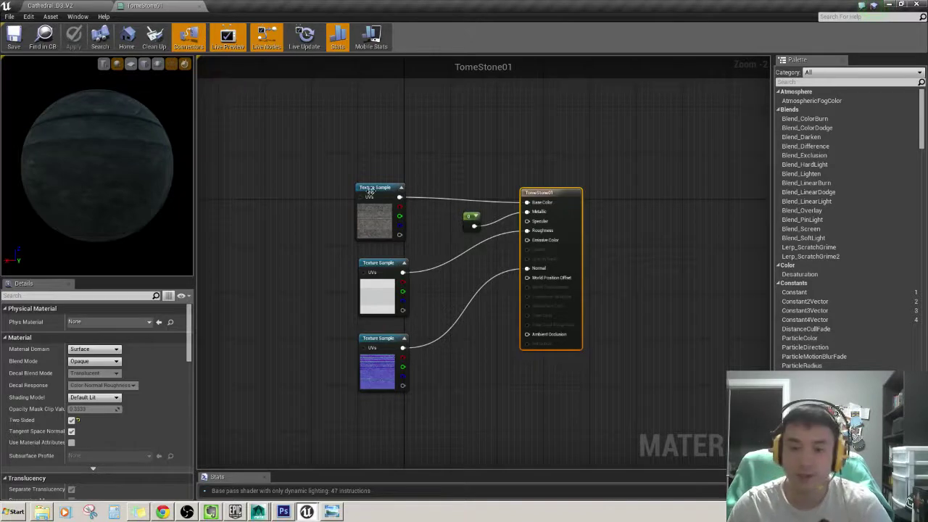
drag(374, 192, 336, 157)
drag(382, 266, 479, 245)
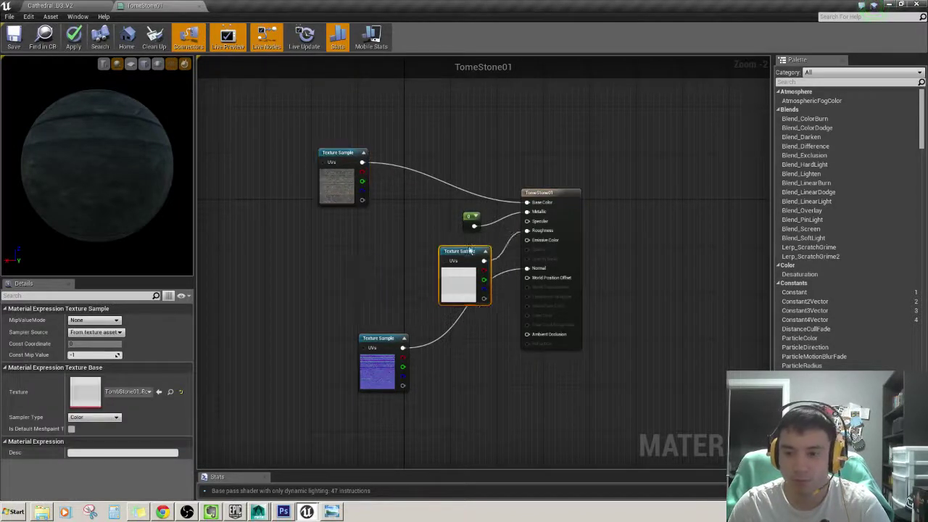
Move the Constant node up-right and the bottom texture node down-left.
scroll(487, 329, up, 2)
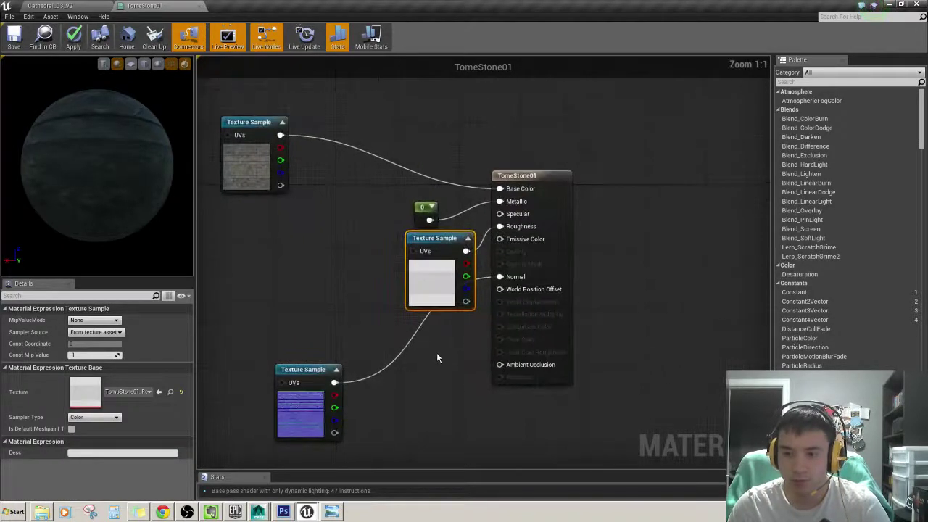
right_drag(442, 358, 474, 370)
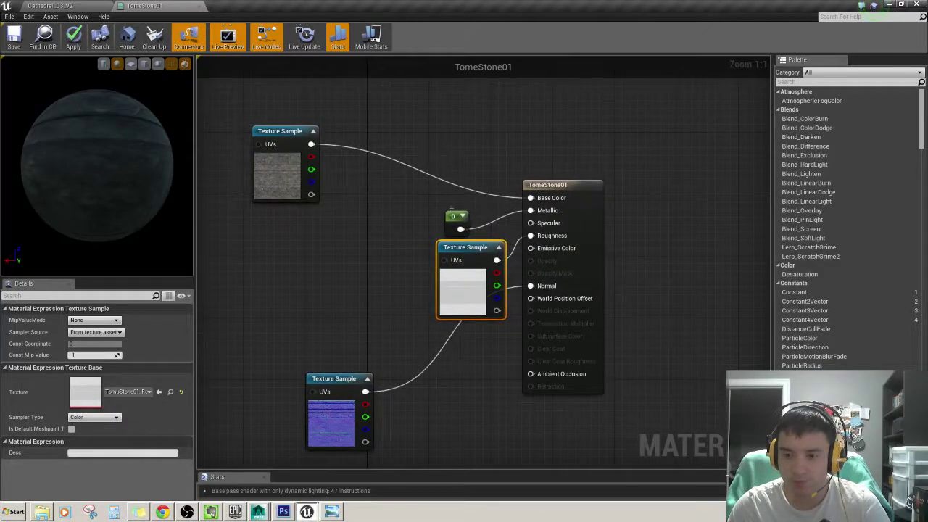
drag(452, 215, 467, 208)
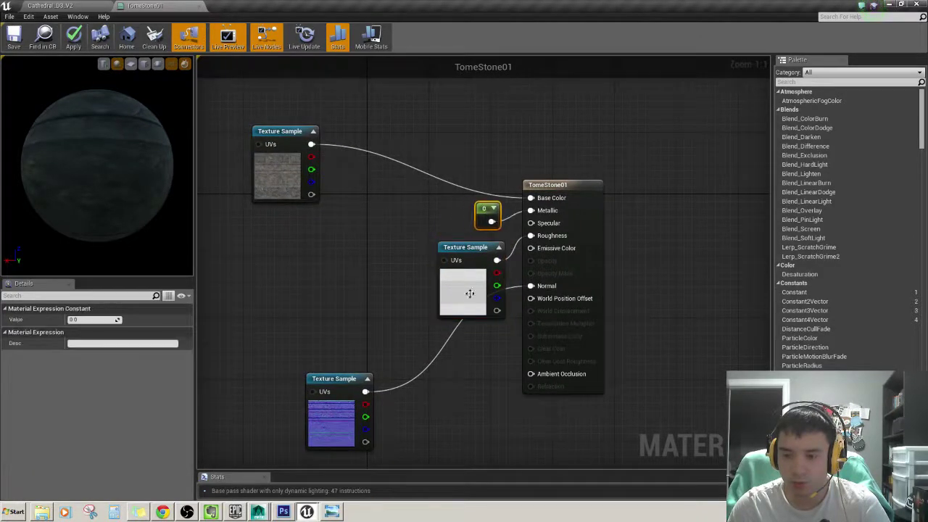
right_drag(464, 388, 460, 308)
scroll(416, 319, down, 2)
drag(367, 304, 304, 356)
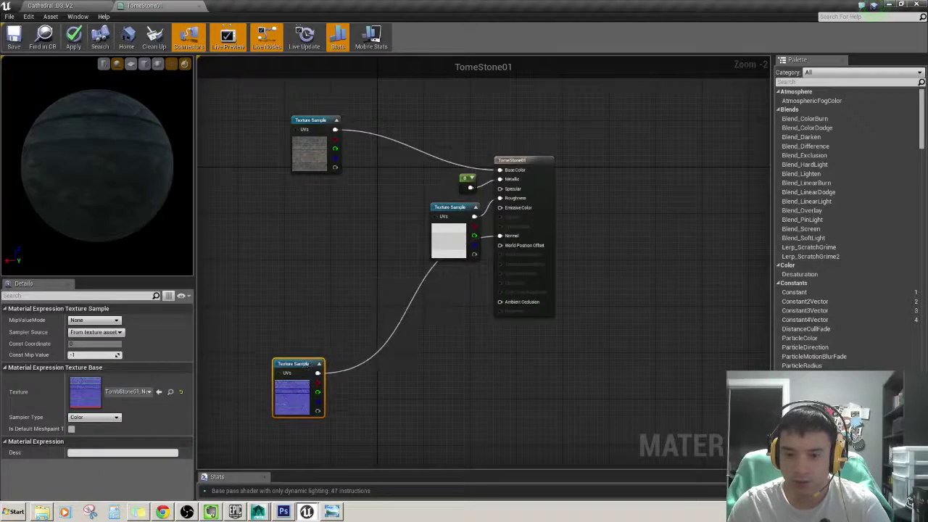
mouse_move(298, 359)
right_down()
mouse_move(345, 341)
mouse_move(361, 410)
right_up()
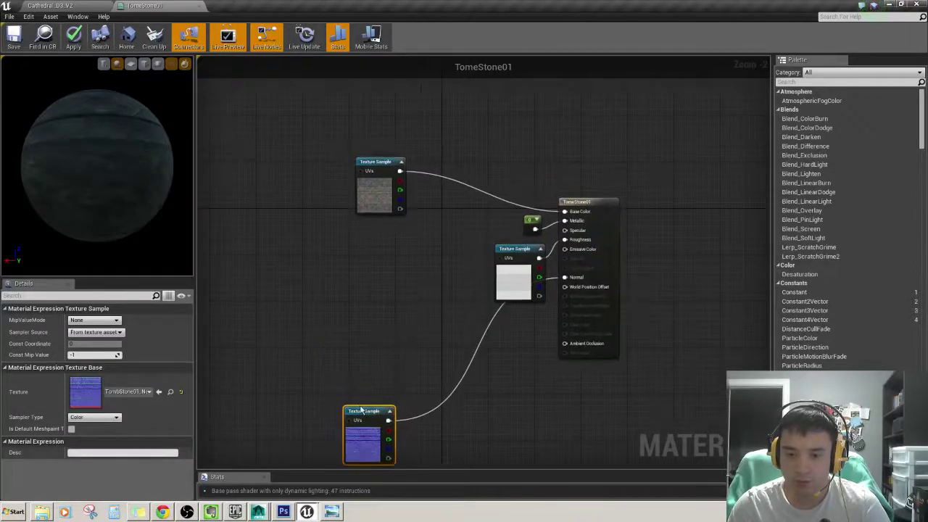
drag(361, 410, 372, 410)
mouse_move(373, 410)
right_down()
mouse_move(421, 242)
mouse_move(327, 392)
right_up()
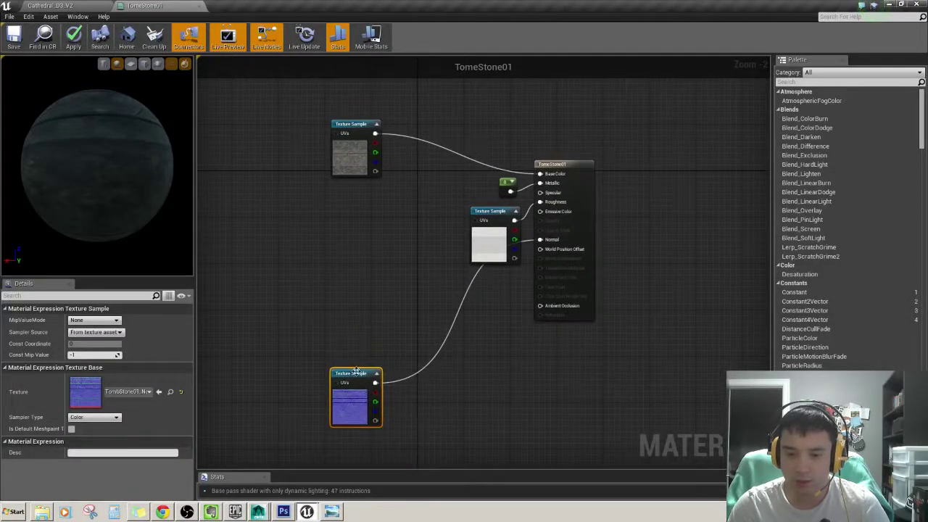
drag(356, 372, 362, 378)
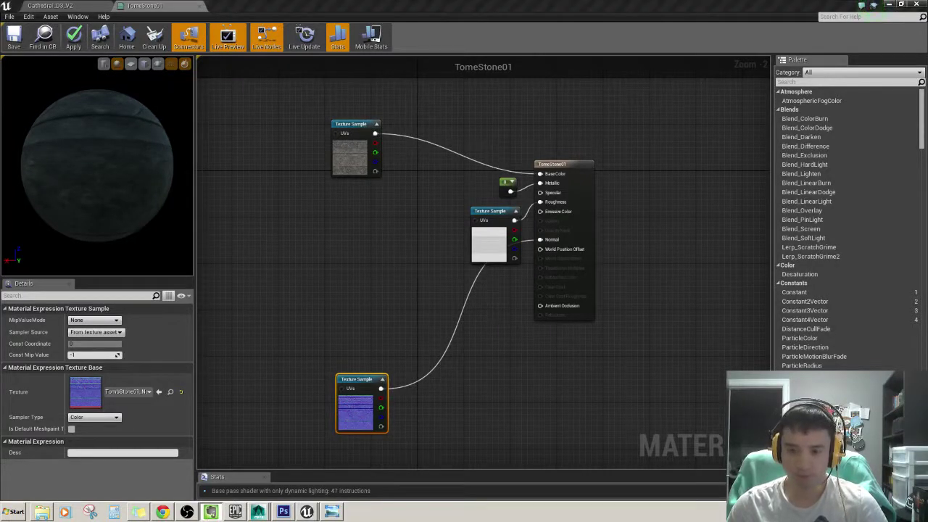
Orbit the preview sphere to its lit side and clear the node selection.
drag(85, 200, 167, 182)
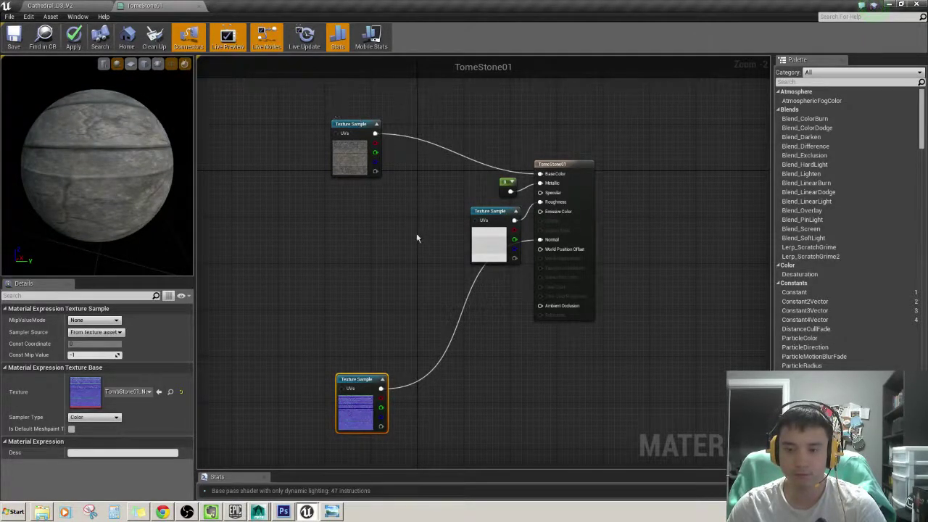
click(414, 177)
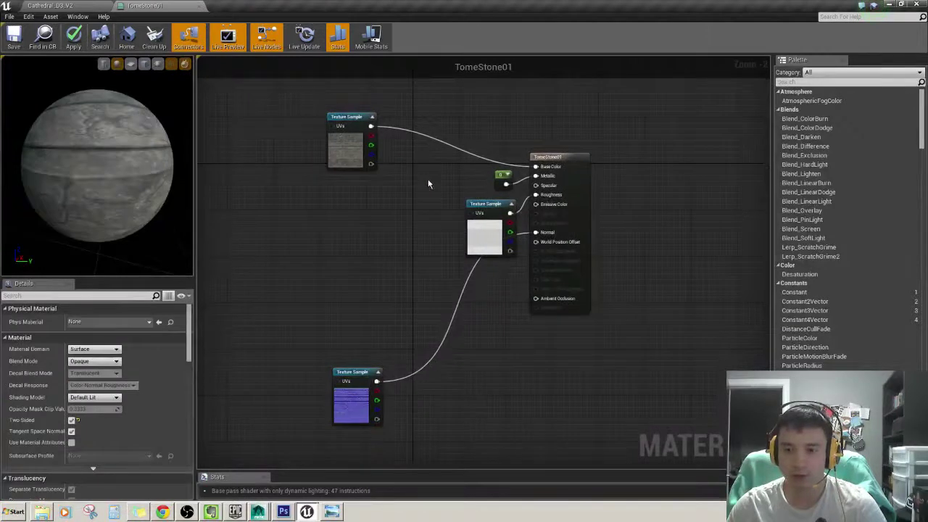
drag(403, 161, 418, 207)
right_drag(411, 169, 429, 216)
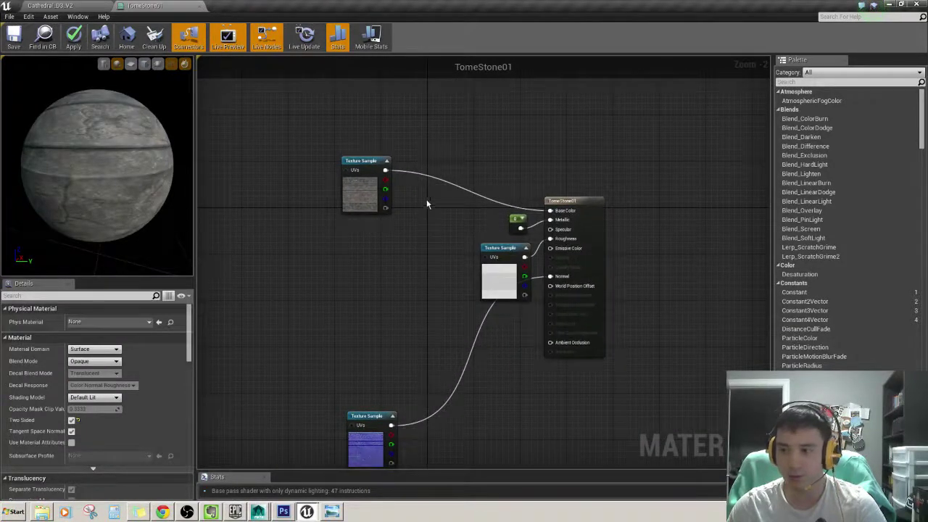
Add a Vertex Color node and place it below the first texture.
right_click(420, 209)
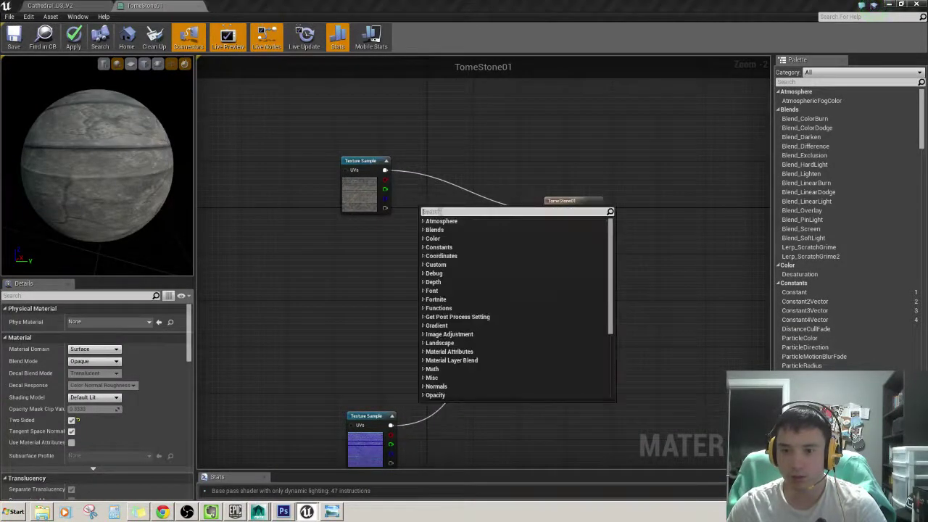
text(vet)
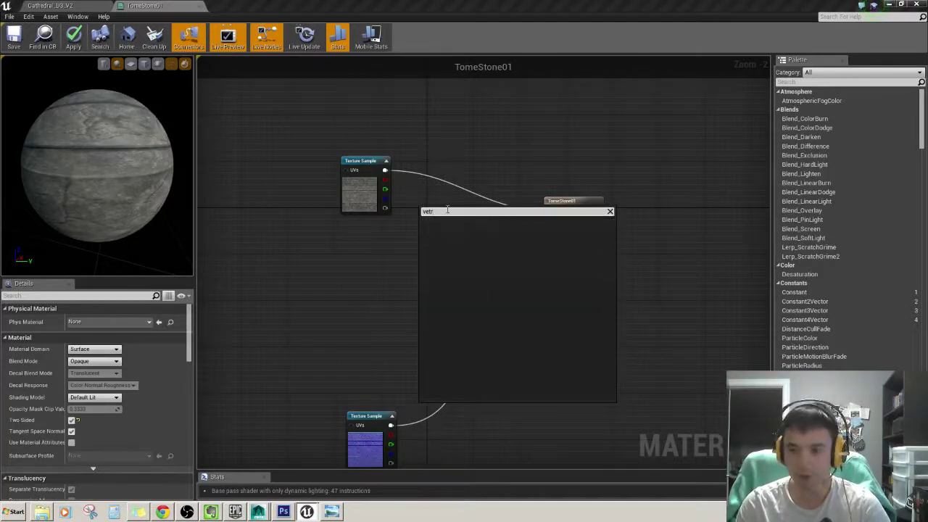
key(BackSpace)
text(rtex)
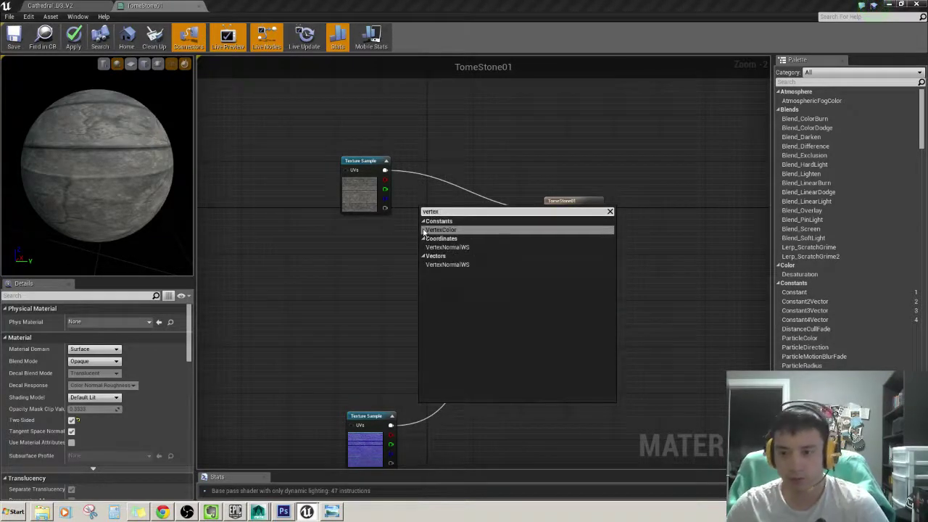
click(435, 230)
drag(440, 213, 361, 291)
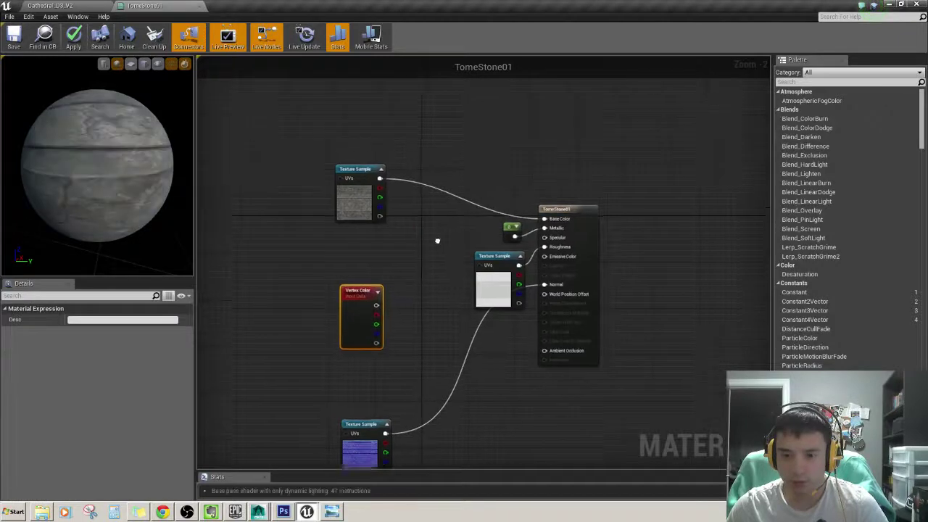
right_drag(368, 190, 392, 167)
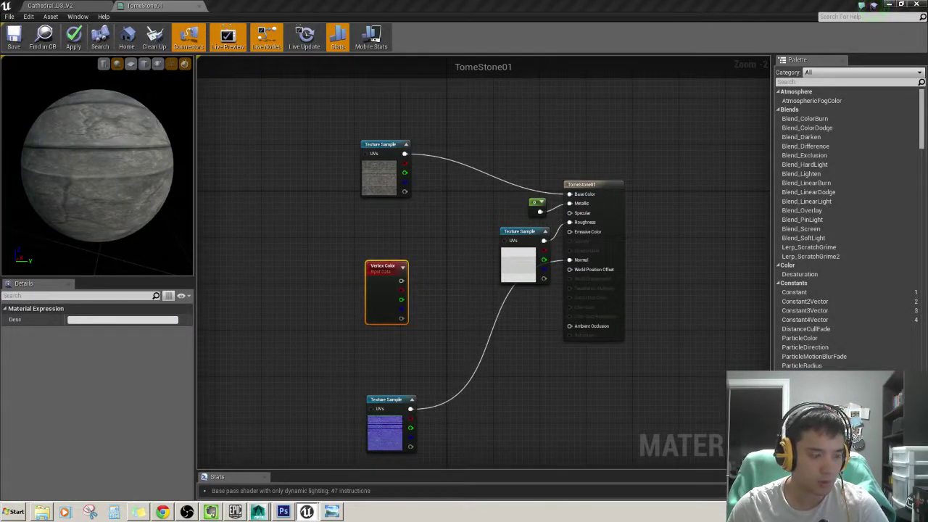
Add texture nodes for the moss colour, Moss_N normal, dirt colour and dirt normal maps.
click(285, 188)
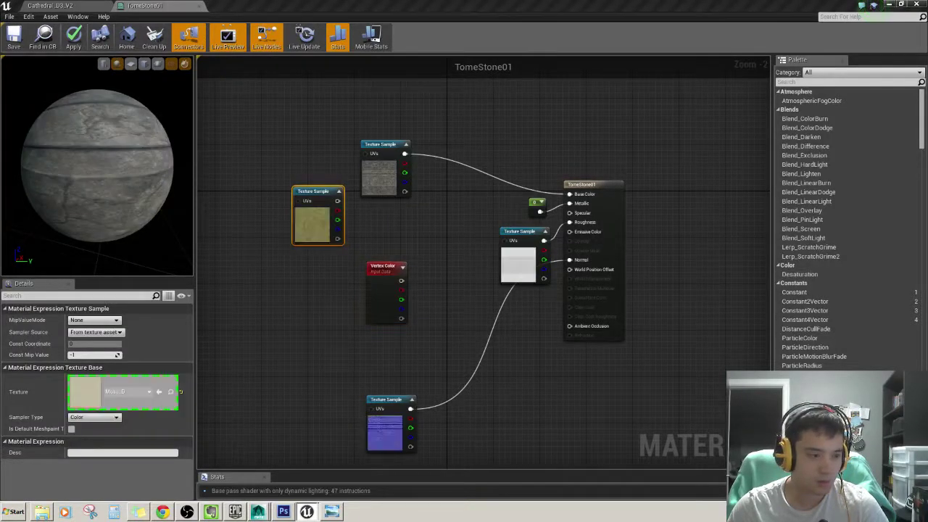
click(303, 375)
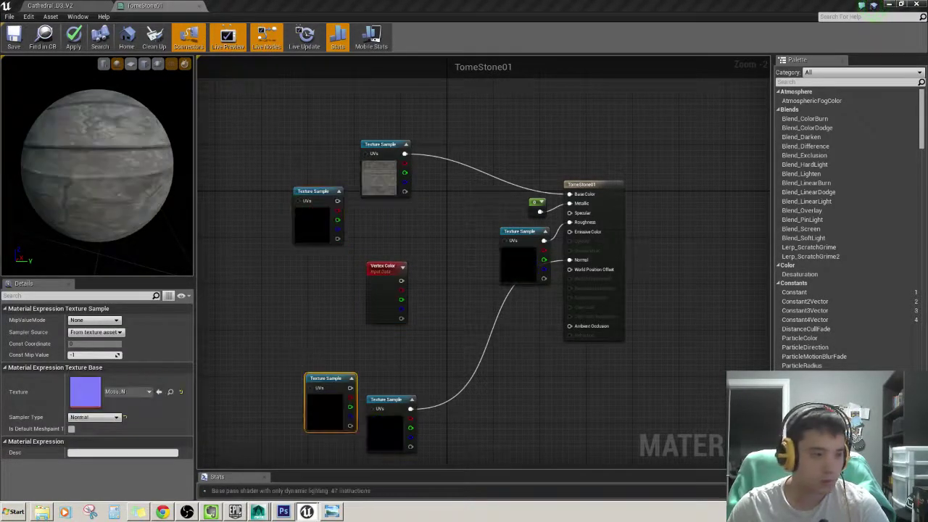
click(278, 250)
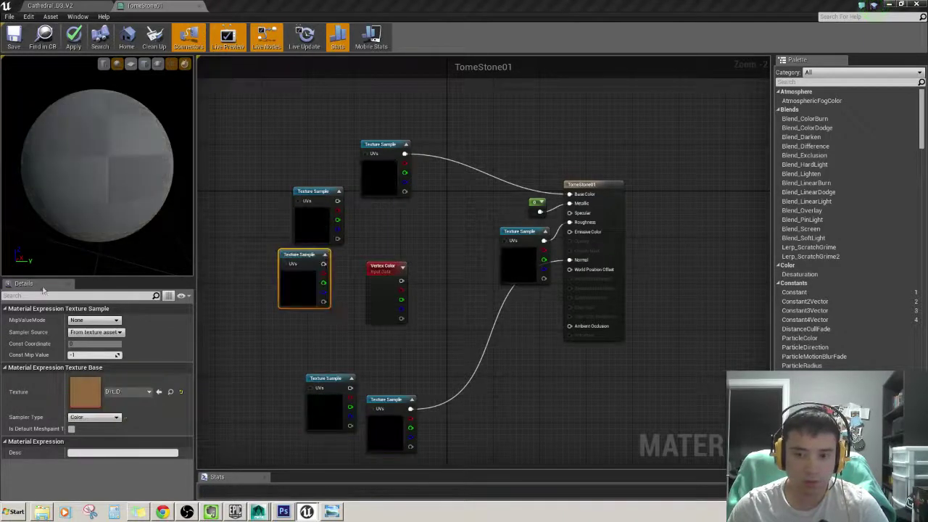
click(234, 382)
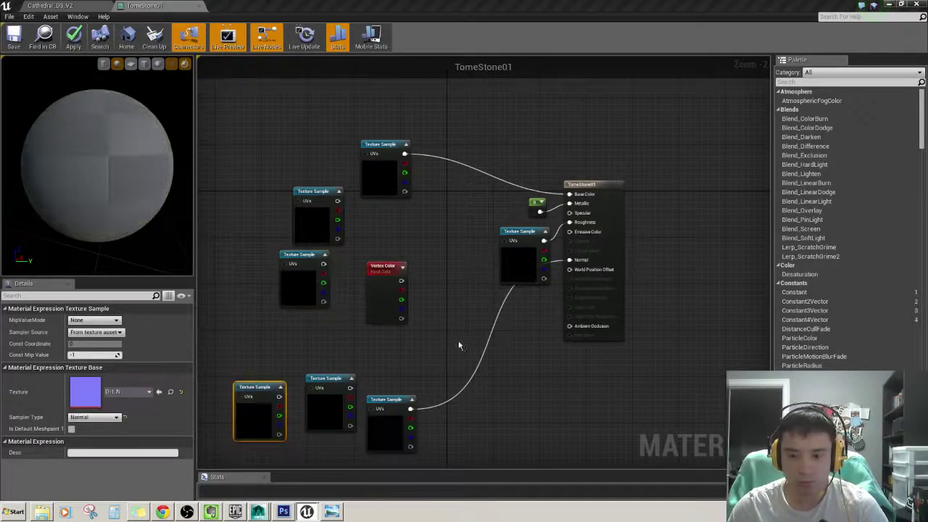
right_drag(429, 346, 439, 303)
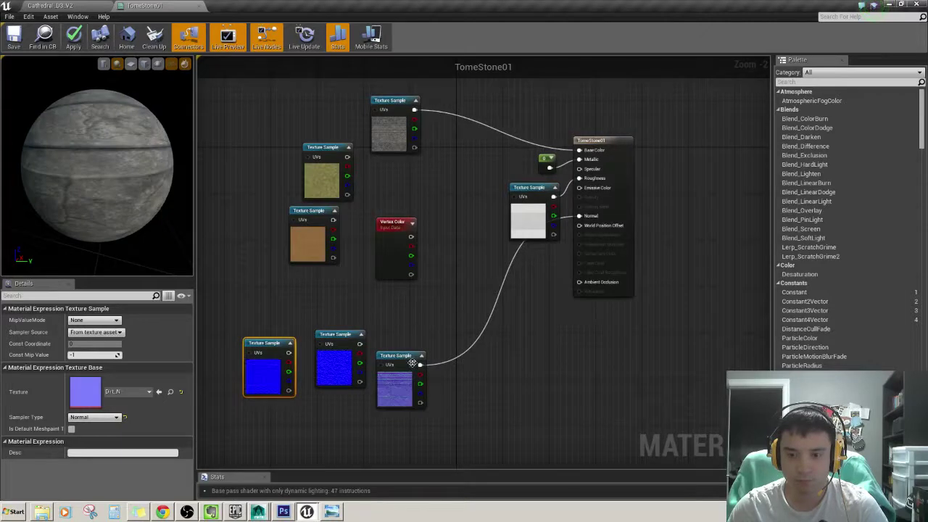
Rearrange the purple and blue normal-map nodes side by side.
drag(403, 359, 414, 422)
right_drag(410, 396, 406, 355)
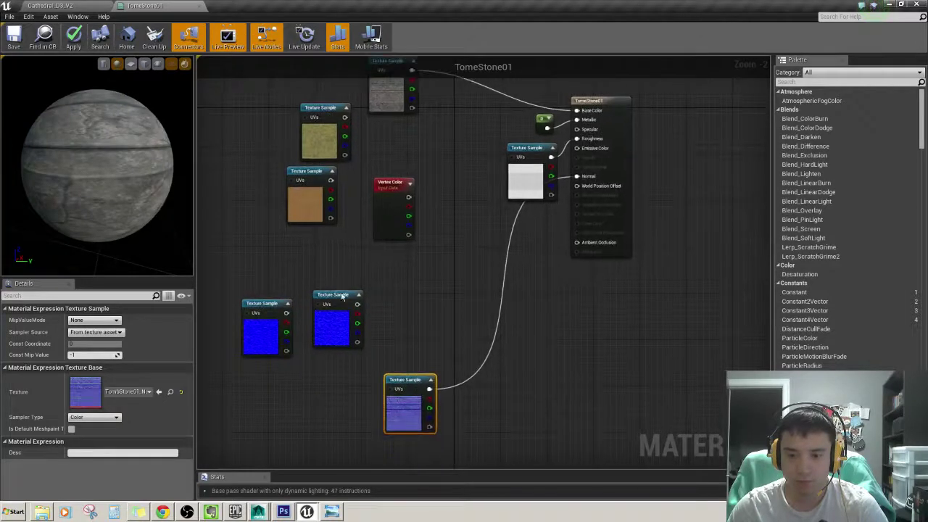
mouse_move(341, 295)
mouse_down()
mouse_move(422, 309)
mouse_move(407, 270)
mouse_move(412, 259)
mouse_up()
drag(254, 306, 398, 325)
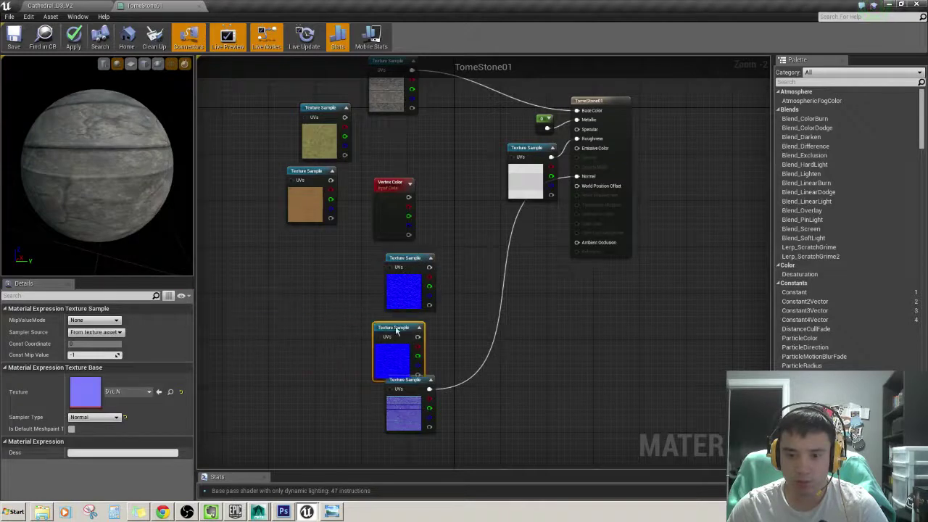
mouse_move(398, 385)
right_down()
mouse_move(382, 335)
mouse_move(400, 188)
right_up()
click(390, 350)
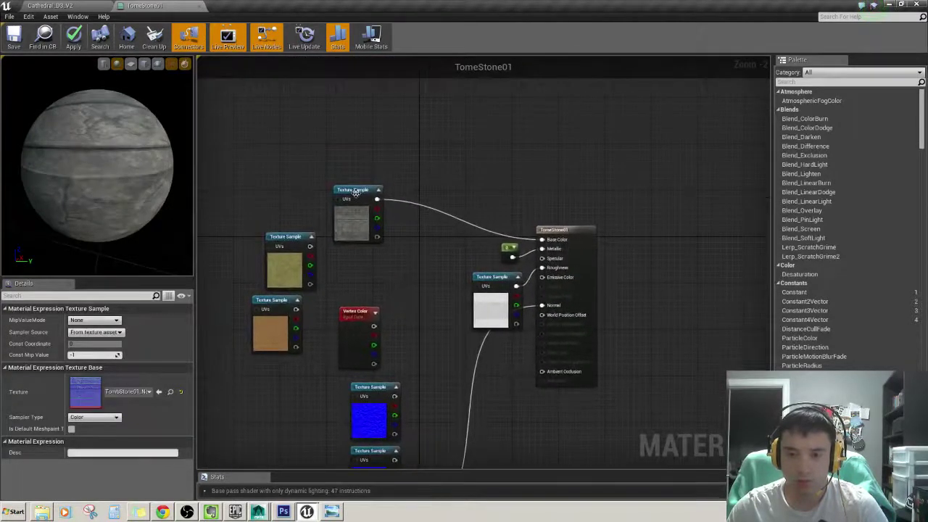
Stack the moss texture above the dirt texture, with the grey stone texture beneath.
drag(356, 190, 357, 220)
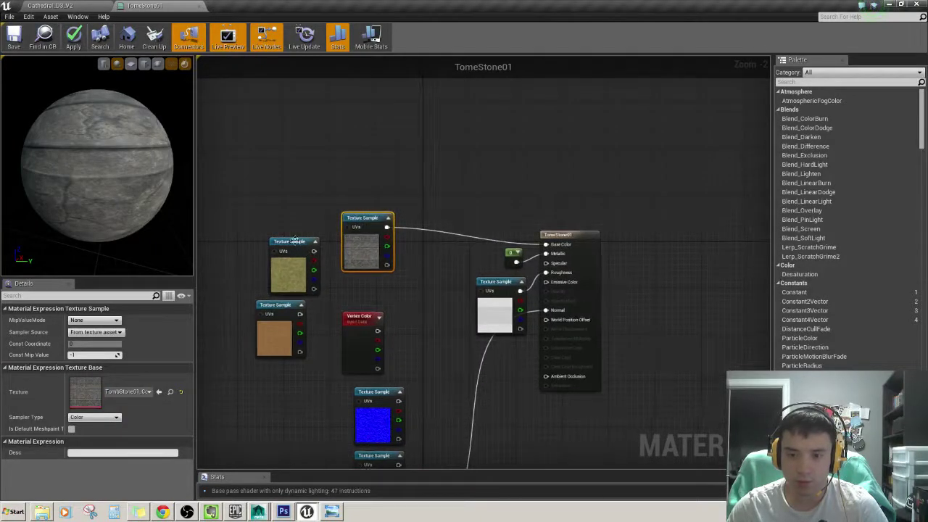
drag(284, 264, 364, 154)
right_drag(317, 273, 319, 311)
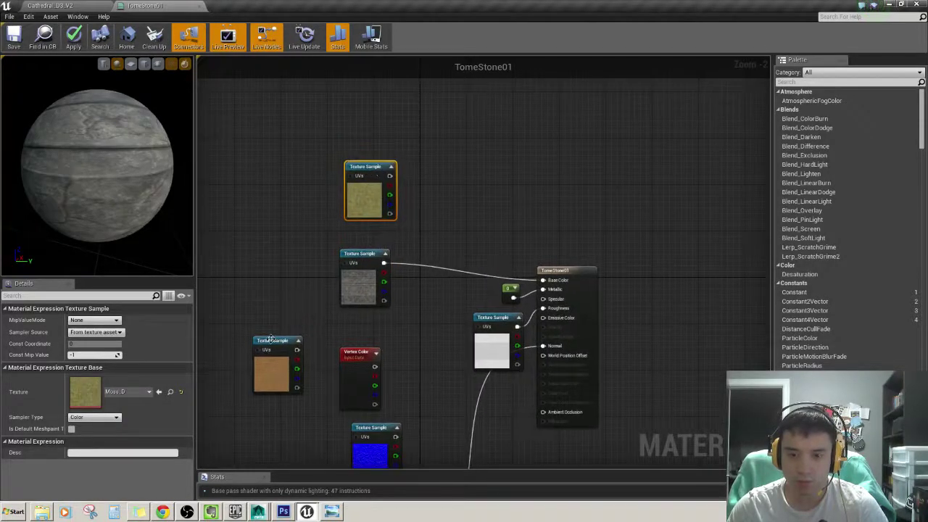
drag(272, 339, 328, 118)
right_drag(328, 119, 320, 161)
mouse_move(359, 208)
mouse_down()
mouse_move(360, 145)
mouse_move(349, 227)
mouse_up()
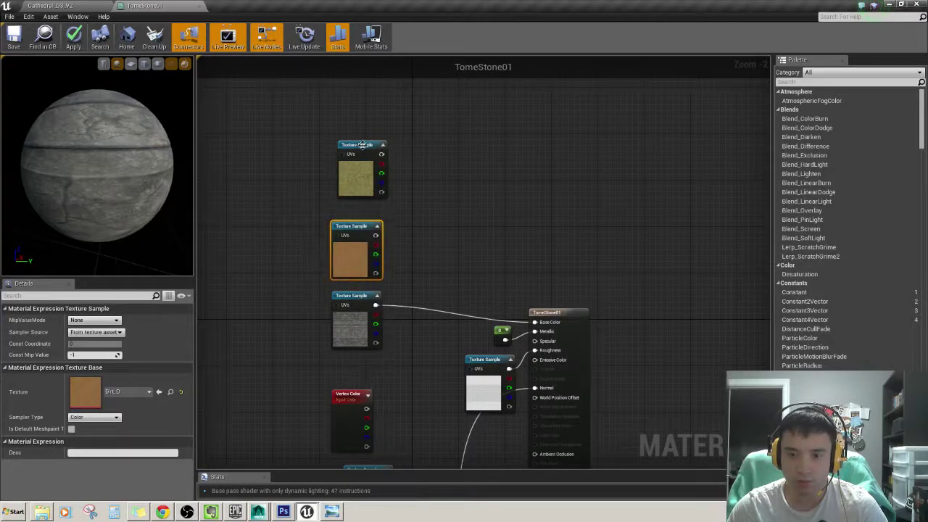
drag(362, 145, 360, 161)
right_drag(432, 235, 454, 190)
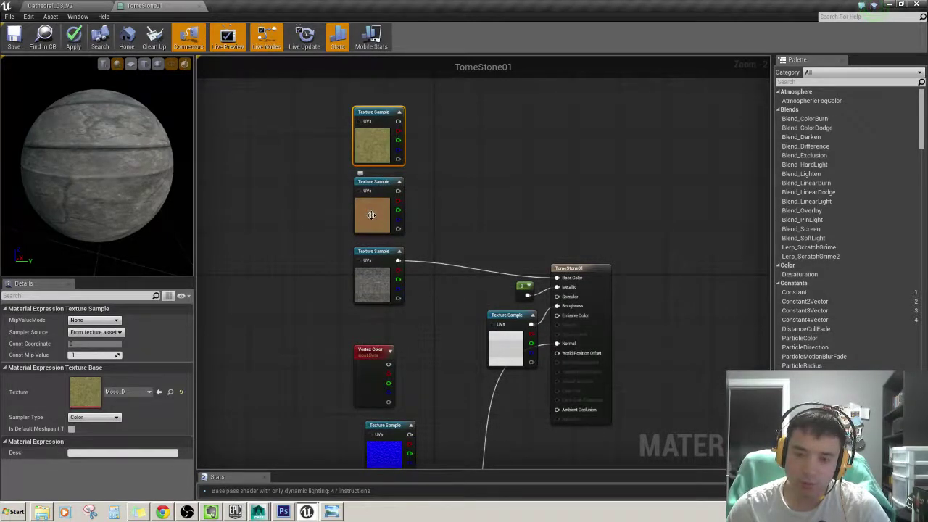
Add a Desaturation node beside the dirt texture, then delete it.
right_drag(485, 190, 469, 193)
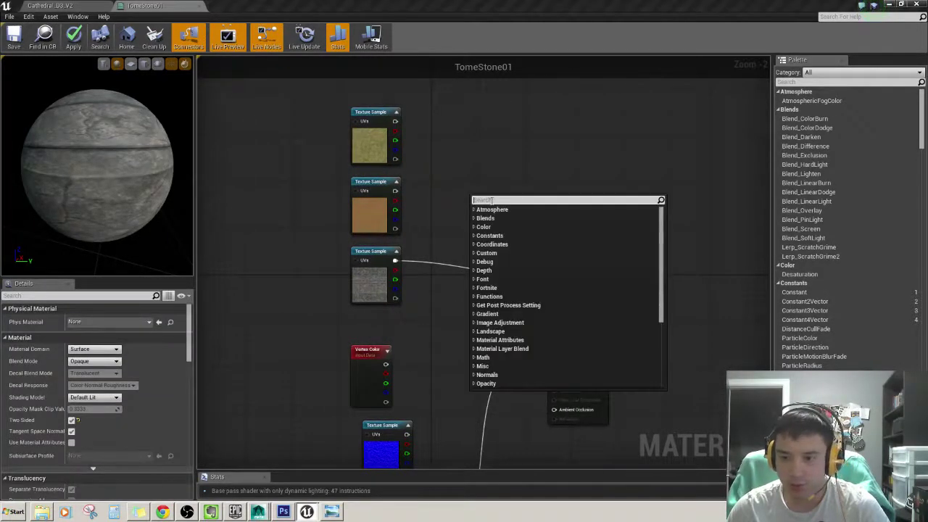
text(sa)
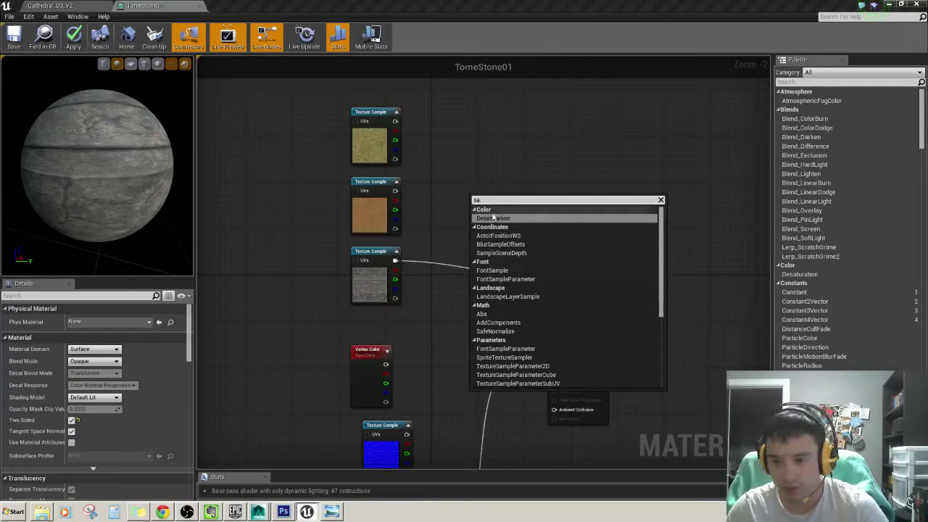
click(492, 218)
drag(491, 202, 435, 202)
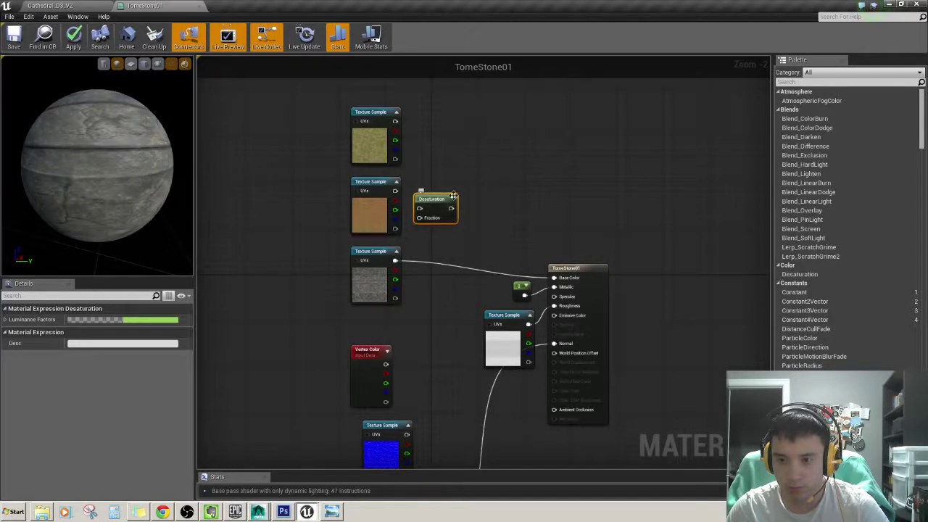
right_click(437, 203)
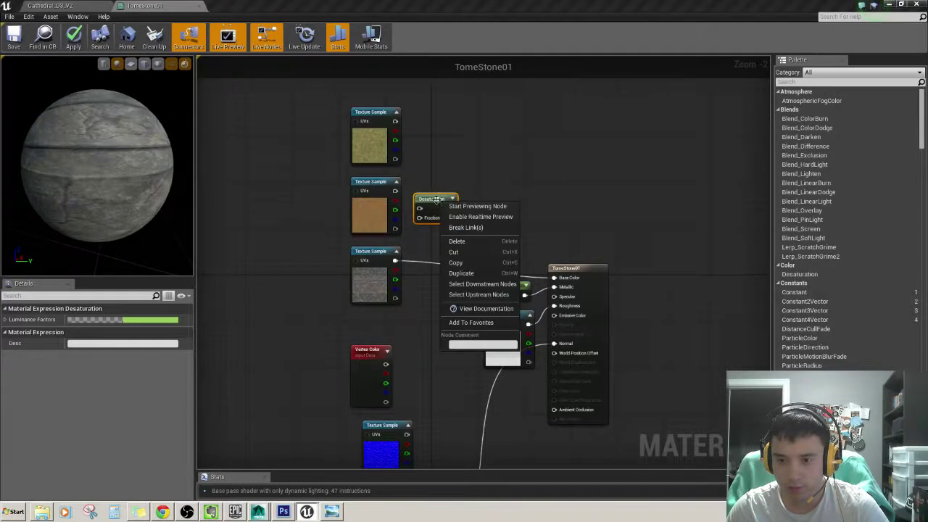
right_click(437, 208)
click(471, 238)
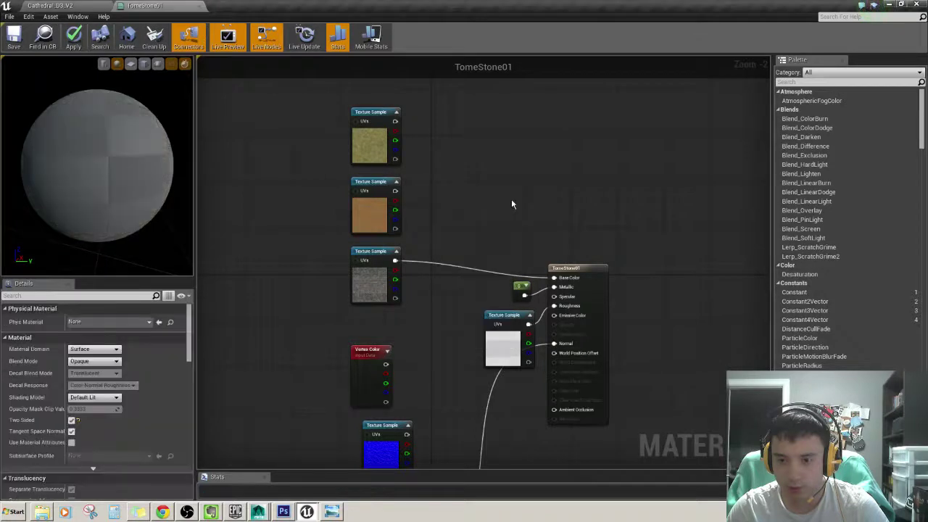
mouse_move(437, 228)
right_down()
mouse_move(418, 291)
mouse_move(437, 240)
right_up()
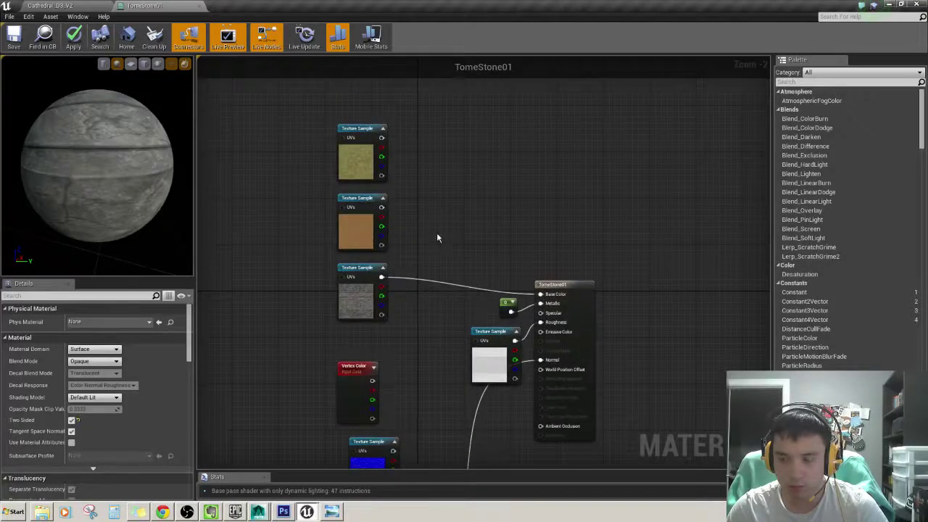
right_drag(437, 232, 427, 196)
Add a LinearInterpolate (Lerp) node via 'lerp' search and place it beside the textures.
right_click(428, 197)
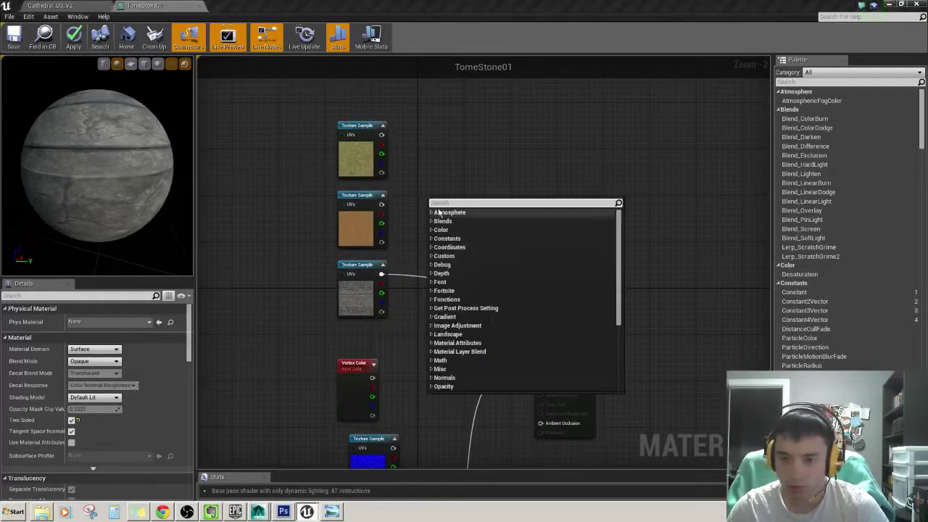
text(lerp)
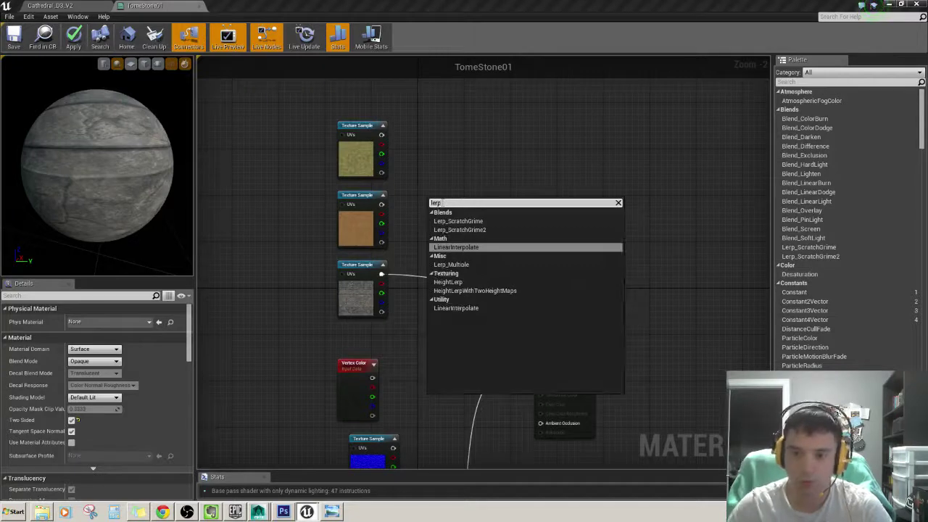
key(Return)
drag(437, 200, 429, 189)
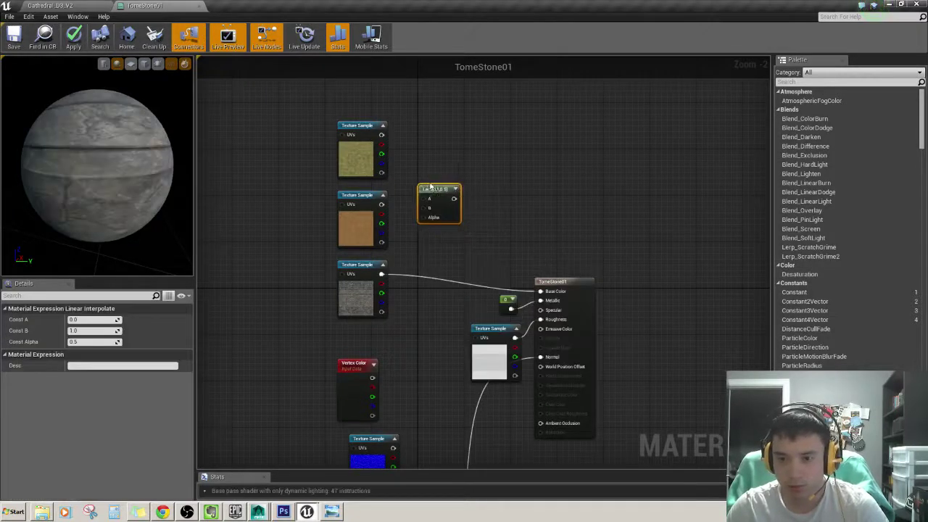
right_drag(429, 189, 415, 178)
Reorder the colour textures into moss, stone, dirt order.
drag(410, 156, 370, 155)
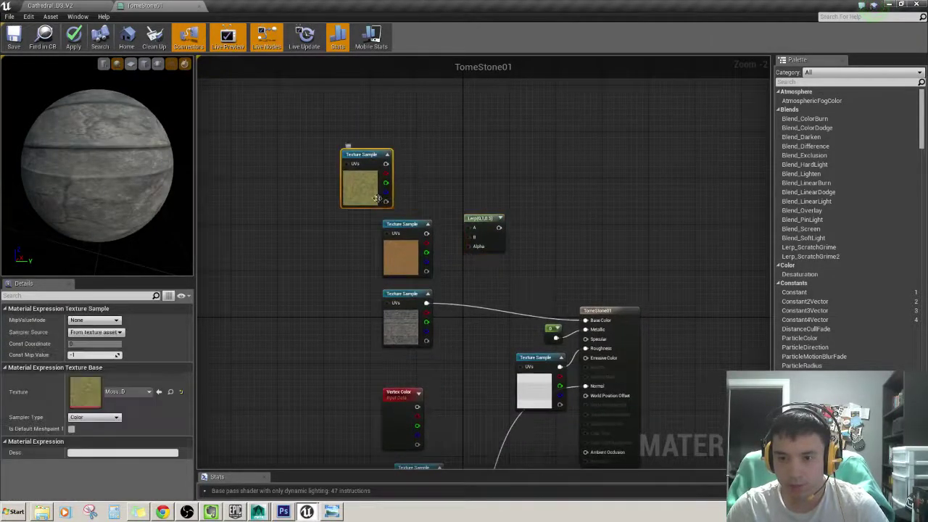
drag(398, 223, 353, 224)
drag(403, 290, 356, 293)
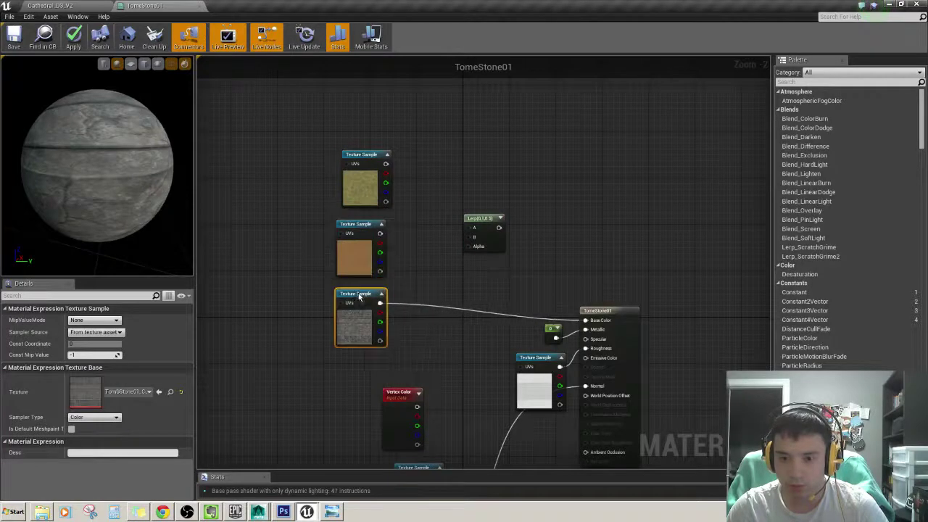
mouse_move(414, 271)
right_down()
mouse_move(441, 134)
mouse_move(432, 403)
right_up()
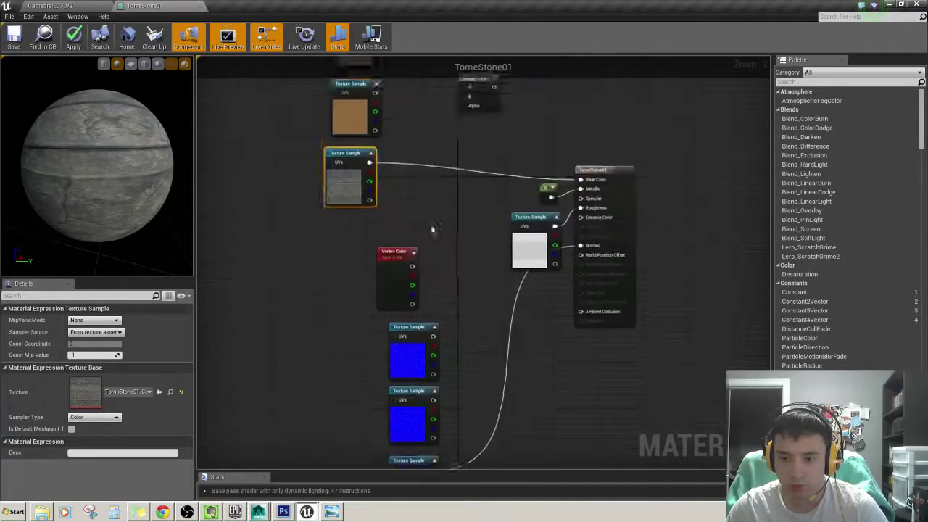
mouse_move(353, 274)
mouse_down()
mouse_move(409, 222)
mouse_move(360, 200)
mouse_move(349, 271)
mouse_up()
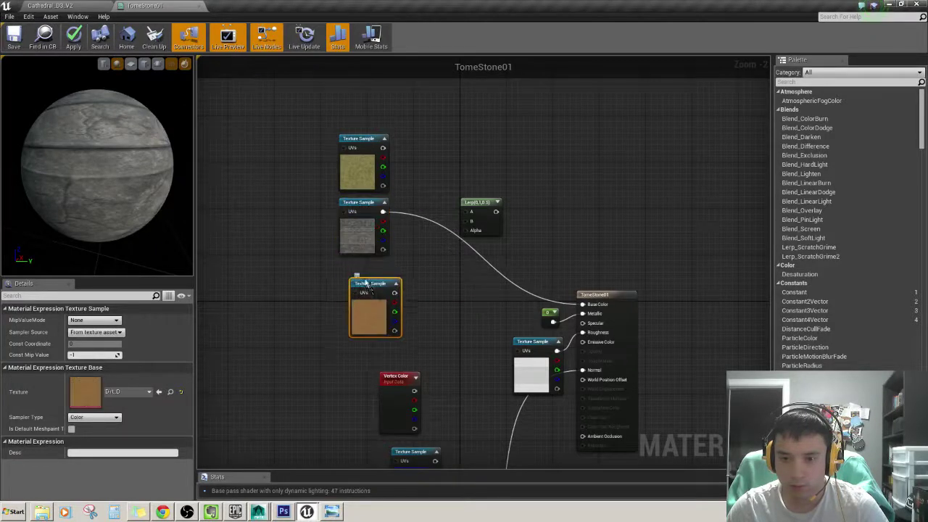
right_drag(451, 325, 425, 140)
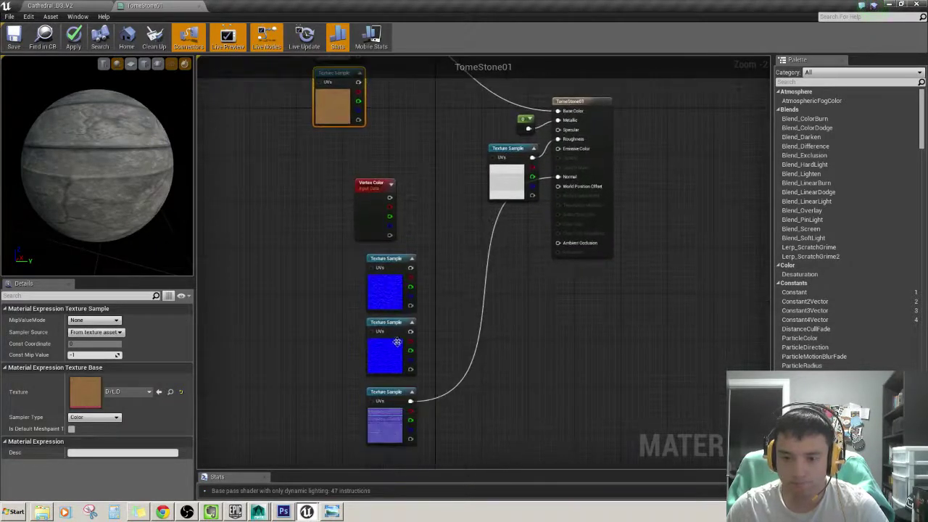
Stack the normal maps as blue, purple, blue and shift them left together.
right_drag(456, 288, 453, 251)
drag(393, 303, 382, 440)
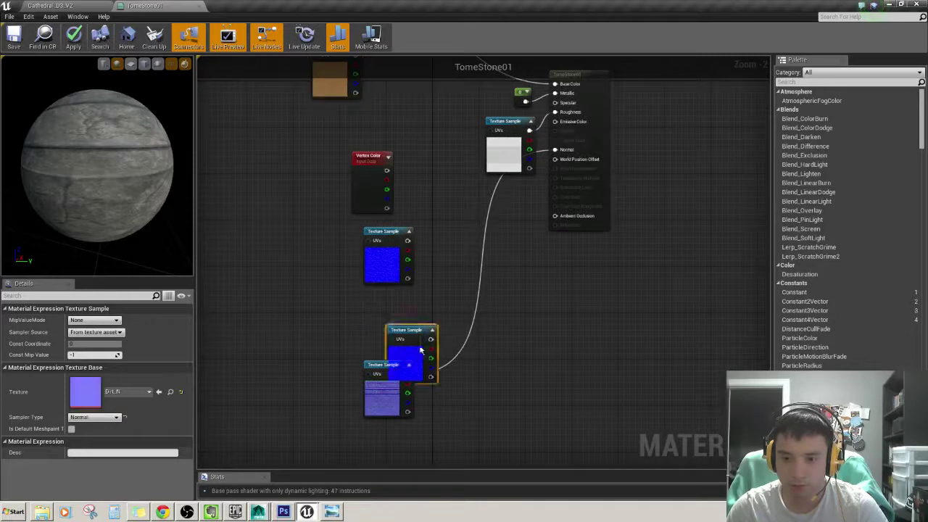
drag(386, 366, 386, 298)
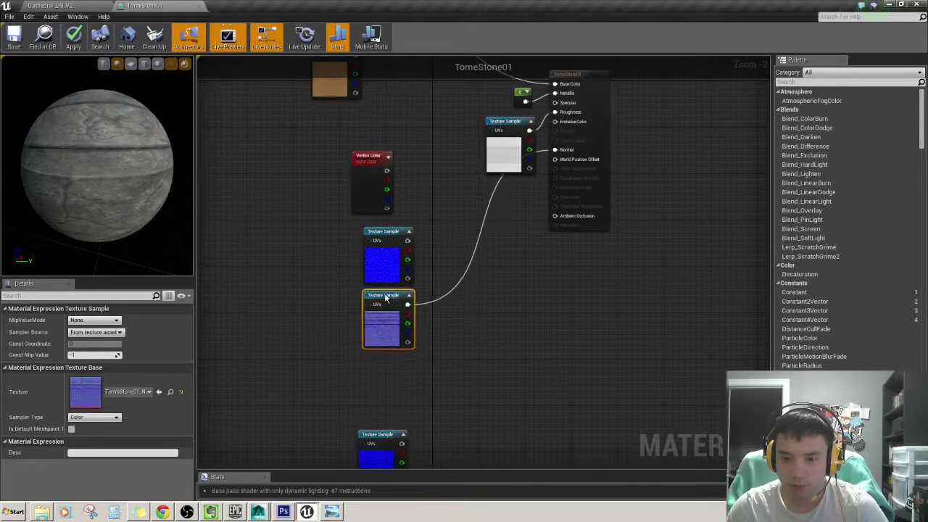
drag(389, 433, 392, 359)
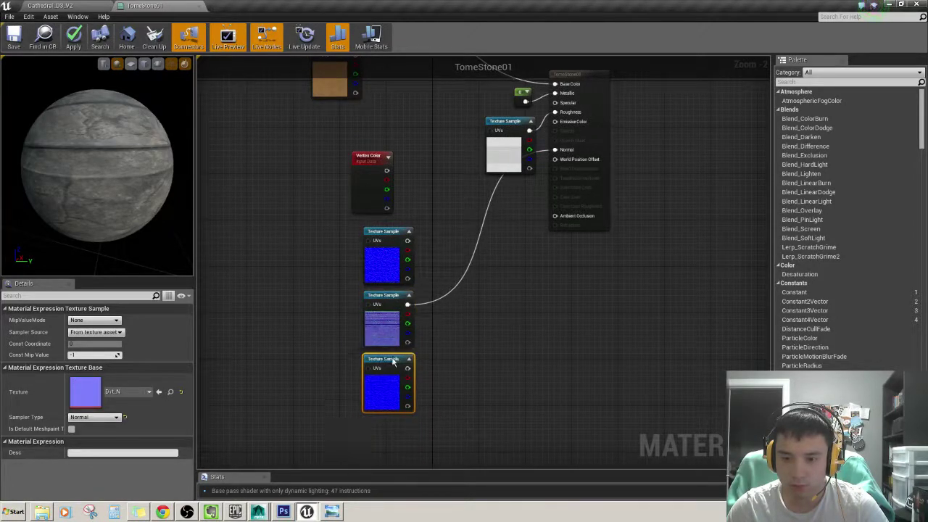
drag(323, 228, 450, 435)
mouse_move(385, 235)
mouse_down()
mouse_move(326, 242)
mouse_move(334, 238)
mouse_up()
Move the Vertex Color node up and left above the normal maps.
right_drag(425, 216, 445, 348)
drag(393, 289, 361, 272)
right_drag(361, 272, 368, 320)
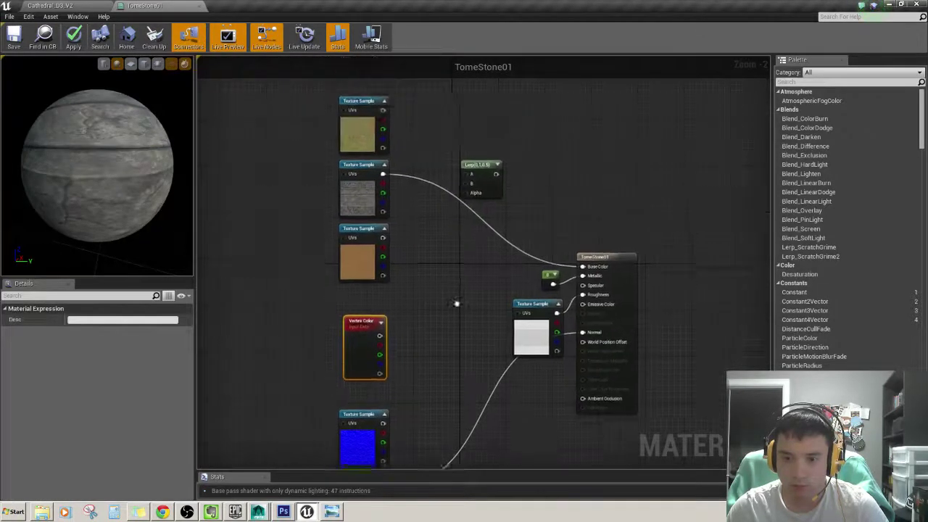
right_drag(448, 277, 463, 320)
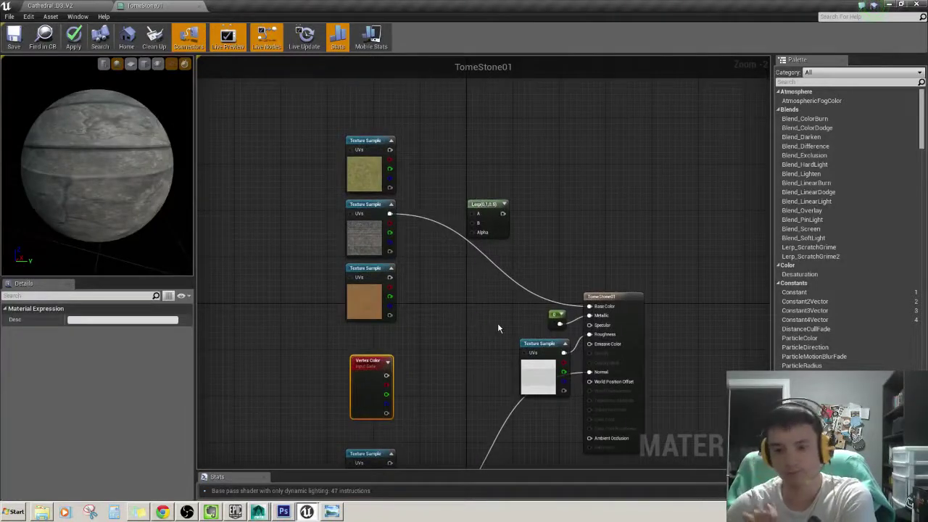
Wire the moss texture into the Lerp's A input and the stone texture into B.
drag(391, 213, 478, 223)
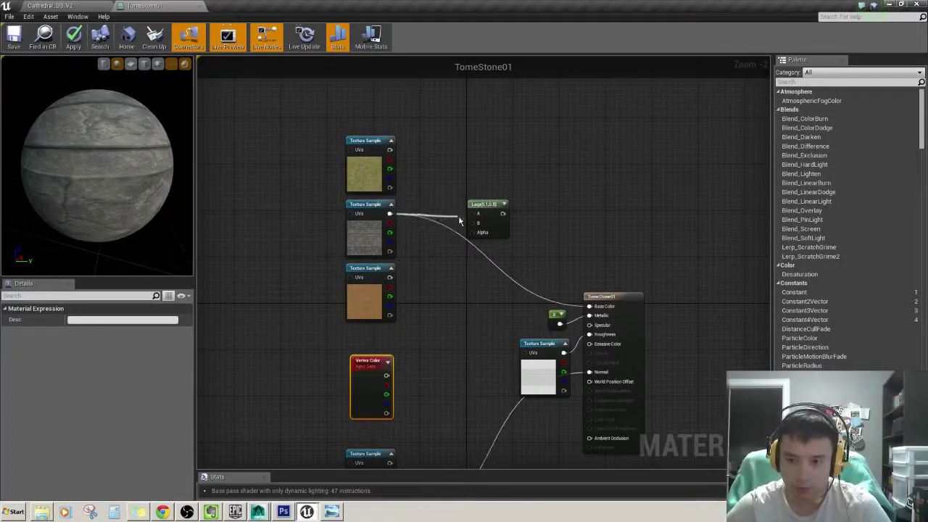
right_drag(406, 216, 408, 243)
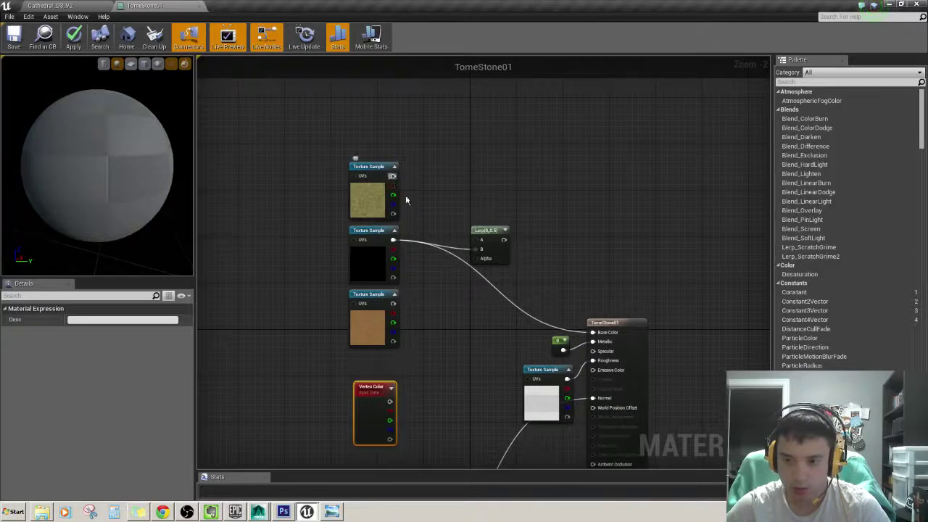
drag(390, 182, 399, 176)
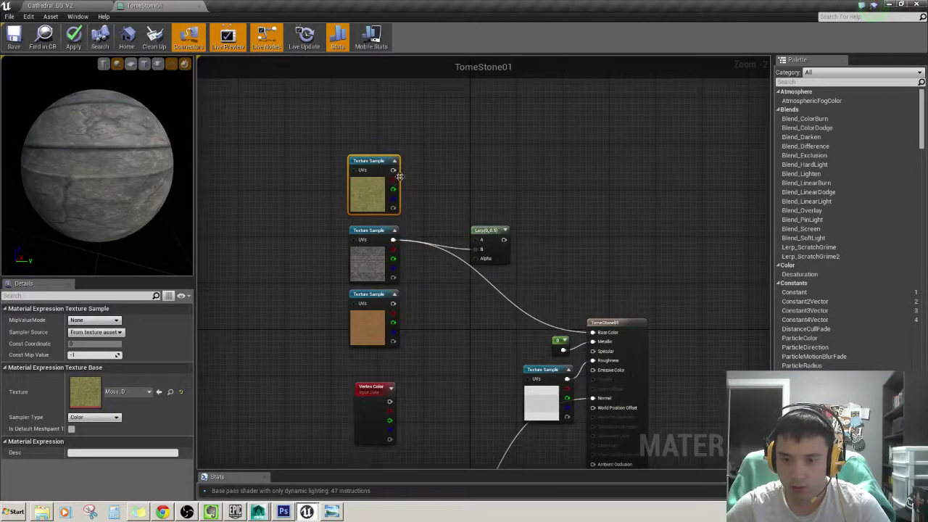
drag(392, 170, 476, 239)
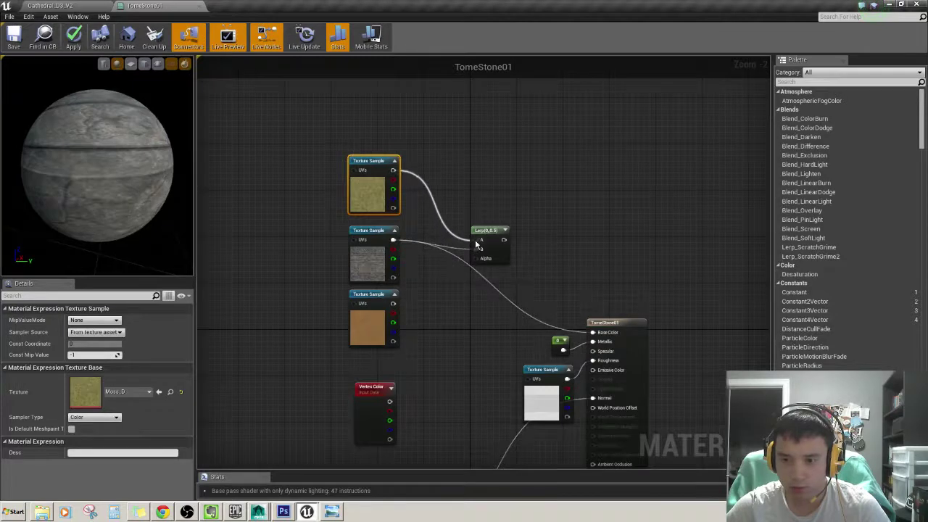
right_drag(484, 228, 431, 212)
drag(431, 213, 418, 213)
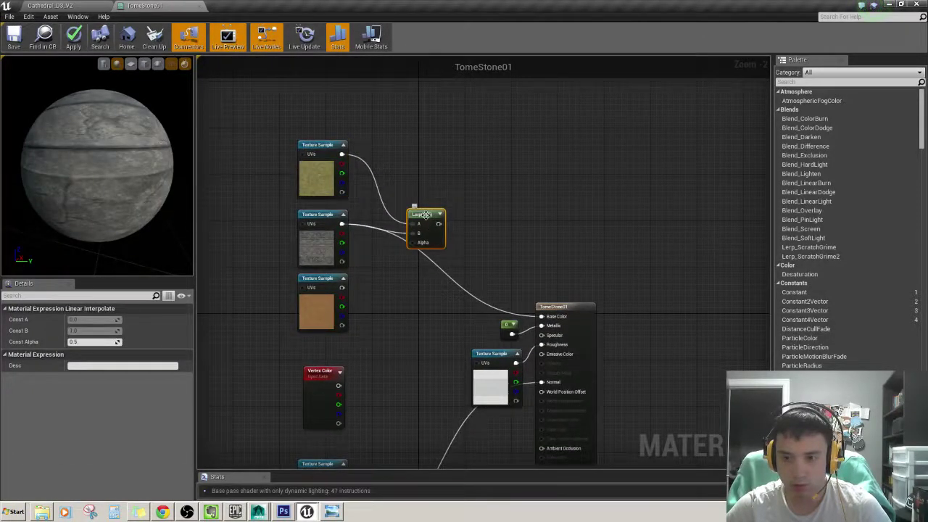
Duplicate the Lerp node with Ctrl+W and place the copy to its right.
key(ctrl+w)
drag(435, 221, 480, 225)
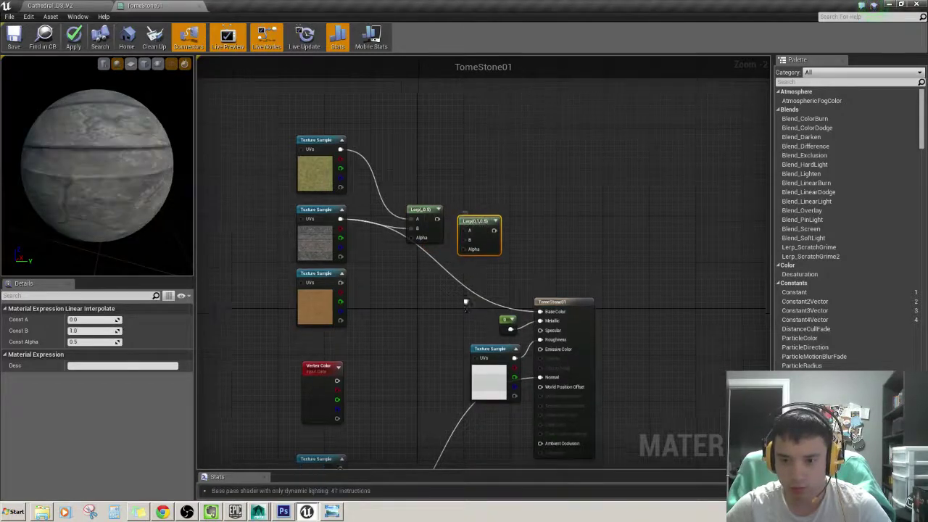
right_drag(465, 303, 408, 257)
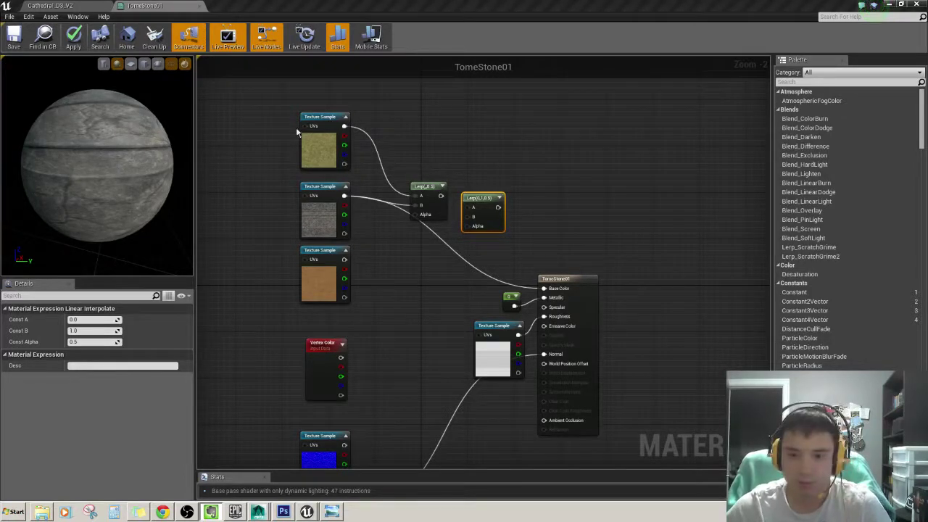
Reorder the texture samples so the brown texture sits above the grey stone.
drag(325, 271, 331, 271)
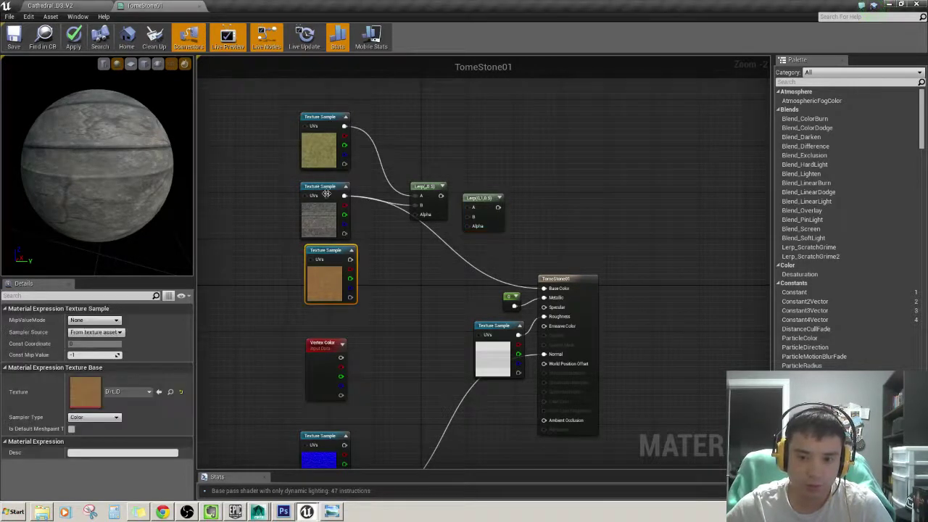
drag(324, 189, 338, 289)
drag(327, 250, 323, 188)
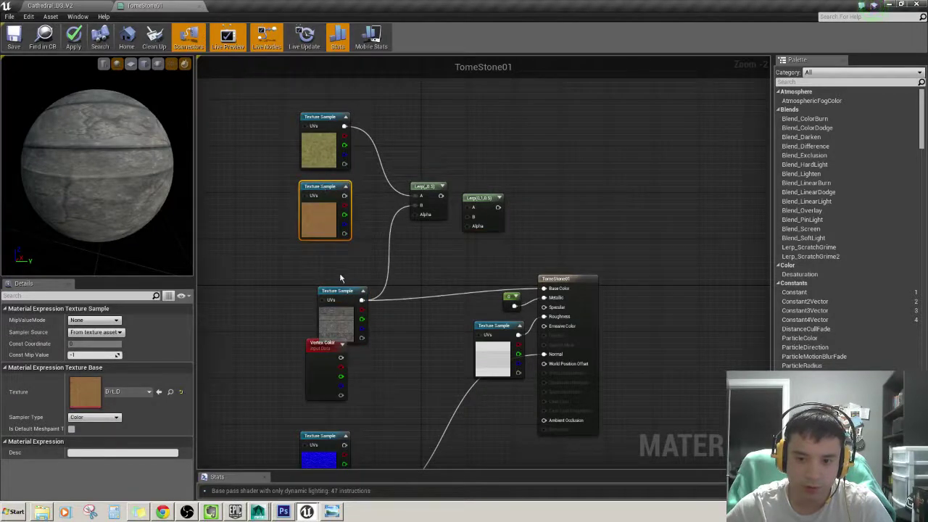
drag(329, 285, 317, 250)
Stack the two blue normal maps with the purple one below, and align the grey stone texture.
right_drag(366, 443, 384, 265)
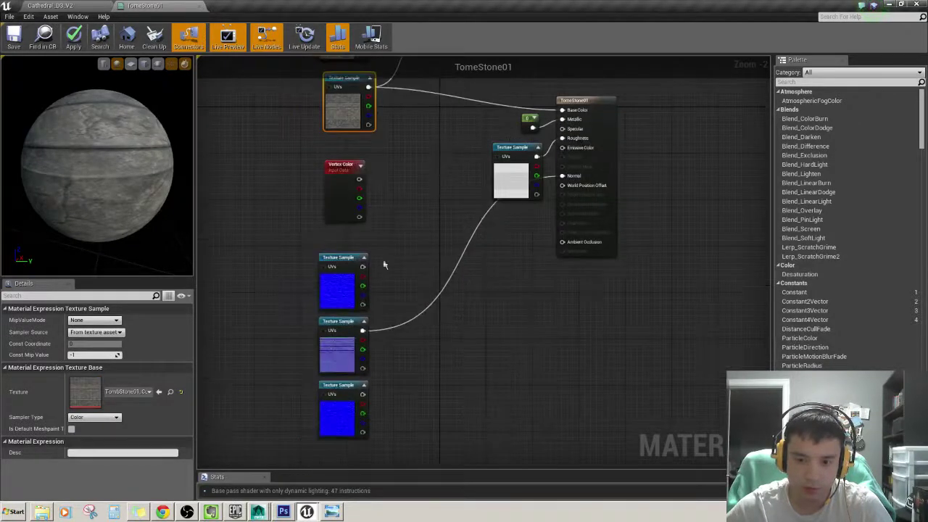
drag(338, 318, 396, 411)
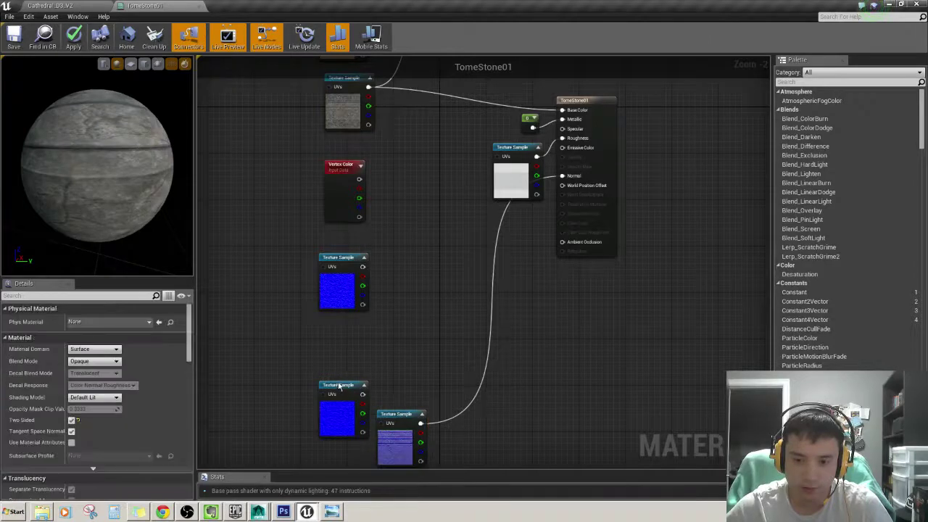
drag(337, 384, 338, 317)
drag(398, 414, 337, 389)
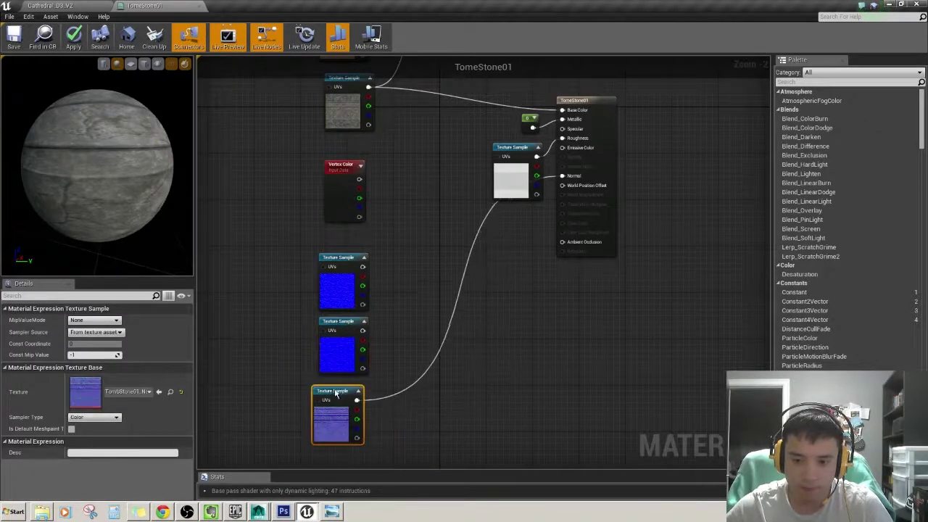
right_drag(403, 102, 375, 345)
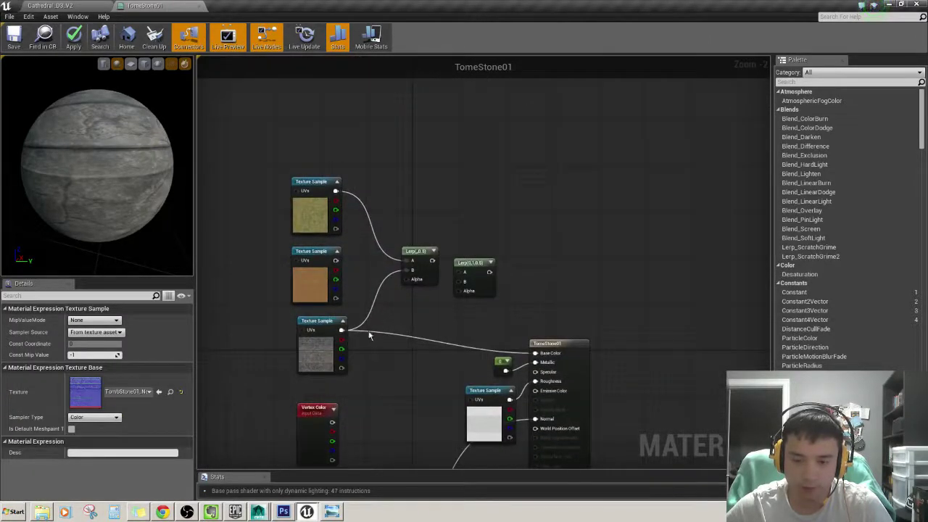
drag(324, 319, 317, 321)
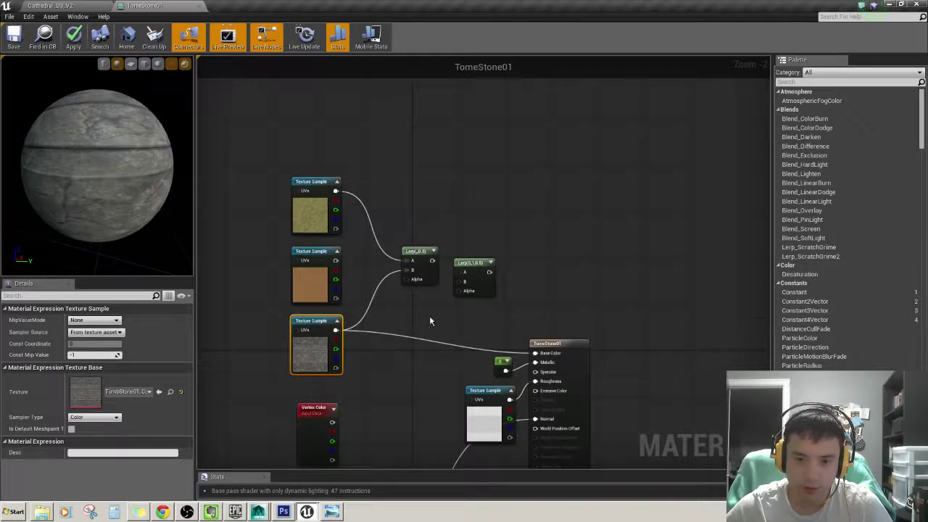
Copy-paste a third Lerp node and line all three Lerps up in a row.
right_drag(430, 320, 436, 281)
click(480, 224)
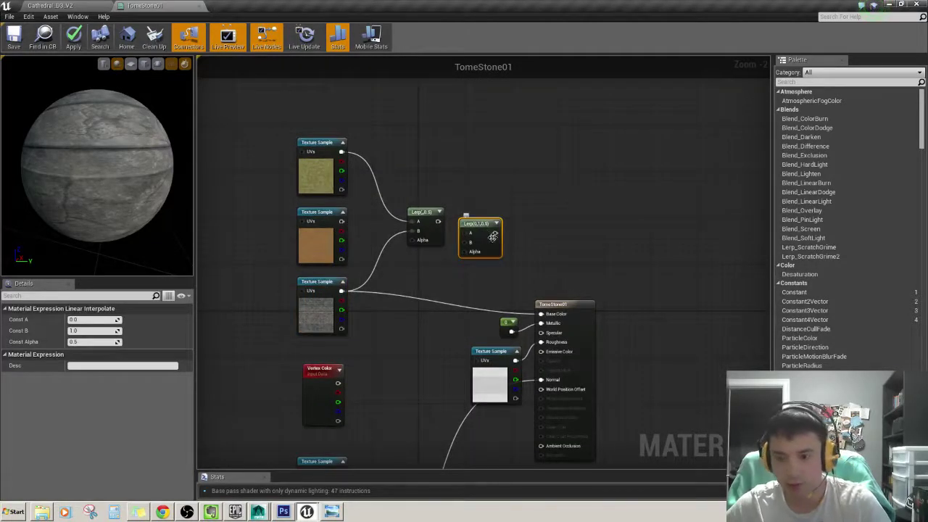
key(ctrl+c)
key(ctrl+v)
drag(471, 224, 462, 226)
click(411, 212)
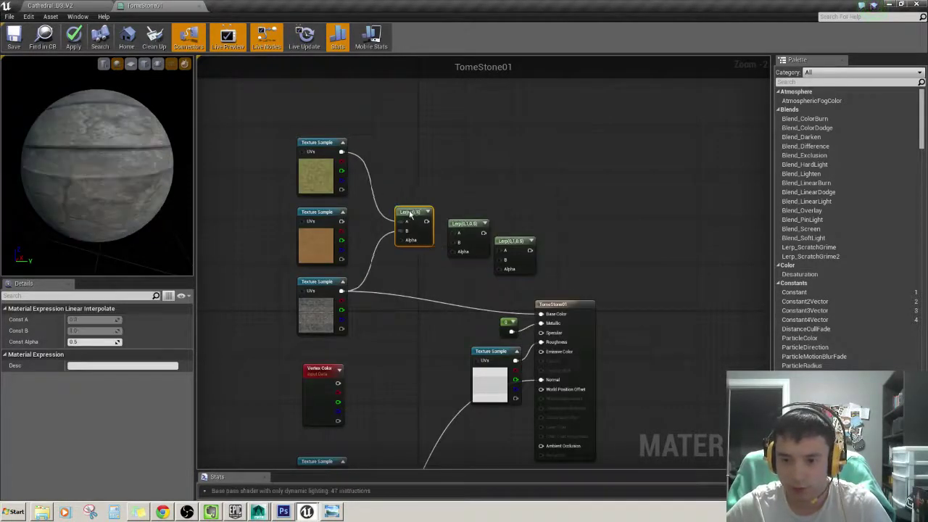
drag(410, 212, 398, 213)
drag(456, 222, 441, 217)
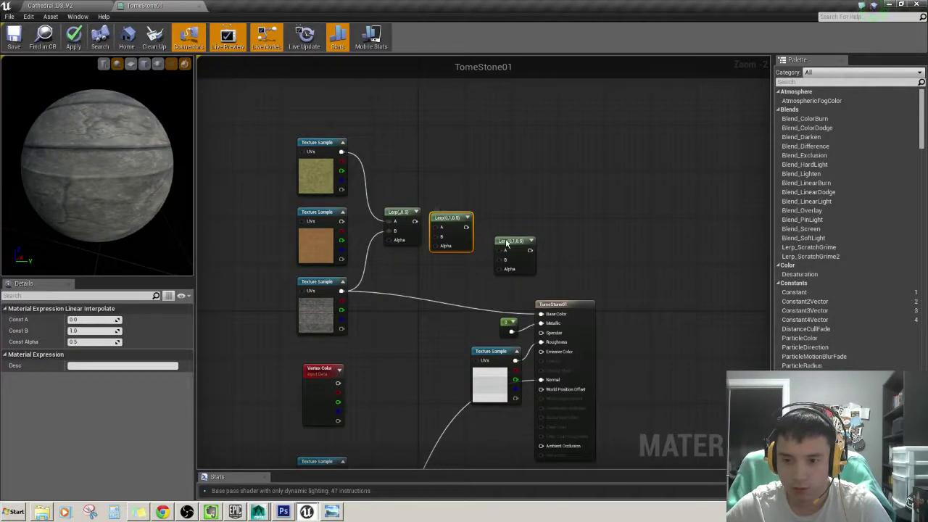
drag(506, 243, 492, 230)
click(494, 185)
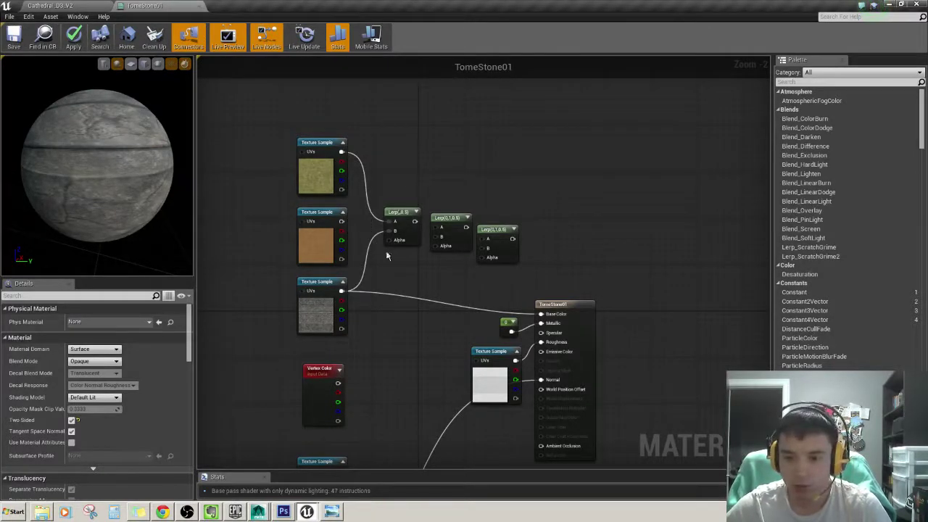
Break the first Lerp's links, then wire grey stone into A and yellow-green into B.
right_click(393, 222)
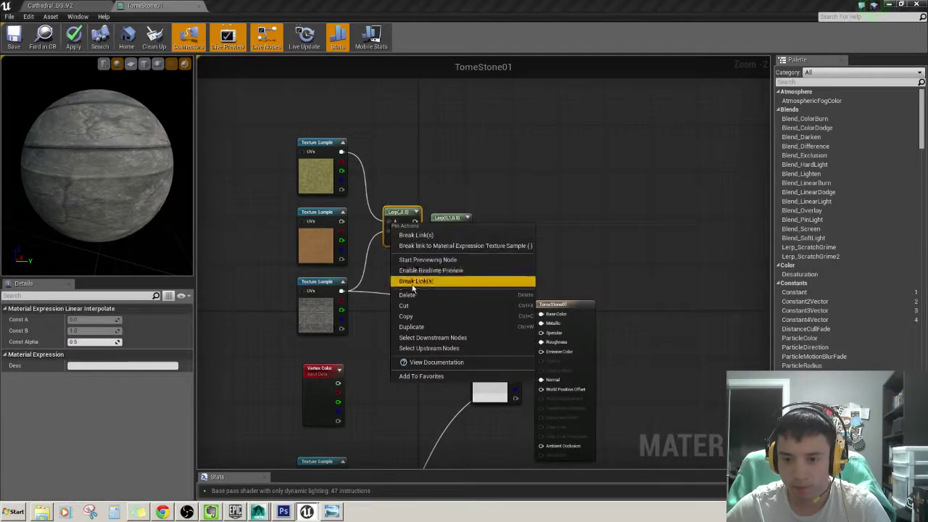
click(419, 235)
right_click(394, 231)
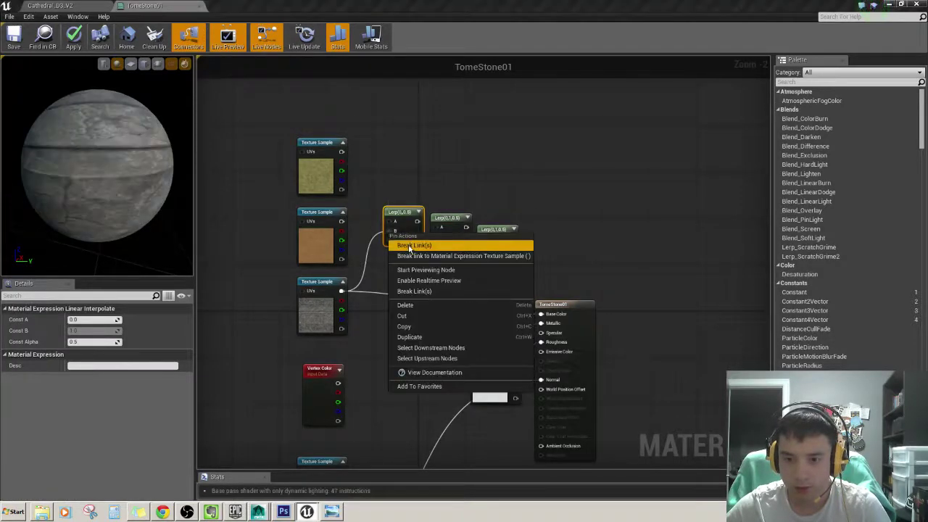
click(418, 245)
mouse_move(340, 291)
mouse_down()
mouse_move(403, 213)
mouse_move(391, 207)
mouse_up()
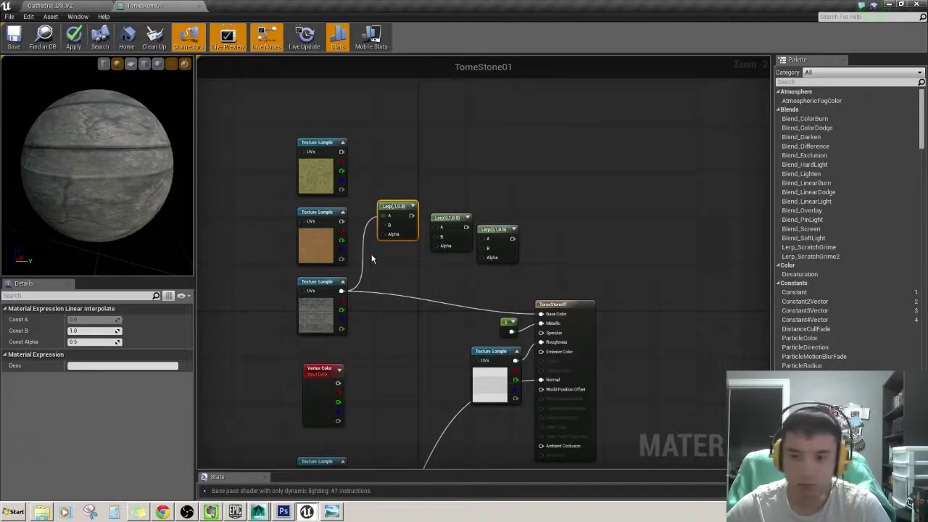
drag(341, 151, 382, 225)
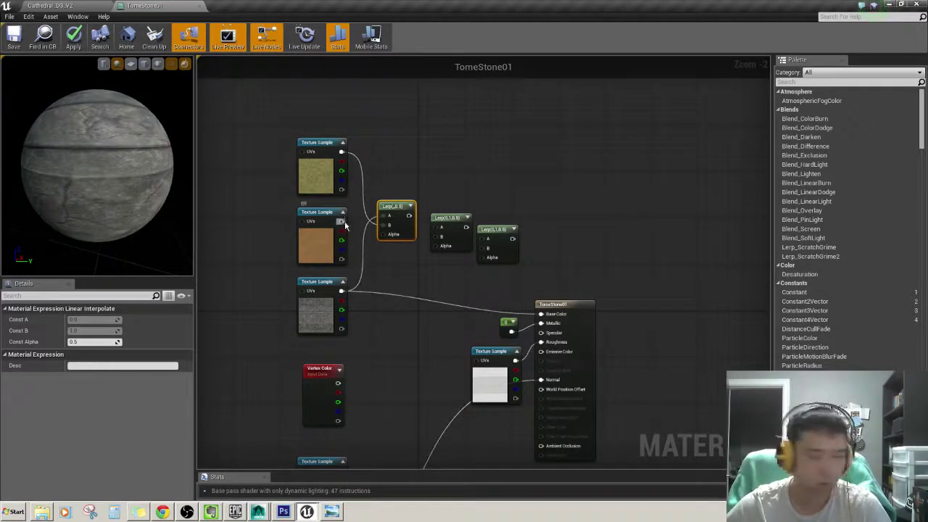
Wire the brown texture into the chain and feed the first Lerp into the second Lerp's A.
mouse_move(340, 221)
mouse_down()
mouse_move(383, 215)
mouse_move(441, 236)
mouse_up()
right_drag(399, 273, 391, 253)
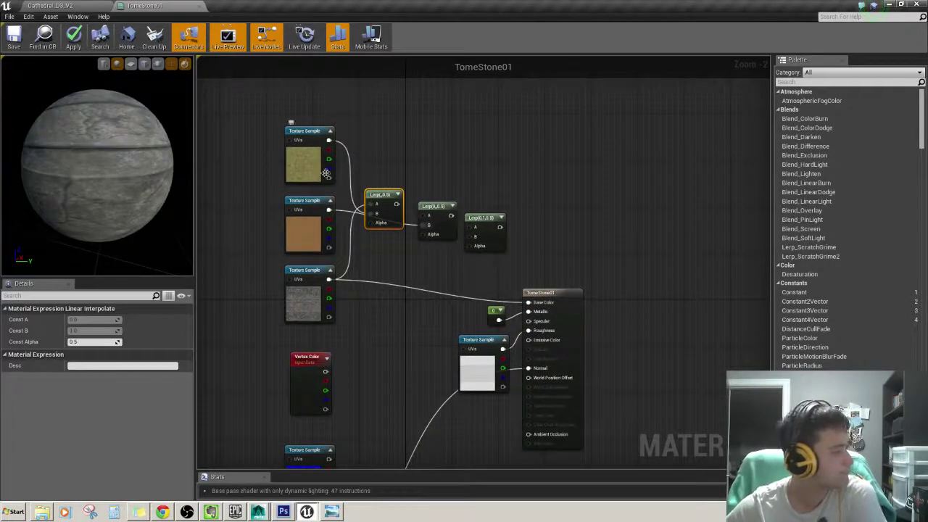
drag(396, 204, 470, 227)
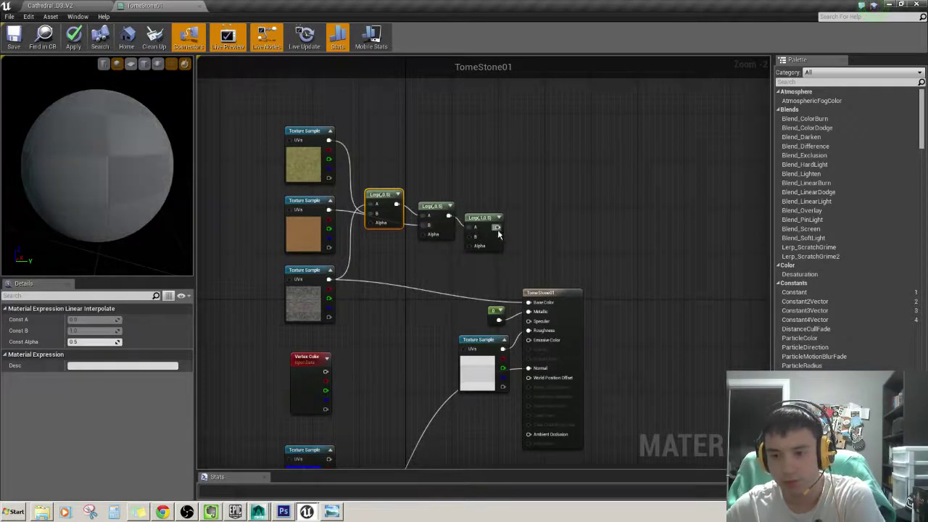
right_drag(488, 206, 483, 188)
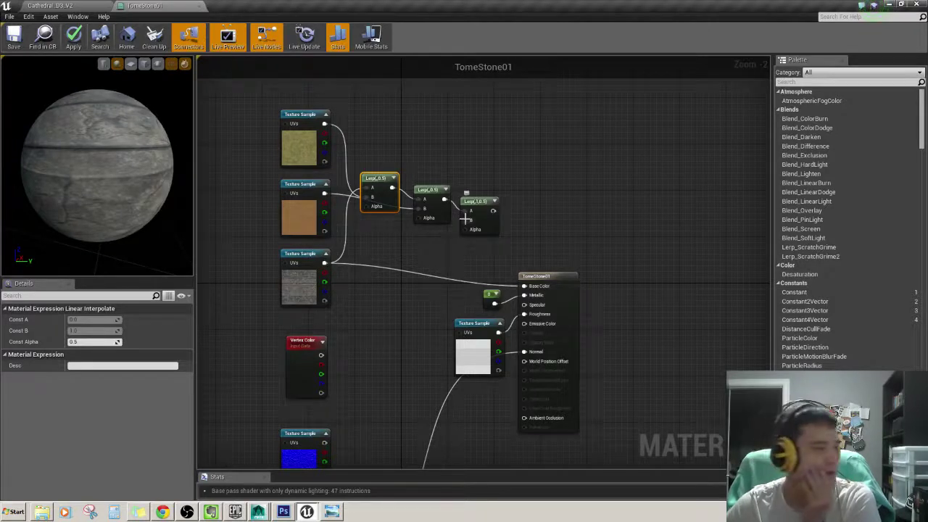
Feed the stone texture into the third Lerp and wire Vertex Color channels to the Lerp Alphas.
drag(324, 264, 464, 230)
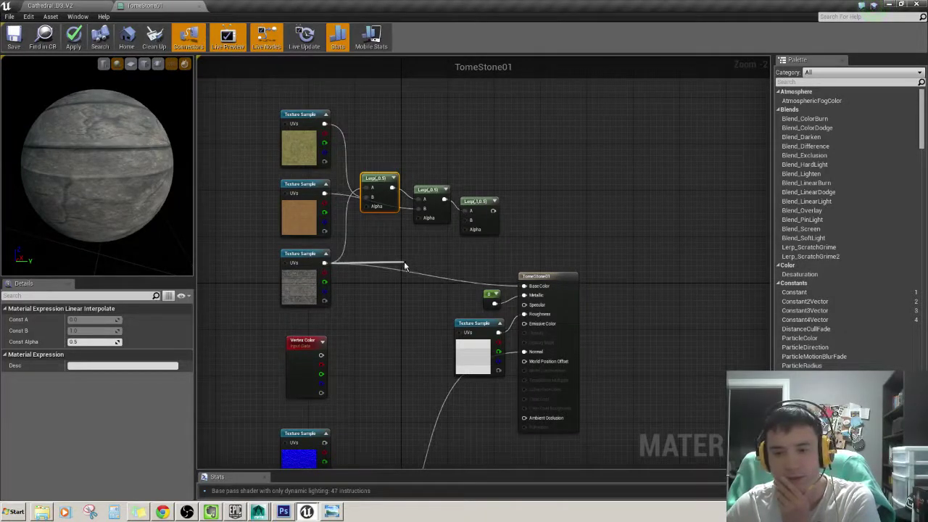
click(514, 283)
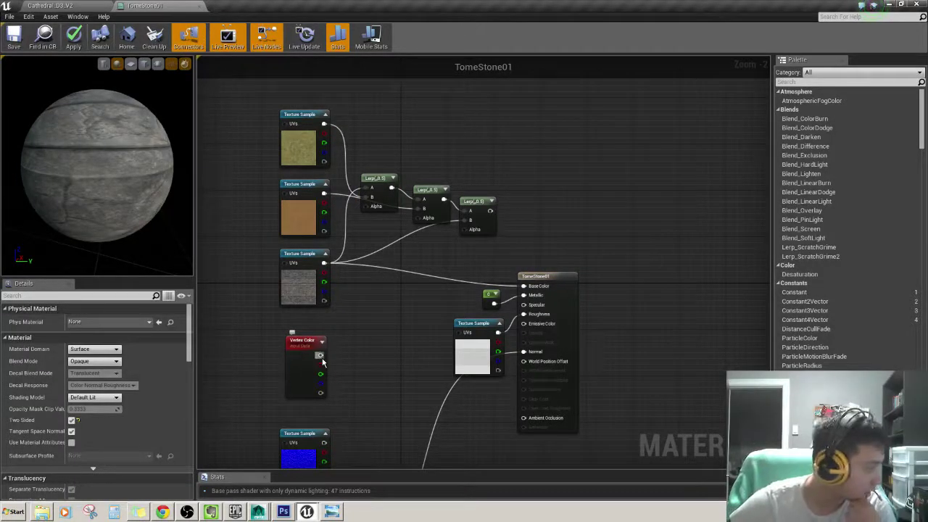
drag(320, 356, 366, 207)
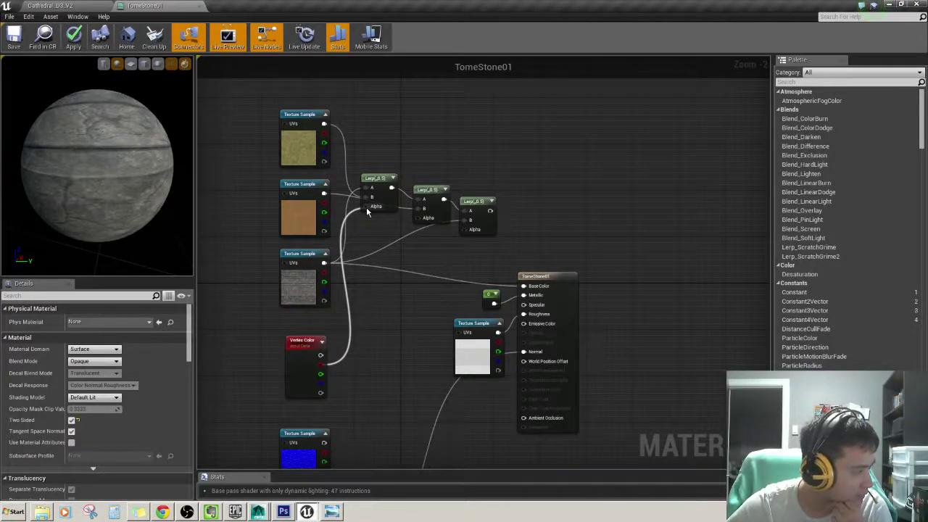
ctrl+drag(366, 207, 465, 229)
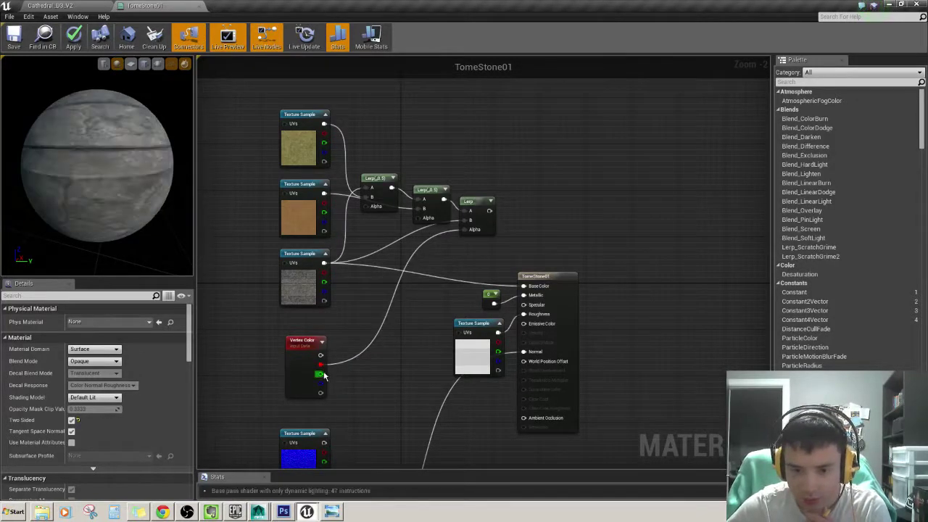
mouse_move(325, 370)
mouse_down()
mouse_move(423, 217)
mouse_move(373, 208)
mouse_up()
right_drag(406, 328, 411, 292)
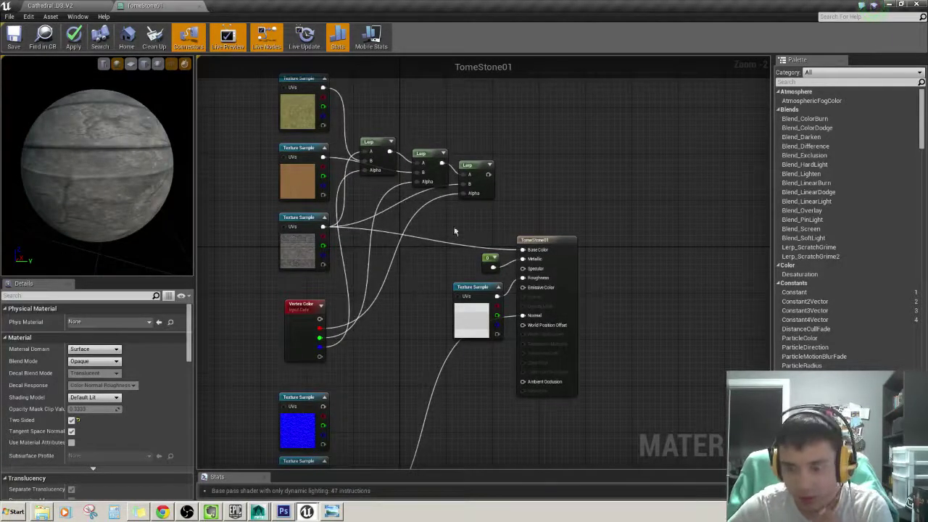
Connect the final Lerp's output to Base Color.
drag(488, 174, 523, 249)
mouse_move(435, 250)
right_down()
mouse_move(432, 288)
mouse_move(407, 276)
right_up()
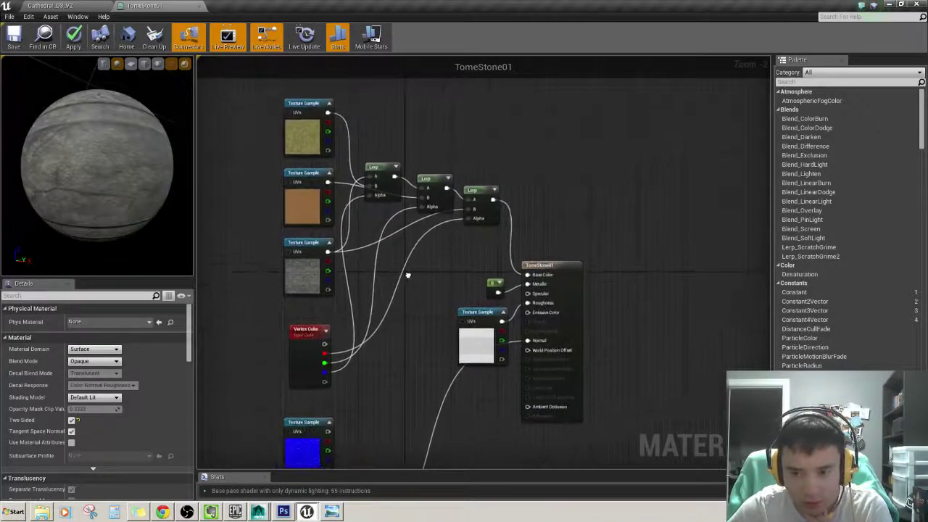
scroll(408, 276, down, 2)
right_click(403, 231)
right_drag(392, 294, 367, 289)
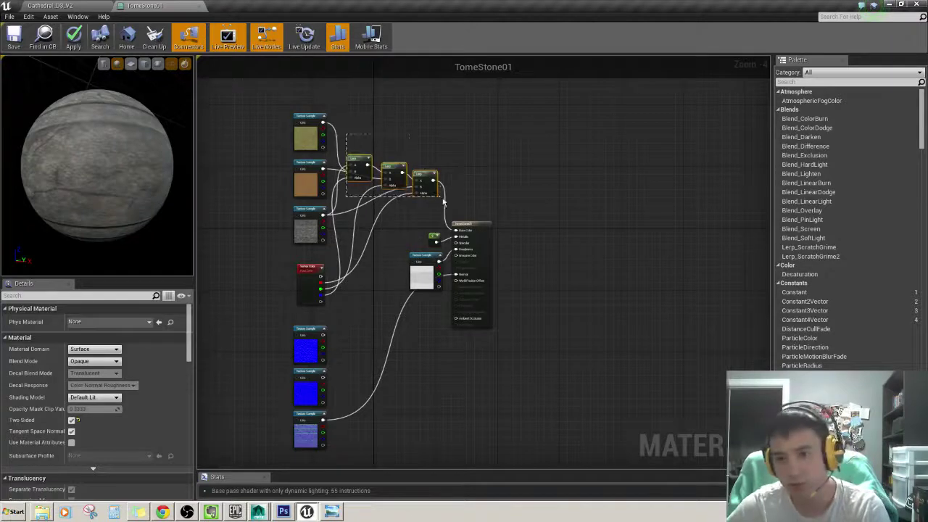
Paste a copy of the Lerp chain and move it down beside the normal maps.
key(ctrl+v)
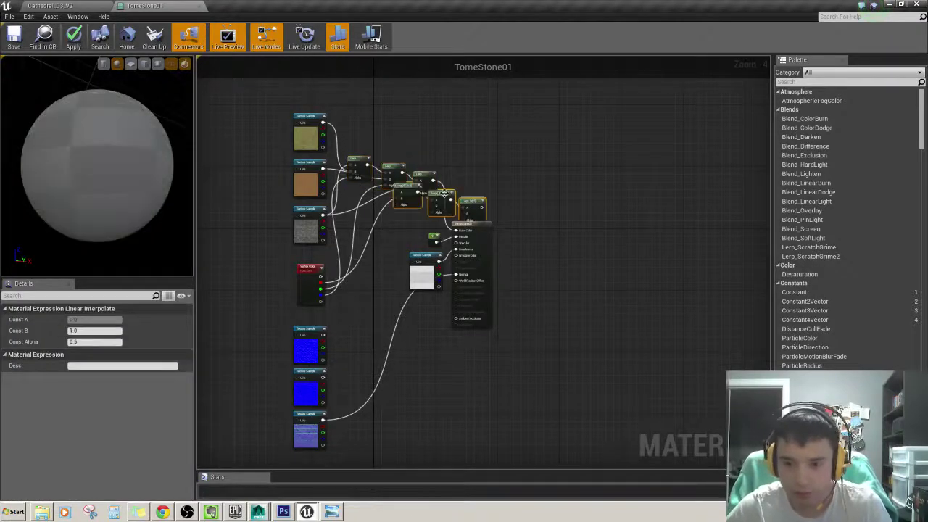
drag(428, 191, 390, 353)
mouse_move(391, 353)
right_down()
mouse_move(386, 216)
mouse_move(414, 381)
mouse_move(401, 202)
right_up()
scroll(386, 237, up, 1)
scroll(410, 214, up, 1)
scroll(409, 214, down, 1)
scroll(401, 202, up, 2)
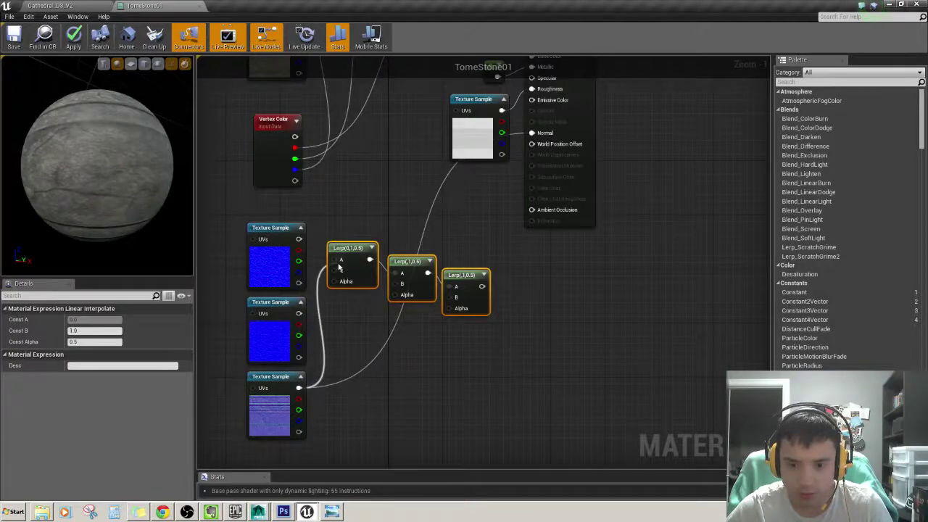
Wire the top normal map into the first copied Lerp's B input.
mouse_move(339, 268)
right_down()
mouse_move(374, 468)
mouse_move(361, 311)
right_up()
mouse_move(315, 231)
mouse_down()
mouse_move(335, 267)
mouse_move(357, 263)
mouse_up()
mouse_move(355, 311)
right_down()
mouse_move(377, 331)
mouse_move(374, 348)
right_up()
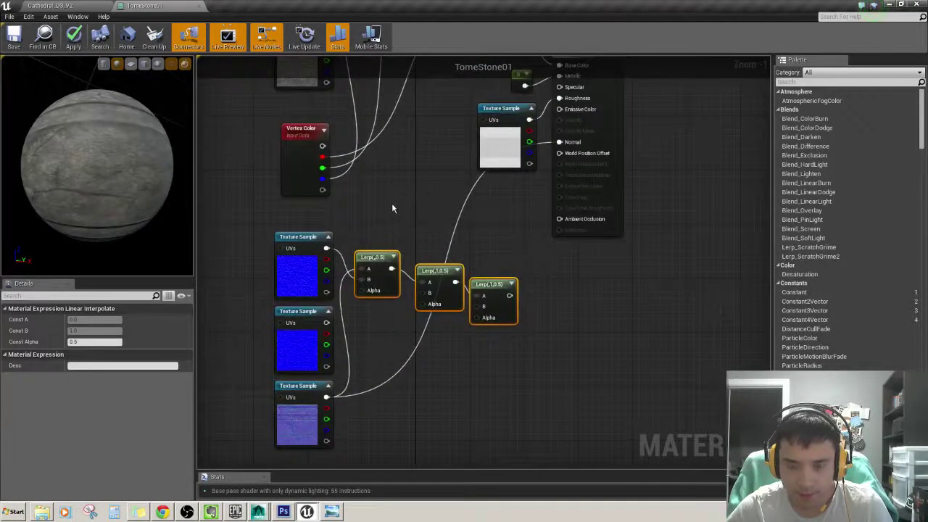
Connect the bottom normal-map texture sample to the third Lerp.
mouse_move(391, 208)
right_down()
mouse_move(385, 327)
mouse_move(369, 181)
right_up()
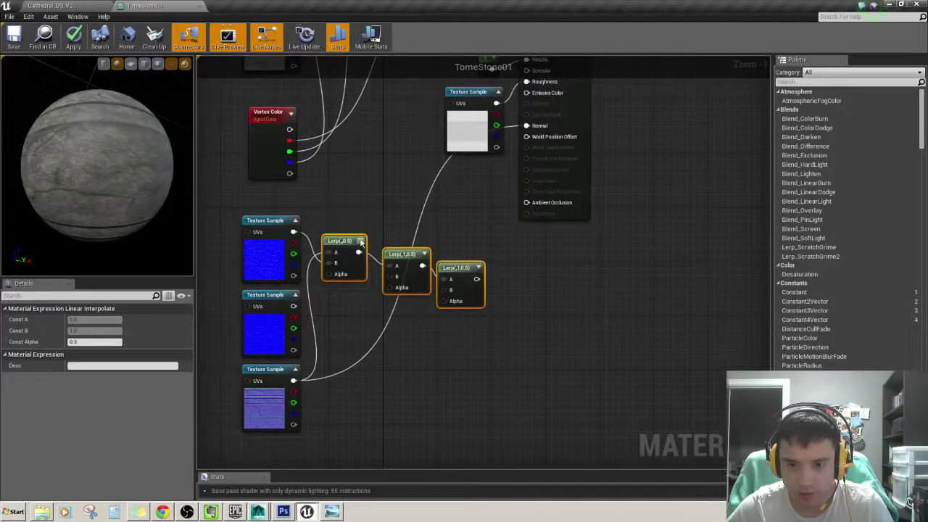
right_drag(408, 220, 415, 321)
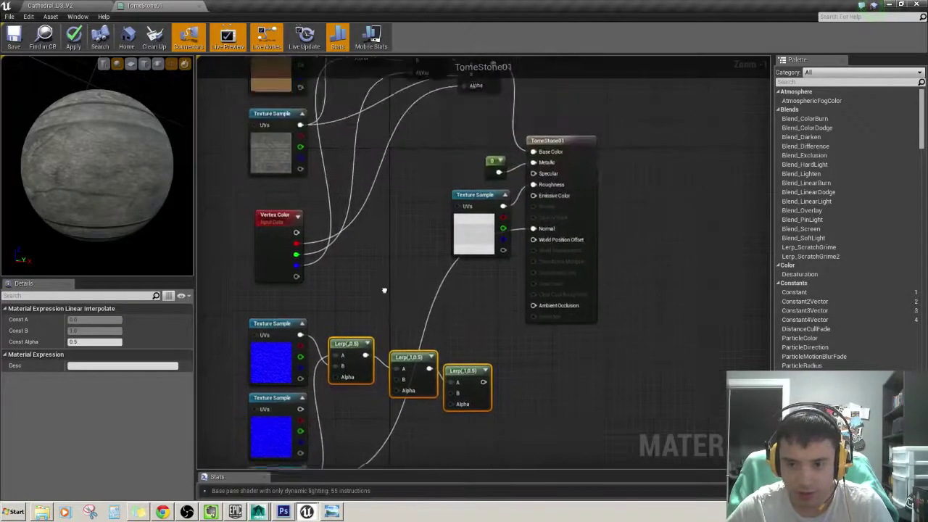
right_drag(260, 262, 233, 179)
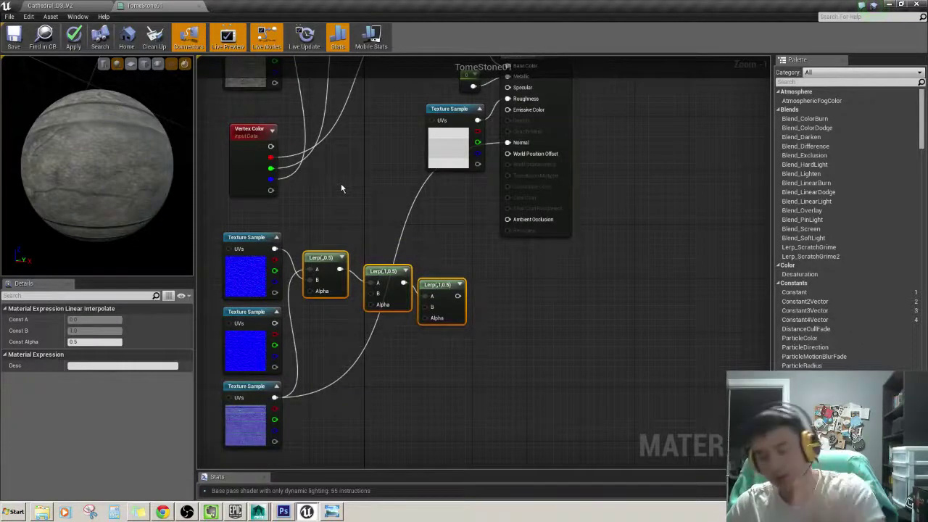
mouse_move(350, 190)
right_down()
mouse_move(375, 364)
mouse_move(404, 169)
right_up()
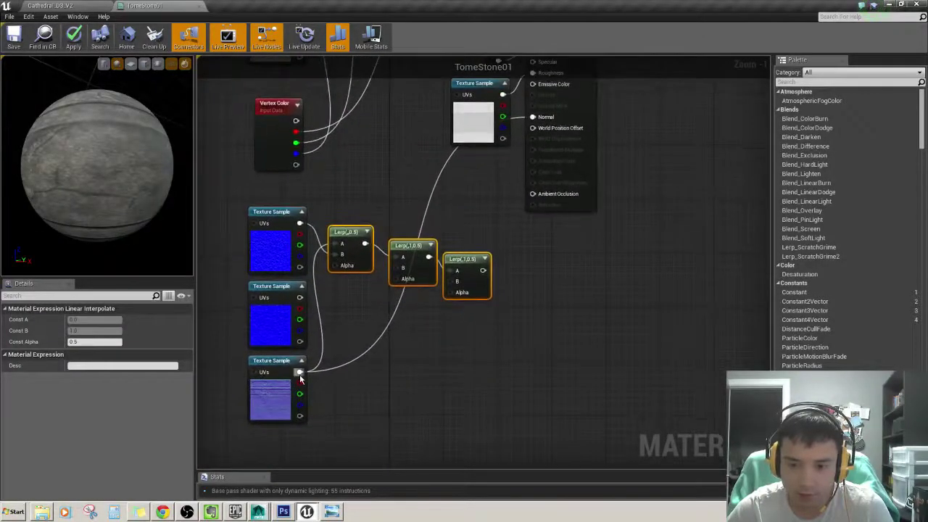
drag(300, 372, 333, 369)
drag(453, 291, 436, 283)
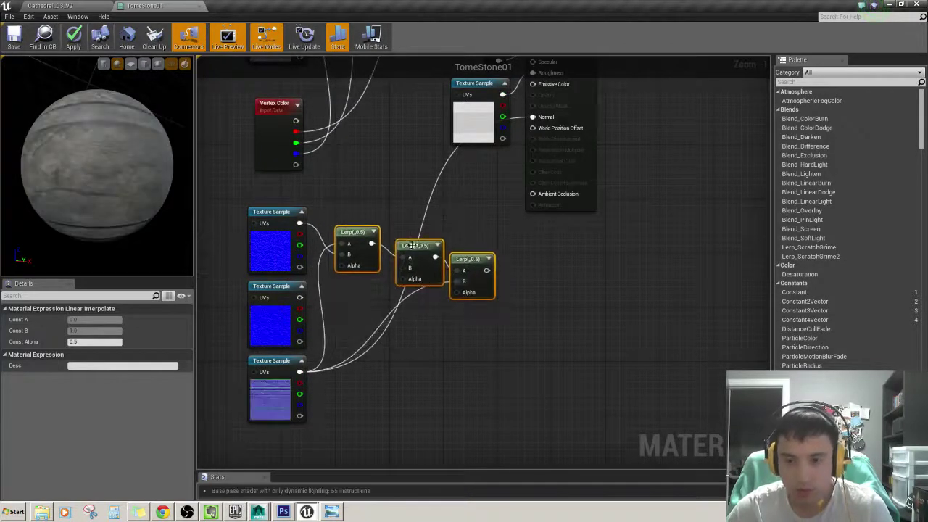
Tidy the three Lerp nodes and feed the middle texture sample into the second Lerp.
drag(410, 247, 458, 257)
click(462, 317)
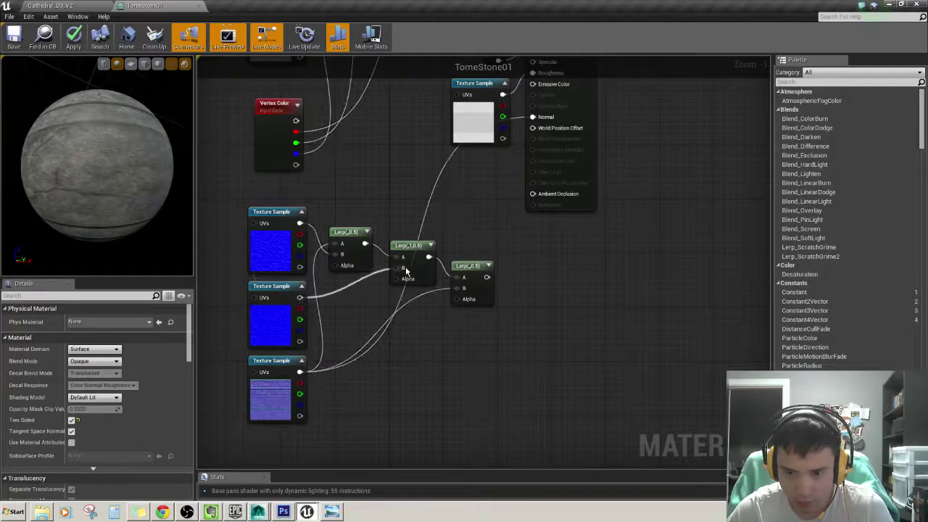
drag(300, 298, 403, 268)
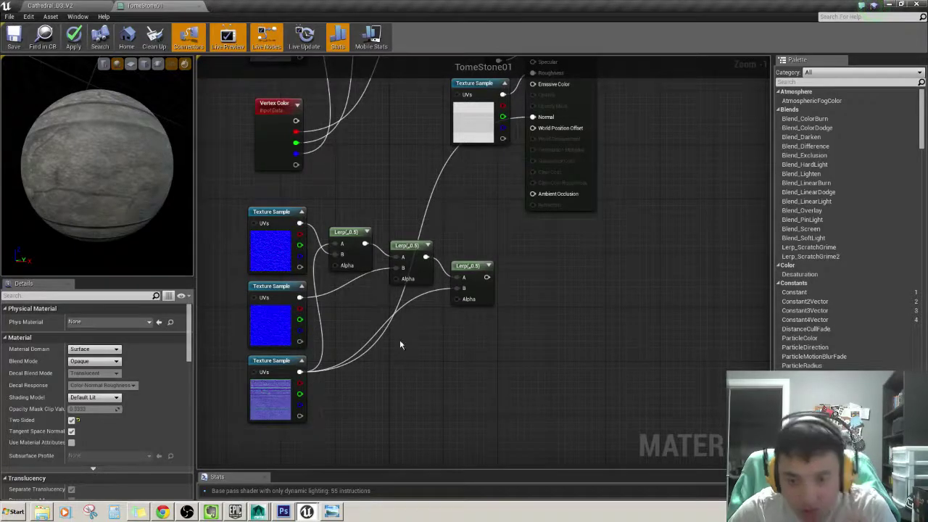
Drive the last two Lerp Alphas with Vertex Color green and the first with blue.
right_drag(399, 286, 412, 279)
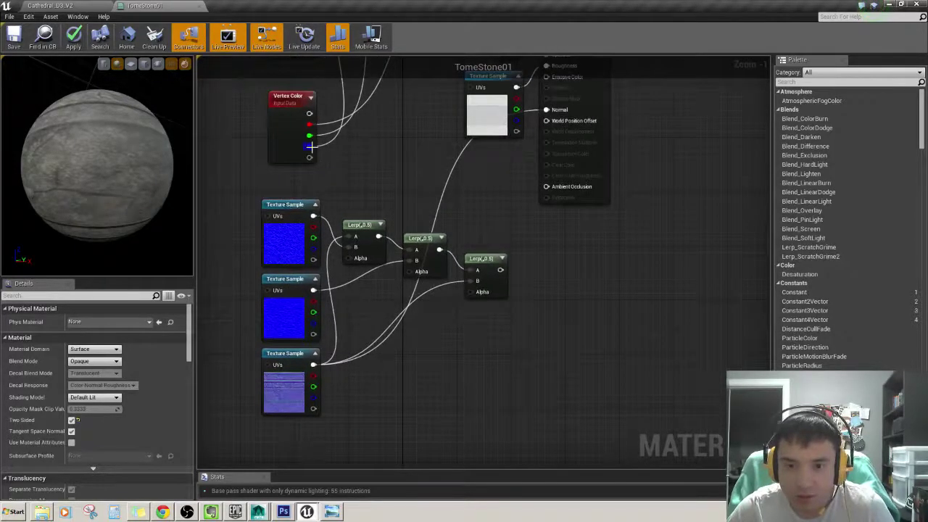
right_drag(337, 165, 333, 197)
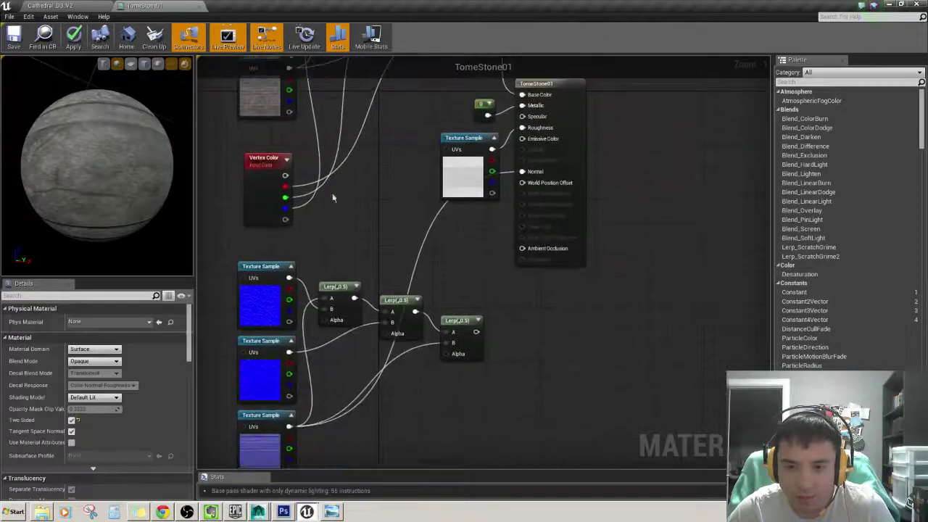
drag(285, 197, 371, 297)
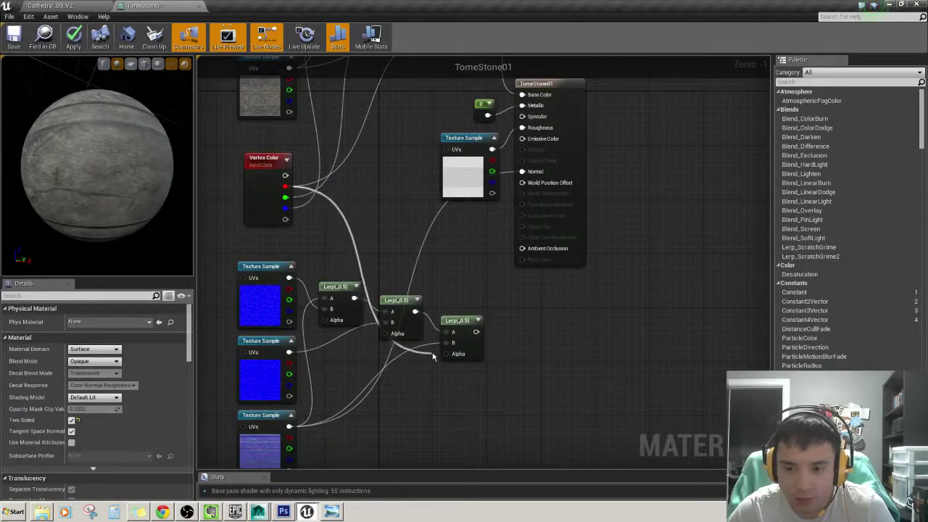
drag(445, 359, 445, 355)
drag(285, 197, 338, 260)
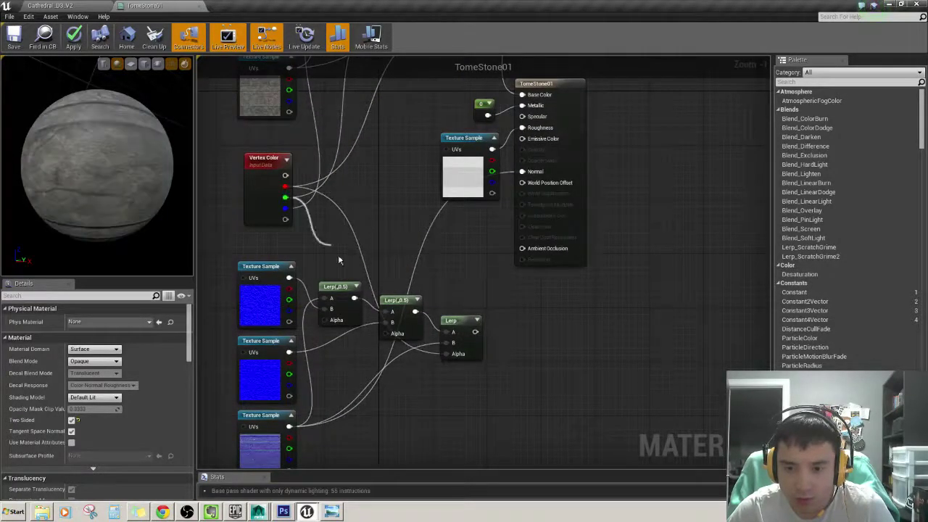
drag(382, 334, 386, 332)
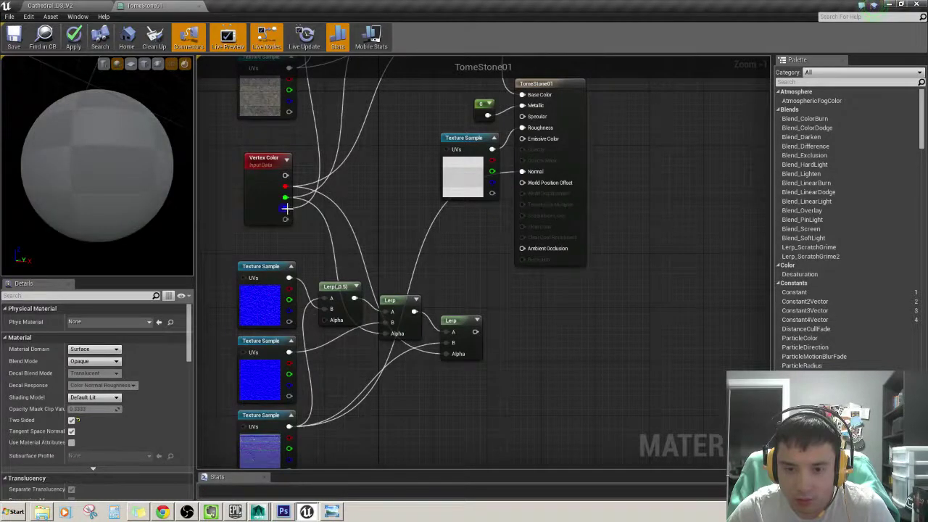
drag(285, 208, 324, 320)
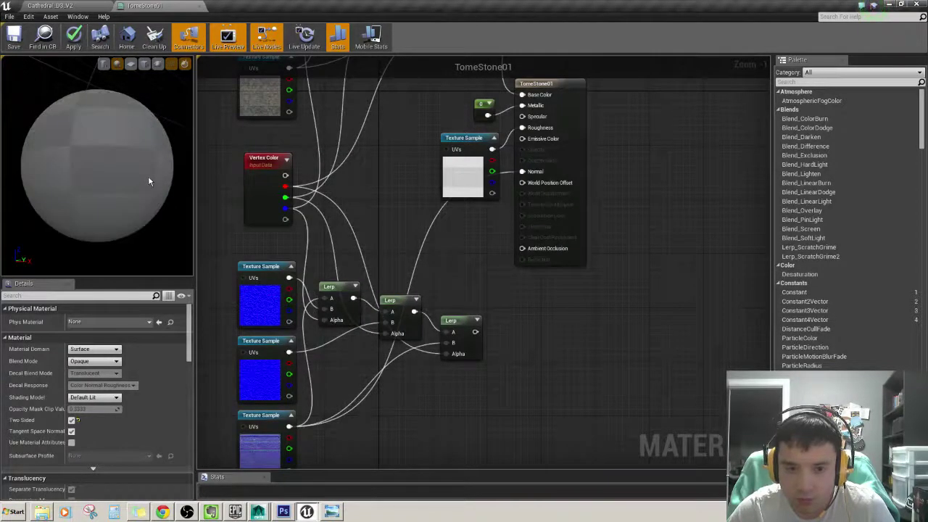
Wire the final Lerp into the Normal input, then save TomeStone01 and close its editor.
scroll(374, 266, down, 2)
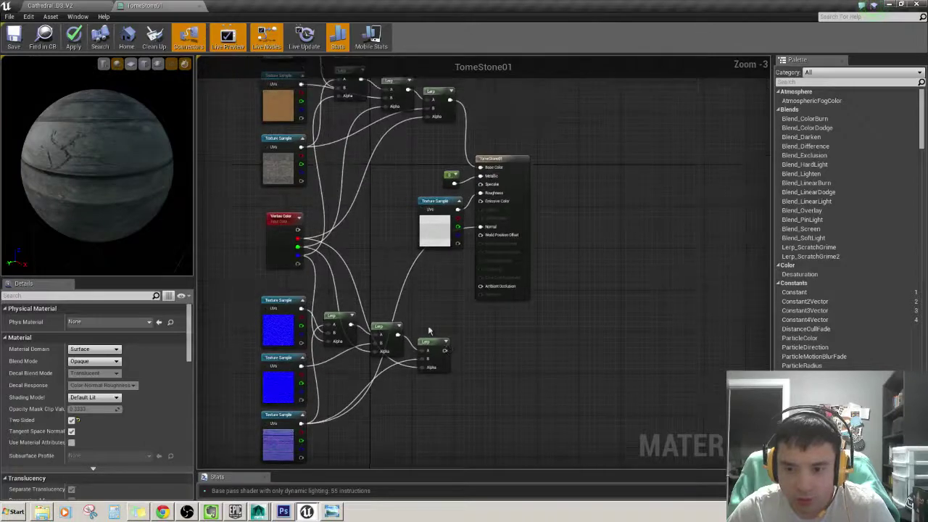
drag(445, 350, 480, 227)
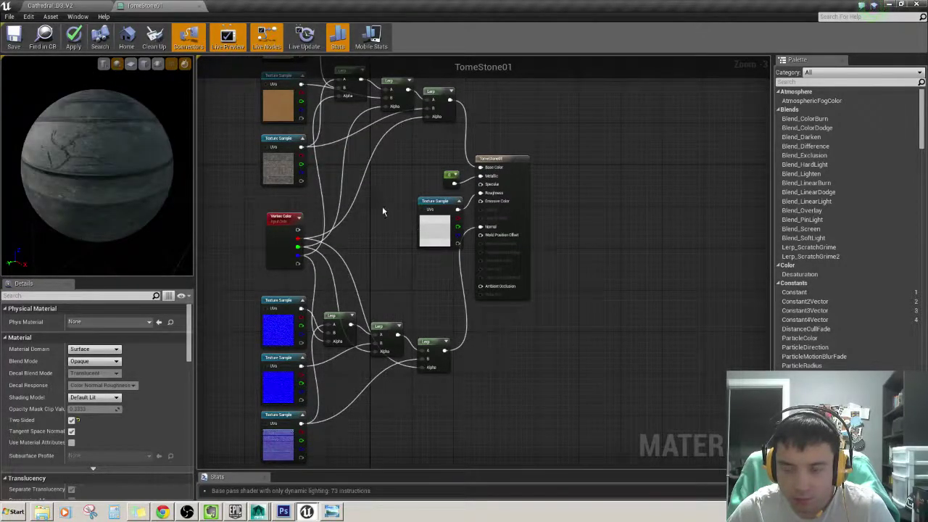
scroll(373, 286, down, 1)
scroll(373, 286, down, 1)
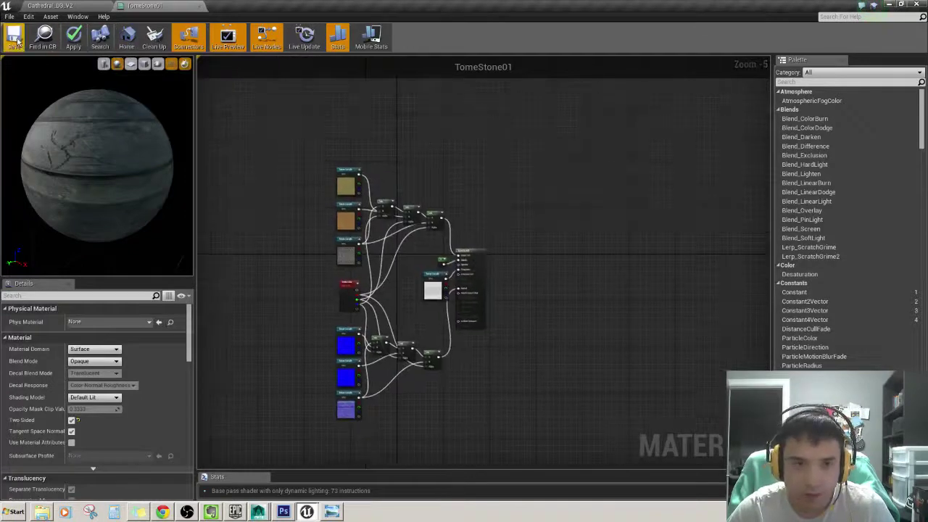
key(ctrl+s)
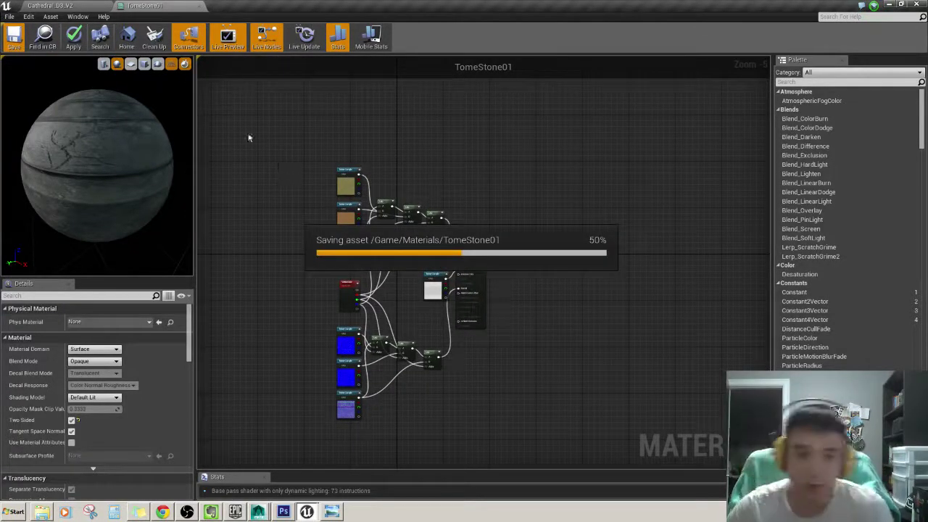
click(198, 7)
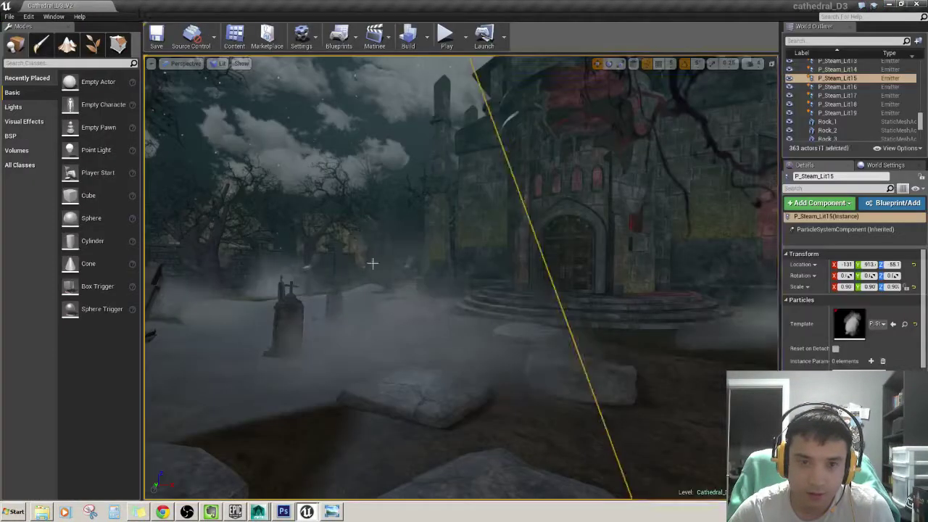
Face the stone steps and turn off Particles Sprite to hide the steam.
right_drag(372, 264, 385, 275)
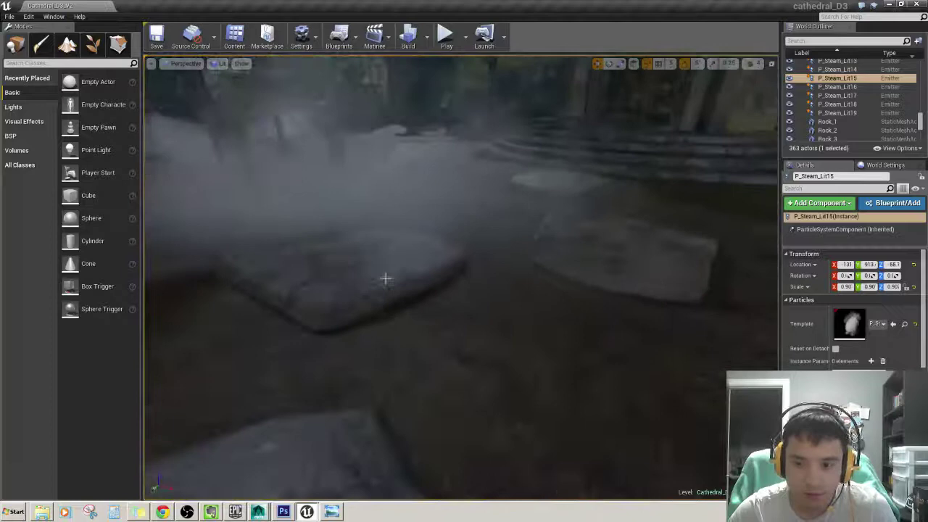
click(235, 297)
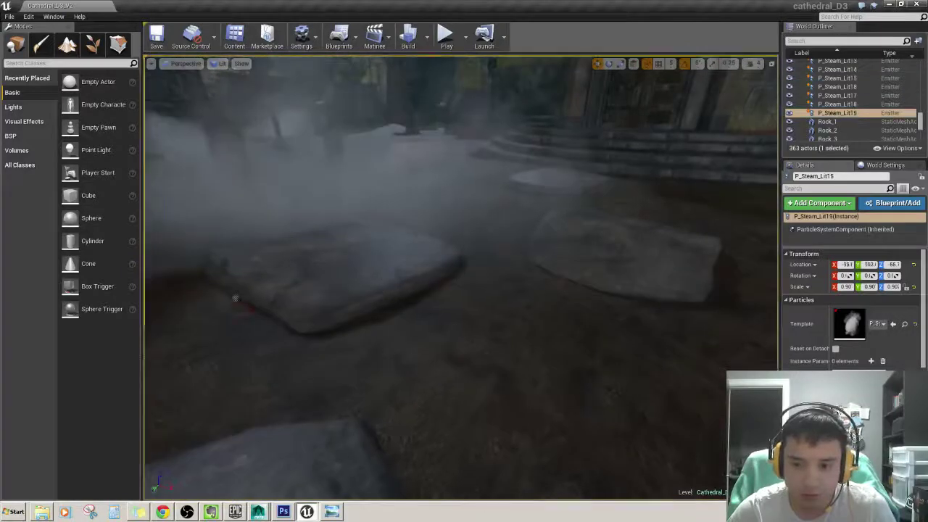
right_drag(235, 297, 235, 297)
click(240, 63)
mouse_move(253, 299)
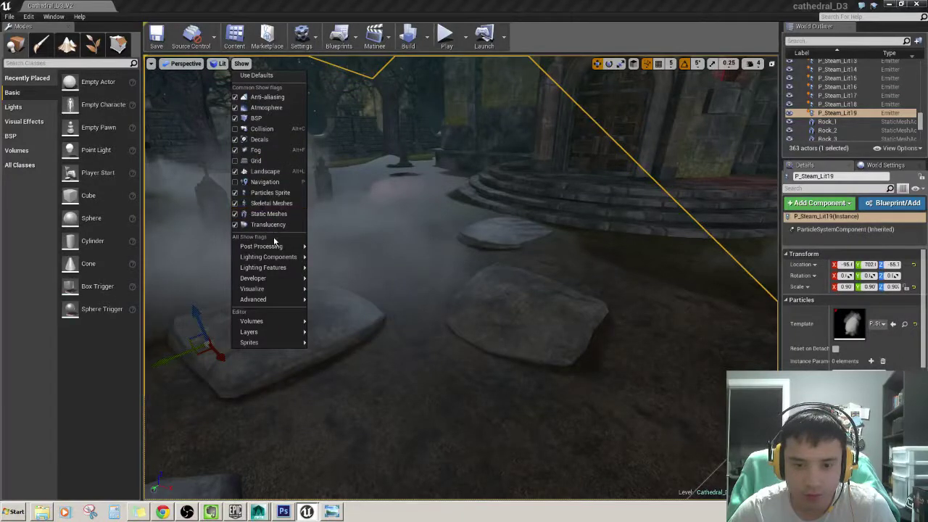
mouse_move(268, 257)
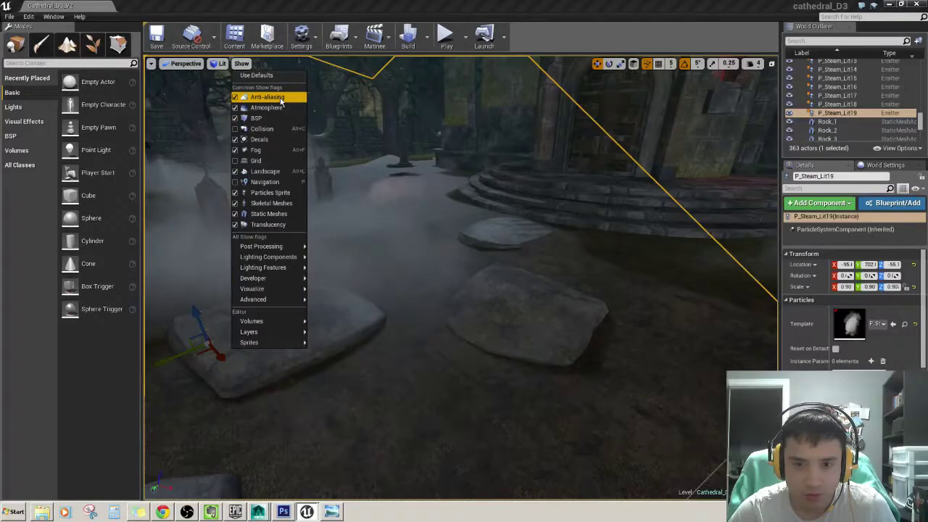
click(269, 192)
Select the stepping-stone Rock_1 and switch to Mesh Paint mode.
right_drag(457, 295, 457, 295)
click(456, 295)
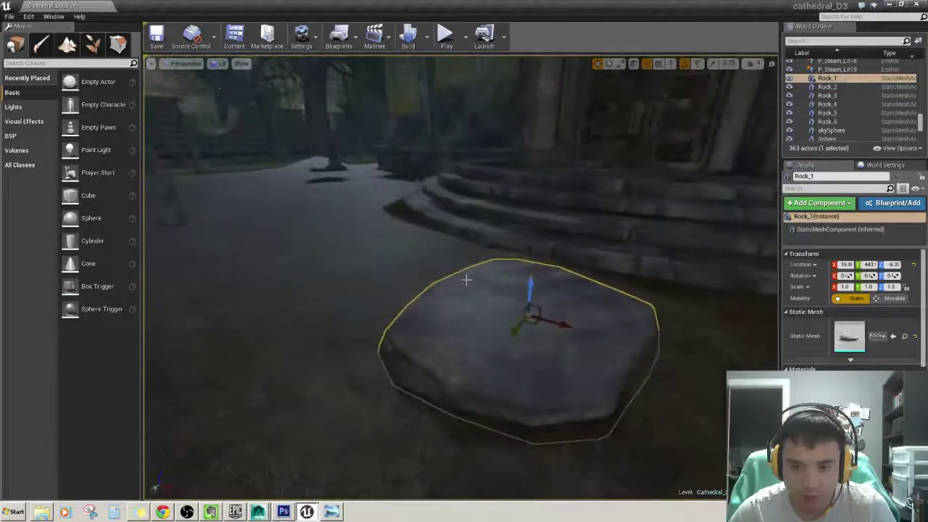
right_drag(457, 295, 456, 295)
click(41, 45)
Set Mesh Paint to Blend Weights with a texture count of 3 (RGB).
right_drag(275, 174, 276, 174)
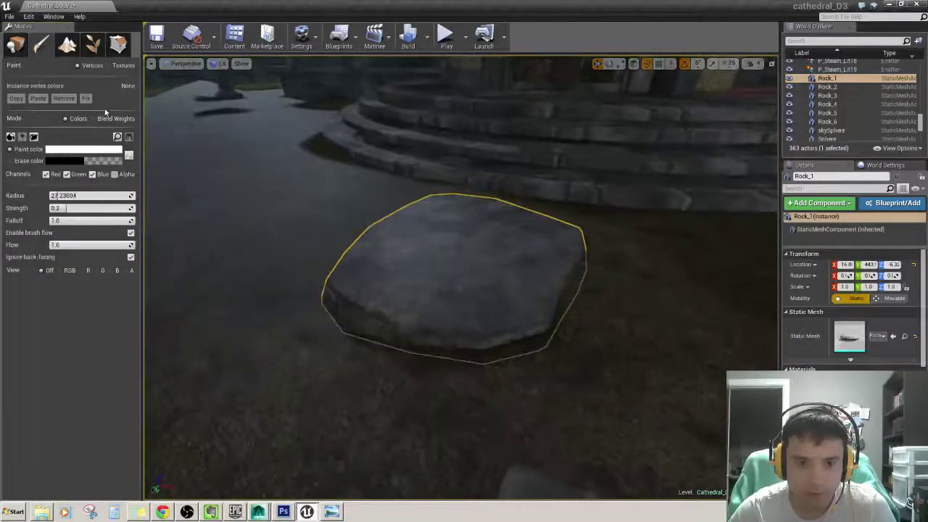
click(102, 119)
click(112, 138)
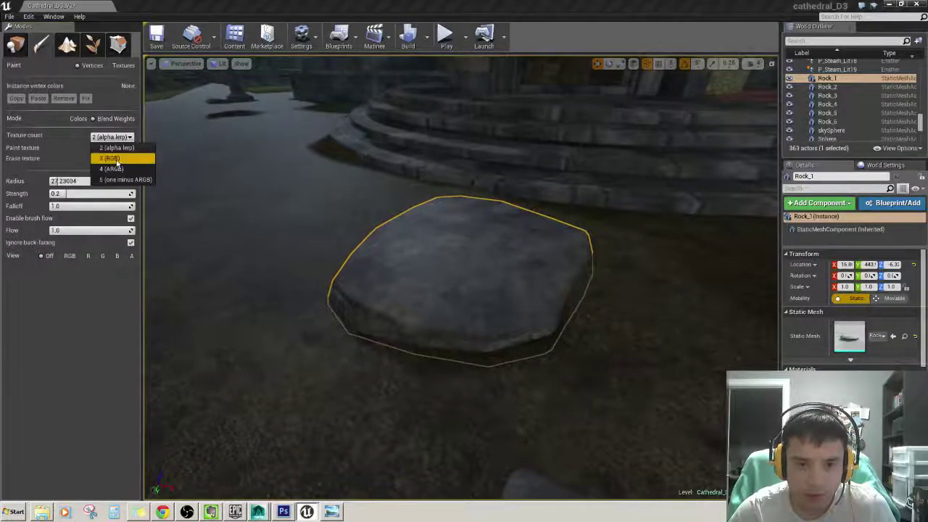
click(120, 160)
Paint a trial dirt patch on Rock_1's right edge and review it.
right_drag(353, 220, 353, 220)
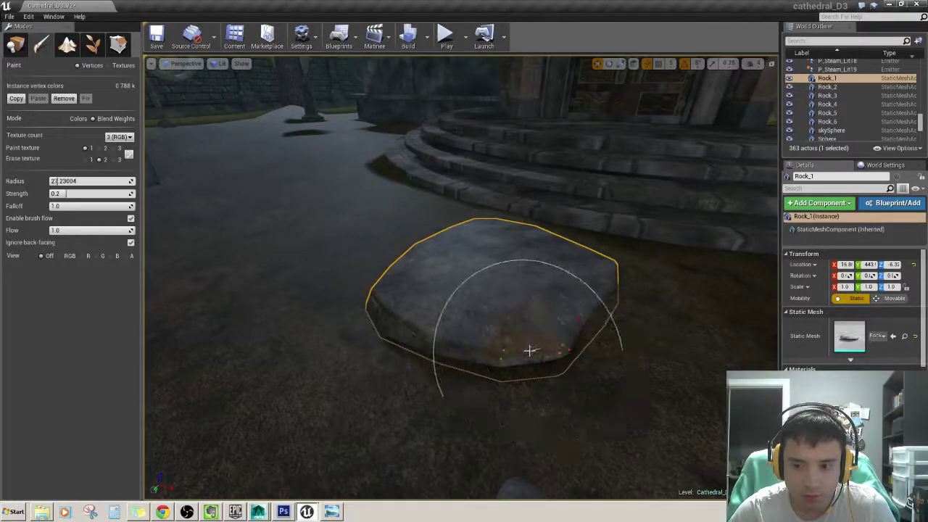
right_drag(529, 352, 529, 352)
drag(599, 303, 609, 292)
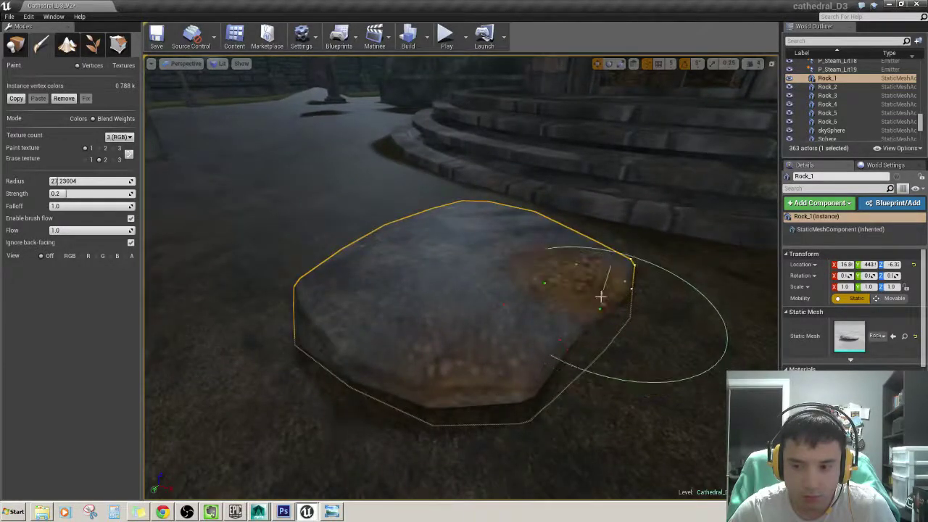
right_drag(609, 292, 650, 298)
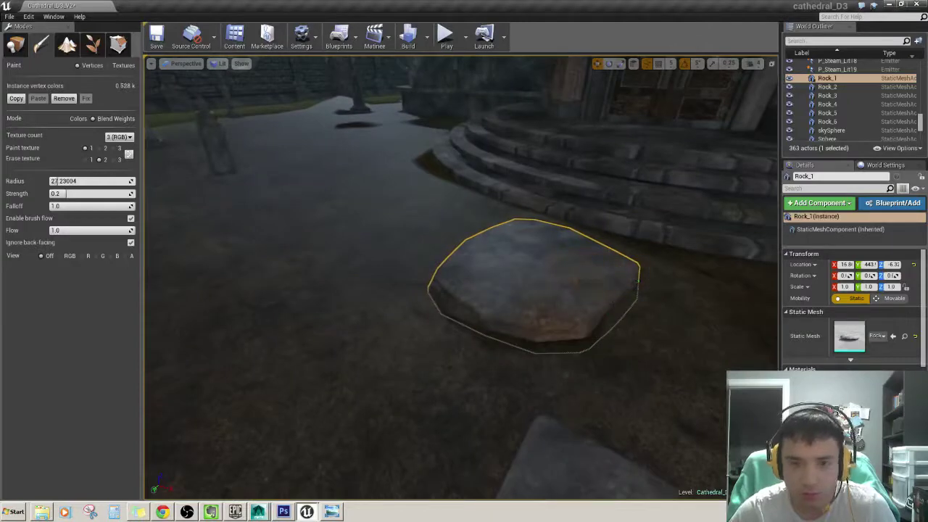
right_drag(540, 323, 540, 323)
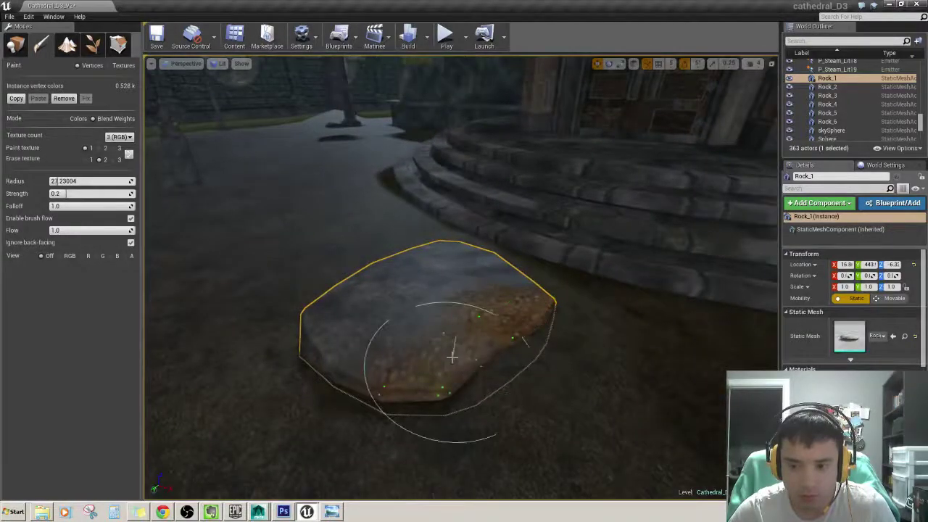
right_drag(445, 352, 445, 352)
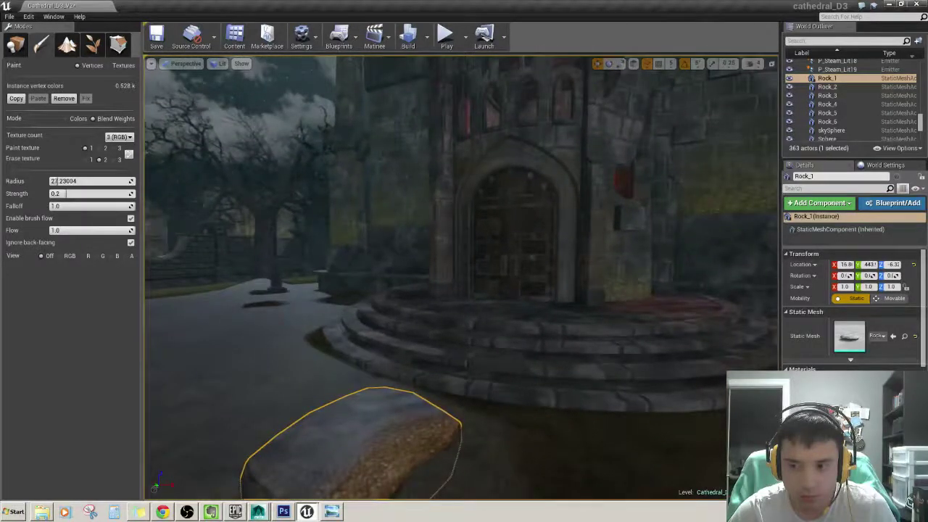
right_drag(482, 324, 481, 323)
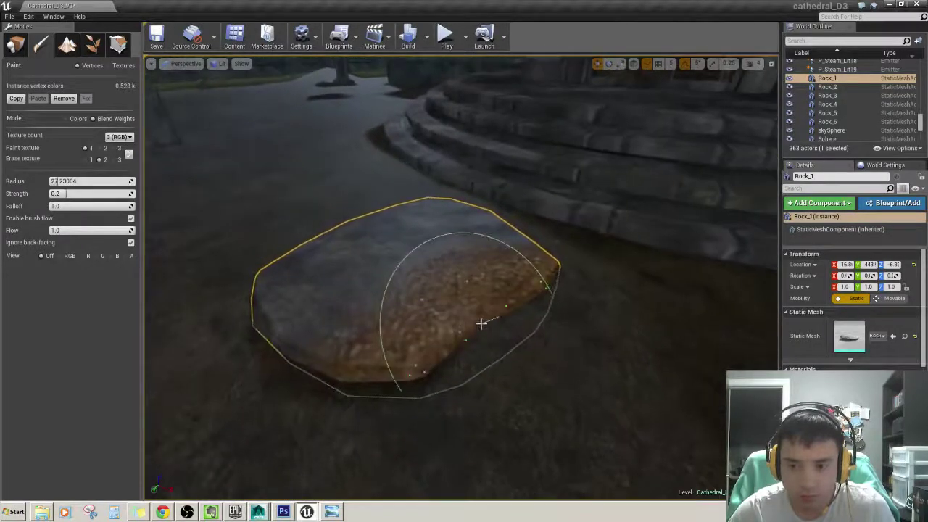
Undo that stroke and repaint brown dirt across Rock_1's upper-right area.
key(ctrl+z)
right_drag(481, 322, 476, 341)
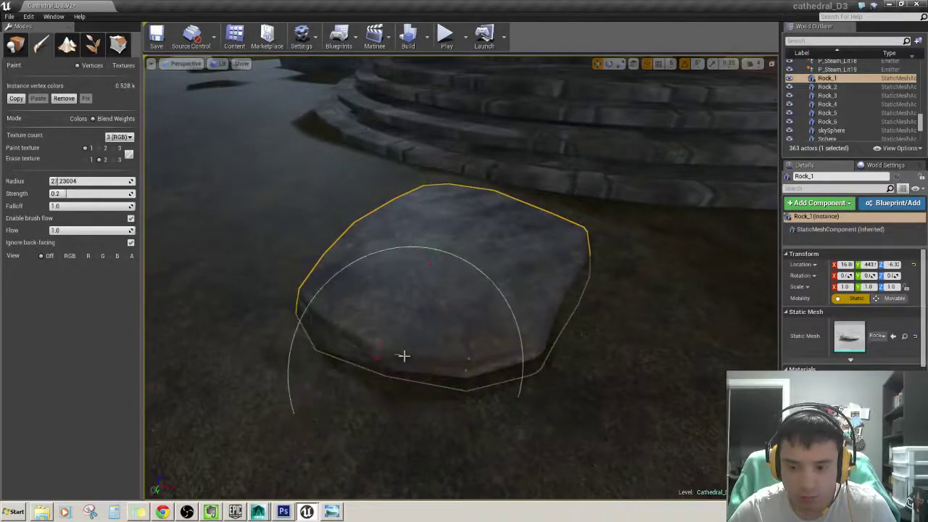
right_drag(410, 356, 491, 341)
ctrl+click(494, 400)
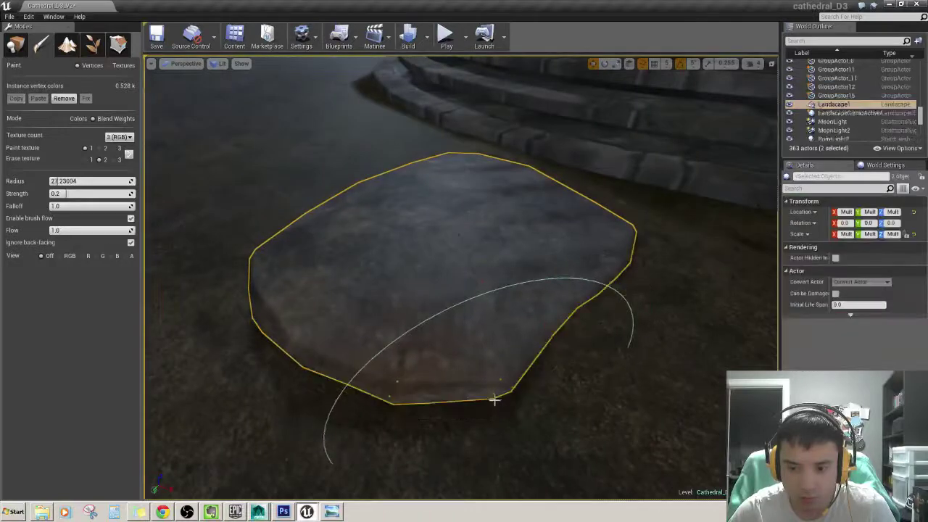
right_drag(525, 310, 528, 266)
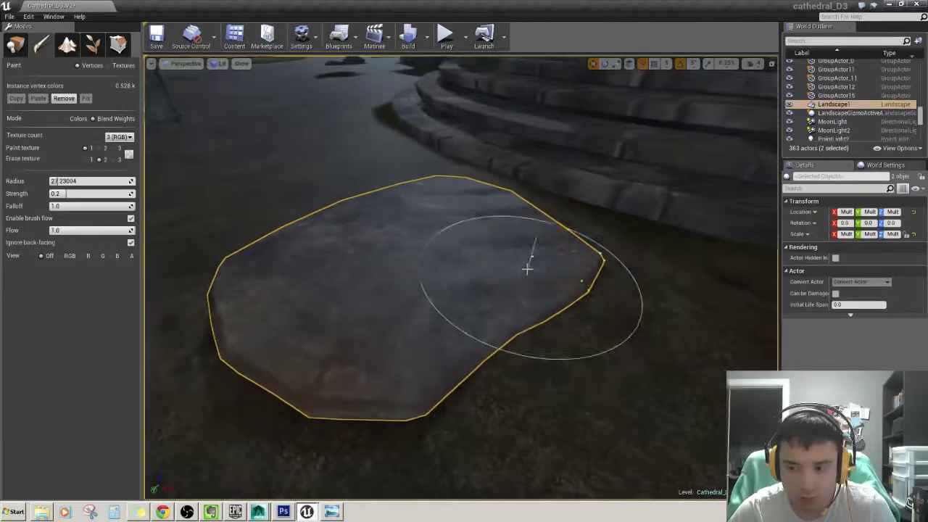
mouse_move(529, 265)
mouse_down()
mouse_move(573, 275)
mouse_move(495, 318)
mouse_up()
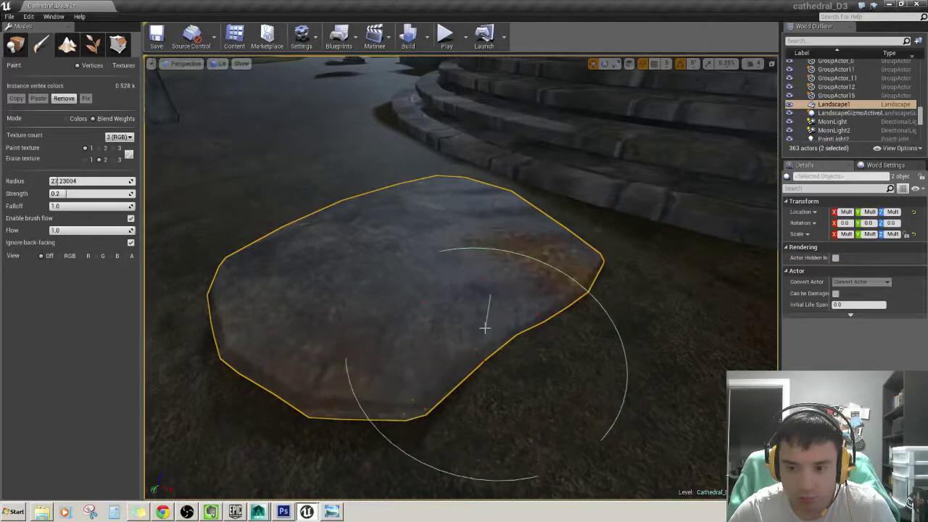
drag(486, 321, 484, 328)
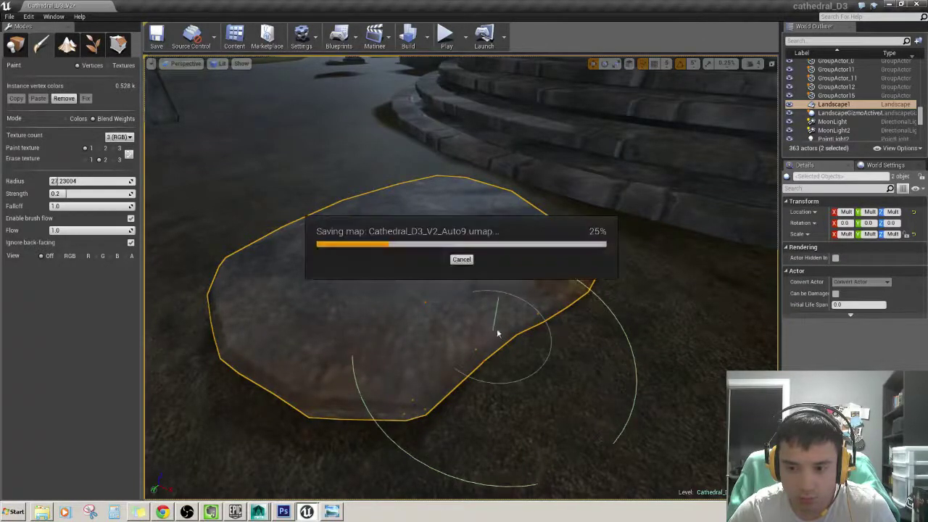
Pull back from Rock_1 and fly over to Rock_4.
mouse_move(476, 269)
right_down()
mouse_move(449, 275)
mouse_move(478, 278)
right_up()
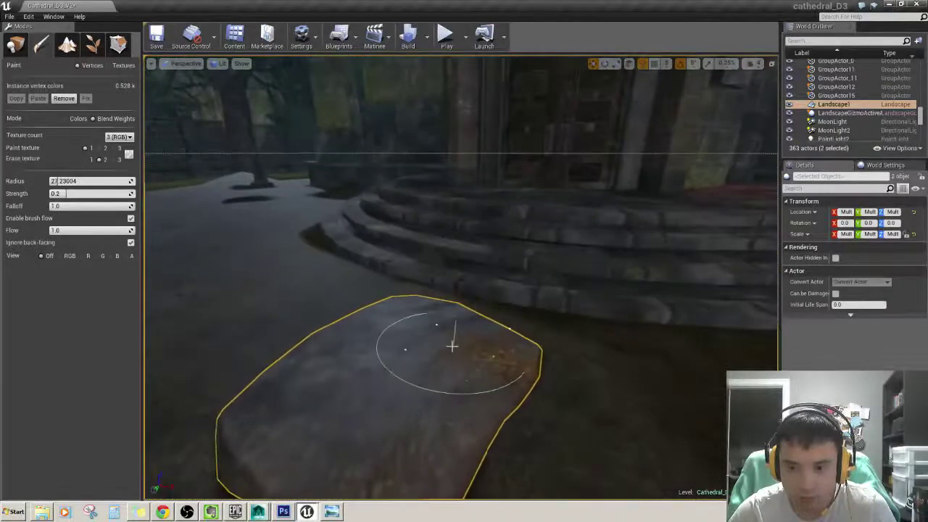
mouse_move(470, 348)
right_down()
mouse_move(475, 368)
mouse_move(222, 246)
right_up()
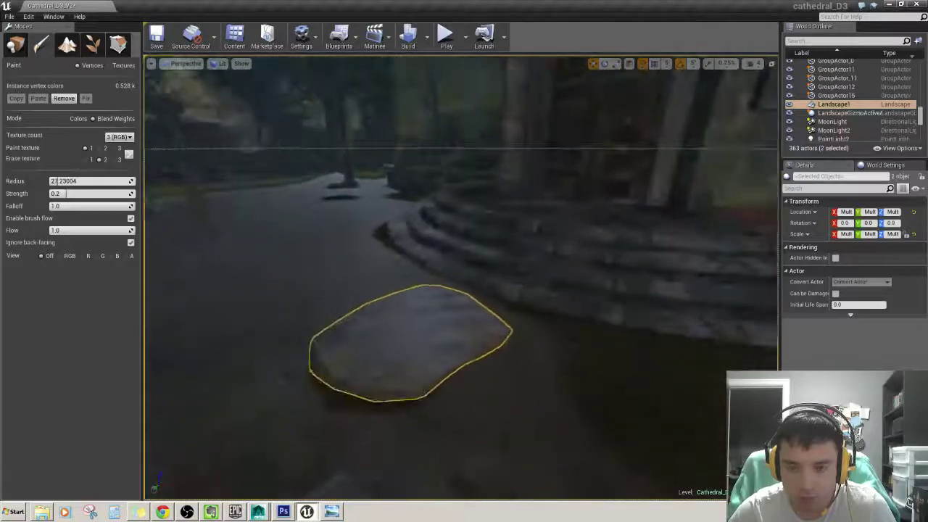
right_drag(387, 289, 386, 289)
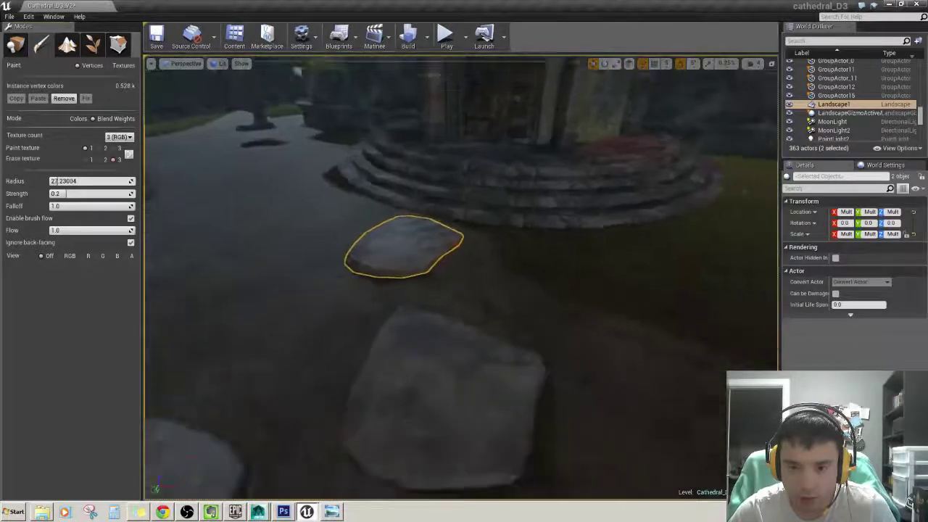
right_drag(445, 307, 437, 276)
Select Rock_4 and brush a stony moss blend across its top.
click(443, 273)
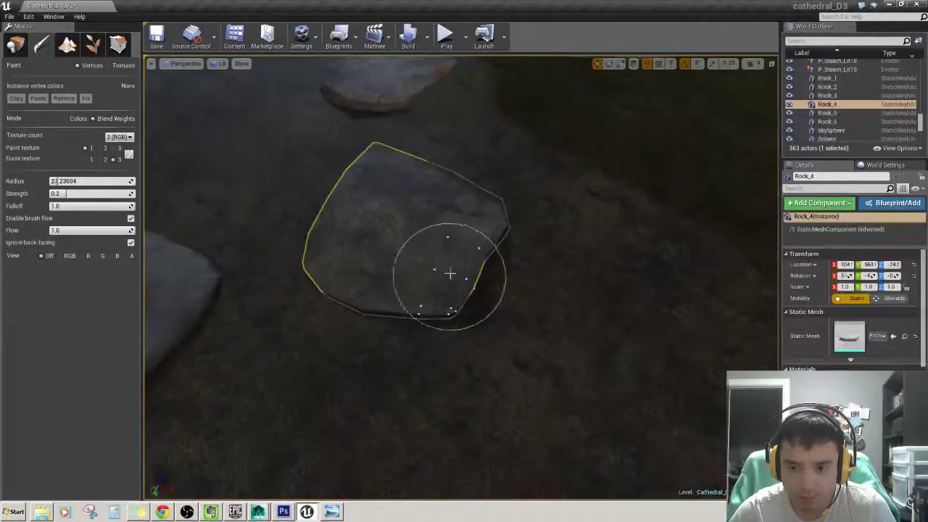
scroll(458, 265, up, 3)
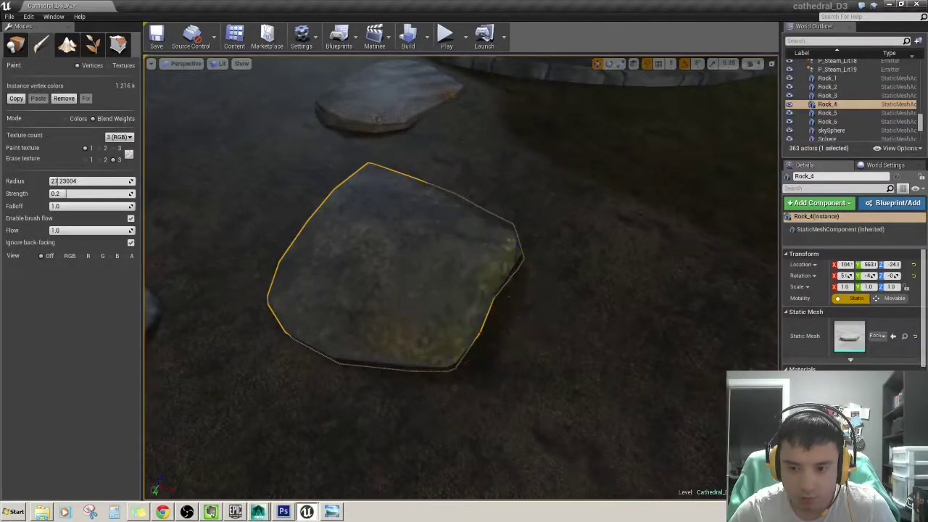
right_drag(507, 330, 508, 330)
scroll(458, 319, down, 5)
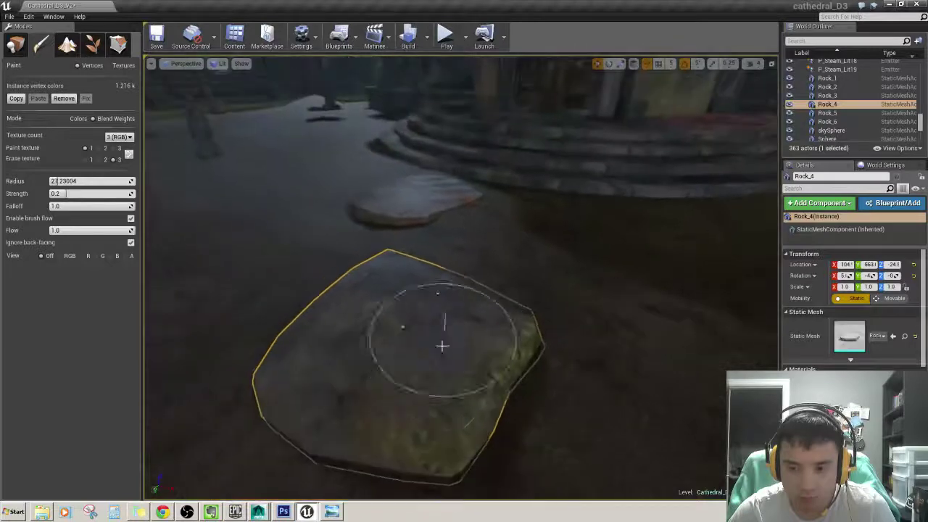
mouse_move(370, 390)
ctrl+mouse_down()
mouse_move(428, 420)
mouse_move(435, 382)
mouse_move(203, 145)
ctrl+mouse_up()
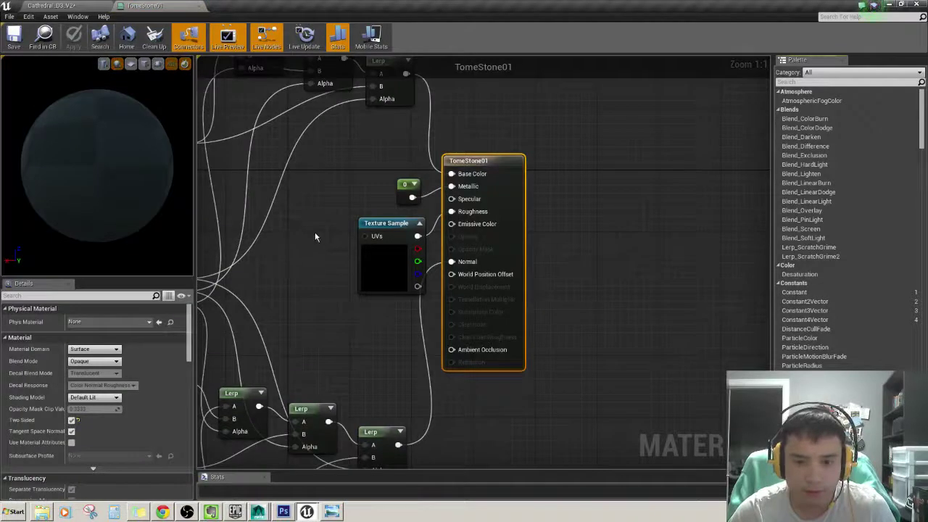
Pan the TomeStone01 graph and rotate the preview sphere to inspect the Vertex Color-driven Lerps.
mouse_move(303, 225)
right_down()
mouse_move(397, 287)
mouse_move(389, 166)
mouse_move(452, 182)
mouse_move(444, 130)
right_up()
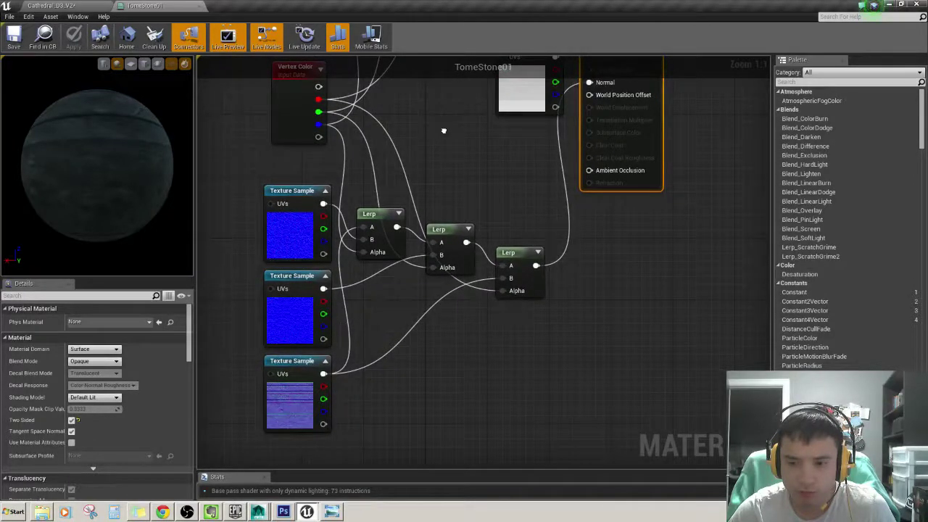
right_drag(444, 130, 462, 218)
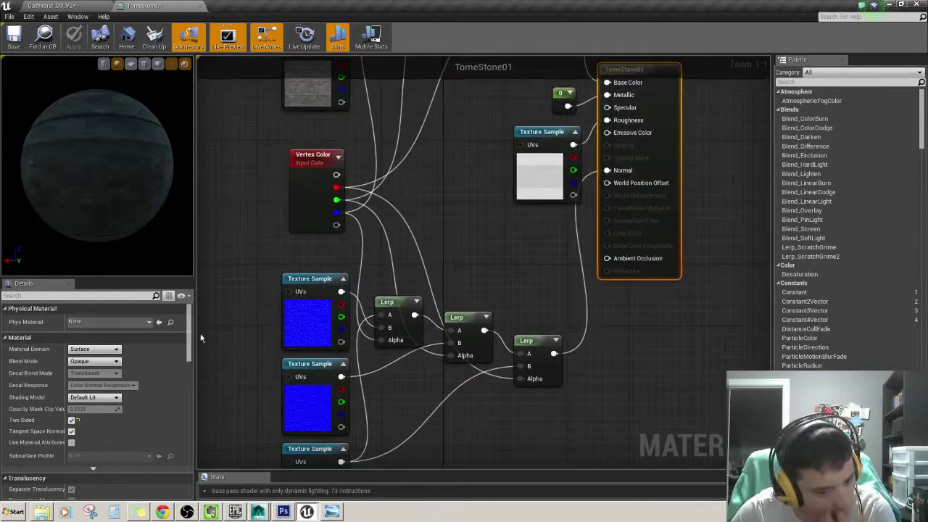
mouse_move(187, 330)
mouse_down()
mouse_move(191, 422)
mouse_move(189, 319)
mouse_up()
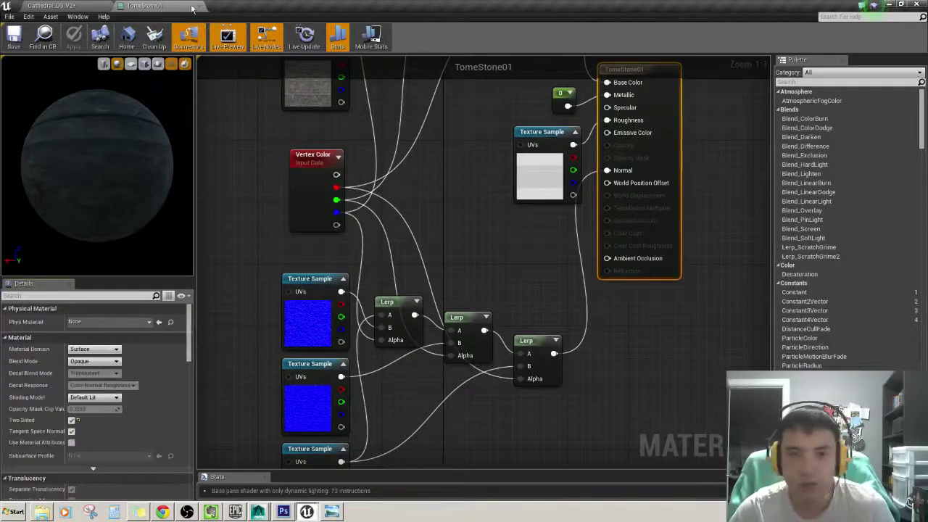
mouse_move(476, 139)
right_down()
mouse_move(384, 293)
mouse_move(433, 279)
right_up()
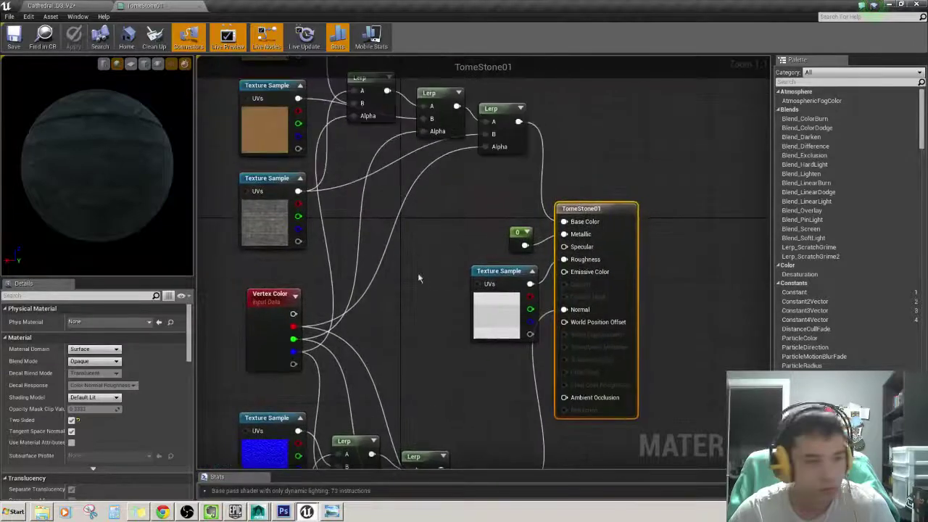
drag(176, 231, 150, 228)
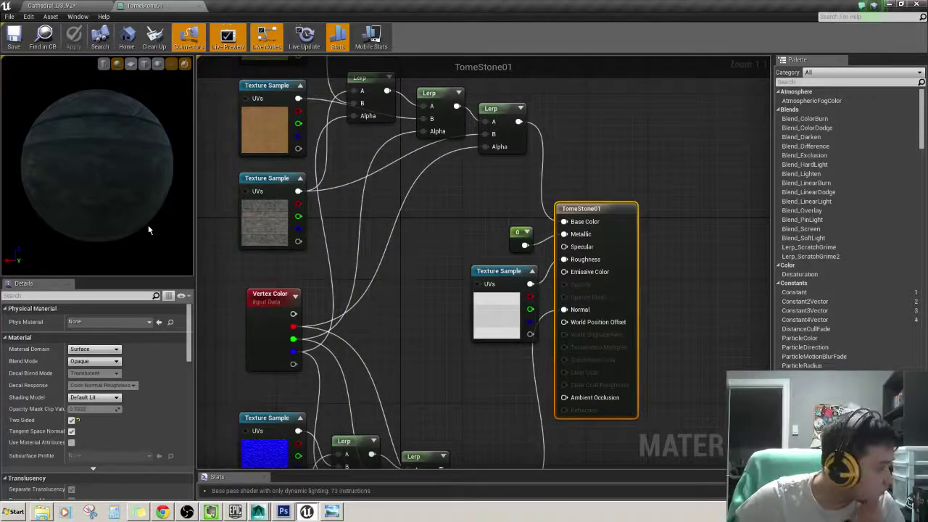
mouse_move(427, 335)
right_down()
mouse_move(431, 238)
mouse_move(419, 414)
right_up()
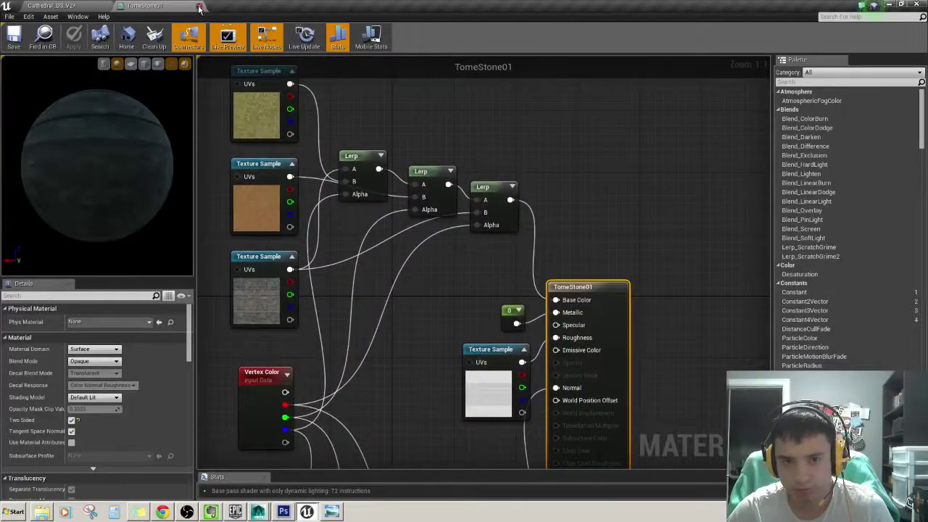
Back in the level, paint rust-coloured dirt onto Rock_1's top using the second blend texture.
click(199, 6)
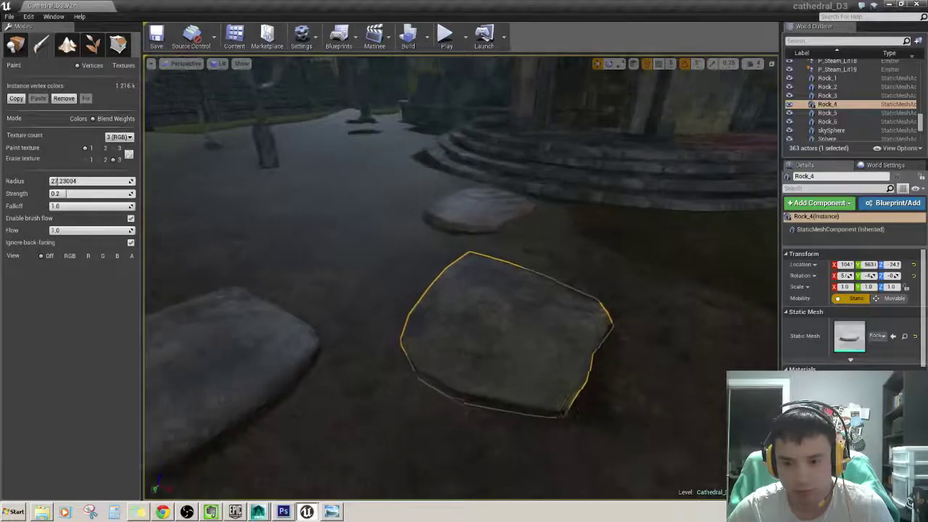
right_drag(461, 276, 471, 268)
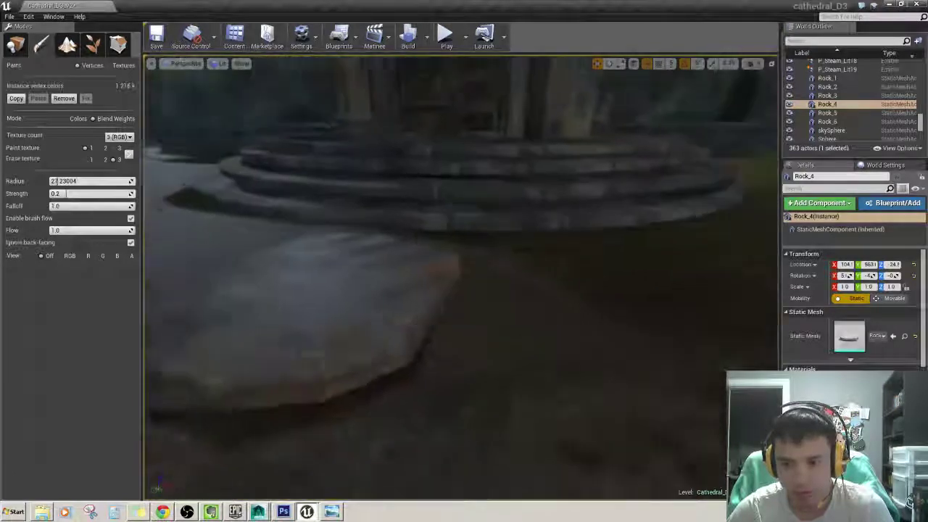
click(384, 327)
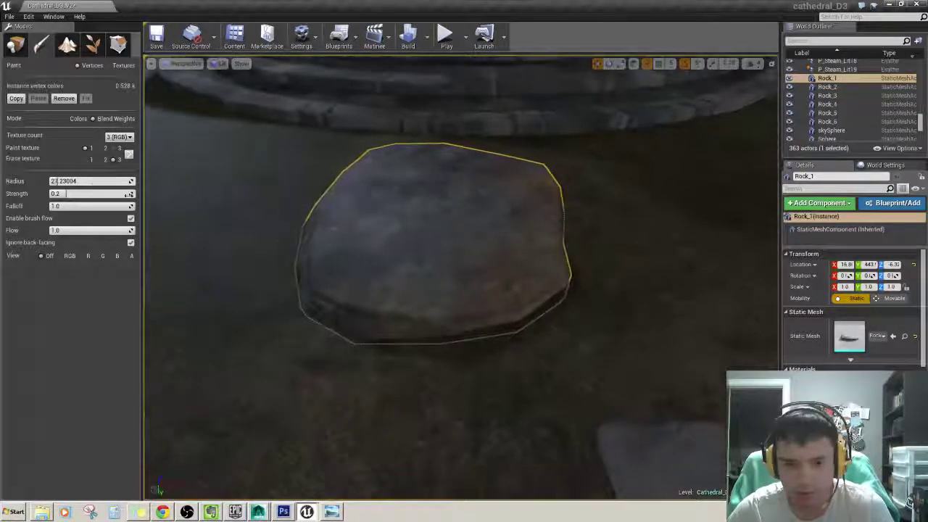
click(102, 161)
right_drag(399, 176, 406, 181)
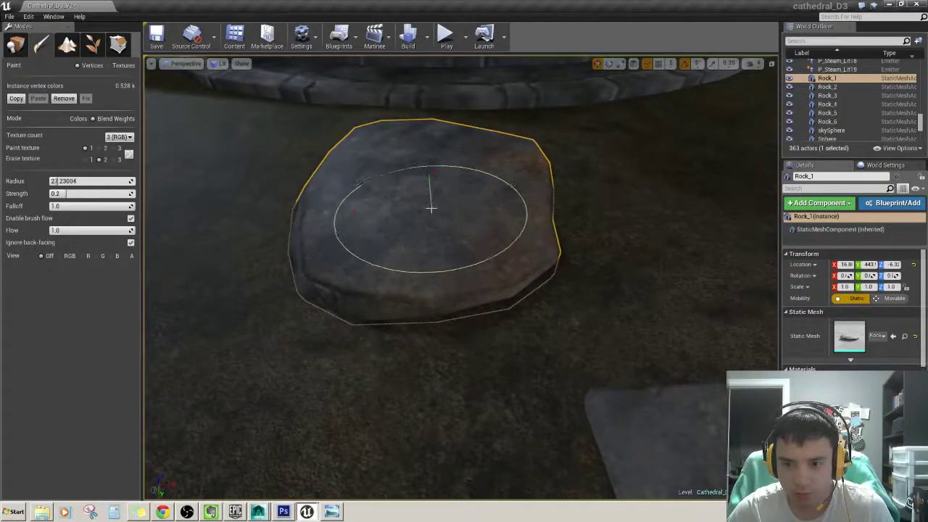
drag(431, 196, 435, 151)
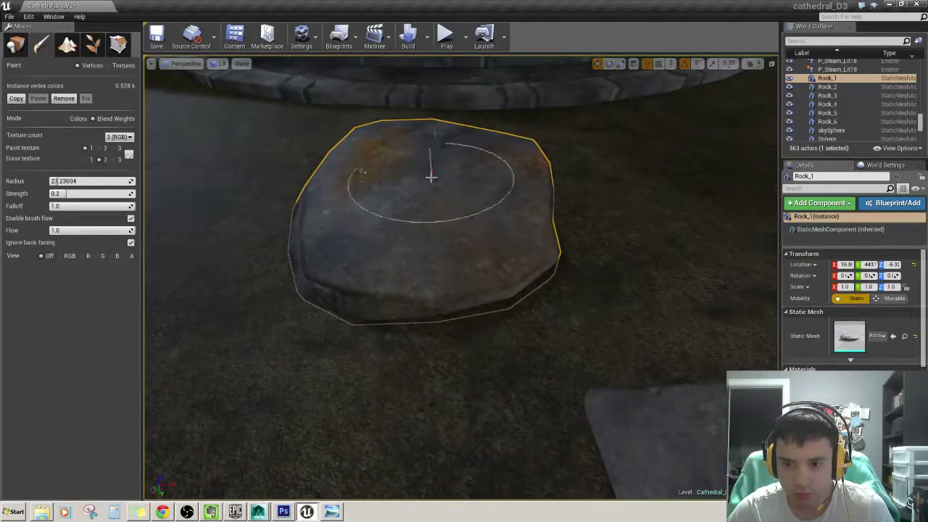
scroll(441, 199, down, 3)
scroll(445, 209, down, 2)
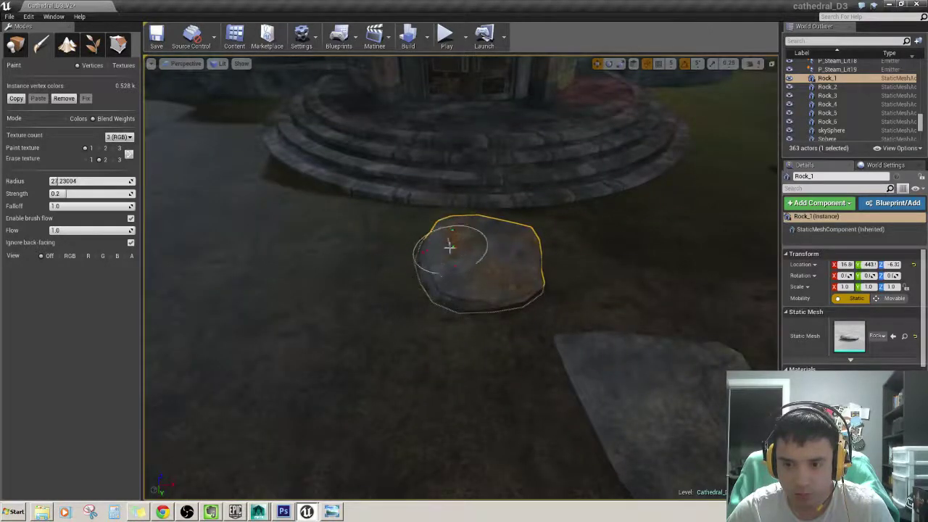
Select Rock_4, cover its upper middle with brown dirt and erase it along the left side.
right_drag(473, 229, 460, 409)
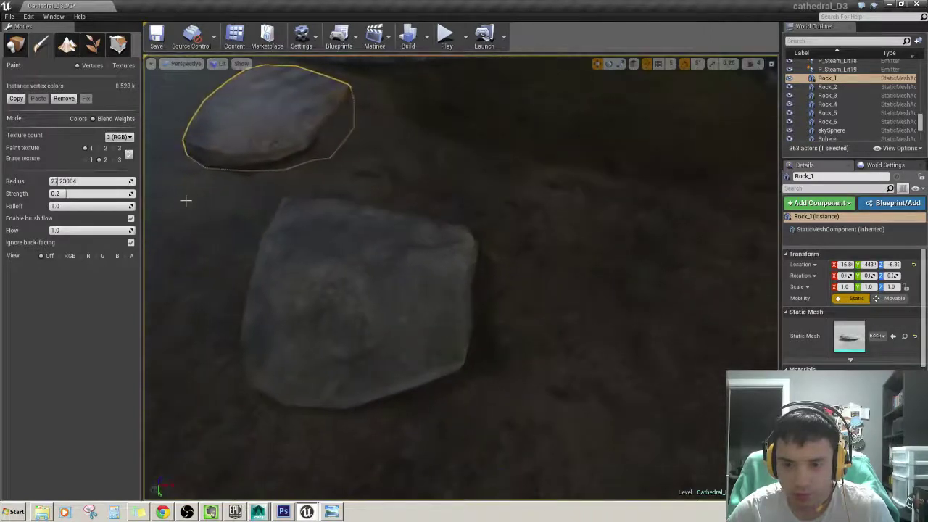
click(445, 280)
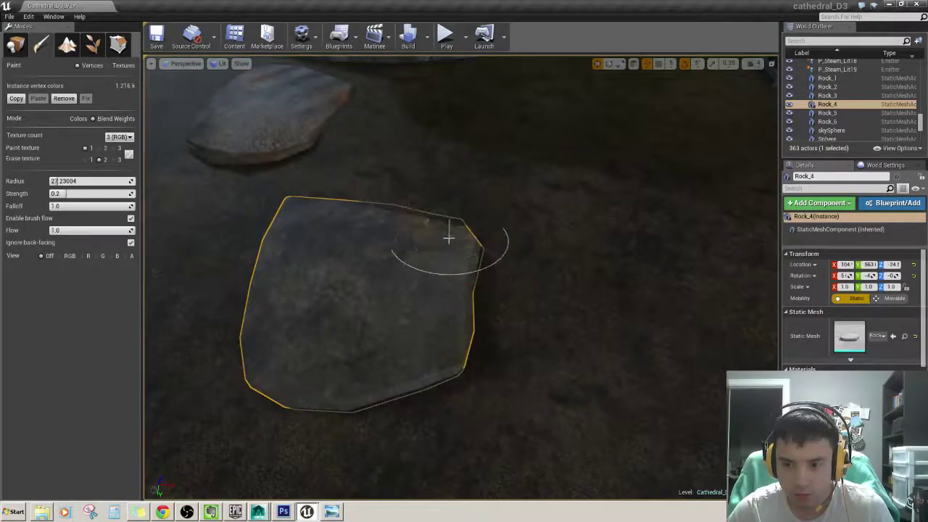
drag(441, 341, 404, 327)
right_drag(404, 327, 408, 333)
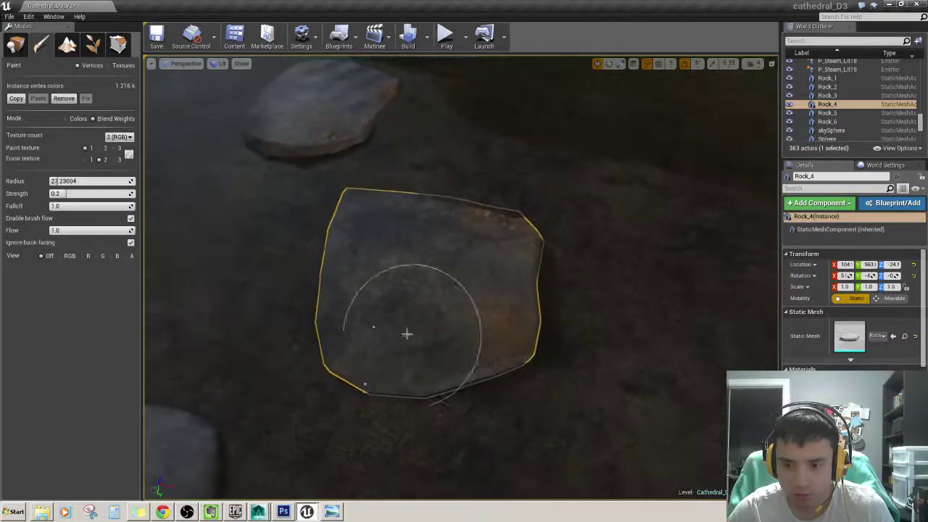
mouse_move(393, 309)
mouse_down()
mouse_move(472, 306)
mouse_move(500, 269)
mouse_up()
drag(355, 232, 326, 333)
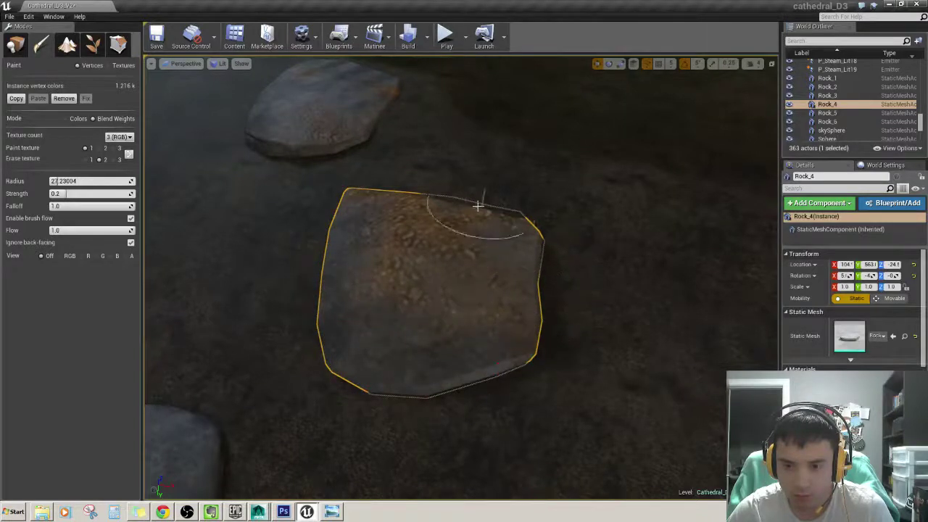
Orbit around the courtyard and steps to review Rock_4's dirt blend.
alt+drag(478, 206, 359, 187)
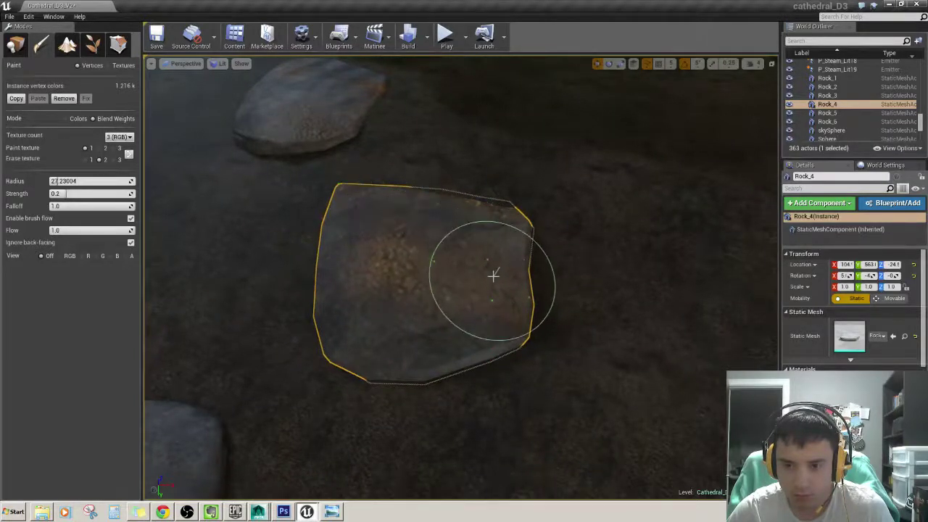
mouse_move(456, 288)
alt+mouse_down()
mouse_move(406, 218)
mouse_move(438, 317)
alt+mouse_up()
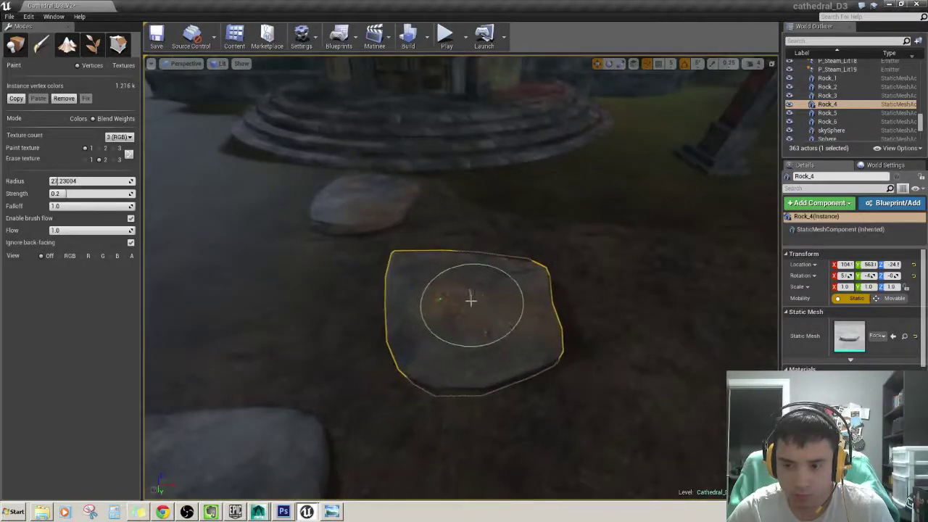
mouse_move(508, 314)
alt+mouse_down()
mouse_move(479, 276)
mouse_move(478, 239)
alt+mouse_up()
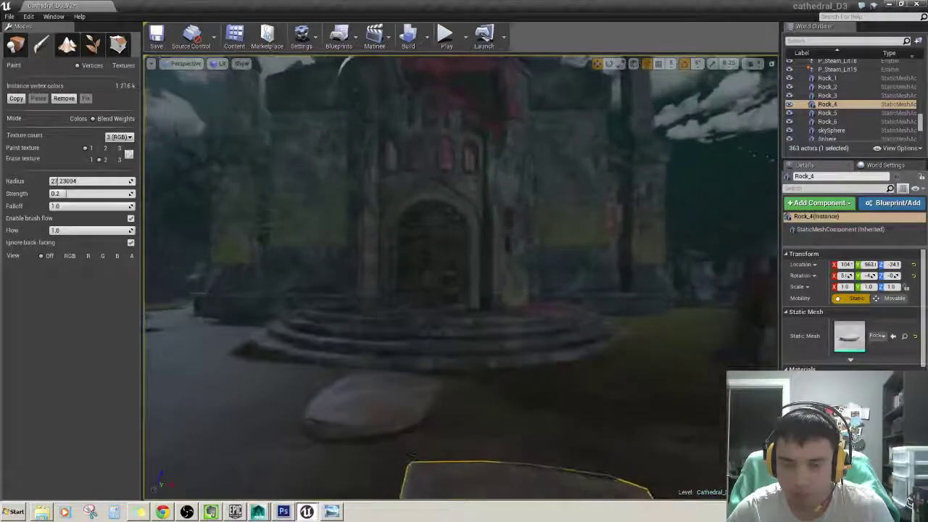
alt+drag(410, 455, 406, 421)
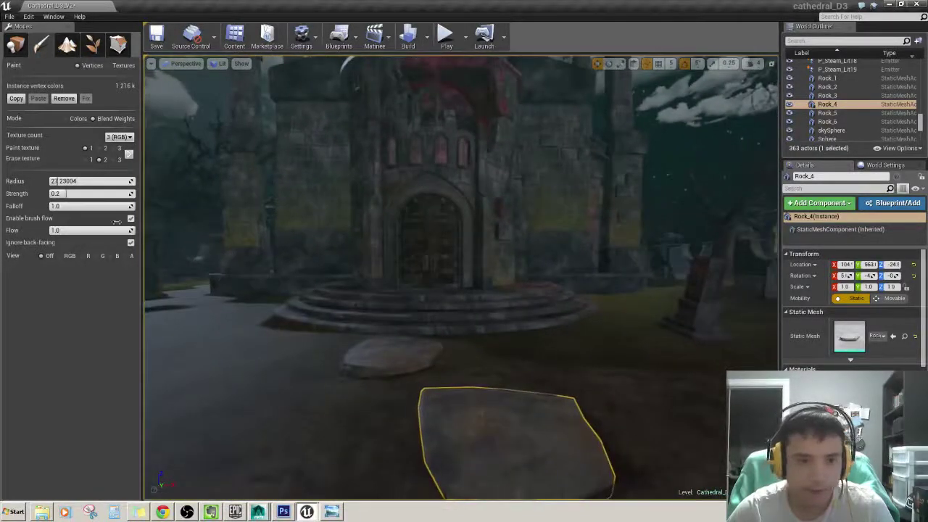
alt+drag(242, 250, 342, 330)
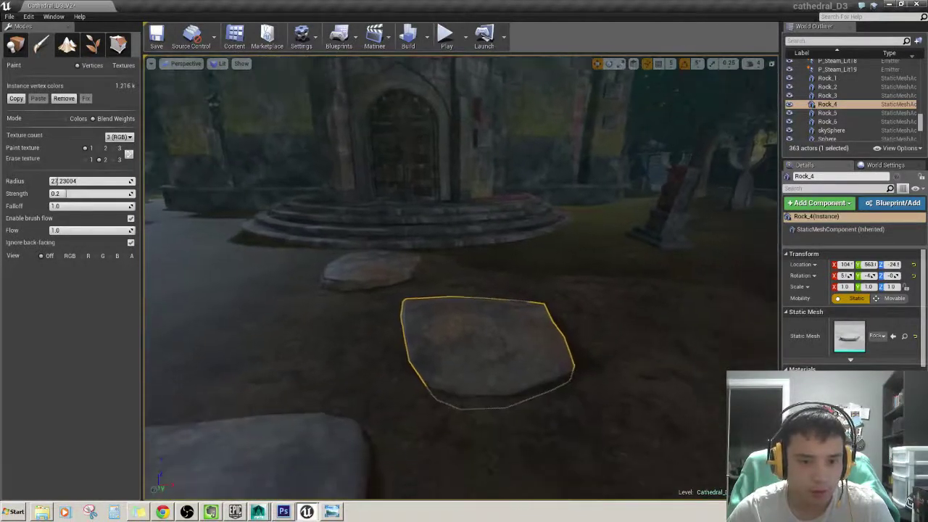
Select Rock_3, lay base vertex colours over it in Colors mode, then return to Blend Weights.
click(342, 330)
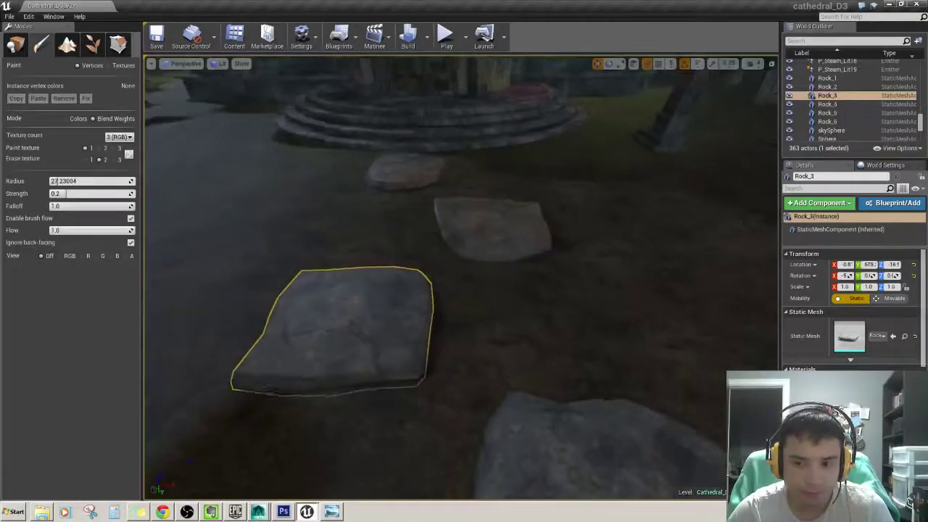
mouse_move(342, 330)
alt+mouse_down()
mouse_move(348, 290)
mouse_move(217, 245)
alt+mouse_up()
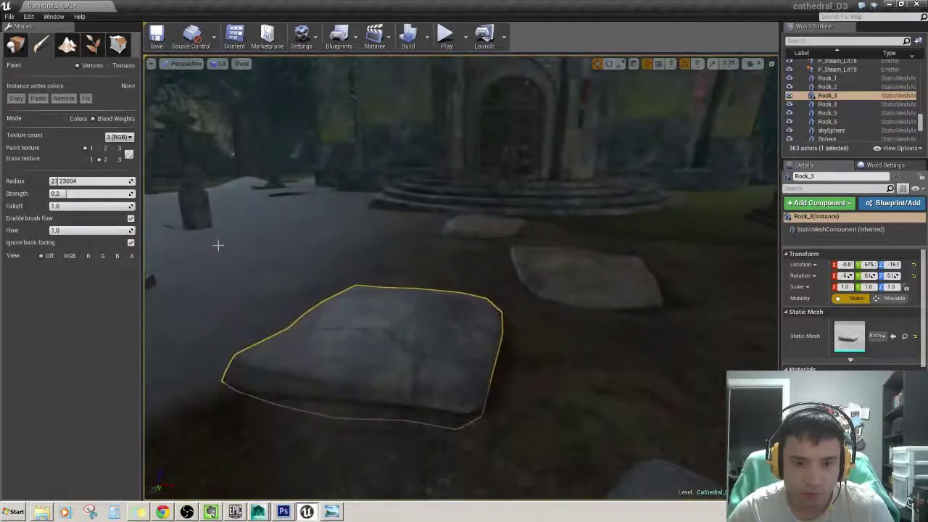
click(79, 119)
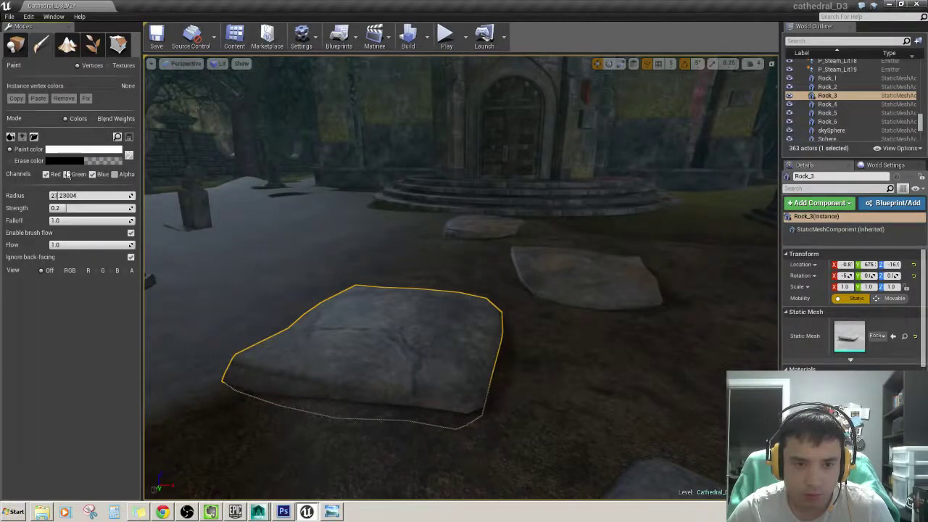
drag(427, 382, 439, 372)
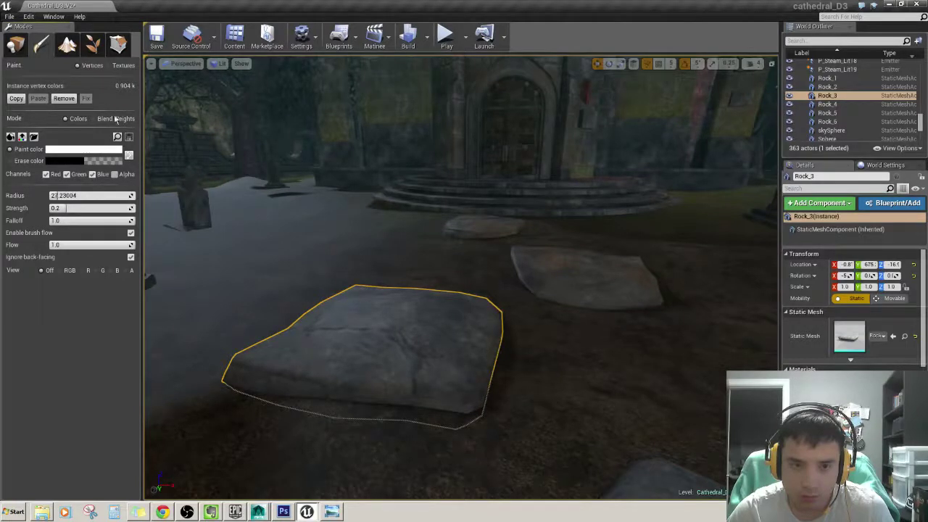
click(93, 119)
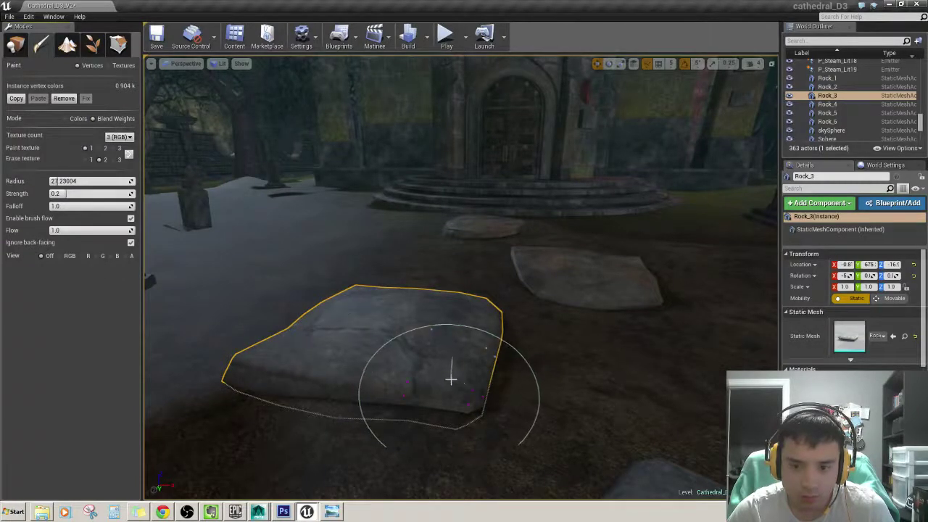
Focus Rock_3, paint a trial brown dirt stroke, then undo it.
key(f)
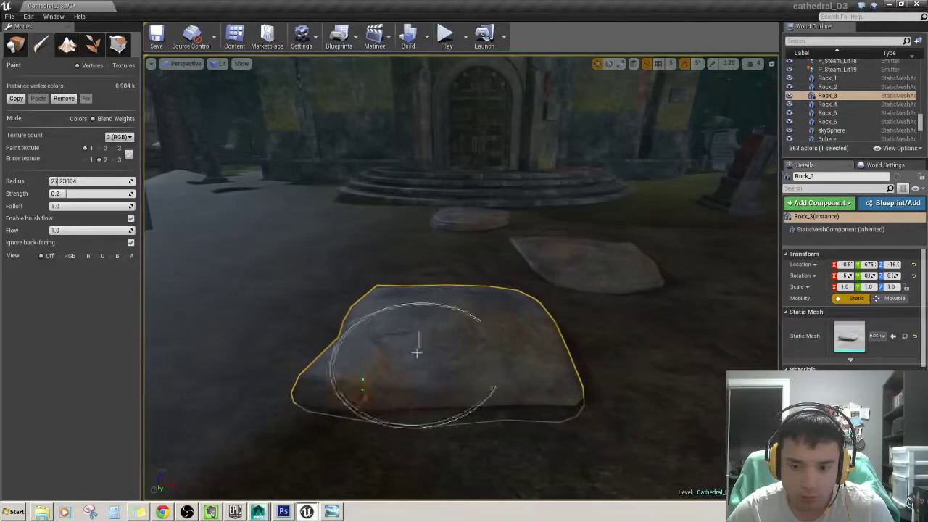
mouse_move(417, 353)
mouse_down()
mouse_move(475, 324)
mouse_move(421, 319)
mouse_move(439, 314)
mouse_up()
mouse_move(323, 230)
alt+mouse_down()
mouse_move(461, 287)
mouse_move(472, 255)
alt+mouse_up()
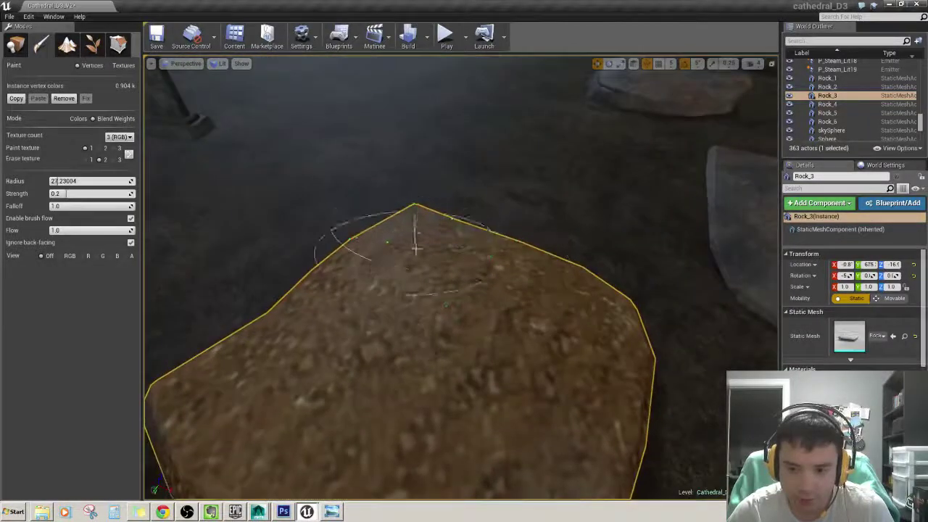
scroll(415, 249, down, 5)
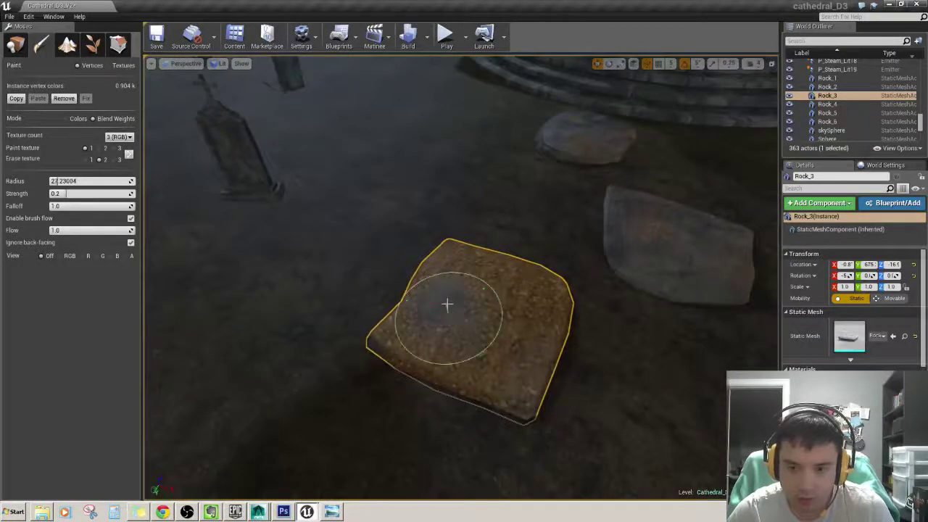
key(ctrl+z)
scroll(451, 243, down, 3)
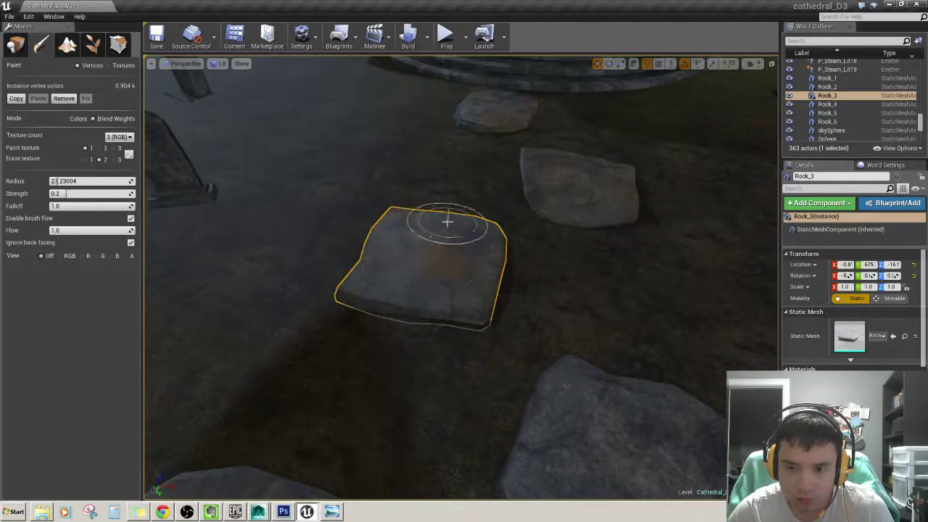
Fly across and select the Rock_2 stepping stone.
right_drag(447, 222, 426, 282)
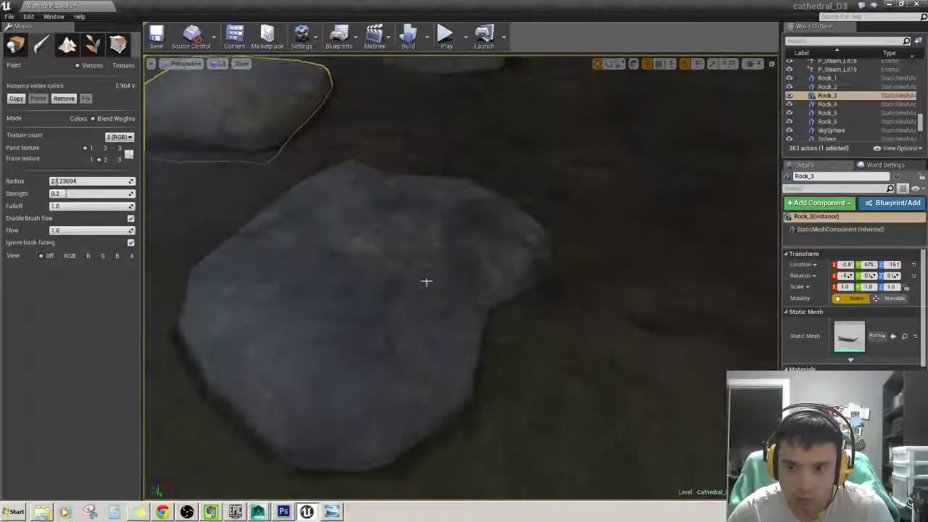
click(426, 282)
scroll(435, 290, down, 5)
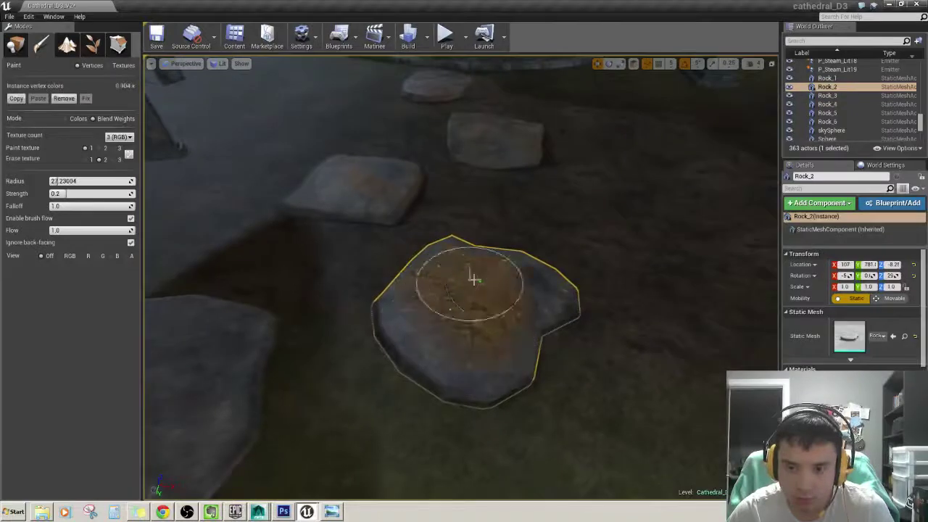
Paint dirt over Rock_2's lower-left, then select Rock_5 and paint a dirt patch on it.
drag(472, 260, 492, 311)
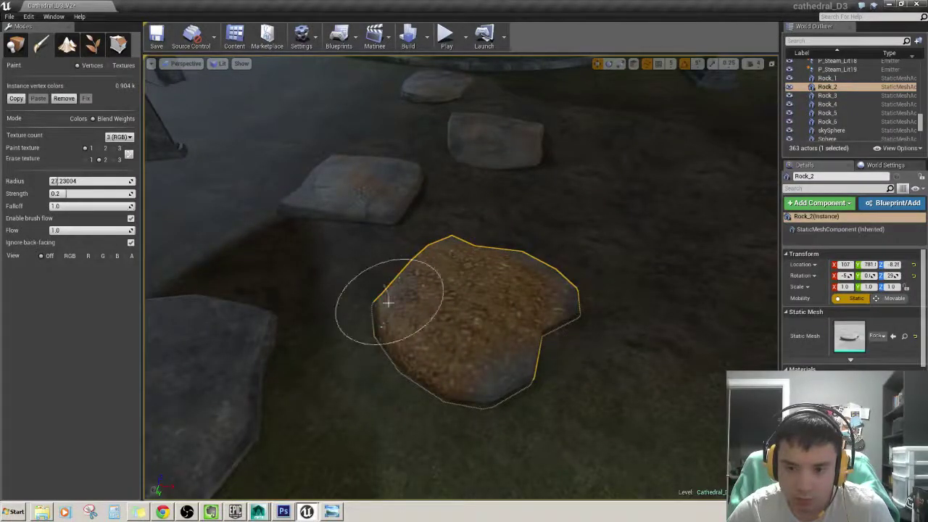
right_drag(540, 316, 397, 270)
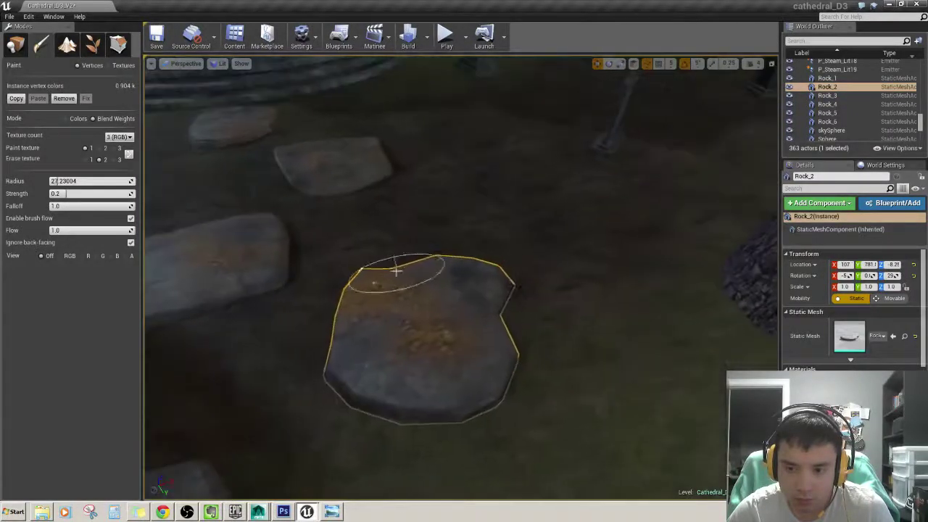
mouse_move(438, 339)
right_down()
mouse_move(417, 380)
mouse_move(445, 373)
right_up()
click(417, 380)
mouse_move(417, 282)
mouse_down()
mouse_move(421, 275)
mouse_move(373, 267)
mouse_up()
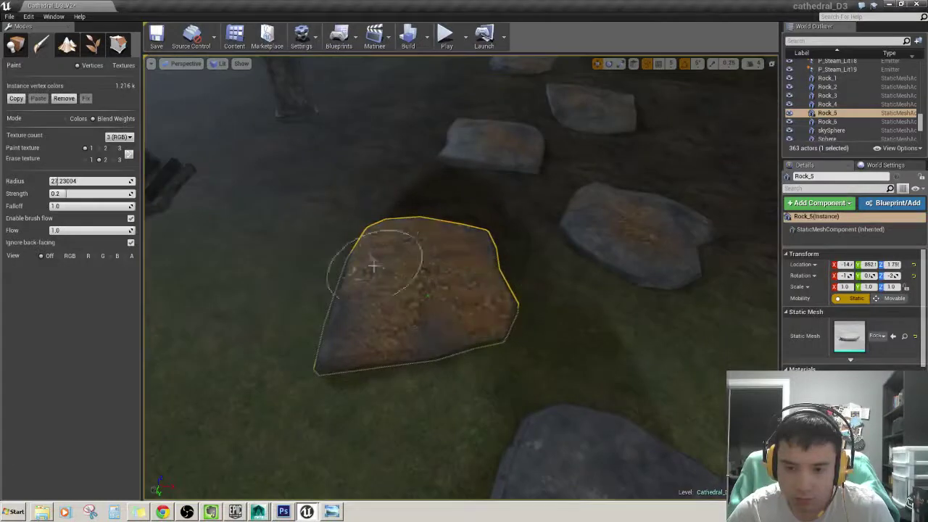
Fly to Rock_6, brush texture 2 dirt across it, then erase most, leaving light brown patches.
right_drag(468, 342, 425, 276)
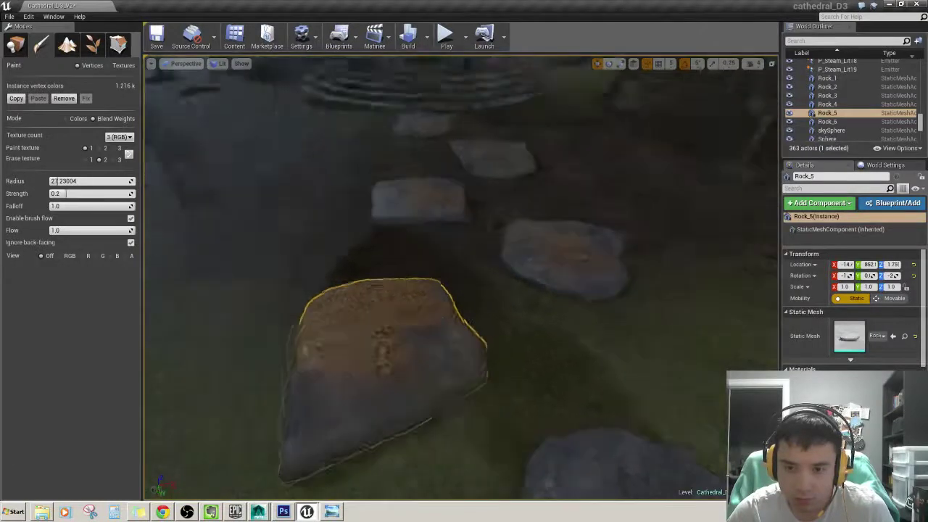
mouse_move(324, 319)
right_down()
mouse_move(331, 305)
mouse_move(356, 296)
right_up()
click(332, 305)
click(331, 305)
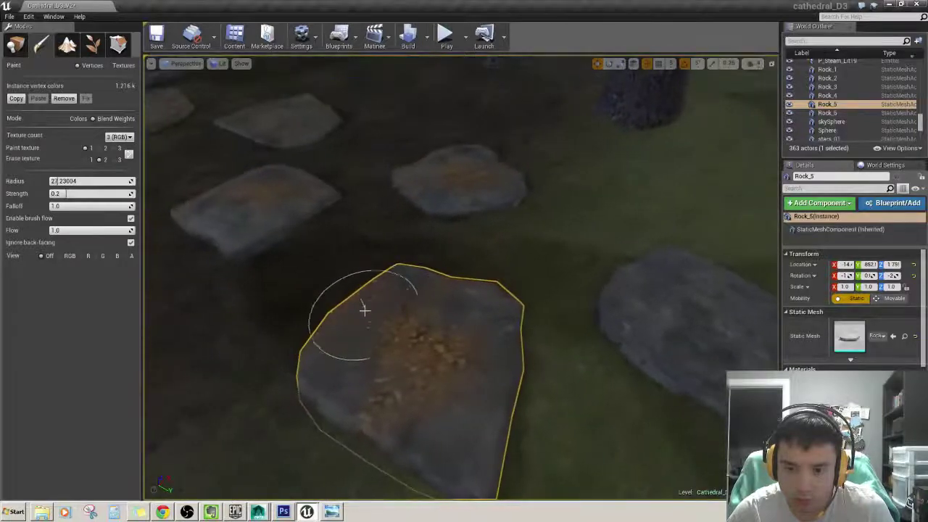
right_drag(419, 439, 492, 370)
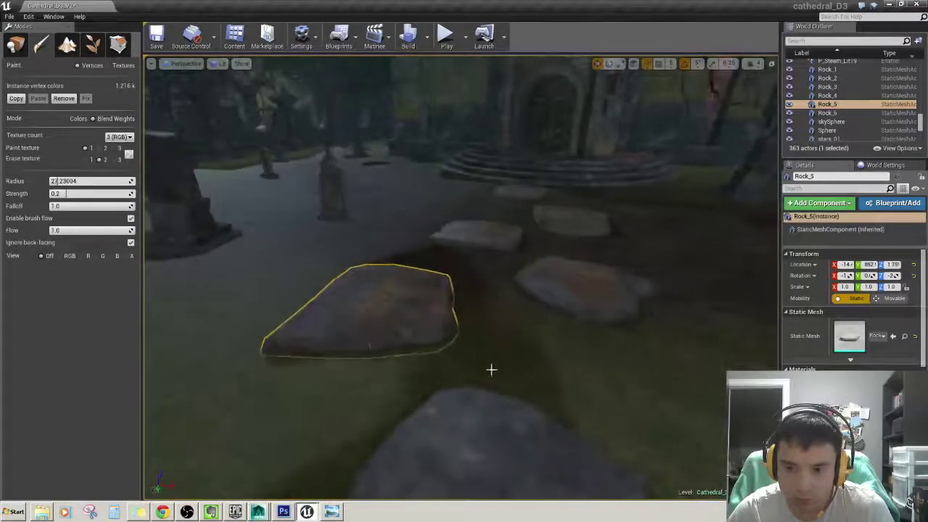
mouse_move(391, 313)
right_down()
mouse_move(406, 290)
mouse_move(441, 327)
right_up()
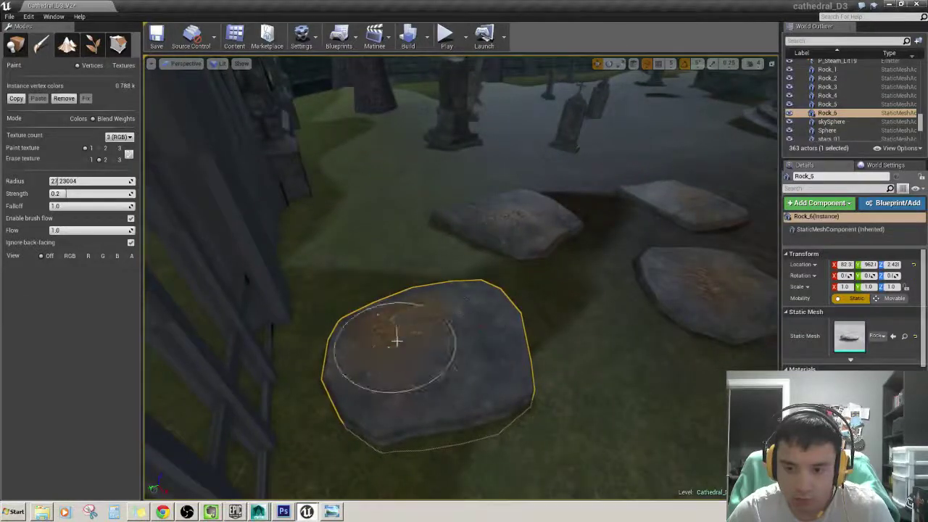
mouse_move(397, 341)
mouse_down()
mouse_move(476, 358)
mouse_move(276, 285)
mouse_up()
mouse_move(412, 368)
shift+mouse_down()
mouse_move(472, 399)
mouse_move(460, 302)
shift+mouse_up()
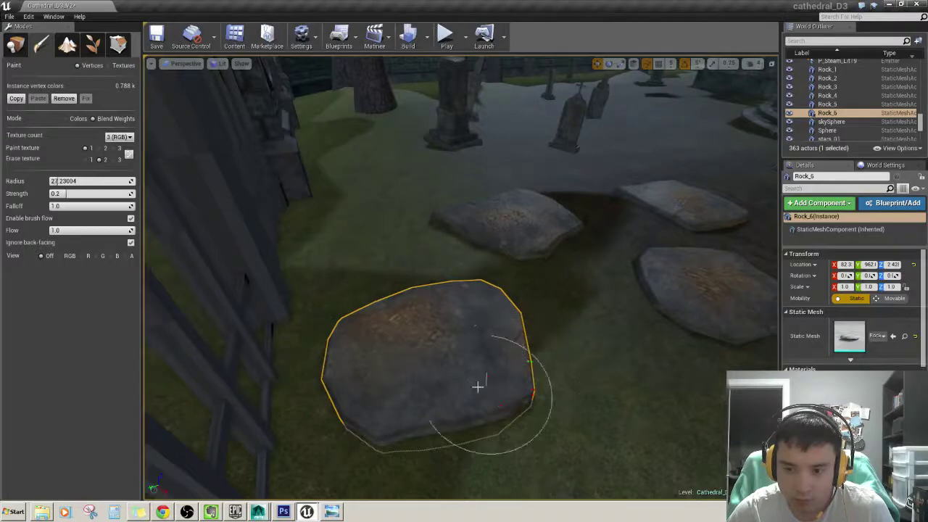
right_drag(477, 385, 445, 412)
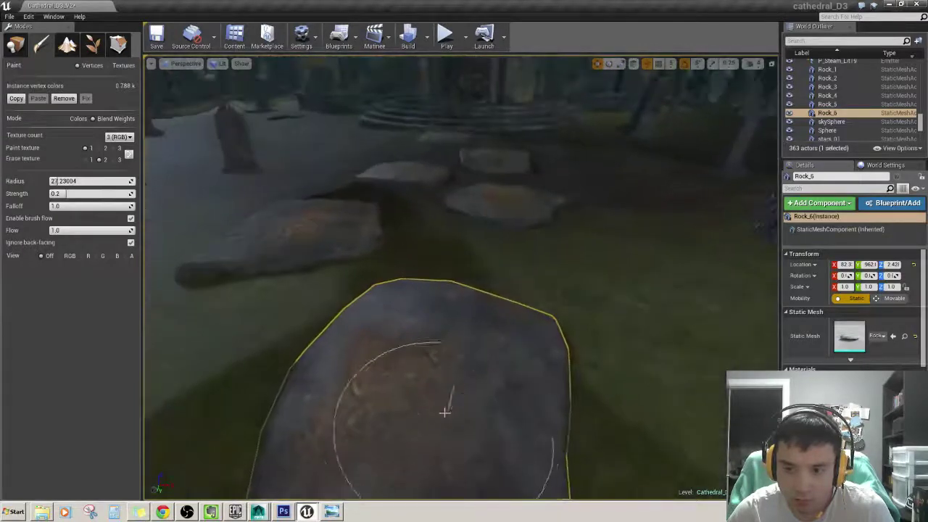
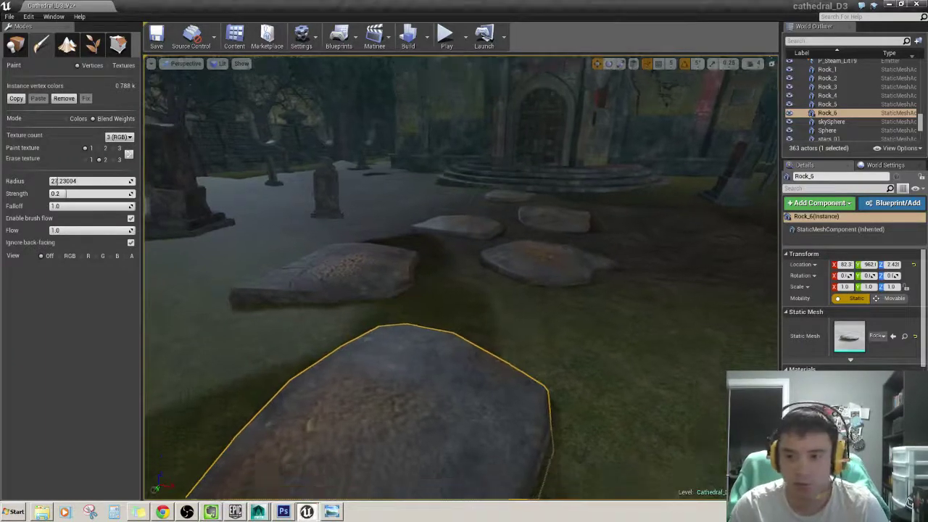
Select the near graveyard rock and brush a first patch of green moss onto it.
right_drag(551, 292, 482, 259)
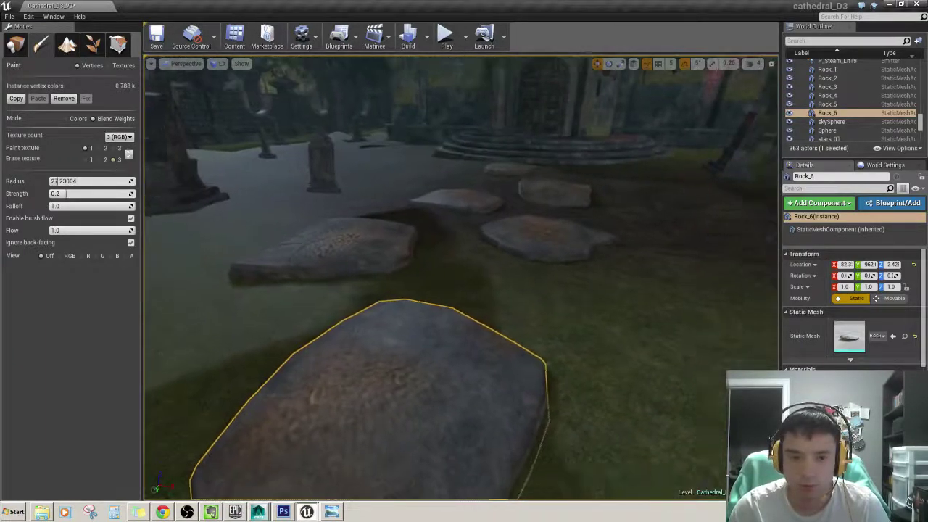
mouse_move(377, 391)
right_down()
mouse_move(400, 401)
mouse_move(361, 370)
right_up()
ctrl+click(400, 401)
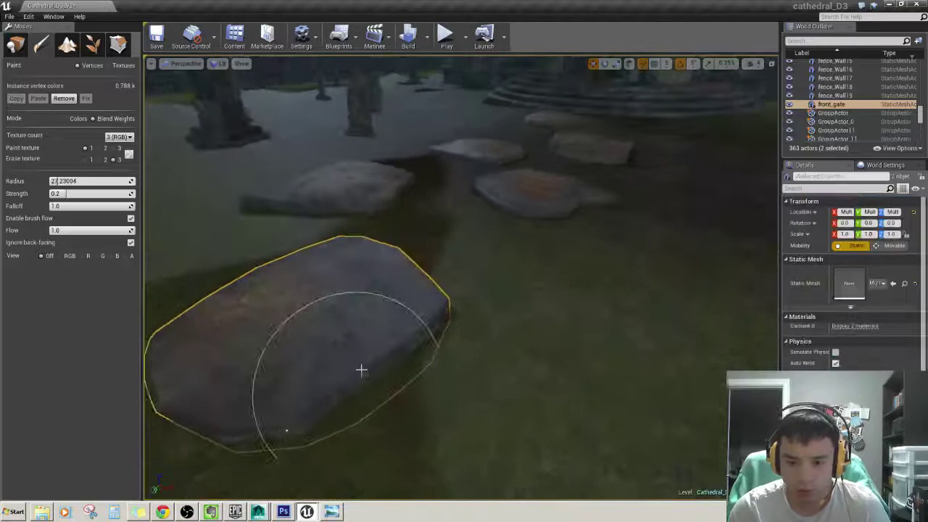
right_click(363, 326)
click(341, 348)
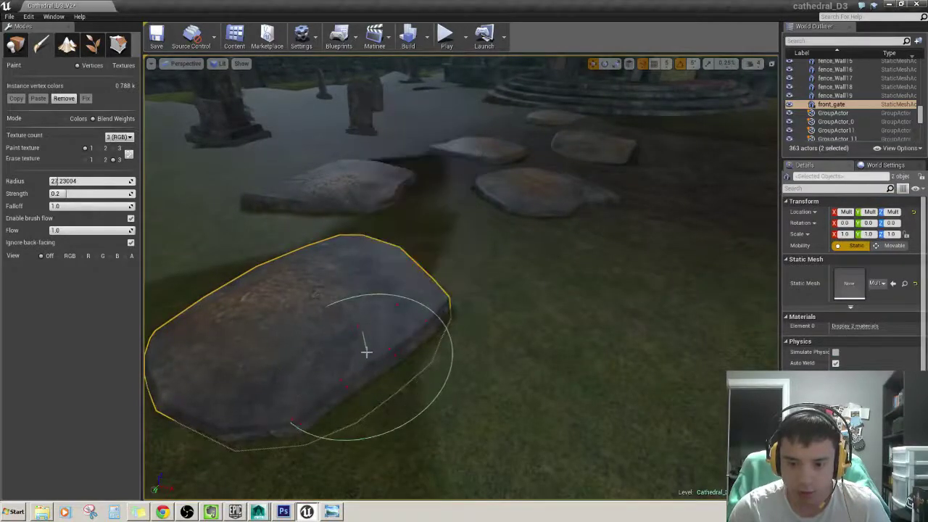
drag(348, 369, 368, 361)
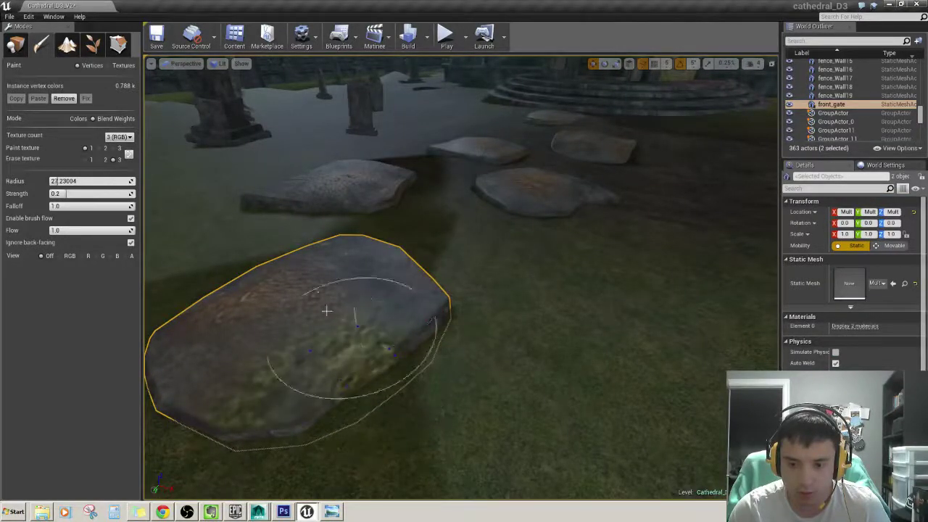
Reselect Rock_6 after trying Rock_5, and paint more moss blend across it.
right_drag(326, 311, 316, 388)
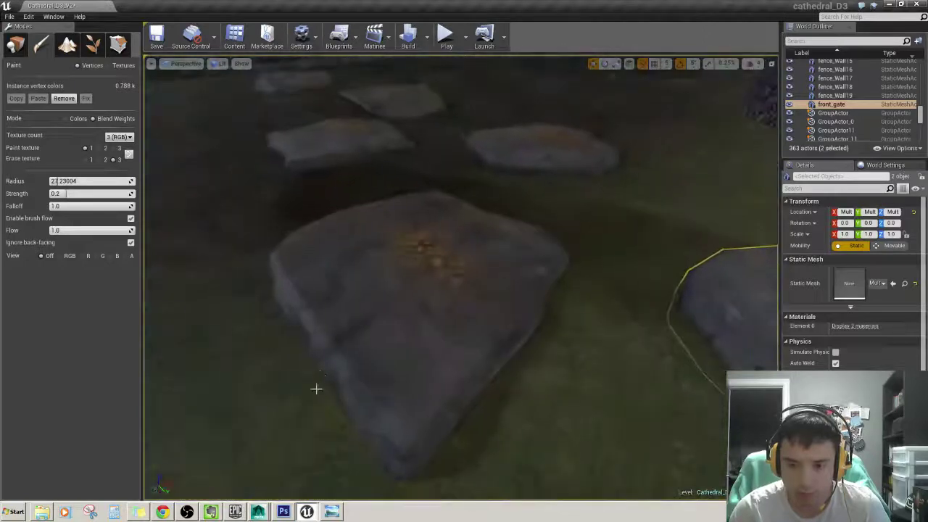
click(359, 381)
right_drag(359, 382, 391, 377)
click(399, 378)
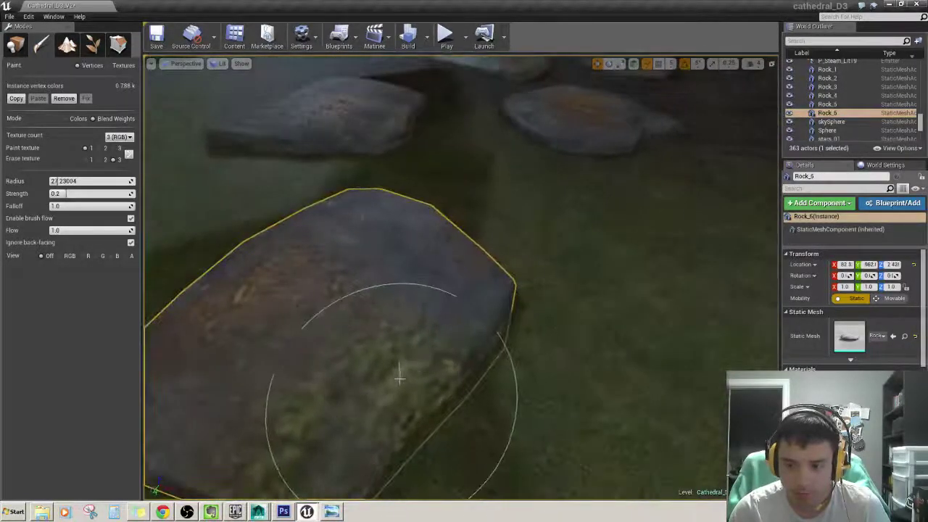
drag(400, 377, 367, 393)
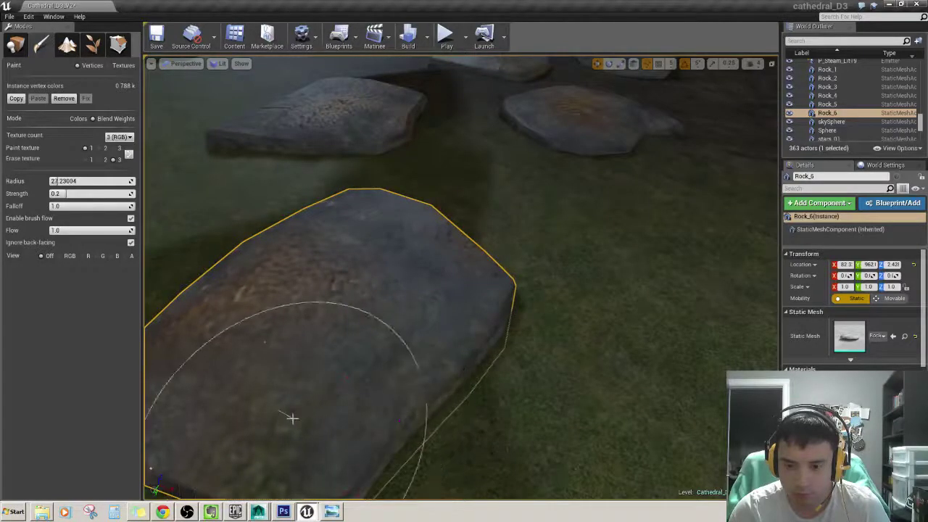
Check the painted Rock_6 from a wider view and select Rock_5 to paint next.
mouse_move(291, 417)
right_down()
mouse_move(163, 245)
mouse_move(364, 359)
right_up()
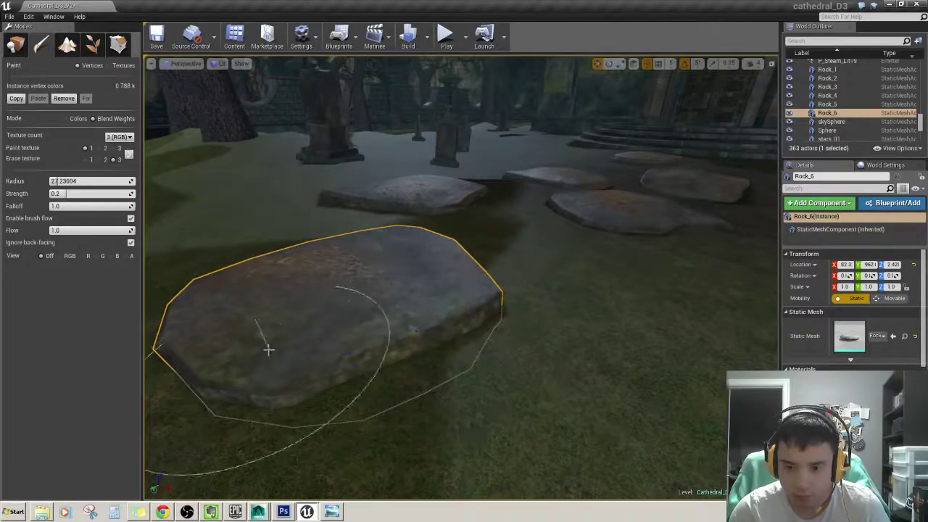
mouse_move(248, 358)
right_down()
mouse_move(304, 348)
mouse_move(251, 353)
right_up()
click(296, 360)
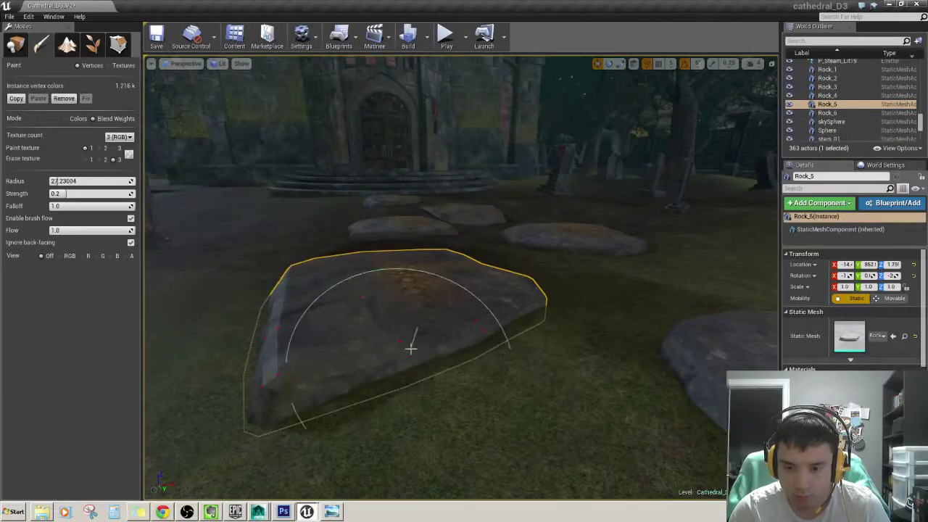
Paint moss blend weights over and along Rock_5.
right_drag(520, 300, 450, 364)
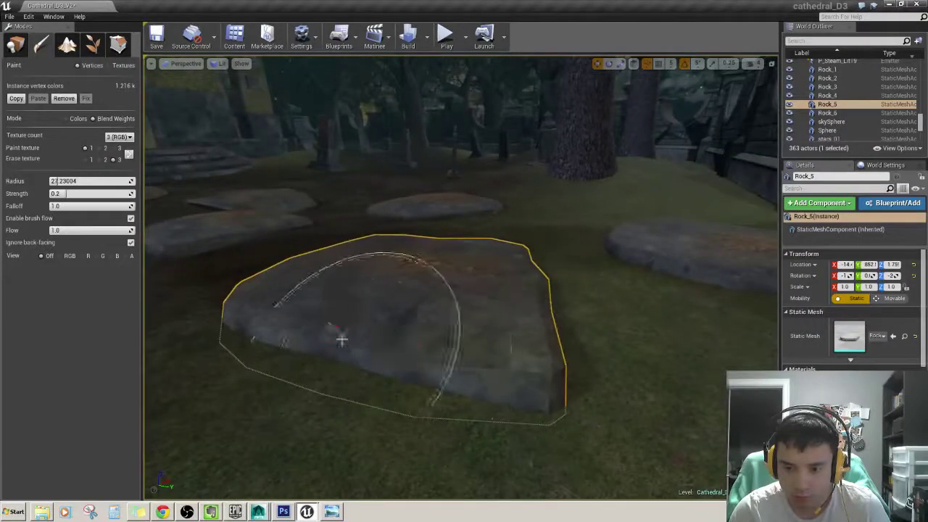
right_drag(268, 319, 407, 314)
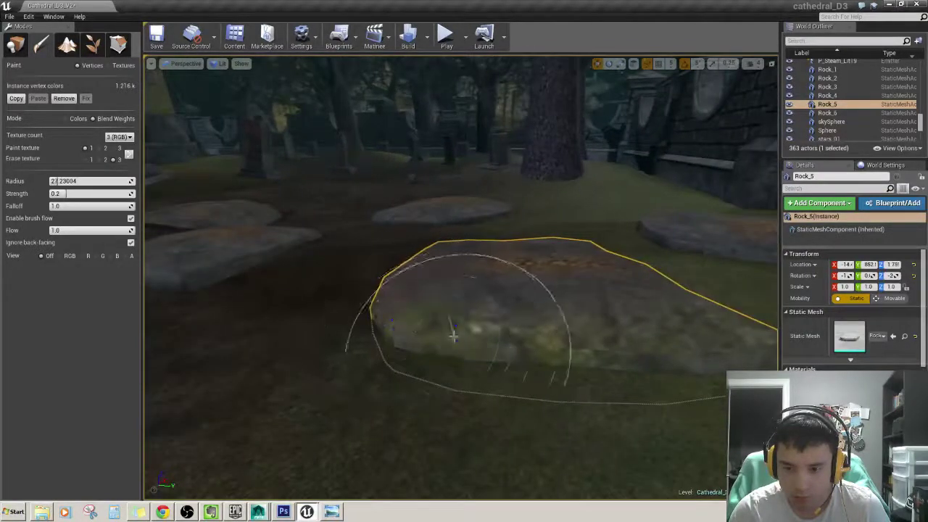
right_drag(452, 334, 388, 324)
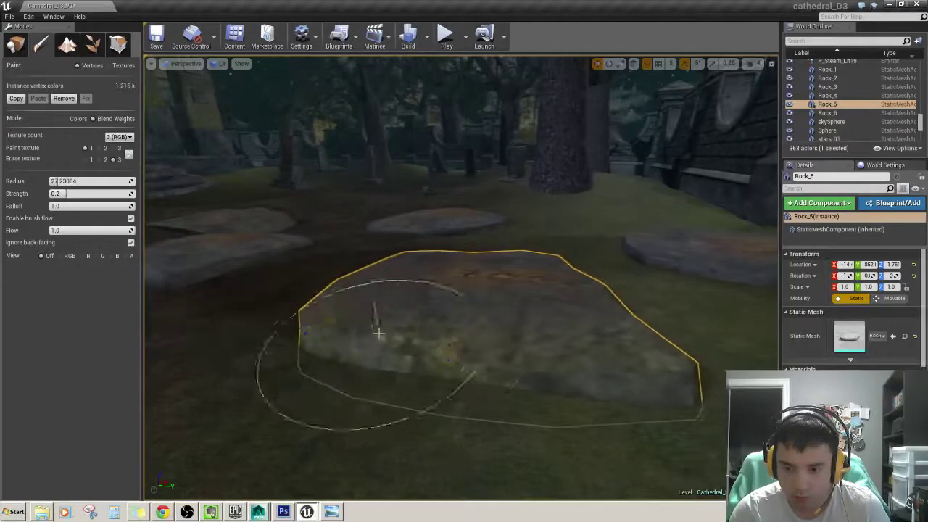
right_drag(420, 244, 420, 244)
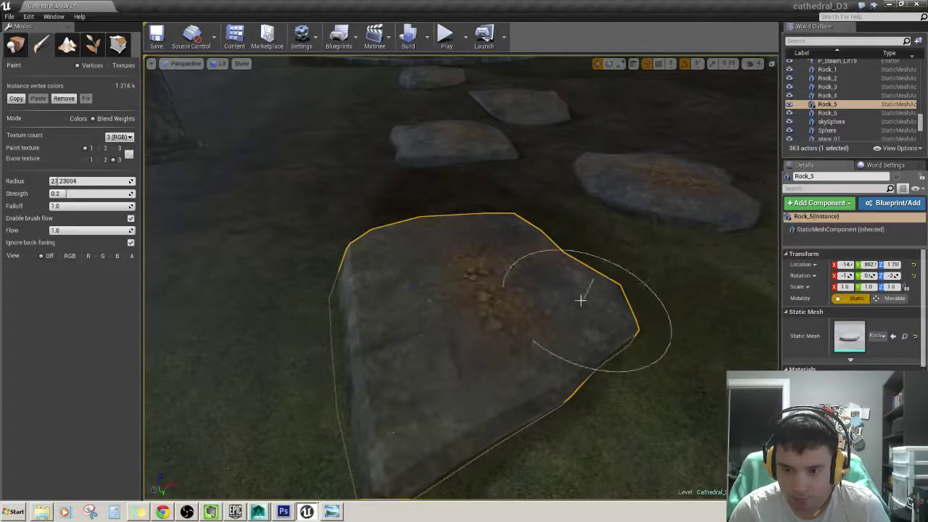
Add Rock_2 to the painted rocks, then select Rock_1 near the steps.
right_drag(570, 298, 481, 222)
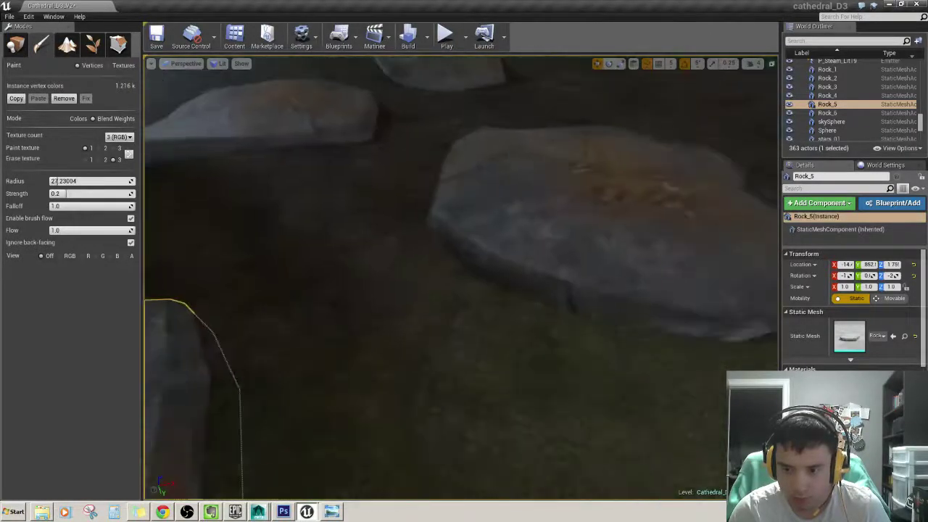
ctrl+click(486, 243)
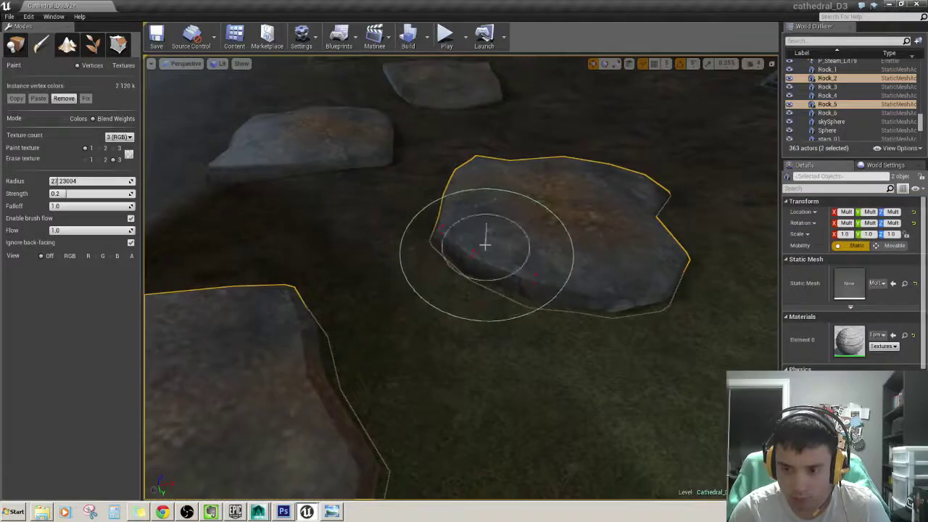
right_drag(628, 276, 554, 279)
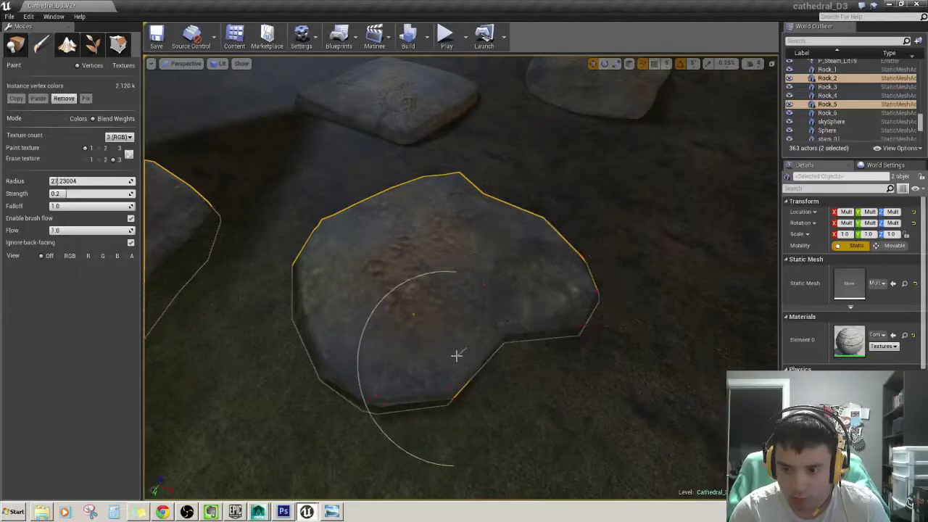
right_drag(456, 354, 456, 355)
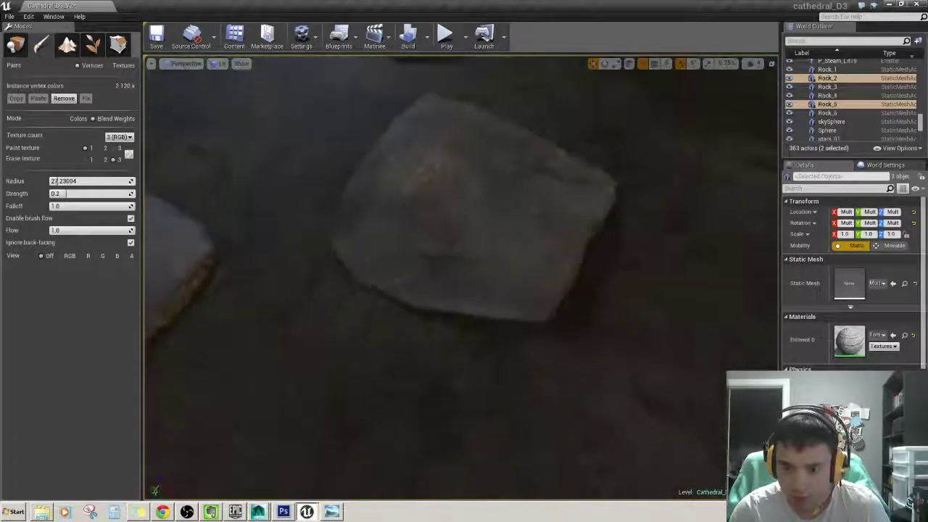
right_drag(489, 254, 498, 296)
click(489, 254)
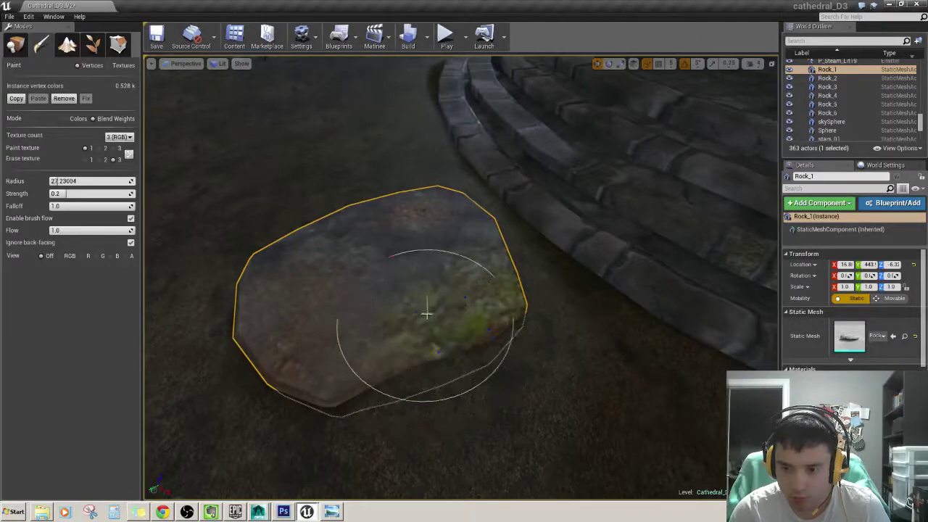
Select Rock_2, then switch to Rock_5 and frame it with F.
right_drag(471, 307, 471, 307)
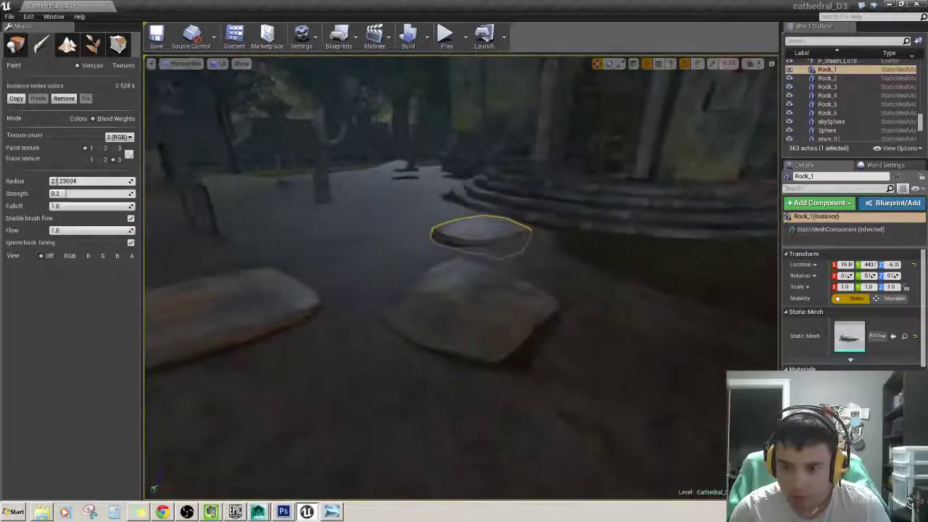
right_drag(464, 343, 464, 343)
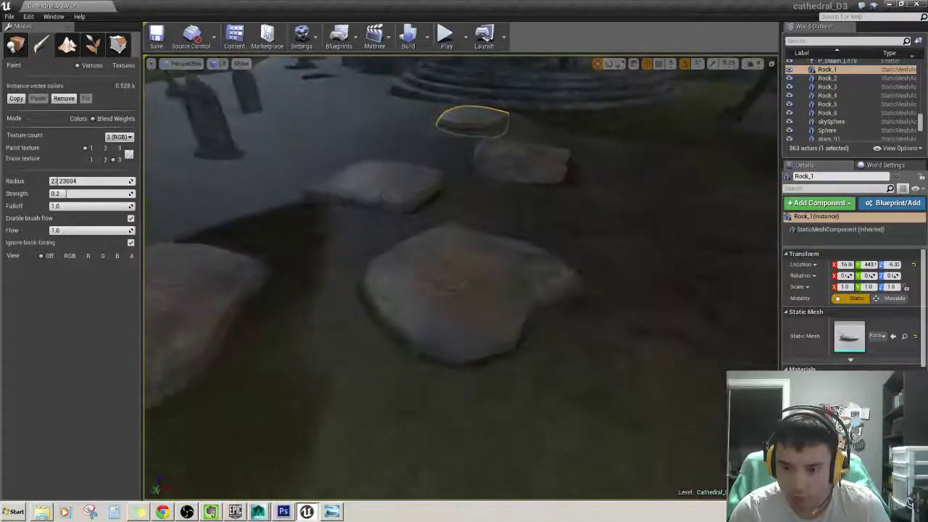
click(464, 343)
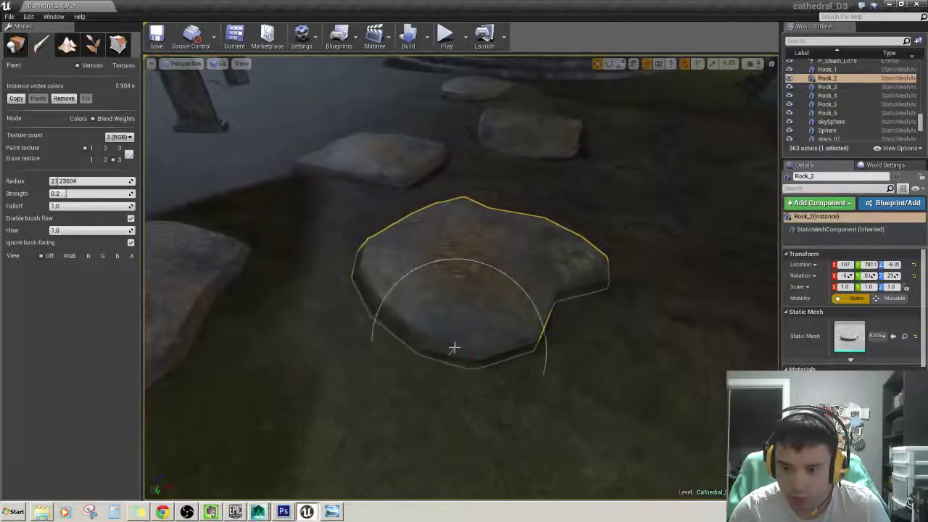
right_drag(399, 332, 414, 321)
click(414, 321)
key(f)
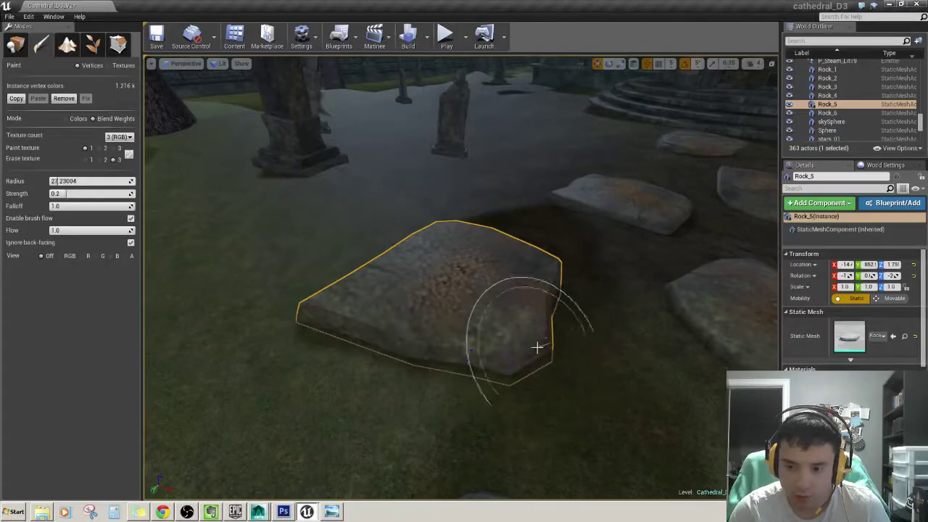
Frame Rock_6, add the landscape to the selection, and orbit the flat rock by the fence.
right_drag(513, 350, 525, 353)
click(437, 396)
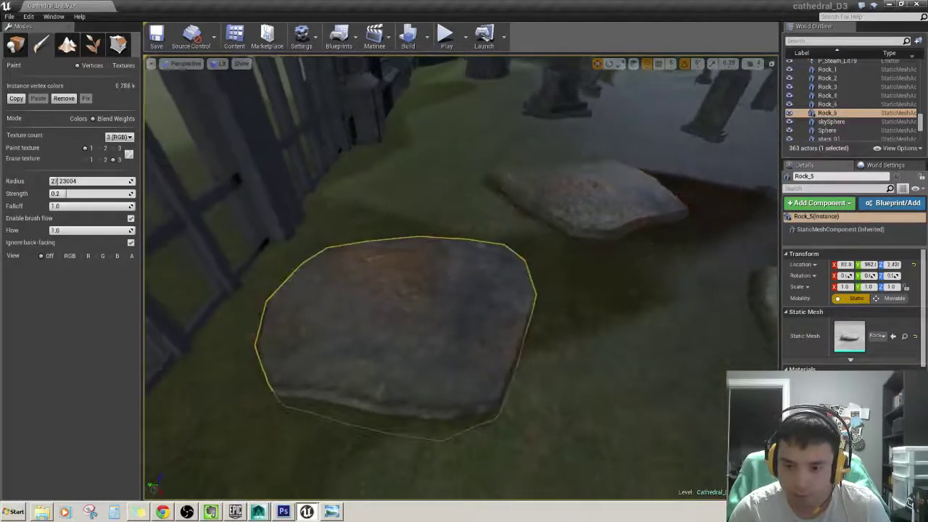
key(f)
ctrl+click(411, 375)
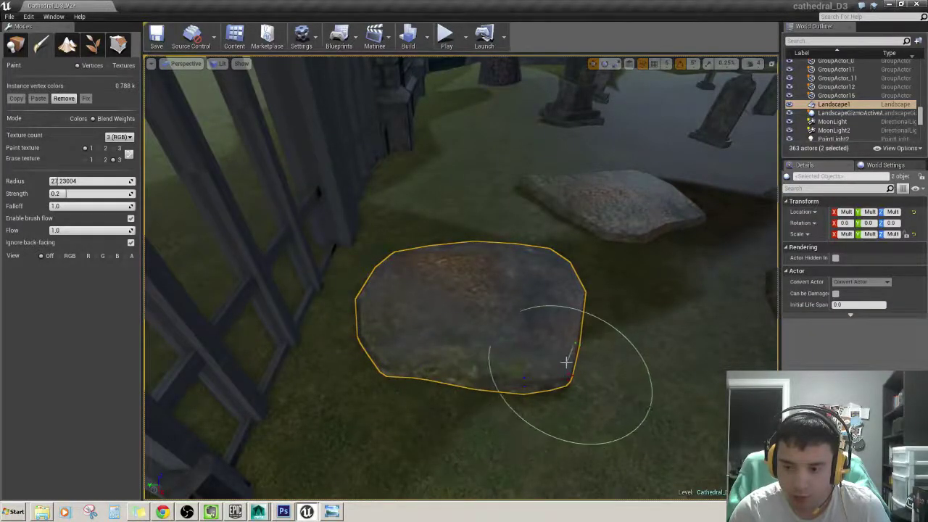
right_drag(566, 361, 539, 346)
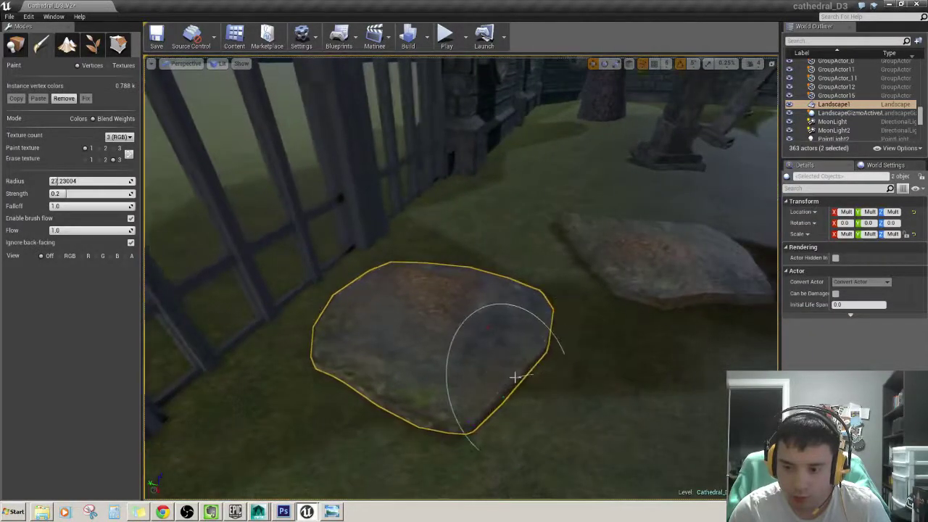
alt+drag(514, 376, 494, 393)
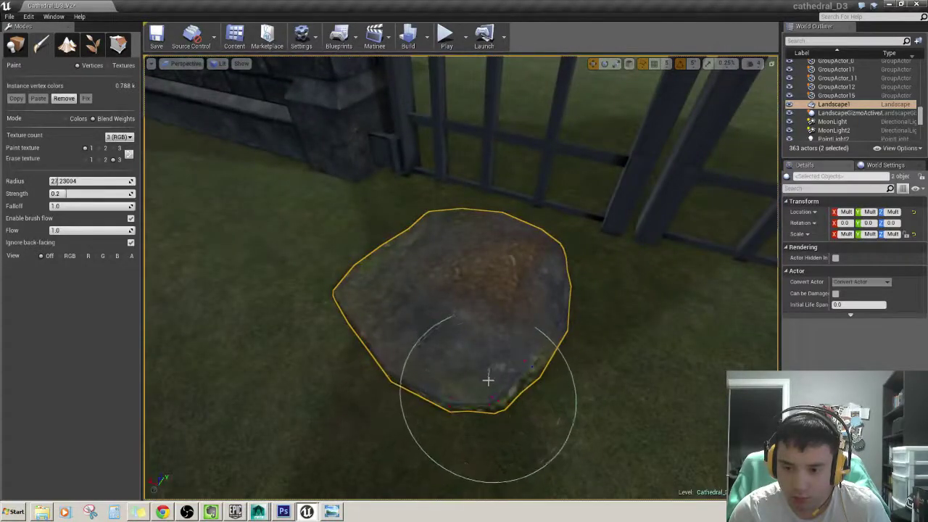
mouse_move(543, 326)
alt+mouse_down()
mouse_move(537, 392)
mouse_move(485, 437)
mouse_move(513, 436)
mouse_move(439, 416)
alt+mouse_up()
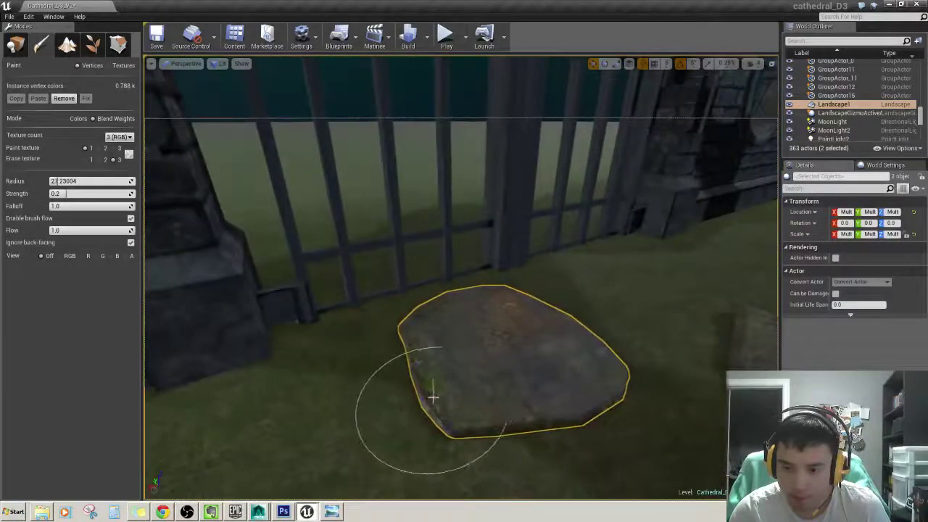
mouse_move(422, 355)
alt+mouse_down()
mouse_move(522, 357)
mouse_move(436, 357)
alt+mouse_up()
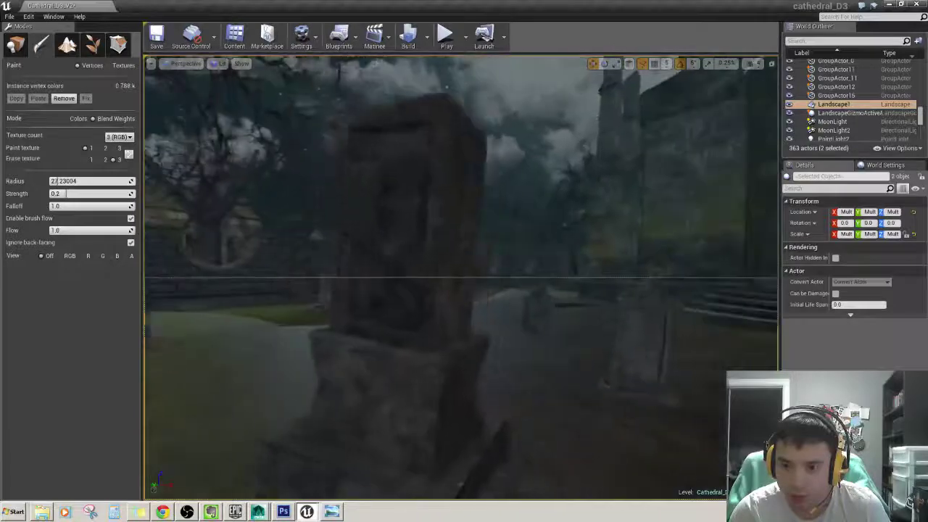
Select and frame tombstone_5, paint blend weights on it, then fly toward the church.
click(424, 363)
key(f)
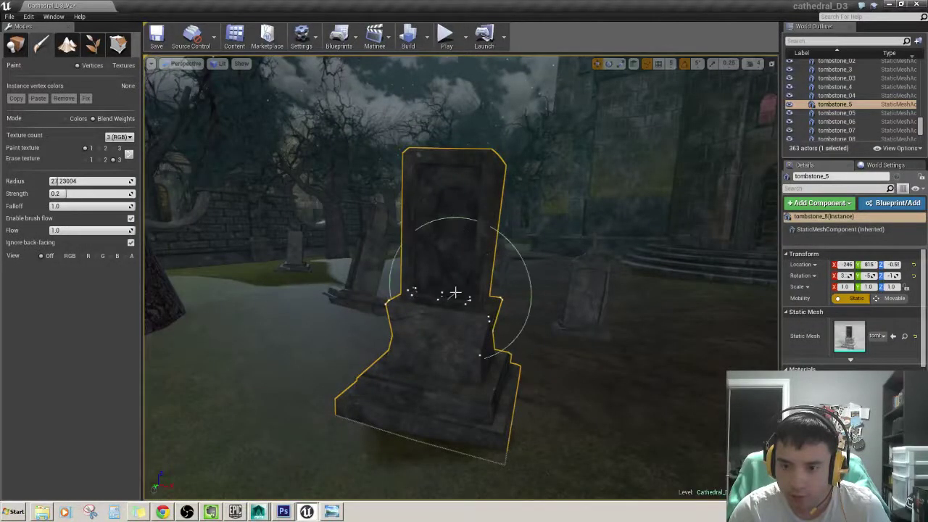
click(465, 299)
scroll(470, 316, up, 5)
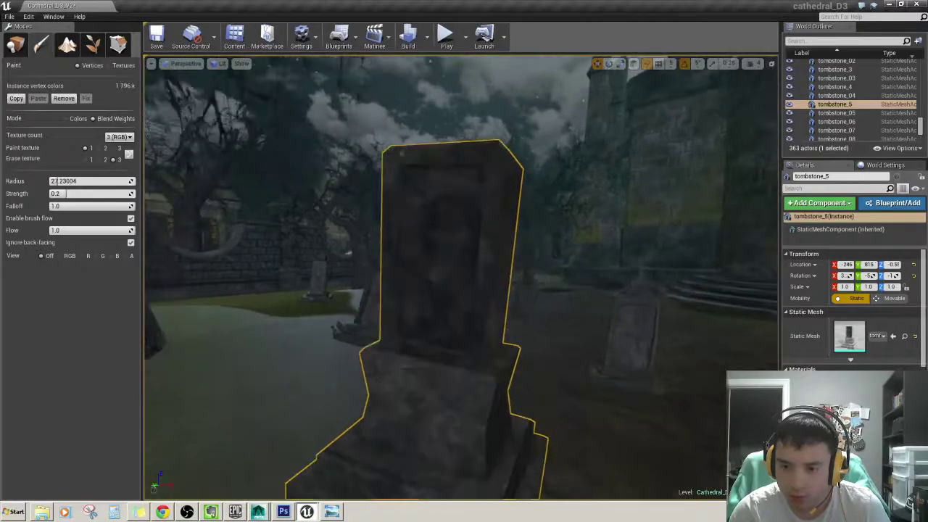
alt+drag(439, 363, 475, 379)
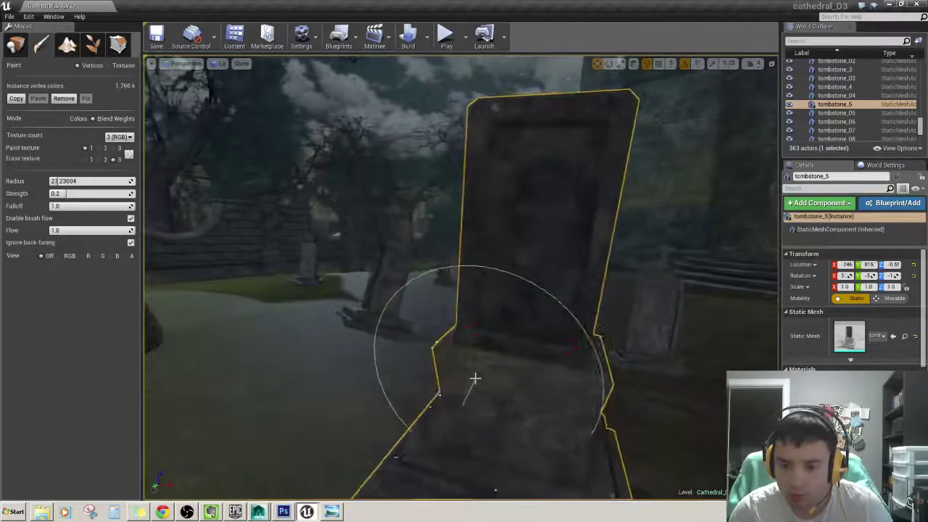
mouse_move(461, 276)
right_down()
mouse_move(508, 275)
mouse_move(465, 275)
mouse_move(556, 352)
right_up()
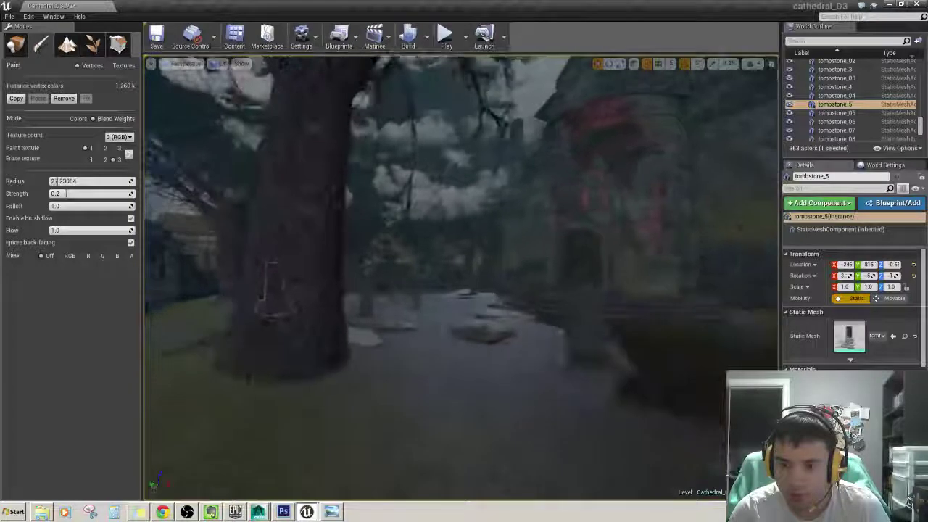
Enable Particles Sprite in the viewport Show options so the fog becomes visible.
right_drag(556, 352, 255, 32)
click(240, 65)
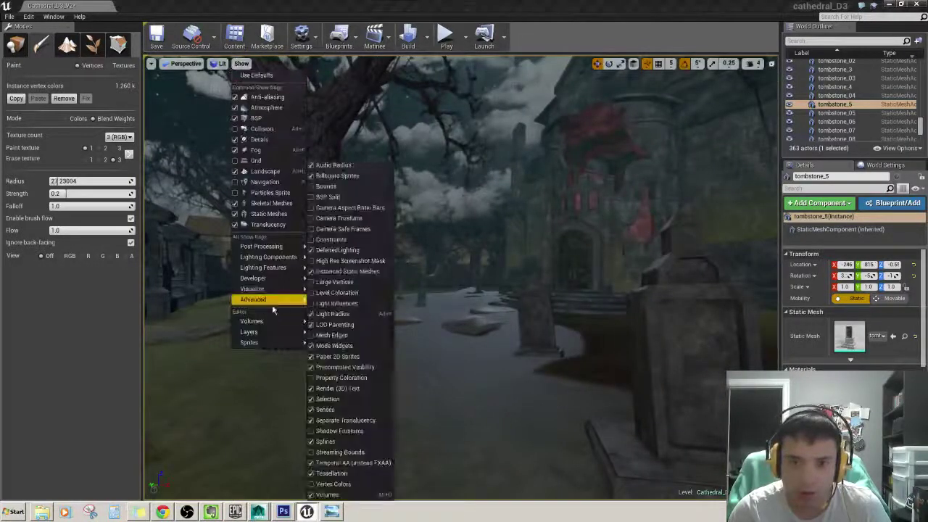
mouse_move(269, 343)
click(269, 192)
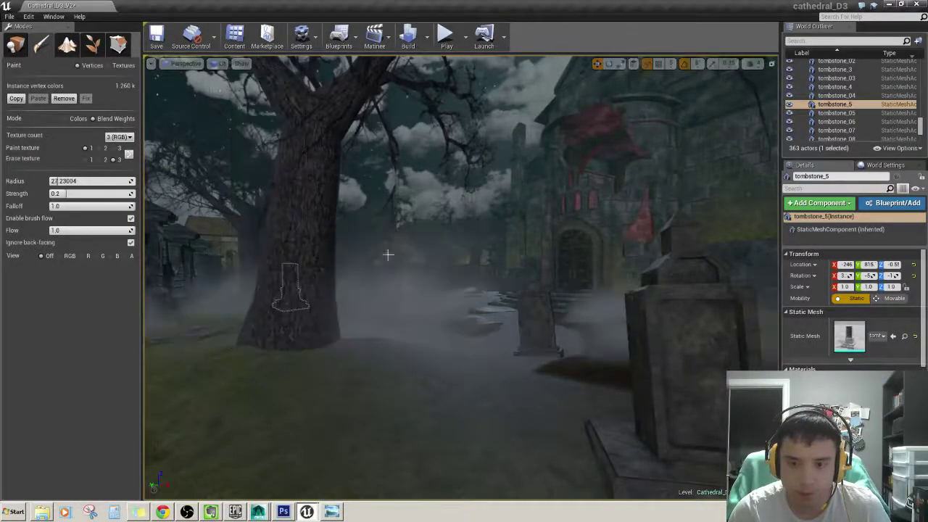
mouse_move(270, 193)
right_down()
mouse_move(304, 218)
mouse_move(379, 243)
right_up()
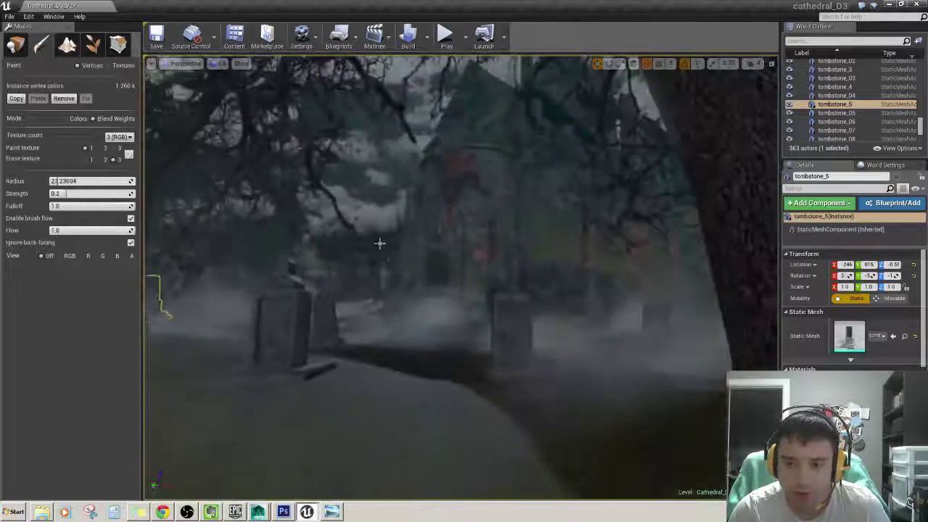
Fly through the foggy cemetery toward the dead trees and select tree_dead11.
click(150, 63)
right_drag(167, 95, 159, 114)
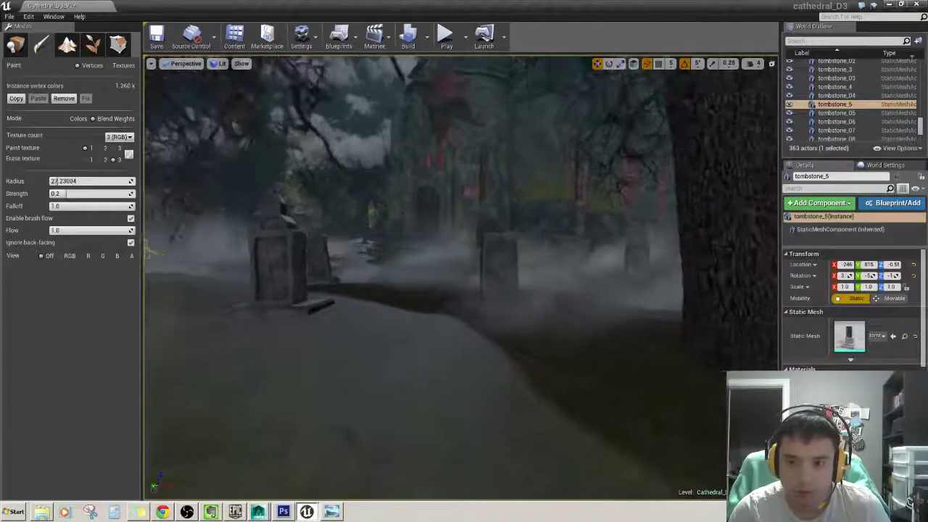
click(151, 65)
click(151, 81)
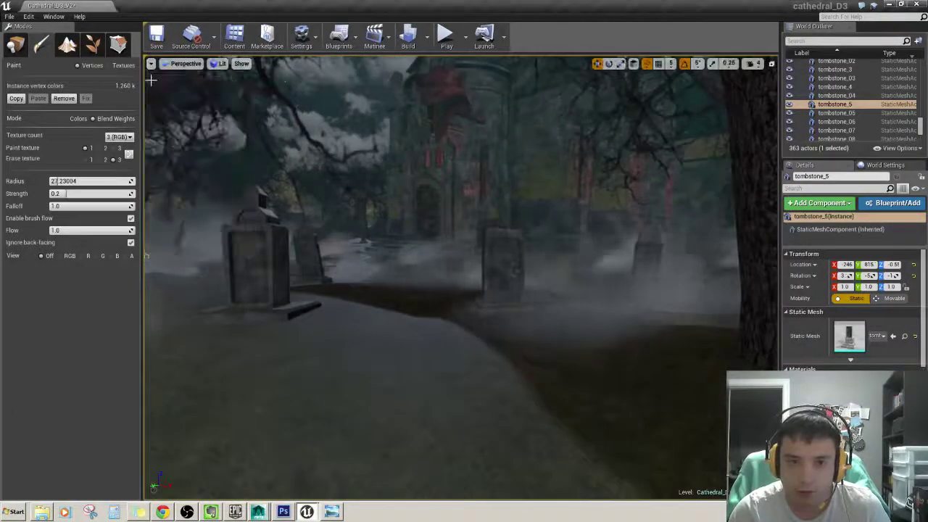
click(150, 63)
right_drag(218, 239, 261, 246)
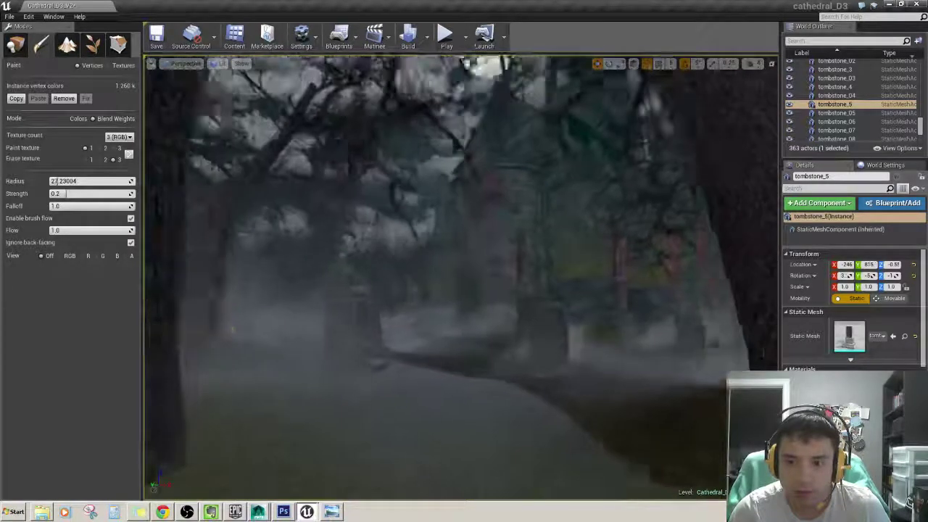
right_drag(363, 245, 370, 248)
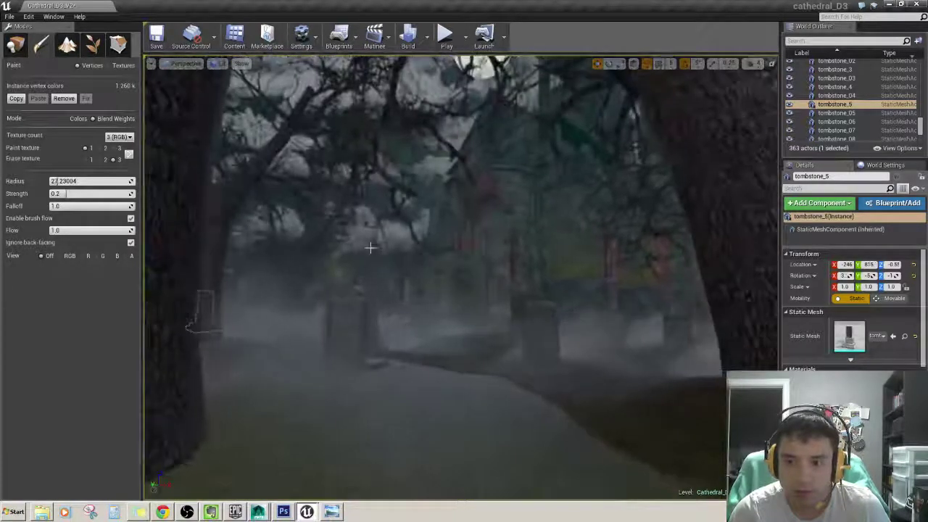
mouse_move(716, 208)
right_down()
mouse_move(586, 227)
mouse_move(303, 160)
right_up()
click(586, 227)
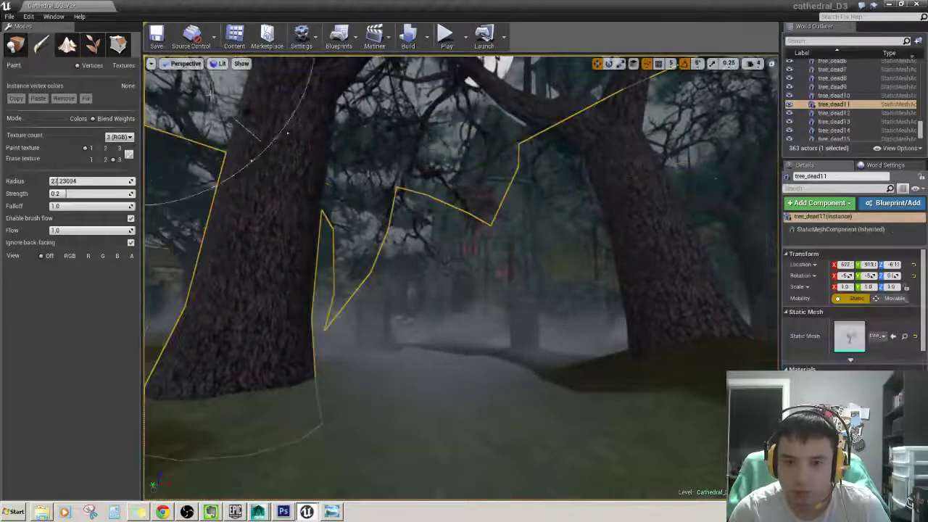
Browse the viewport Stat options, then switch the Modes panel to Place with Shift+1.
click(152, 64)
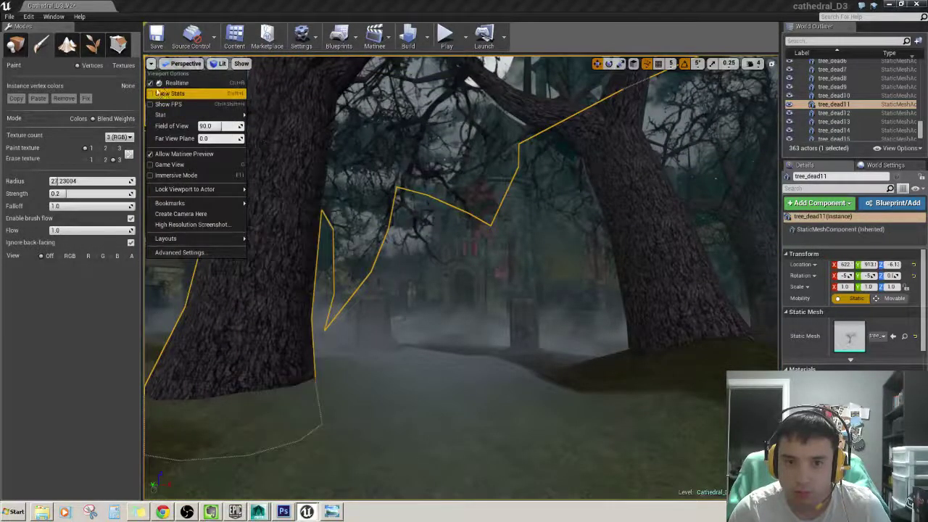
right_drag(283, 127, 283, 127)
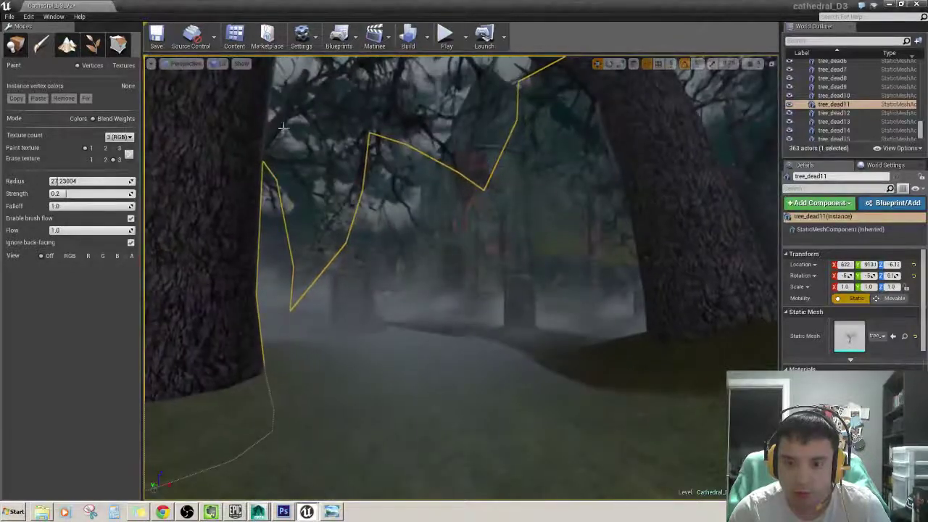
click(153, 64)
mouse_move(160, 114)
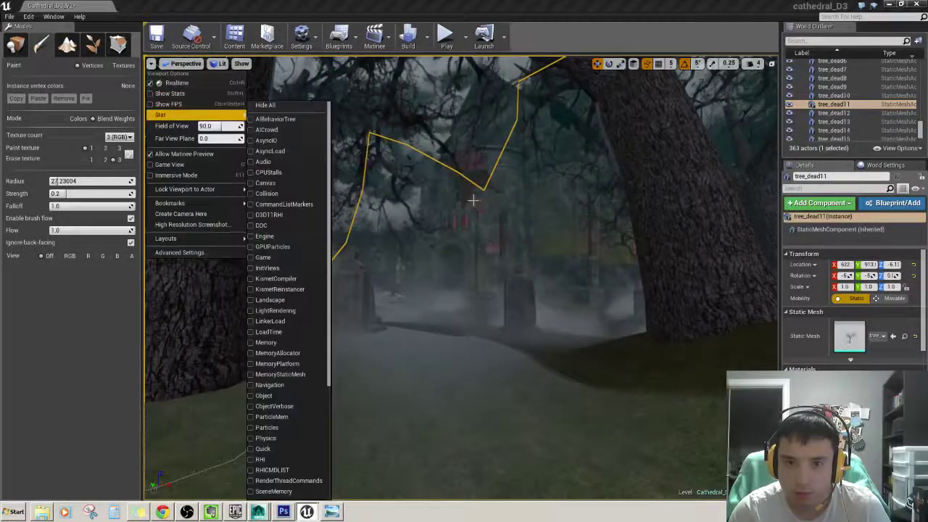
right_drag(473, 201, 473, 200)
key(shift+1)
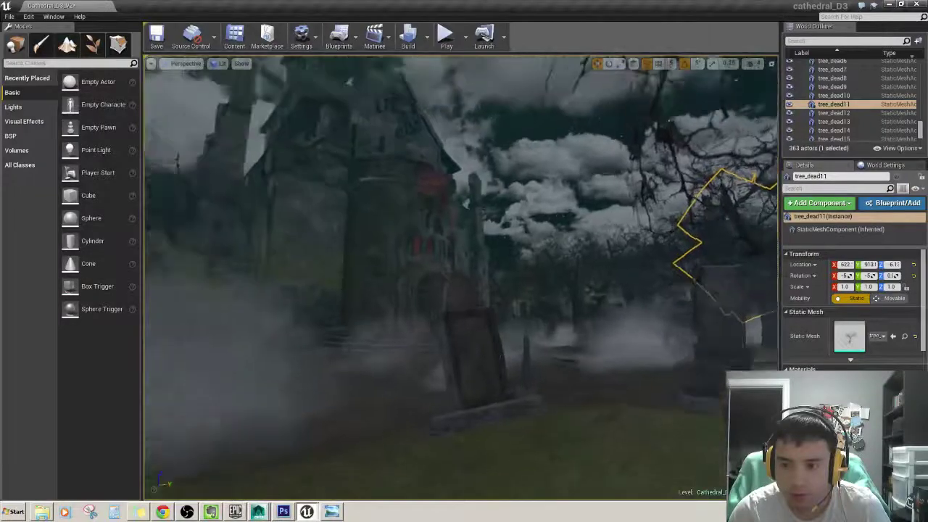
right_drag(394, 321, 394, 321)
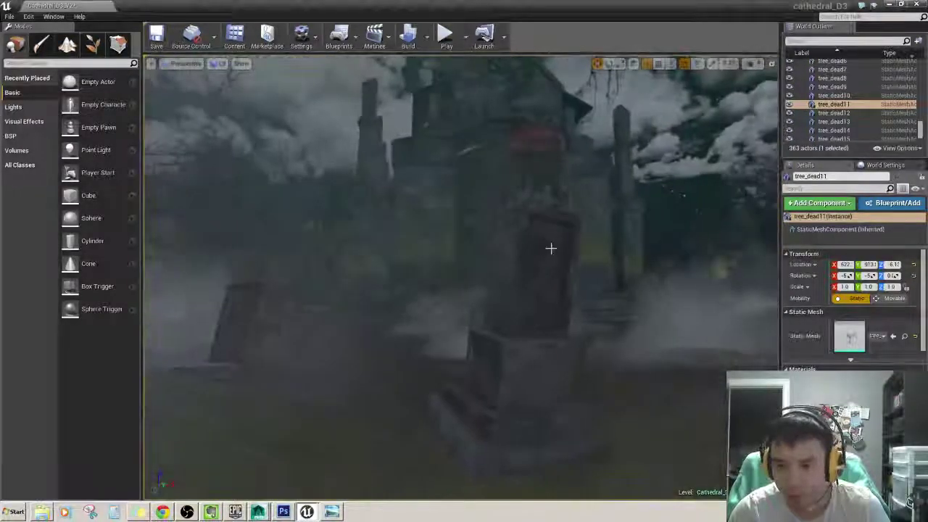
right_drag(394, 322, 394, 322)
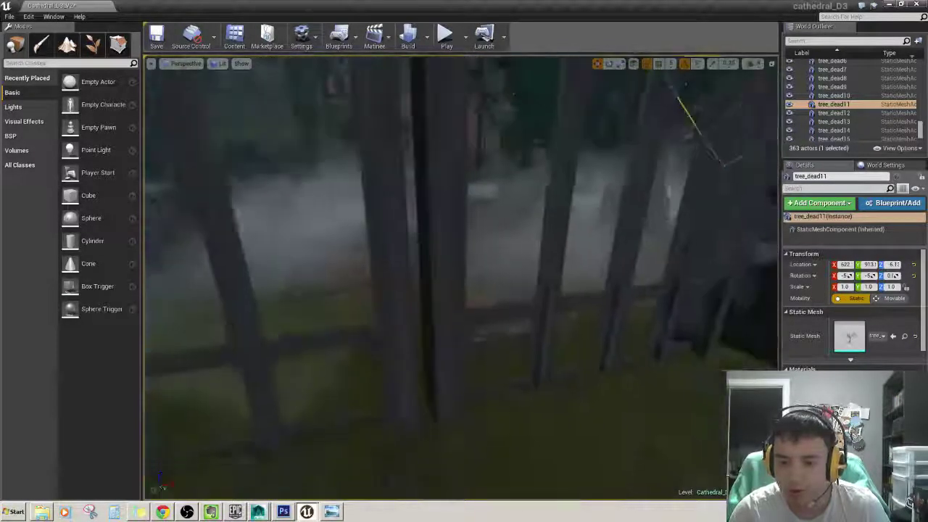
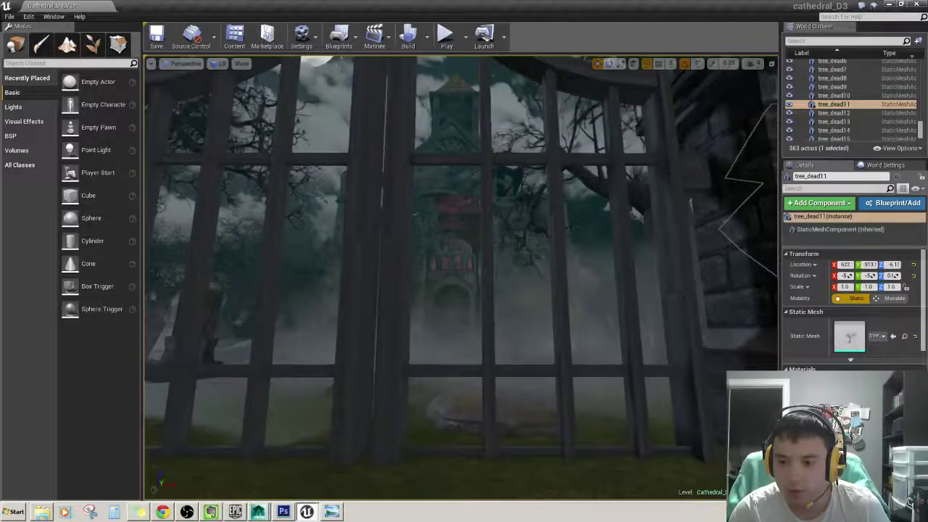
right_drag(393, 322, 393, 322)
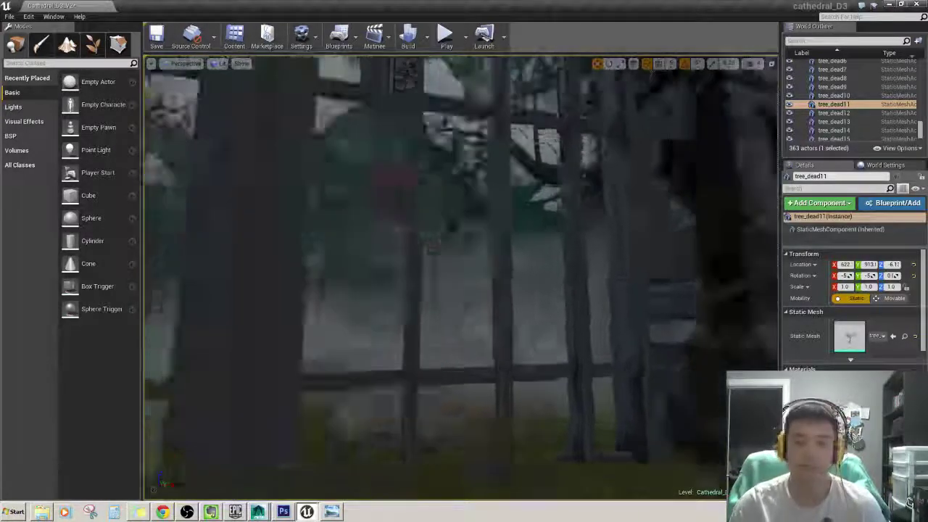
Fly the view back from the gate and through the iron fence into the graveyard, pulling back to show gravestones and cathedral.
right_drag(393, 321, 371, 300)
scroll(491, 349, down, 3)
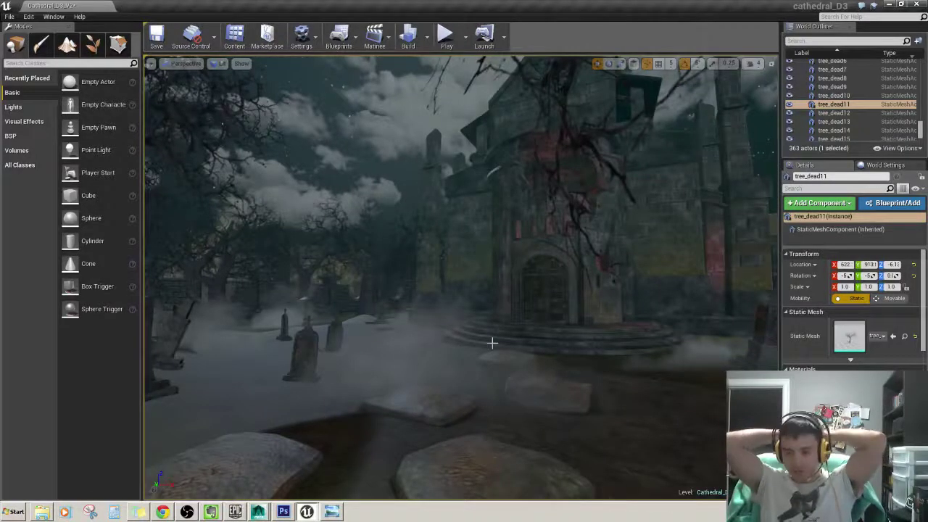
Focus on tree_dead11, then fly through the gravestones toward the cathedral entrance.
key(f)
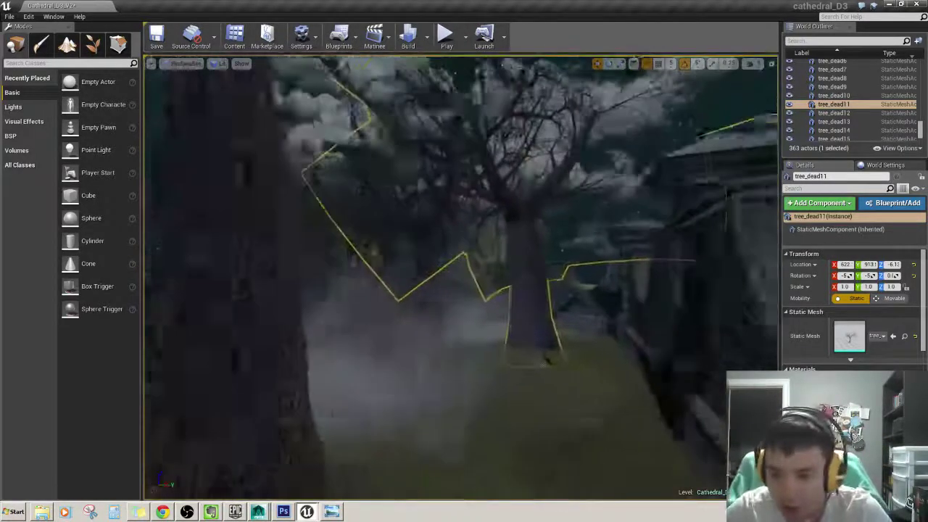
key(w)
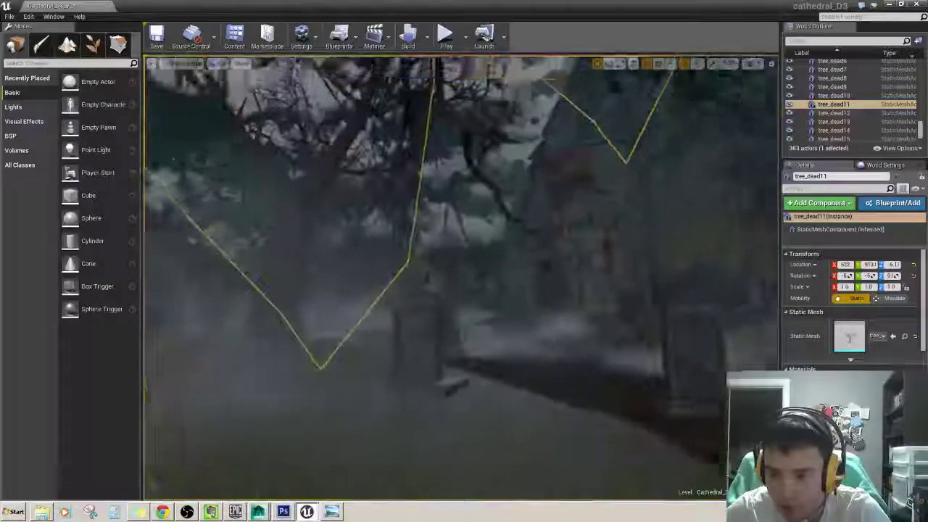
key(w)
key(w)
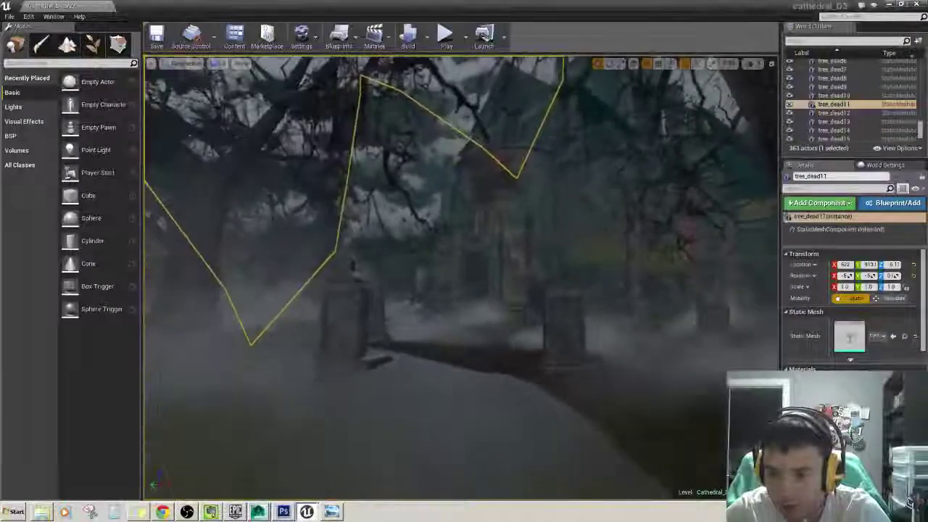
key(w)
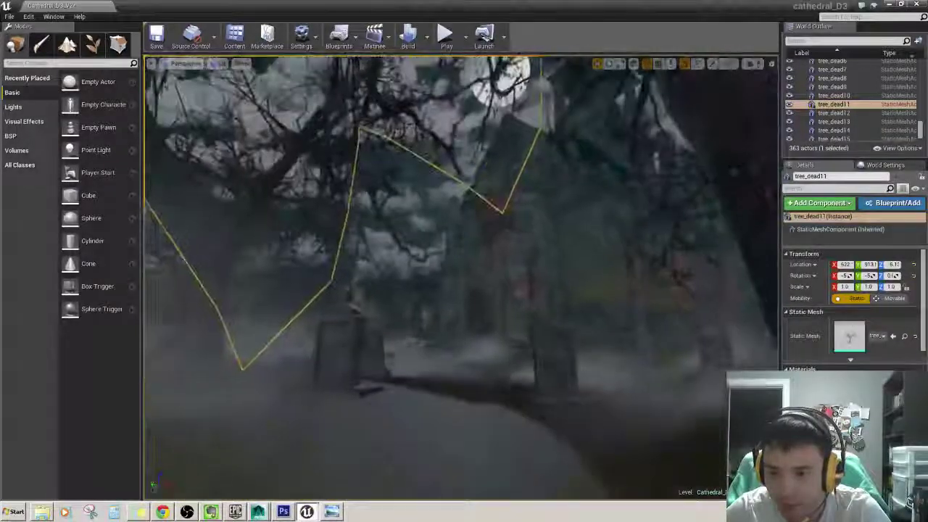
key(w)
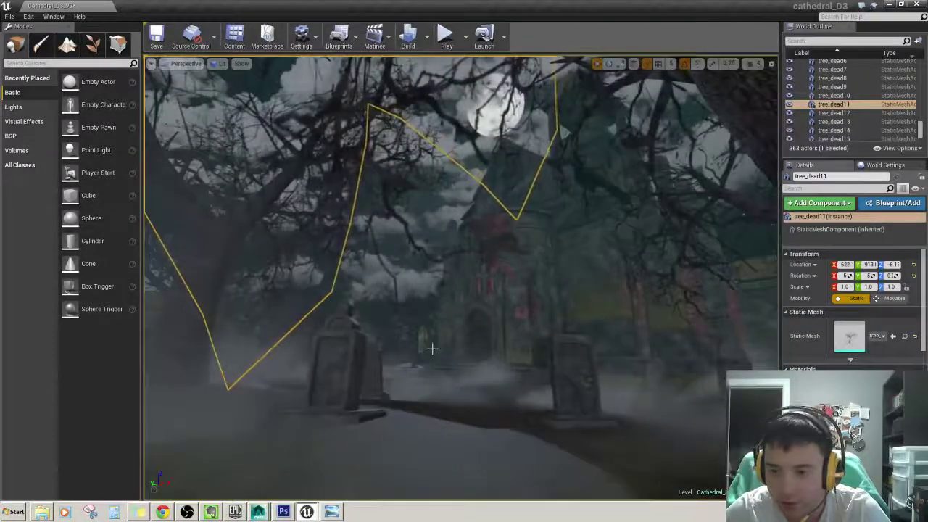
key(w)
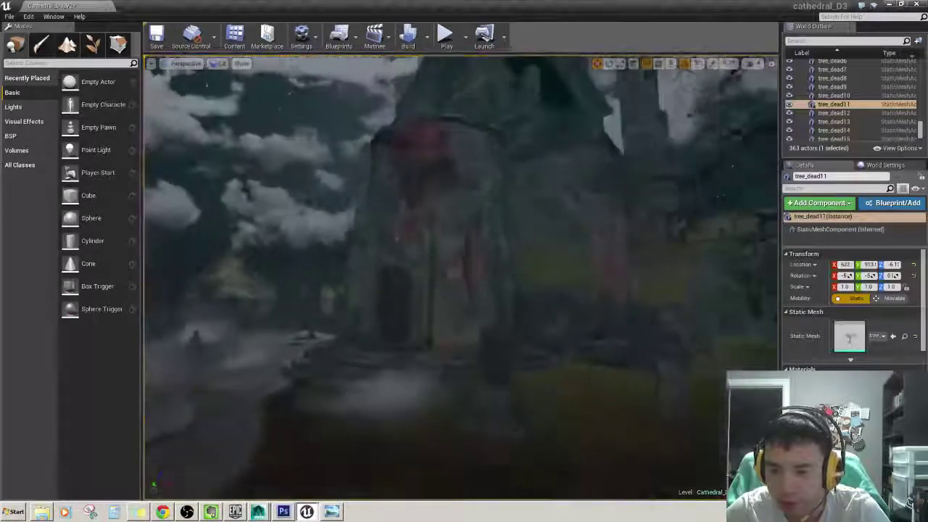
key(w)
mouse_move(584, 267)
right_down()
mouse_move(435, 268)
mouse_move(595, 268)
right_up()
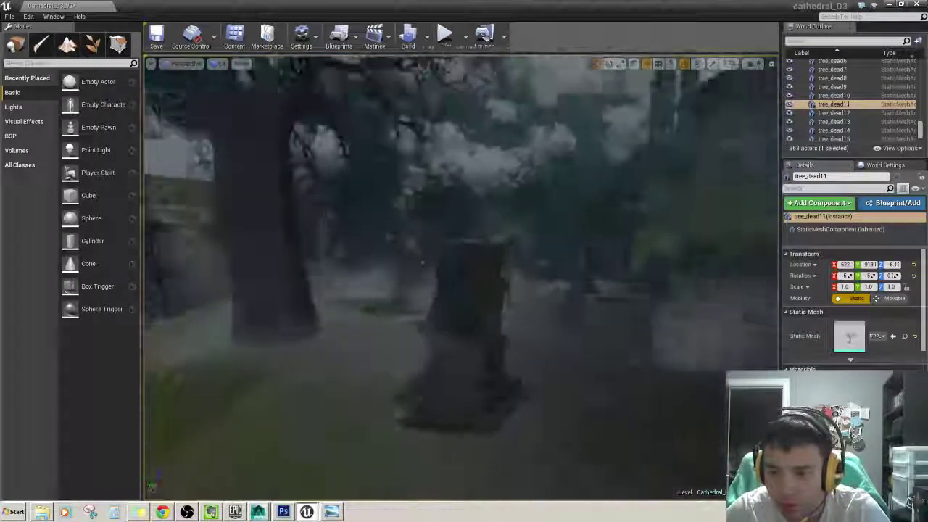
Refocus on tree_dead11 and settle on a framing of dead trees, tombstones, cathedral and full moon.
key(f)
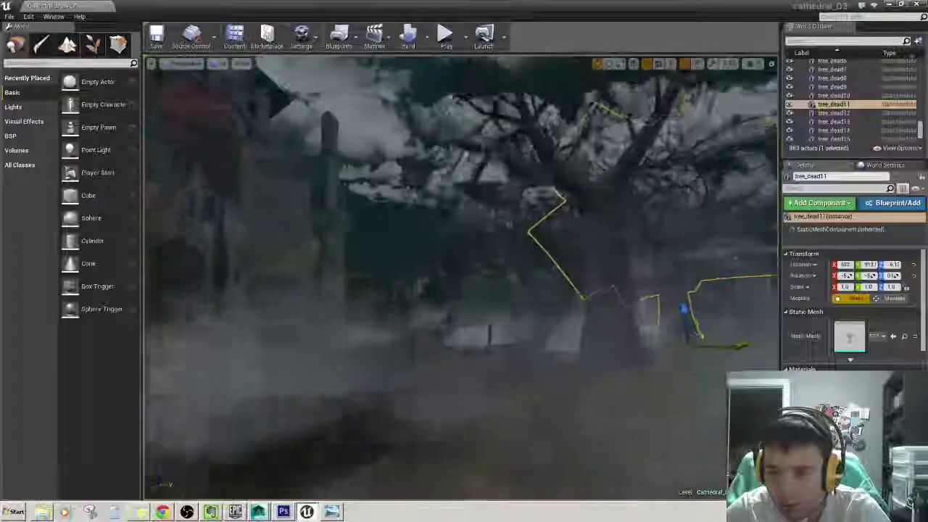
scroll(461, 276, up, 5)
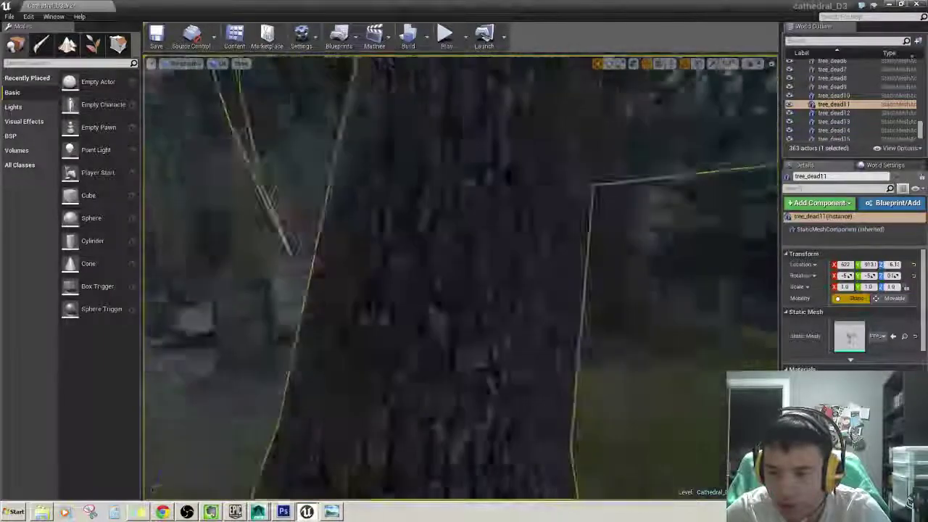
scroll(461, 275, up, 5)
scroll(461, 275, up, 5)
scroll(461, 275, up, 1)
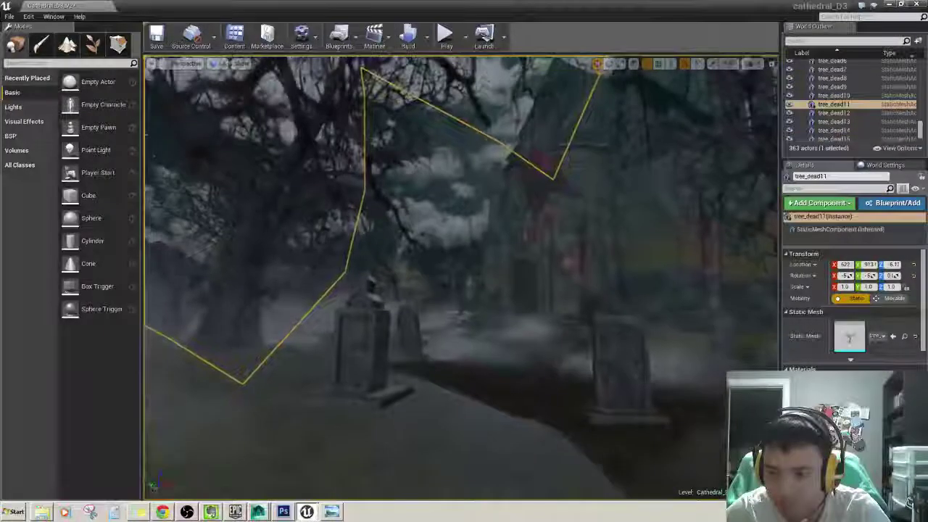
mouse_move(461, 276)
right_down()
mouse_move(435, 261)
mouse_move(464, 232)
mouse_move(464, 217)
mouse_move(399, 319)
mouse_move(392, 305)
mouse_move(417, 284)
mouse_move(442, 282)
mouse_move(433, 283)
right_up()
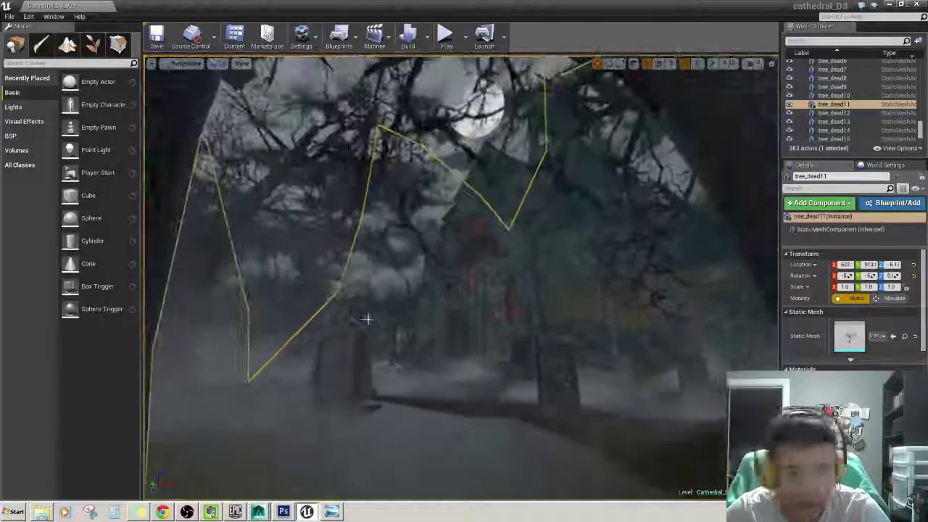